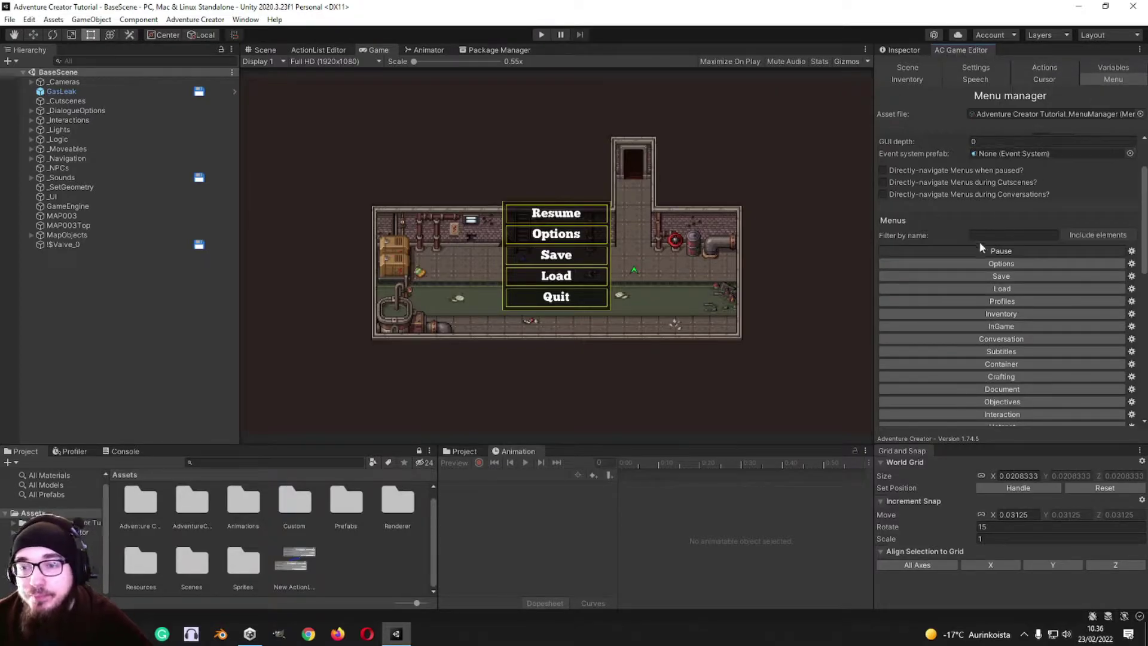
- Browse the Pause menu's element list and its element-type choices without adding anything
scroll(969, 251, up, 4)
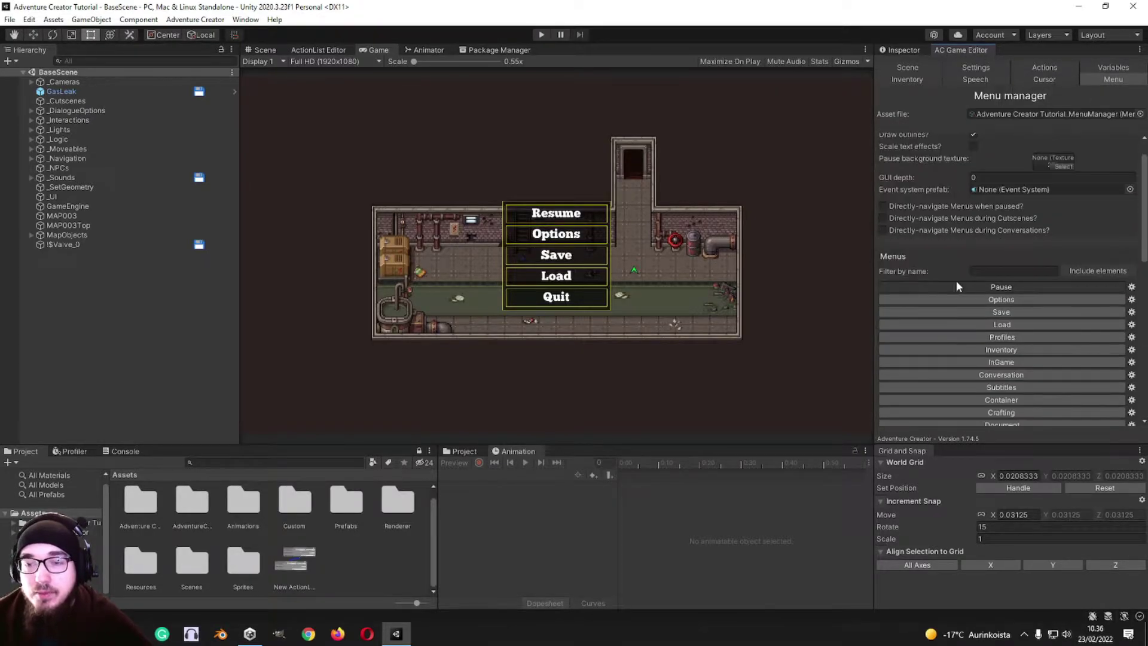
scroll(942, 282, down, 8)
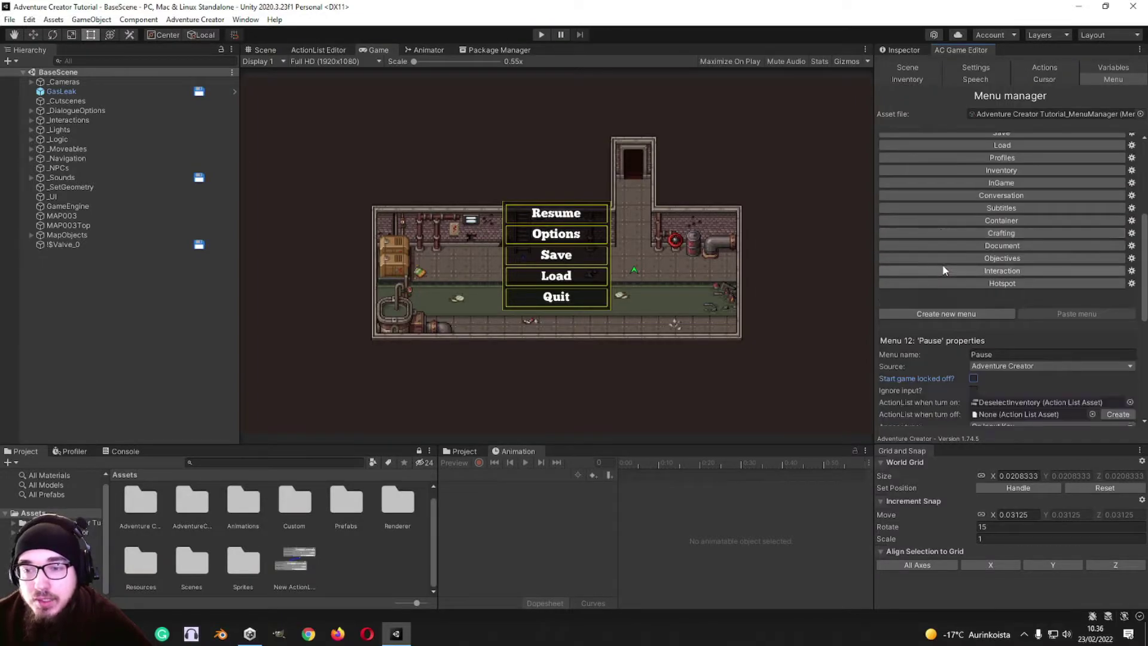
scroll(943, 266, up, 10)
scroll(949, 253, down, 5)
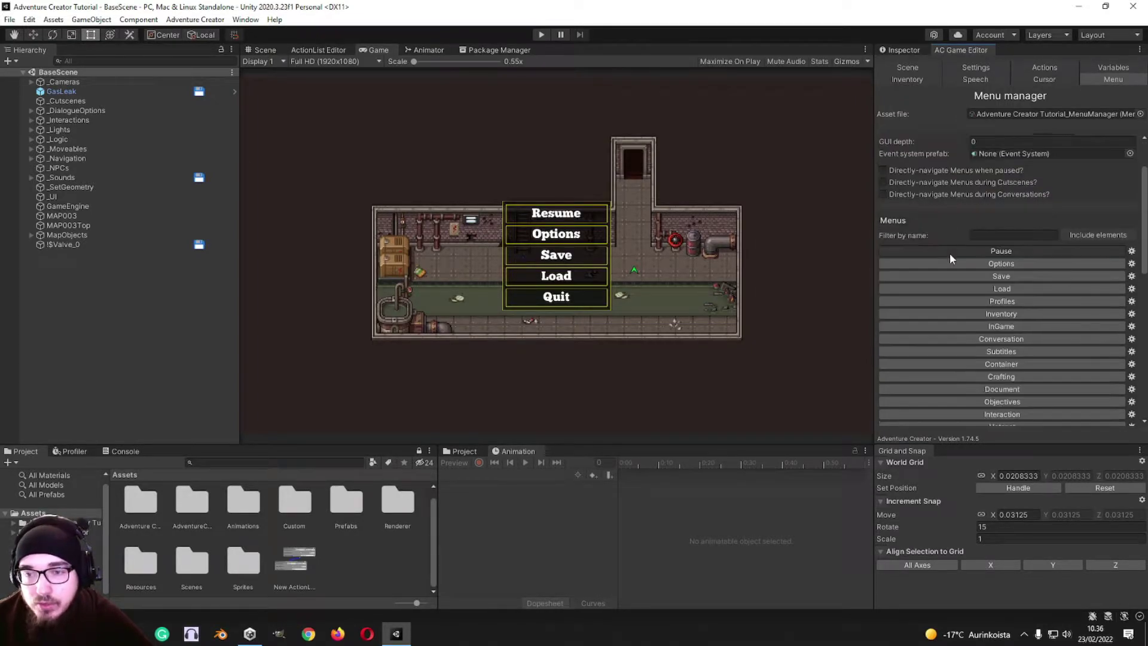
scroll(950, 235, down, 2)
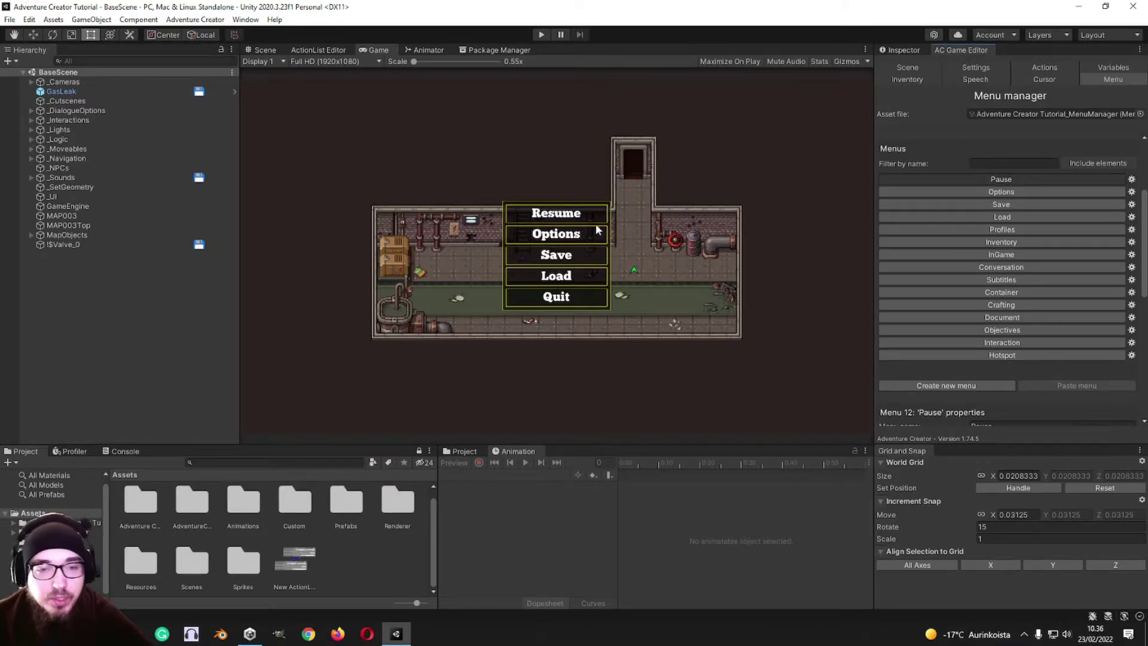
scroll(596, 226, up, 8)
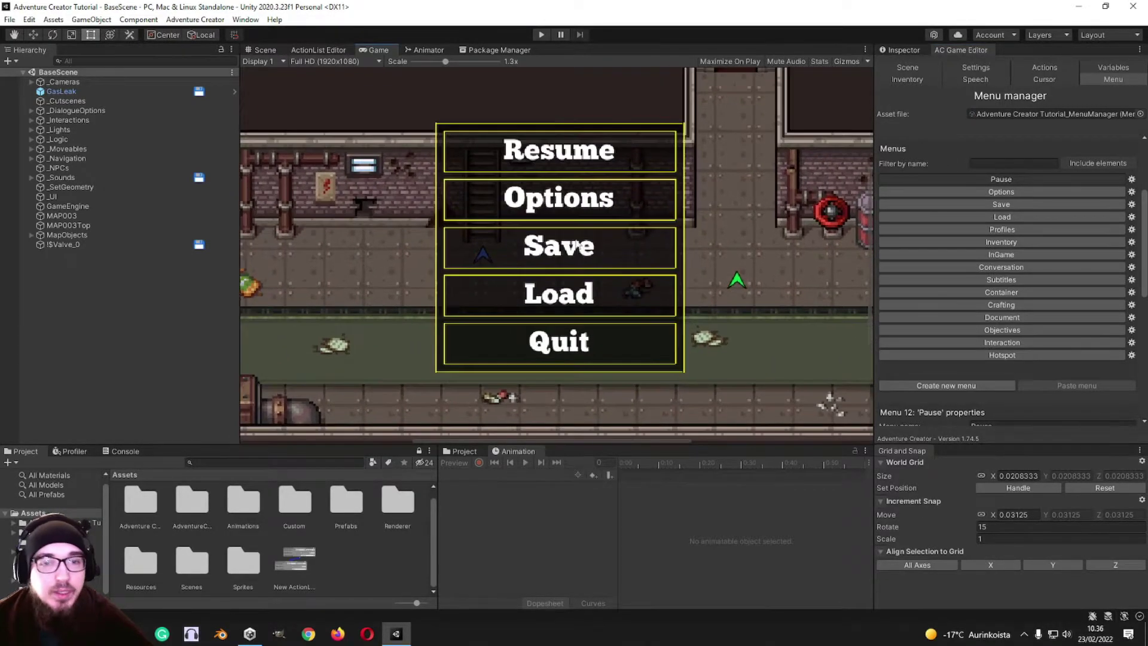
scroll(600, 255, down, 4)
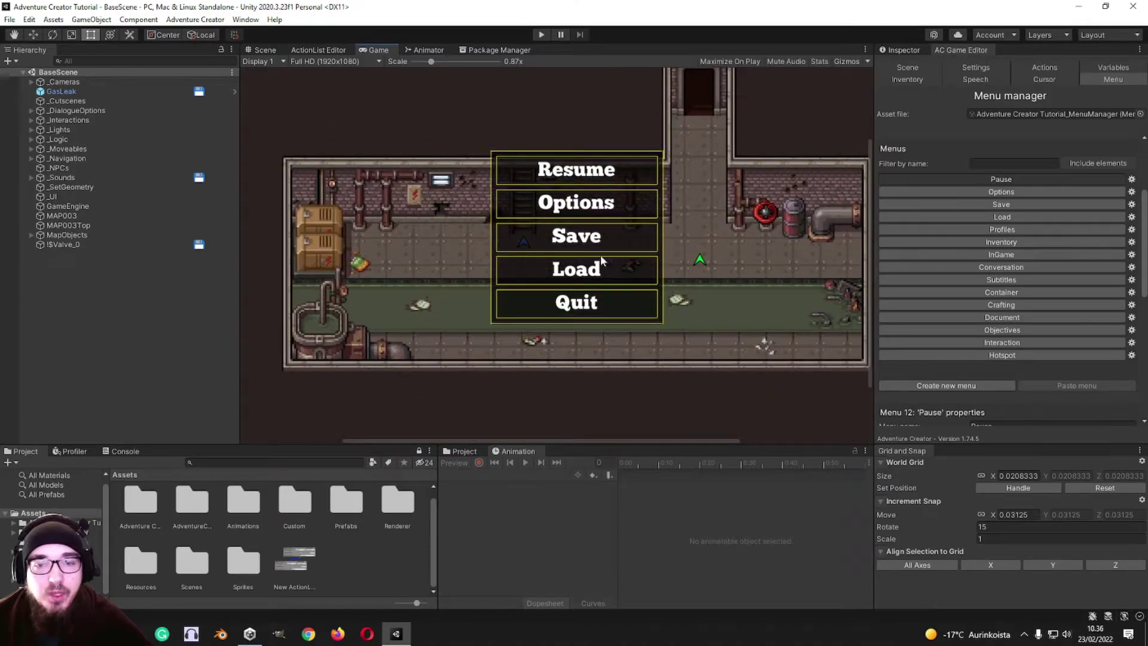
scroll(946, 324, down, 10)
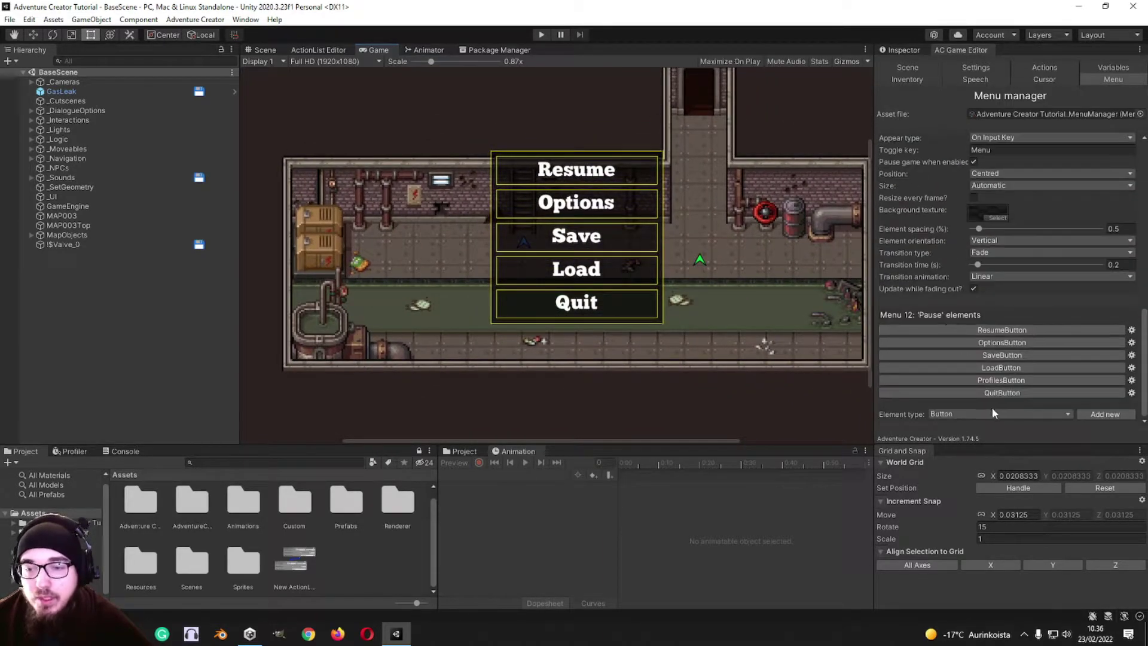
click(994, 413)
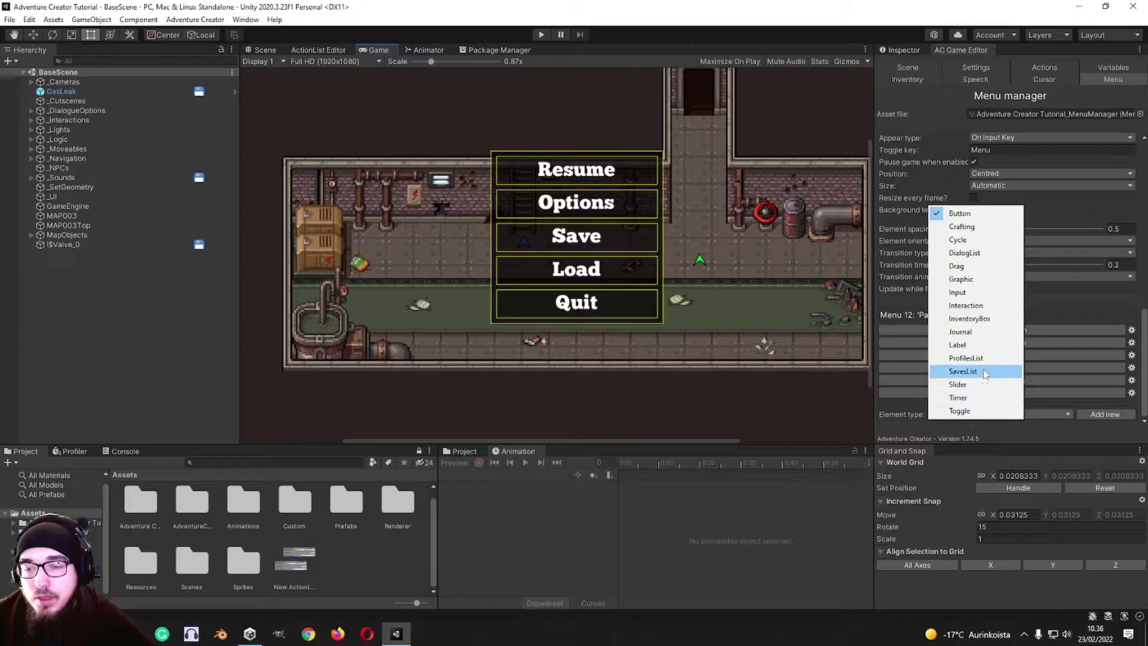
click(904, 314)
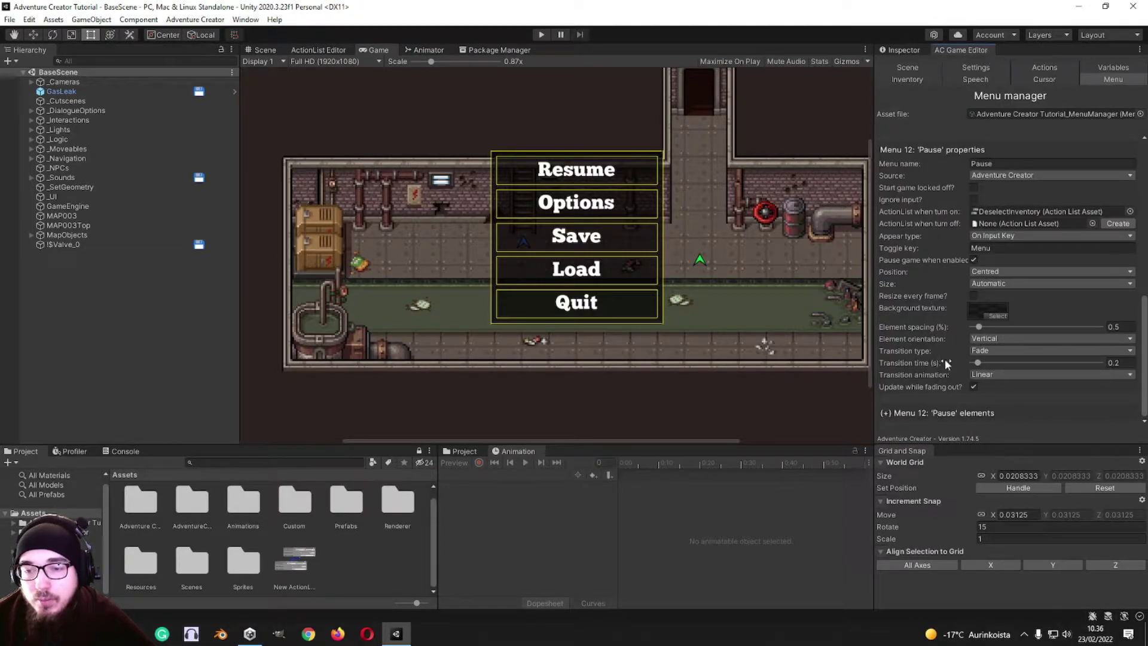
click(943, 413)
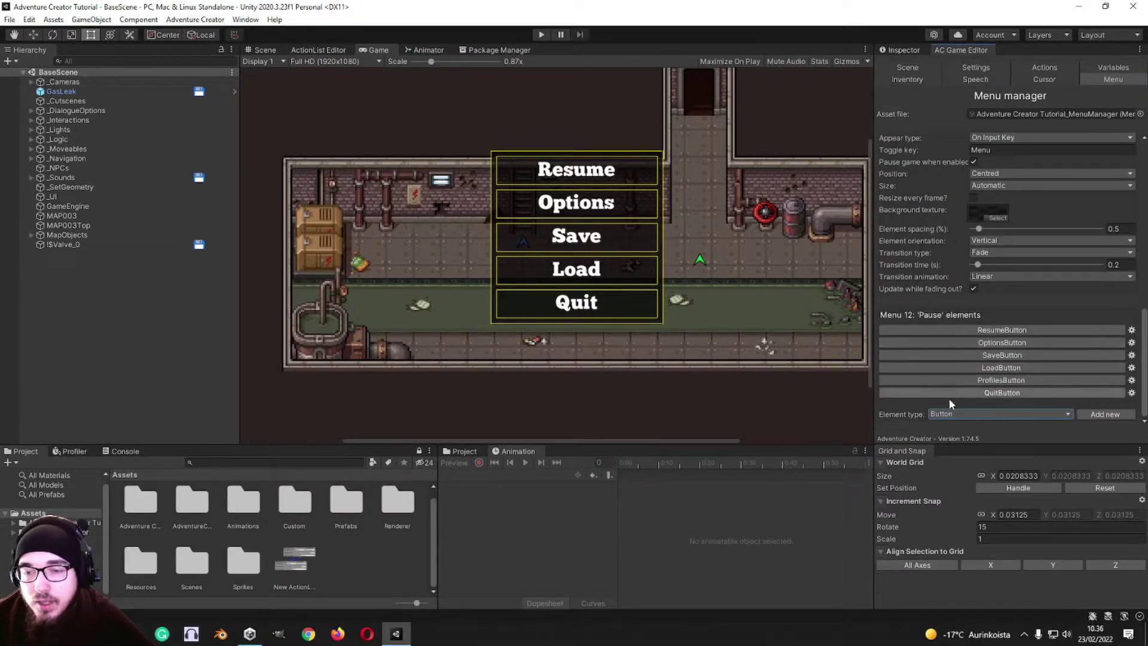
scroll(943, 313, up, 10)
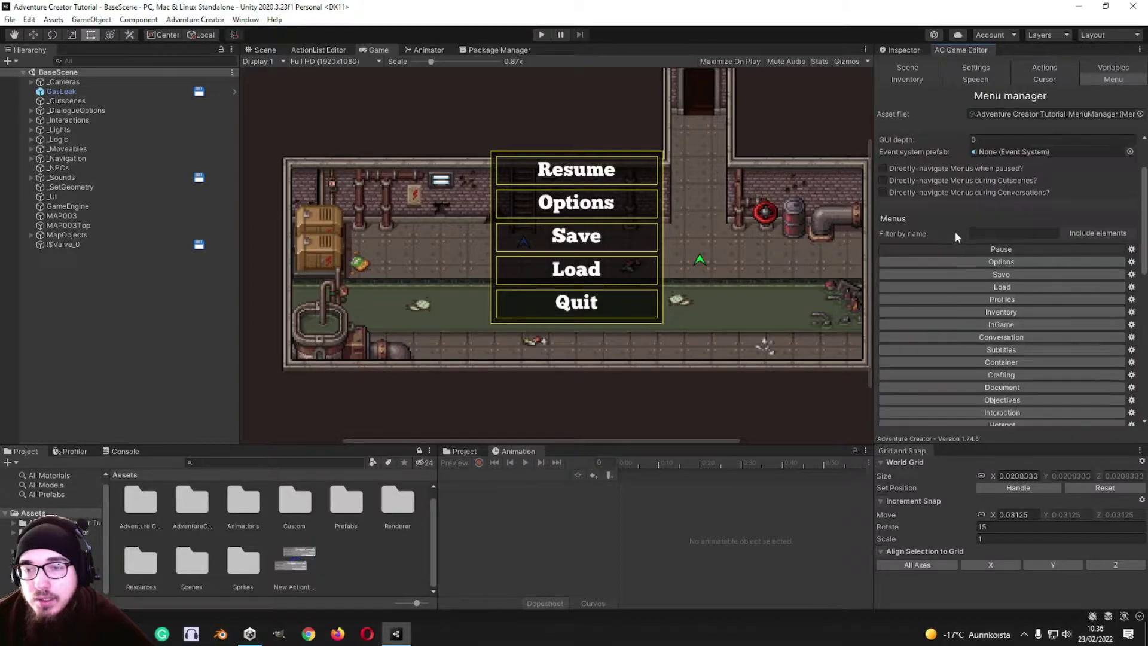
scroll(955, 232, down, 10)
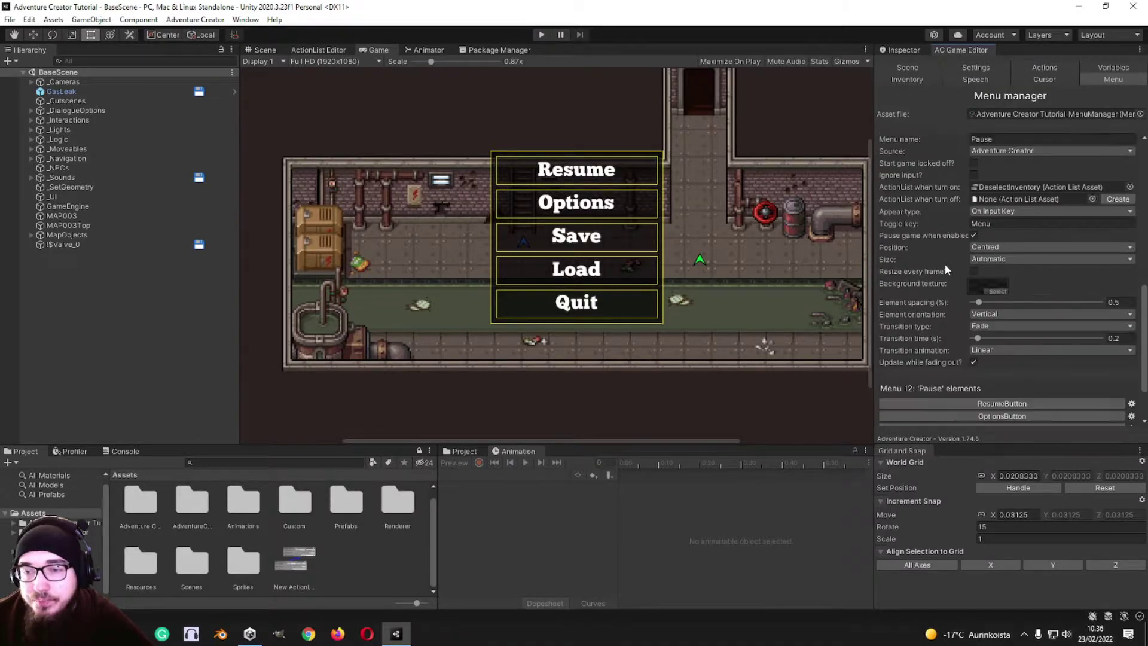
scroll(944, 264, up, 2)
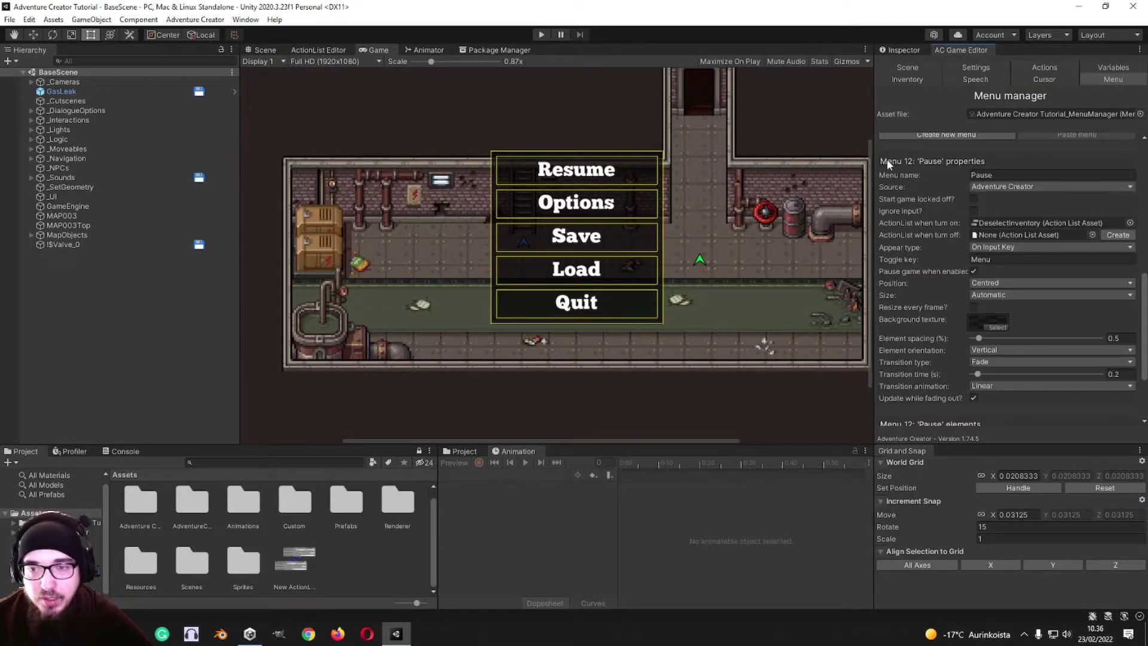
scroll(939, 251, down, 5)
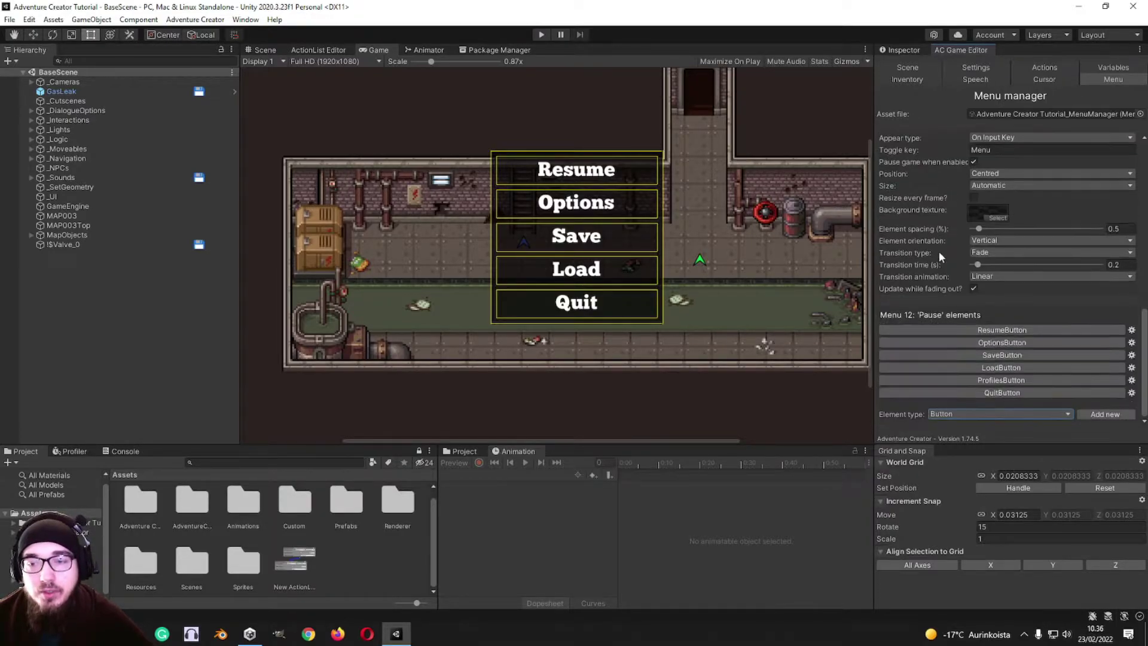
click(957, 415)
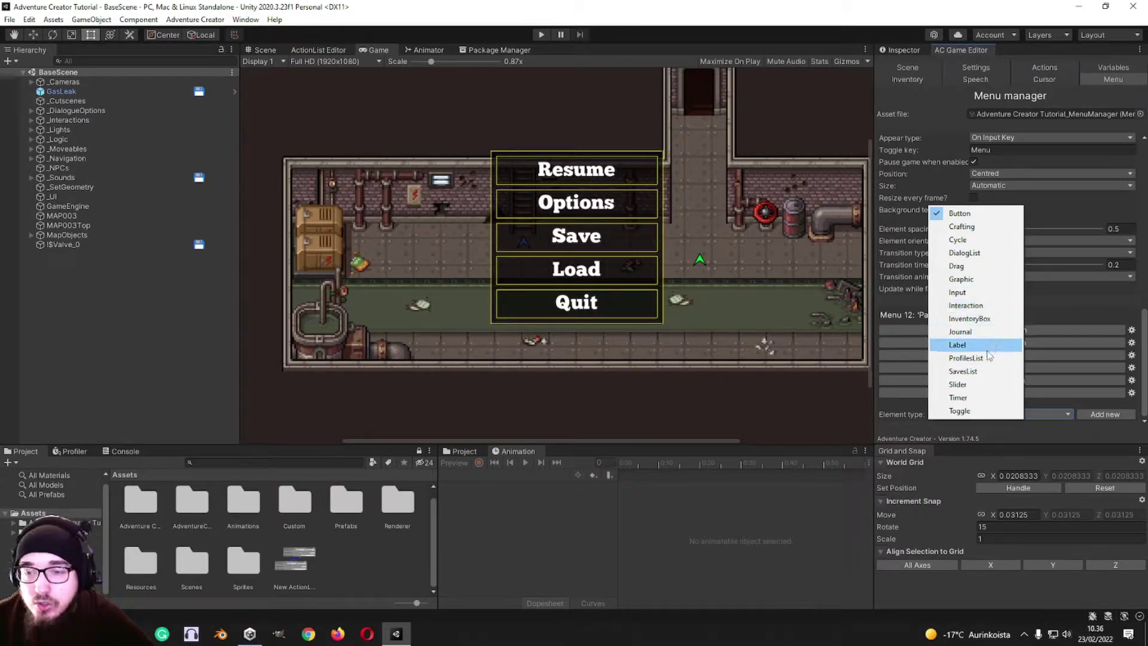
click(909, 422)
- Set the Pause menu to Aligned, Middle Center, with a Manual size enlarged by dragging
scroll(915, 383, up, 3)
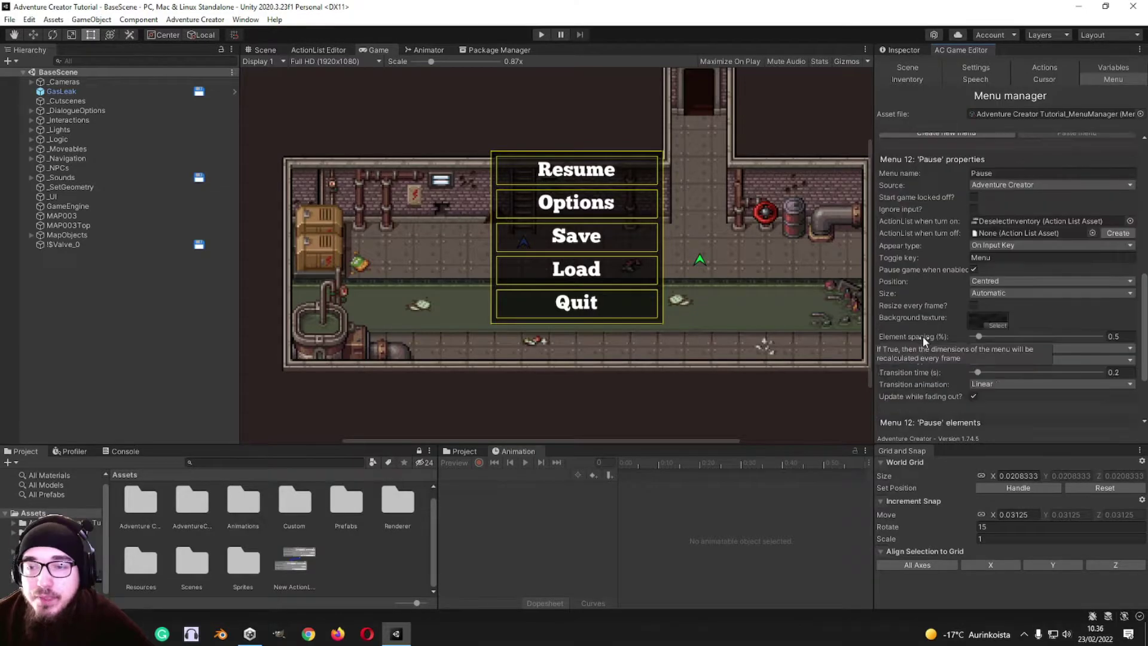
click(995, 282)
click(1005, 299)
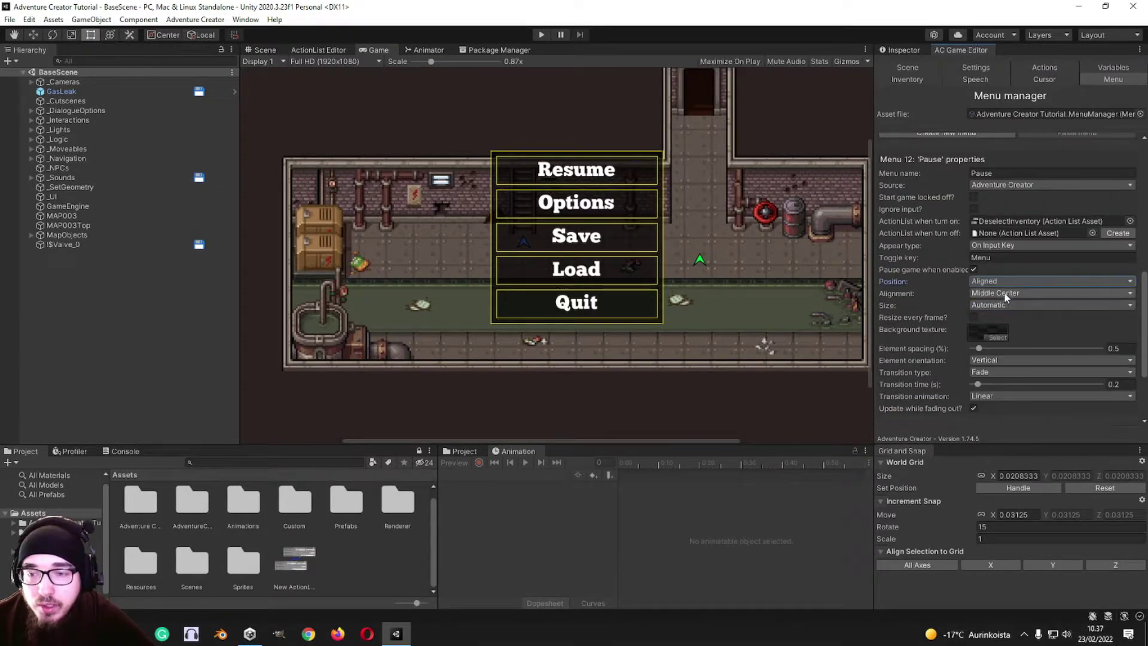
click(1005, 294)
click(949, 302)
click(990, 305)
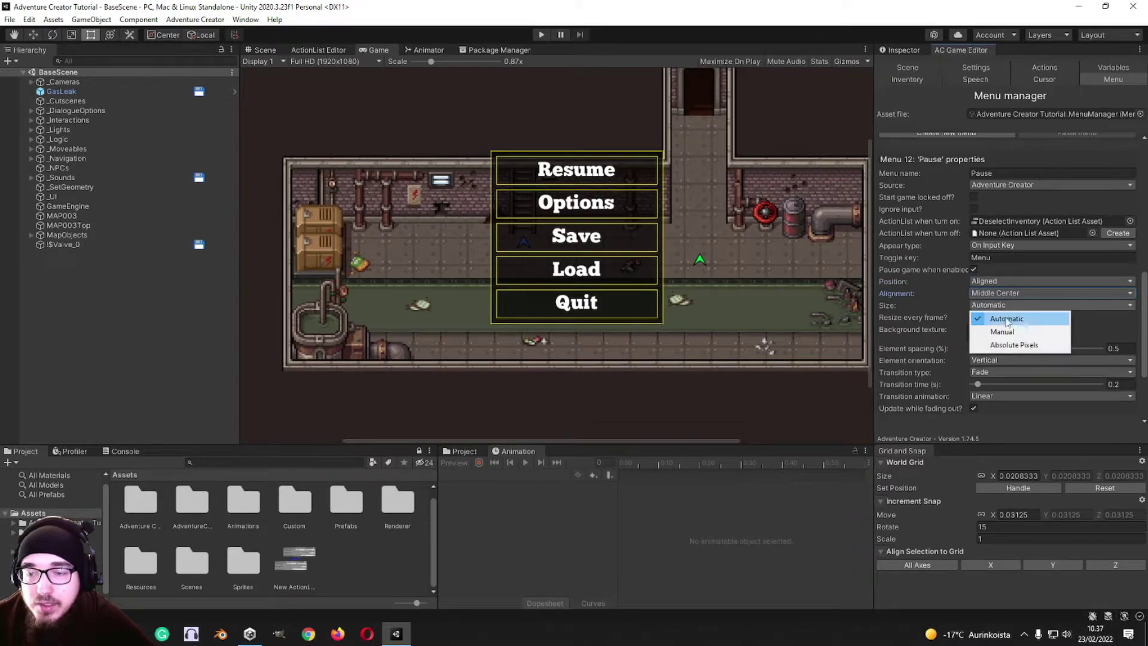
click(1002, 331)
drag(924, 318, 917, 320)
drag(1039, 319, 1049, 319)
click(985, 297)
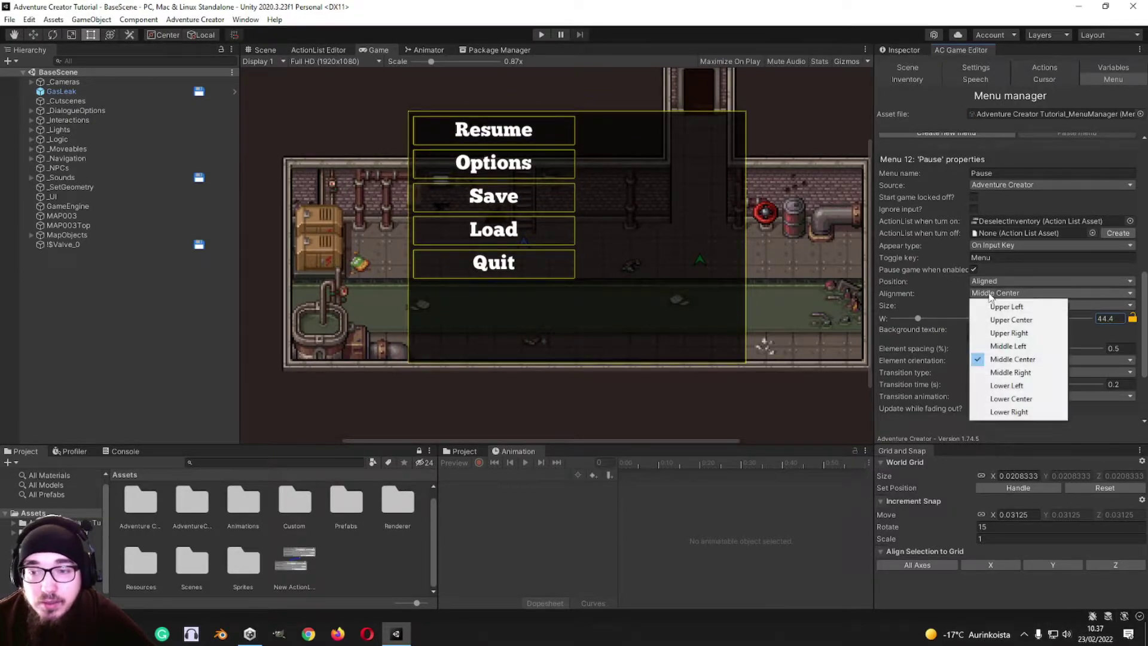
click(920, 294)
- Try relative positioning on the Resume button, then restore it to Aligned
scroll(928, 295, down, 5)
click(978, 330)
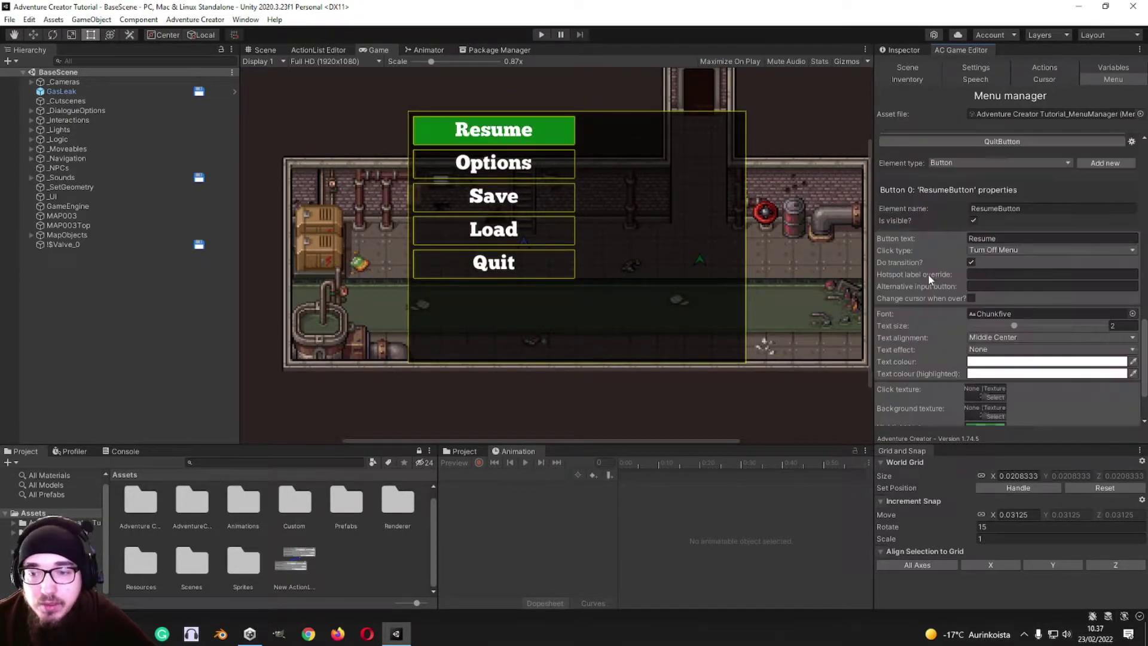
scroll(932, 299, down, 6)
click(986, 390)
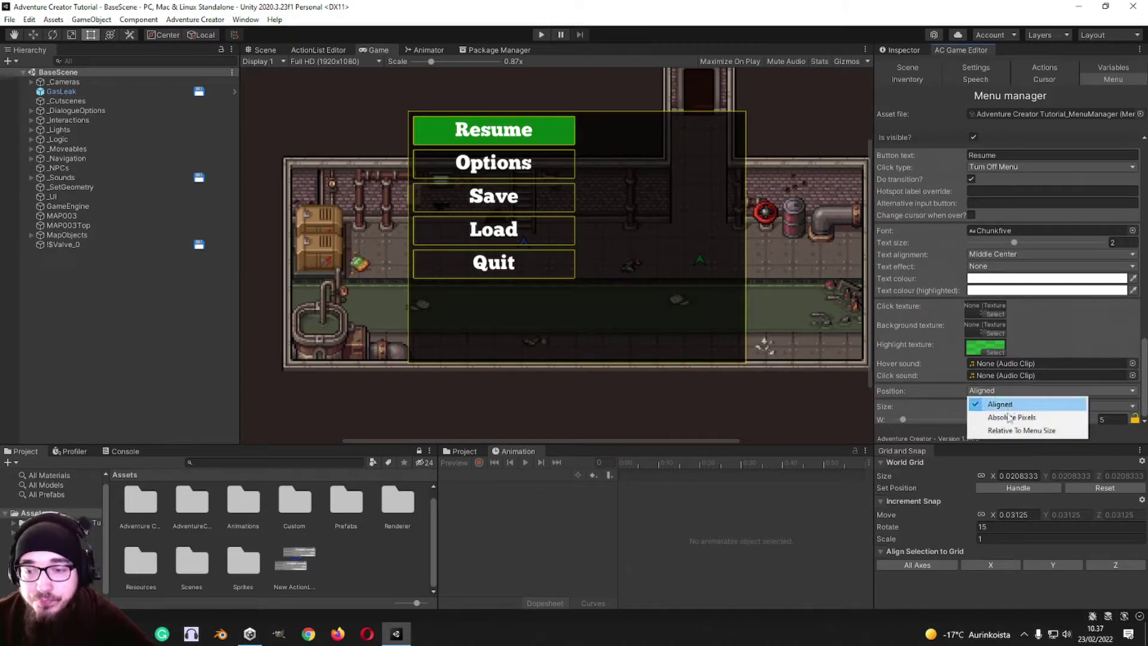
click(1010, 430)
click(1002, 389)
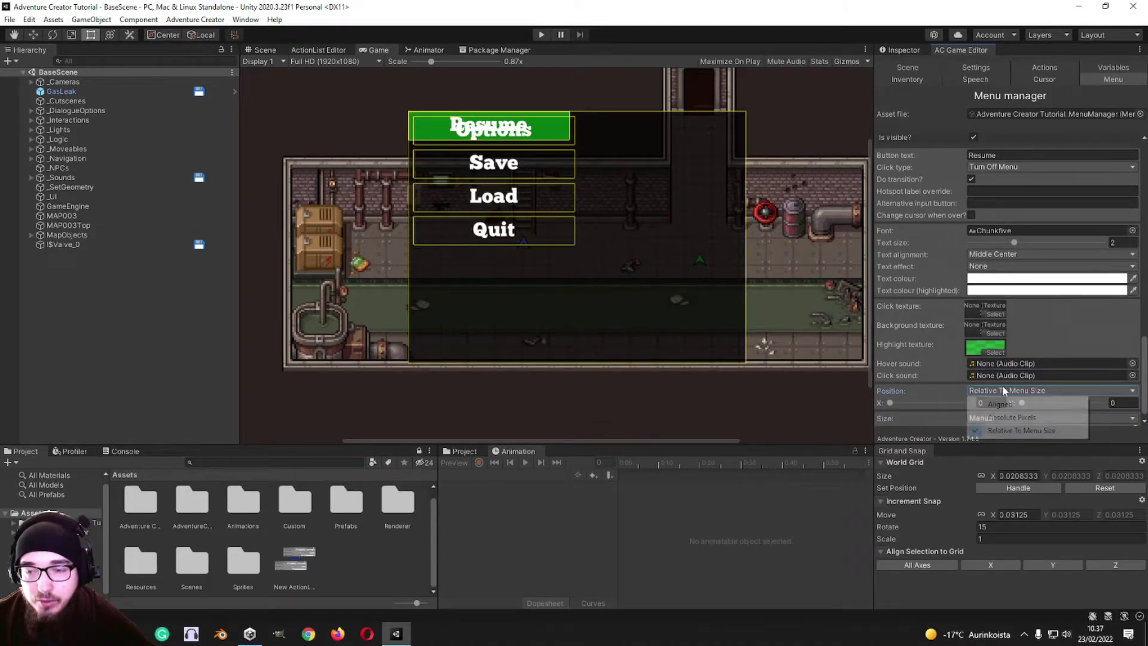
click(1004, 398)
click(1015, 407)
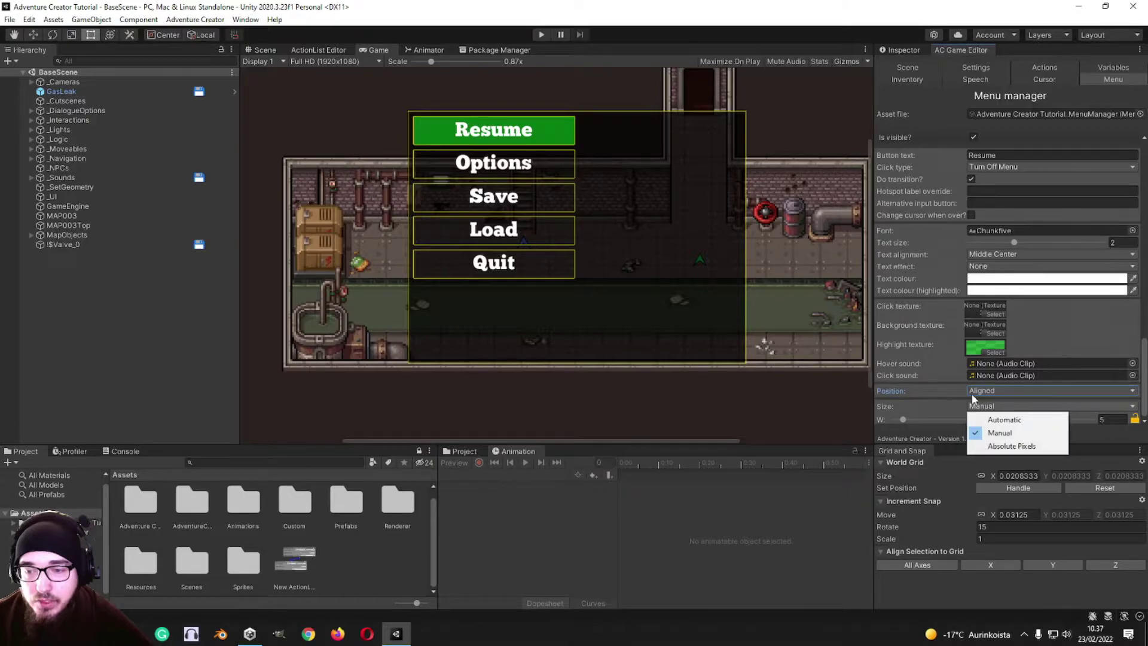
click(926, 362)
- Try upper-left and then upper-centre alignment for the Pause menu
scroll(941, 381, up, 4)
scroll(939, 325, down, 2)
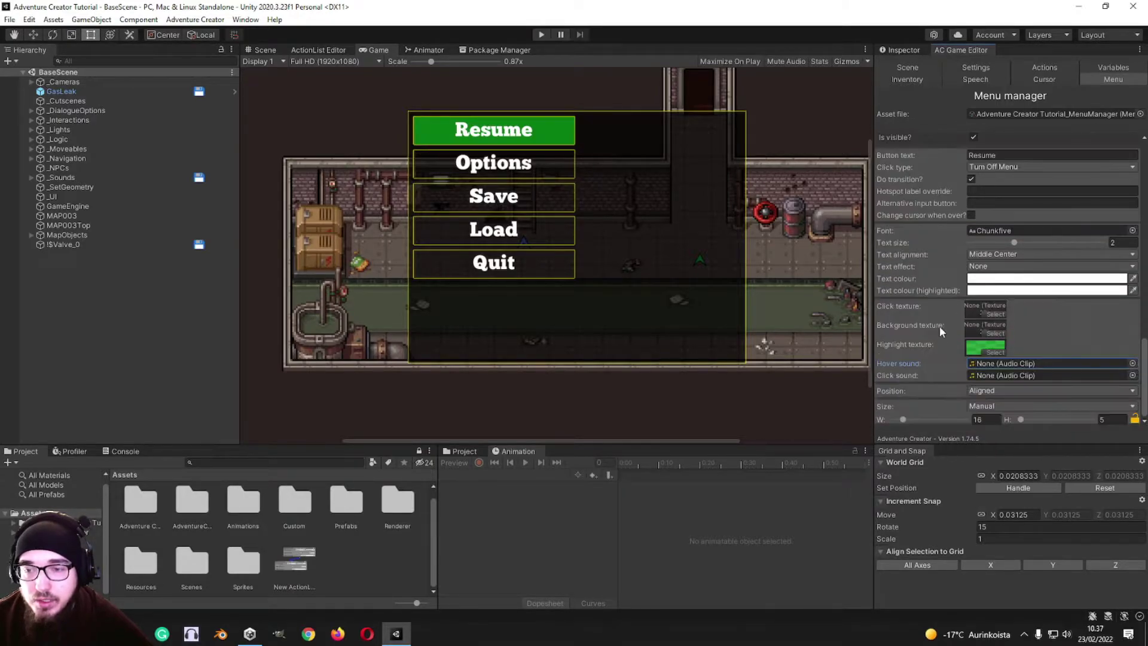
scroll(968, 385, up, 6)
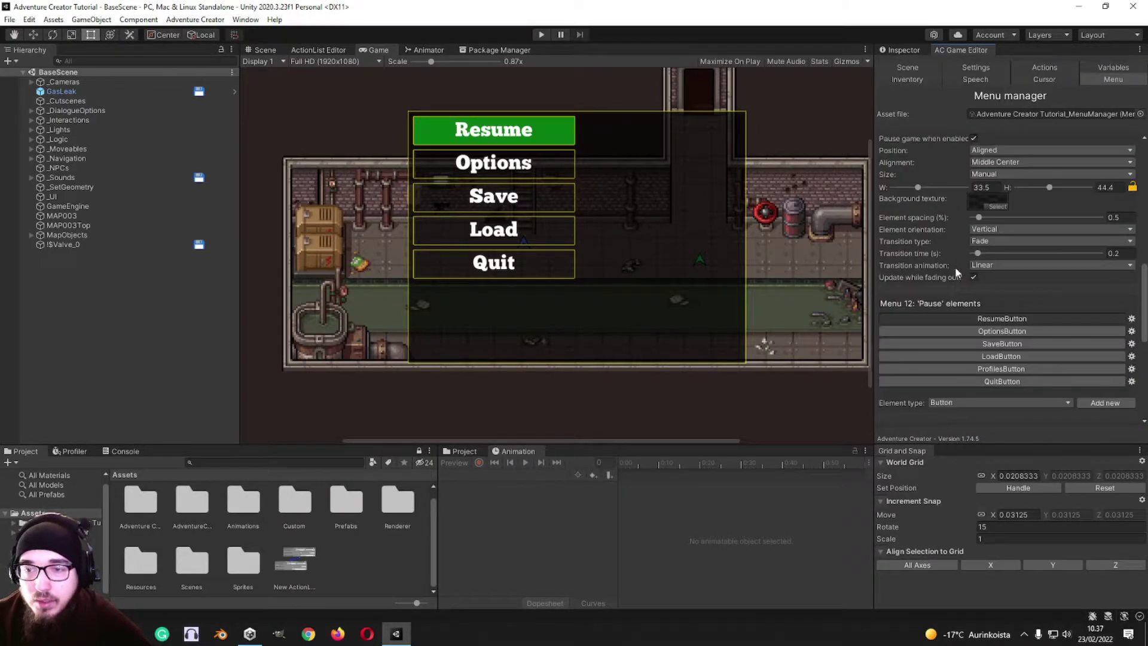
scroll(956, 271, up, 3)
click(993, 234)
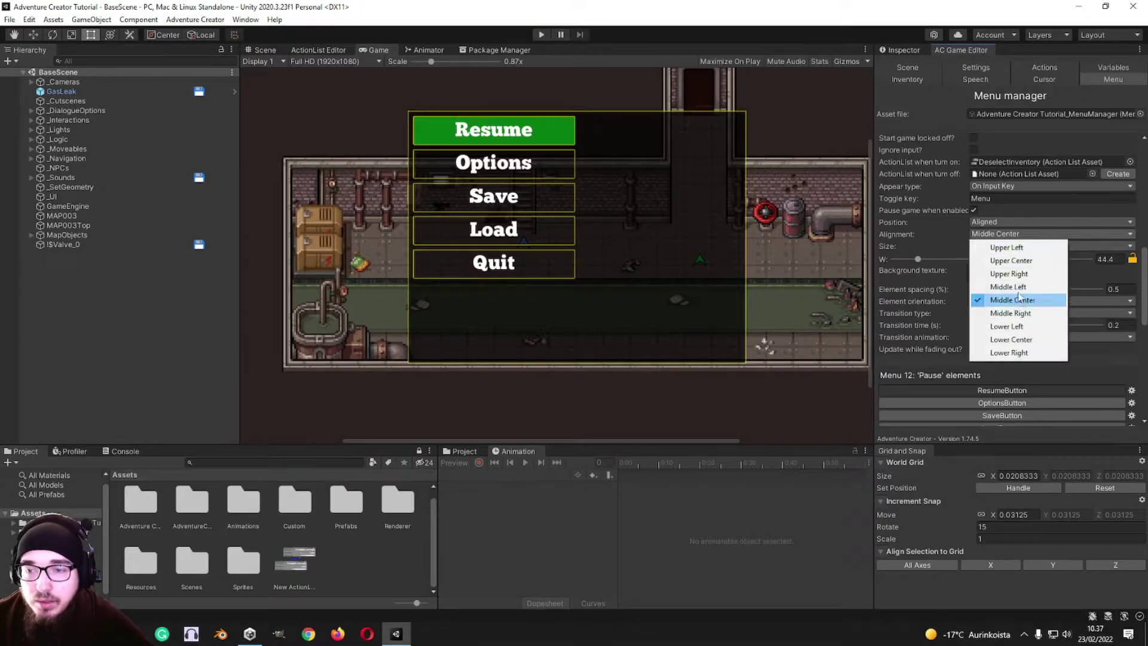
click(1006, 247)
click(1004, 234)
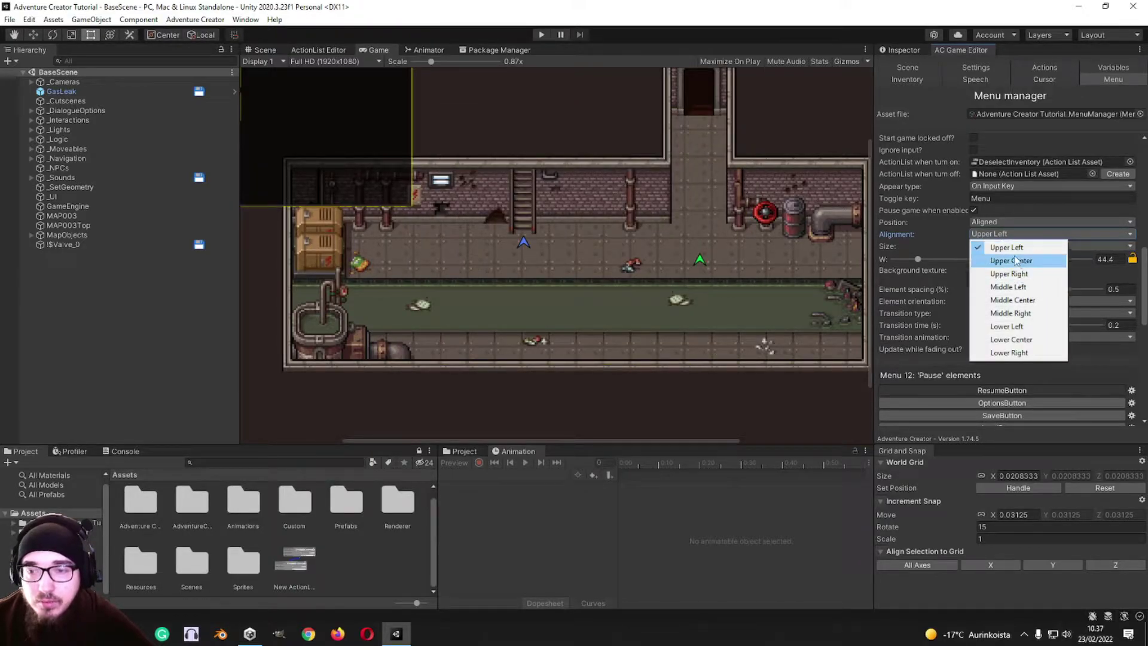
click(1017, 261)
- Return the Pause menu to the screen centre with automatic size to fit its buttons
scroll(945, 239, up, 3)
click(995, 327)
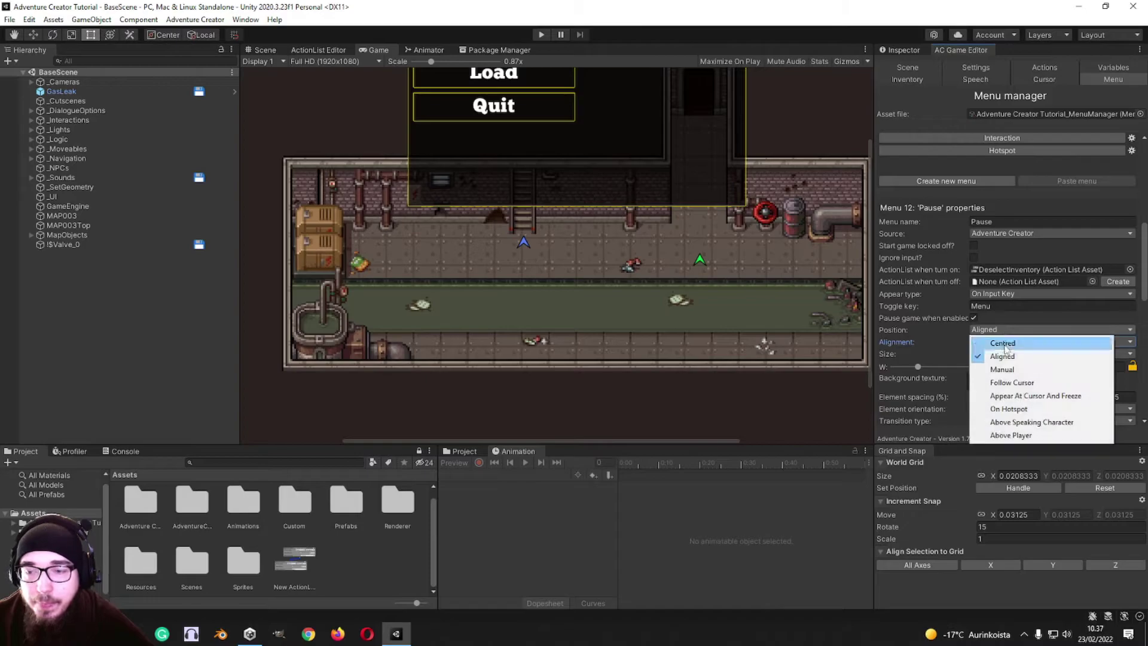
click(1003, 343)
click(999, 342)
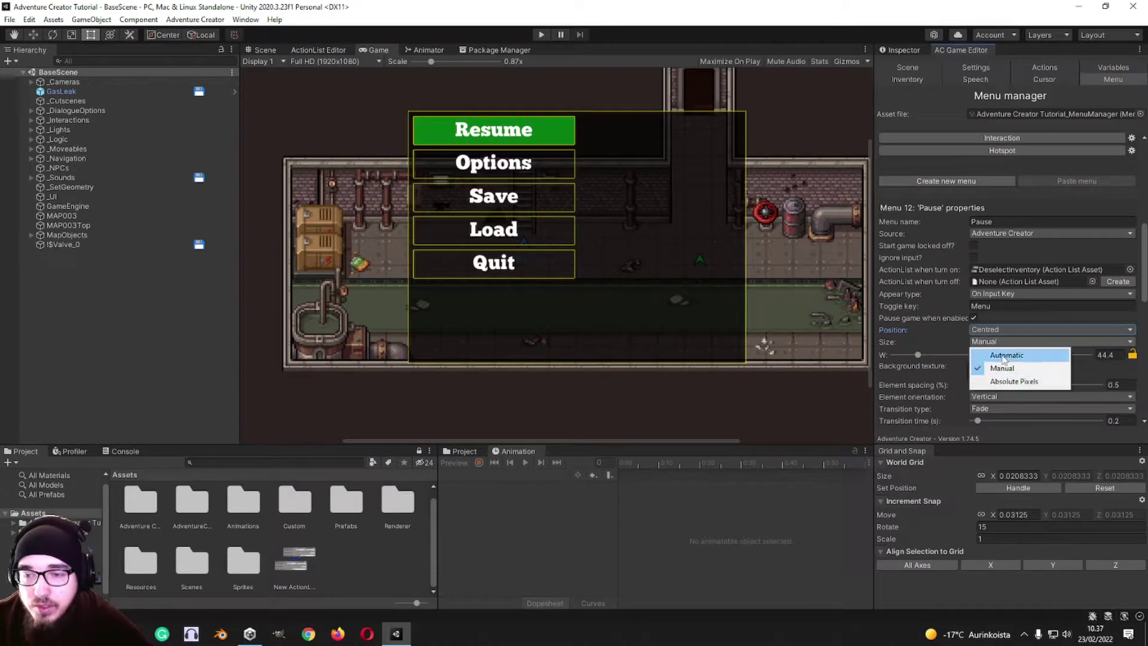
click(1005, 355)
- Inspect the Resume button's settings and its click behaviour choices
scroll(920, 341, up, 2)
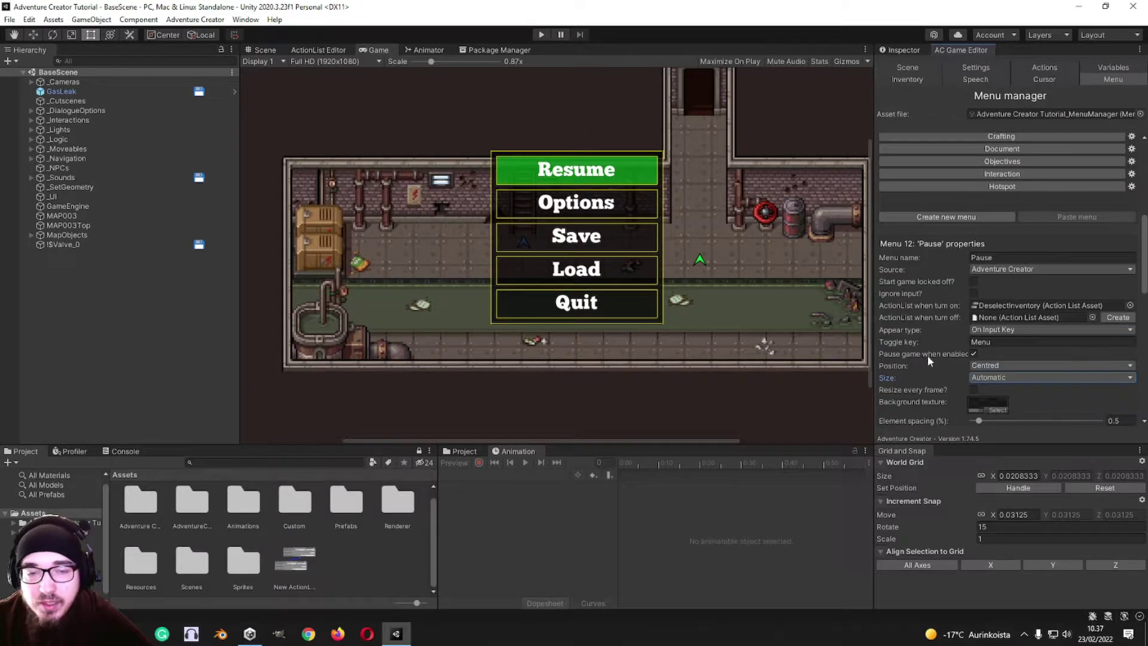
scroll(933, 347, down, 6)
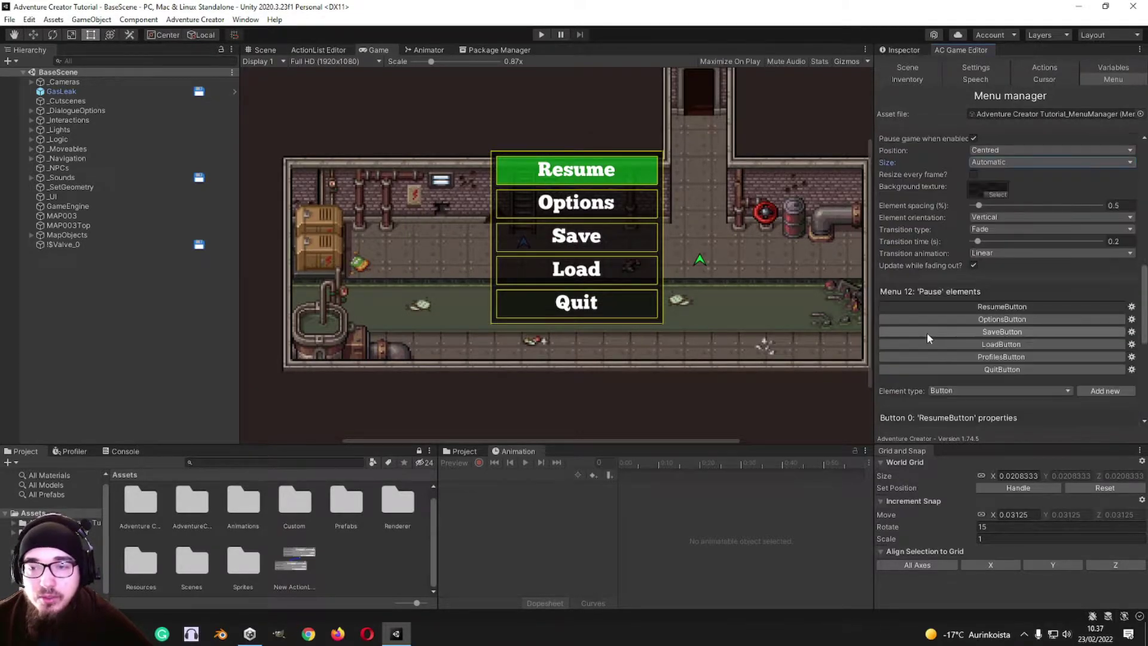
click(941, 317)
scroll(915, 264, down, 5)
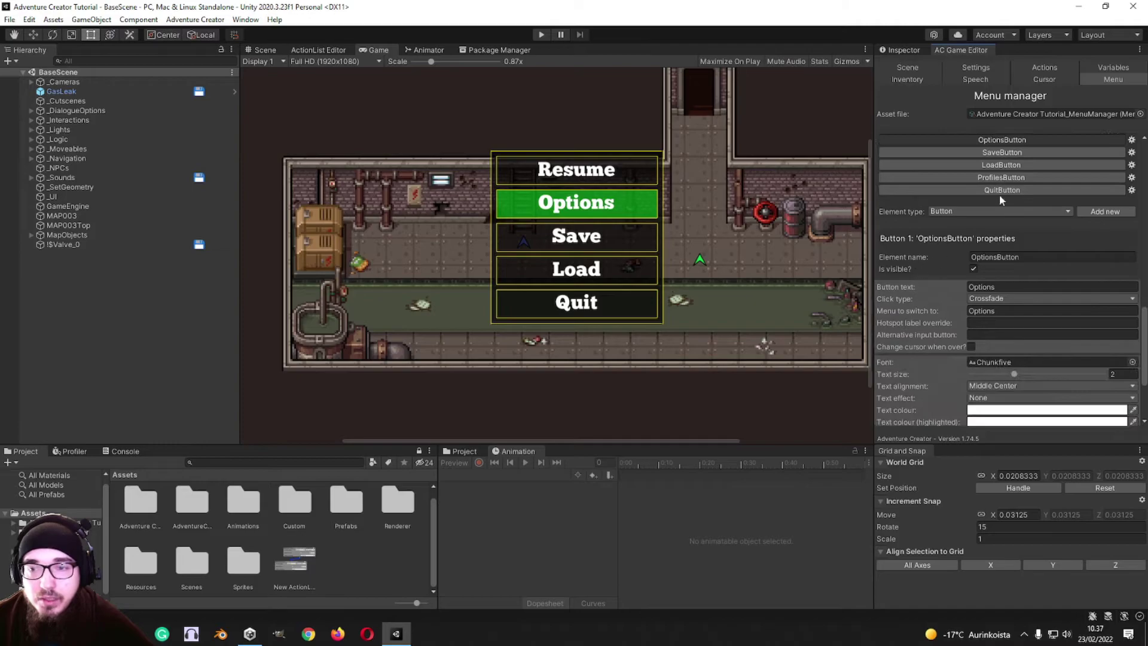
scroll(957, 252, up, 3)
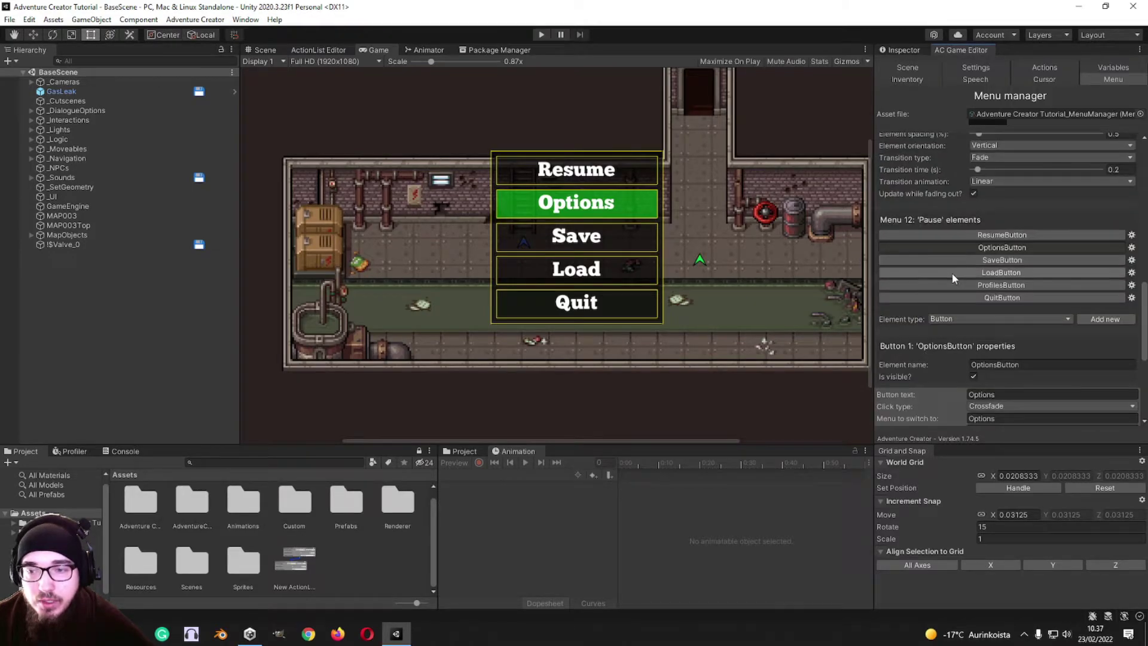
click(970, 235)
scroll(944, 188, down, 1)
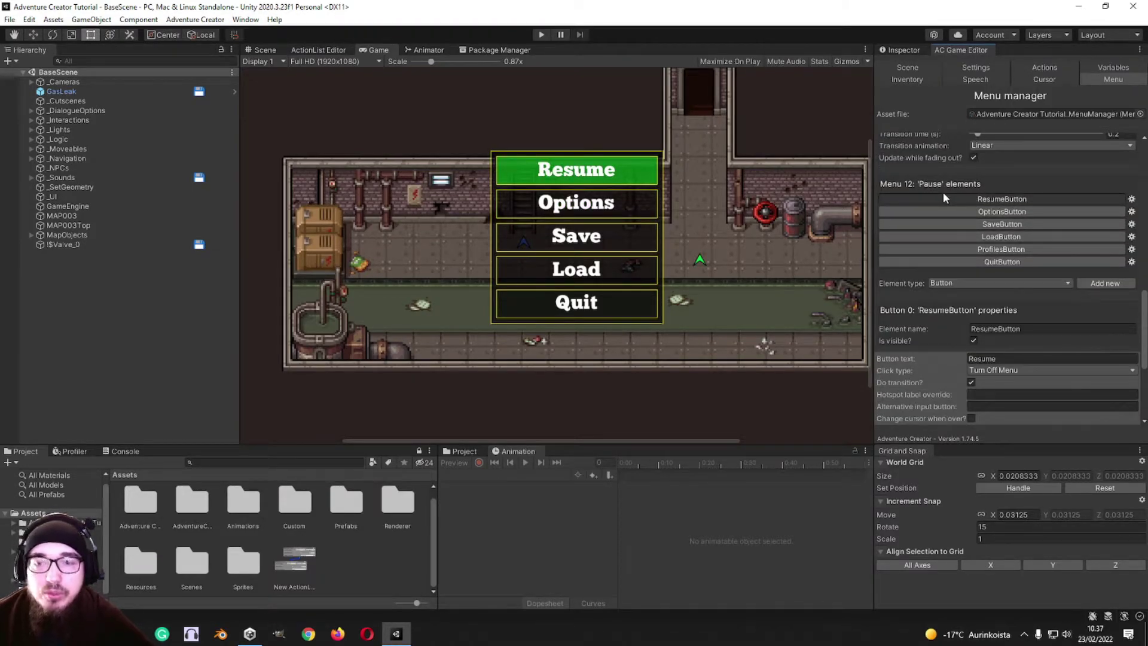
scroll(929, 298, down, 1)
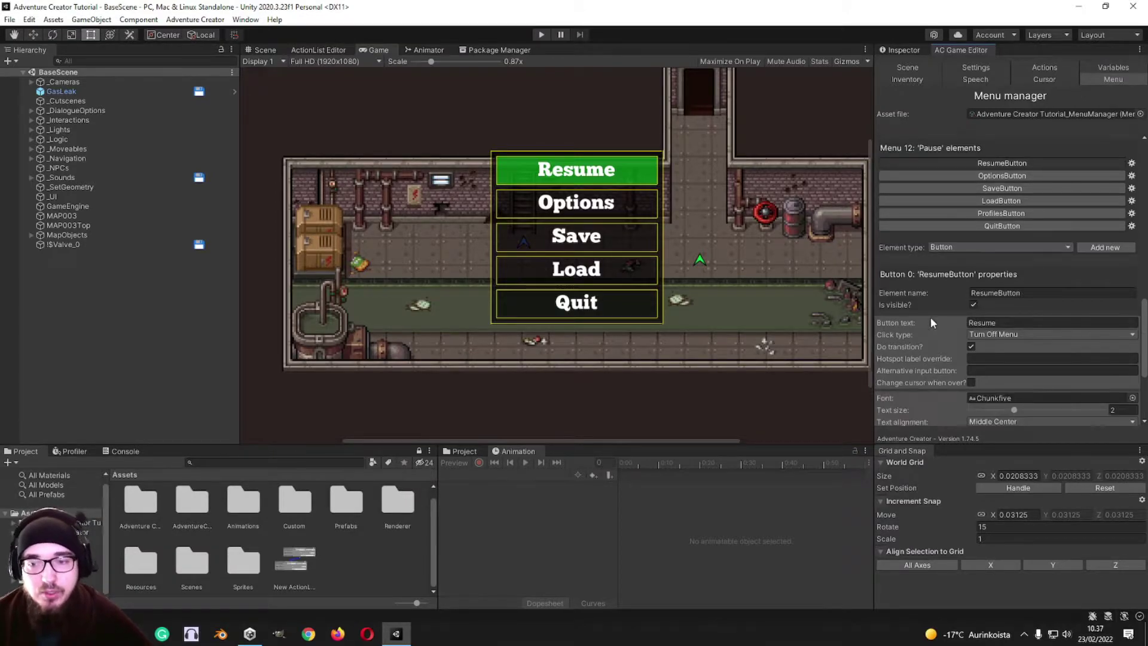
click(990, 333)
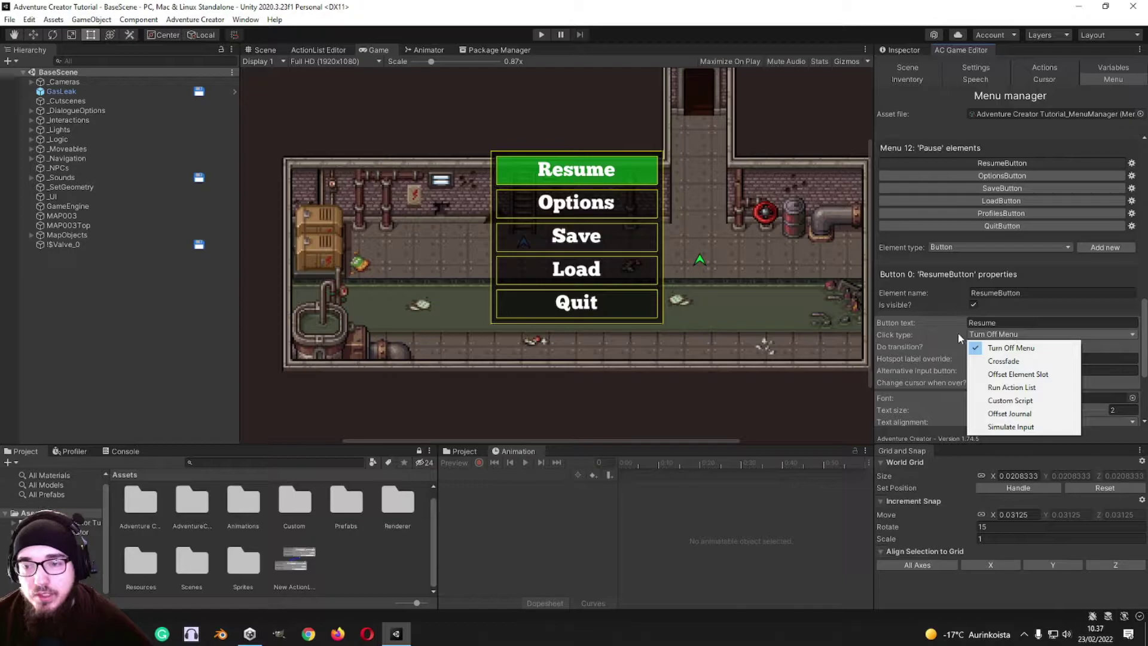
- Switch the Options button's click type to Run Action List, then back to Crossfade
click(1000, 176)
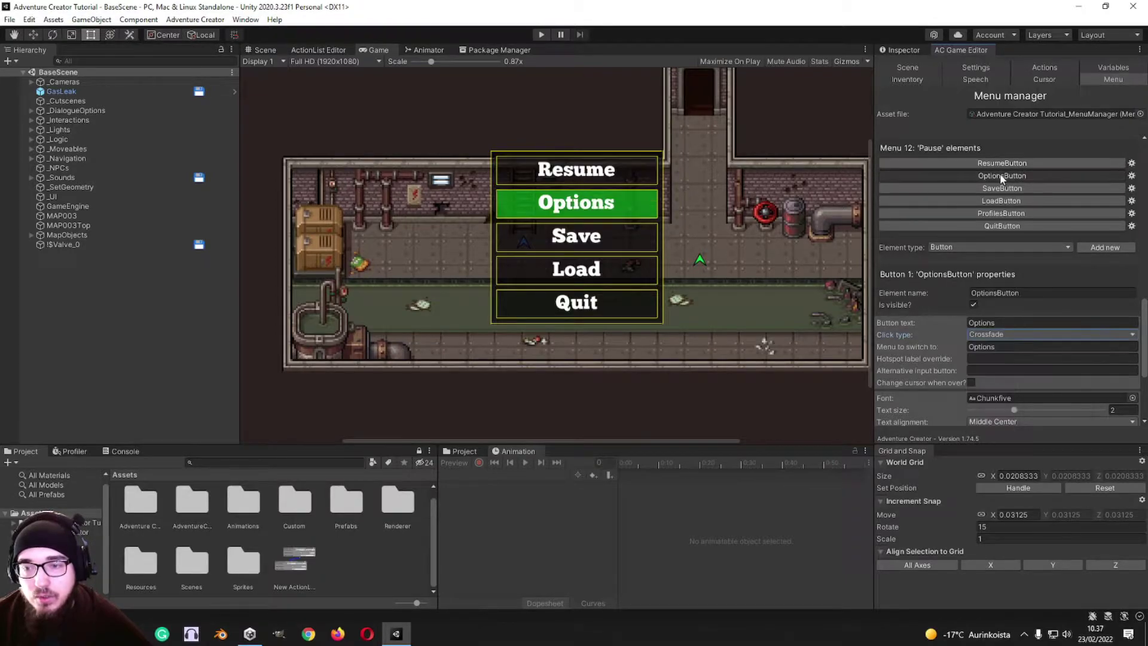
click(1003, 335)
click(926, 338)
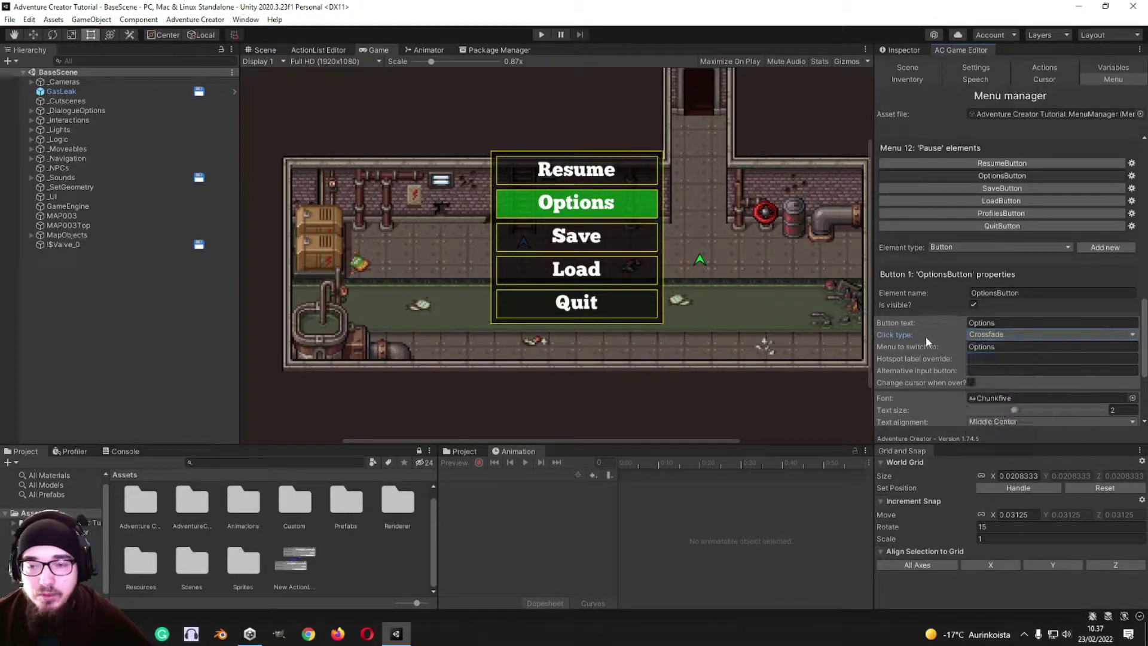
click(1000, 334)
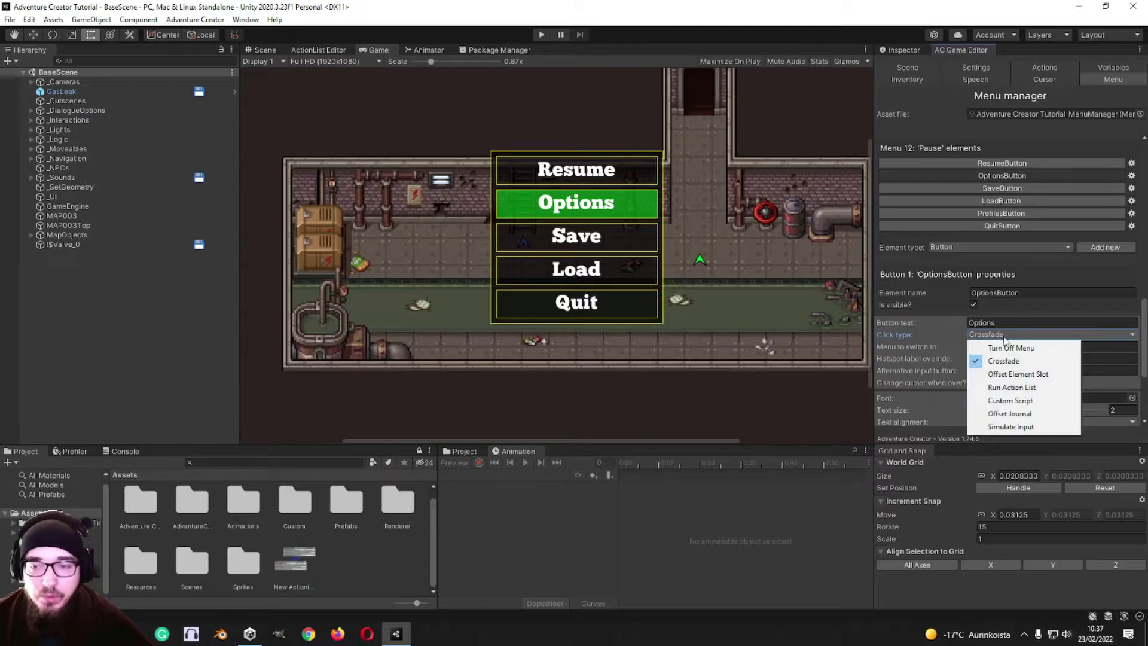
click(1016, 387)
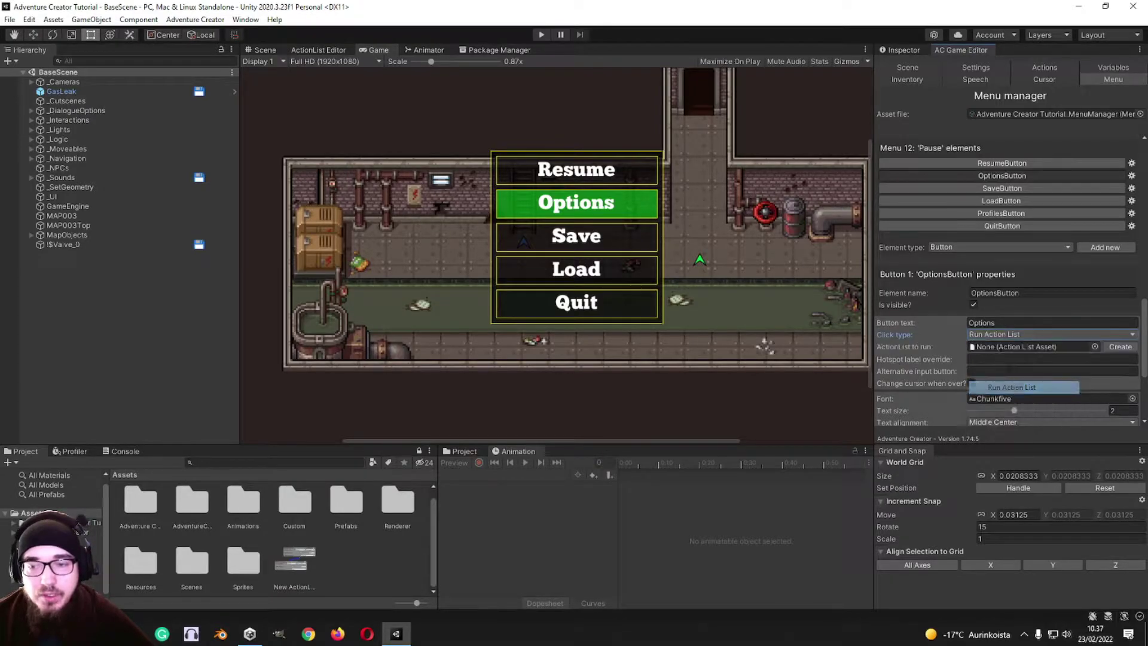
click(1002, 336)
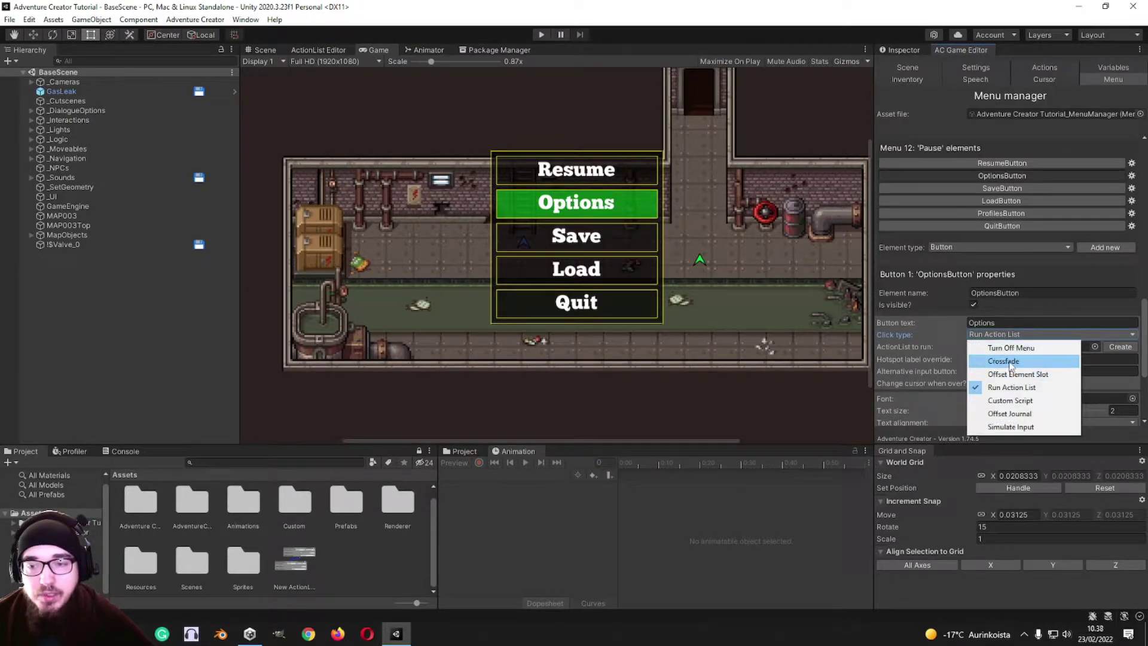
click(1011, 362)
scroll(914, 335, down, 5)
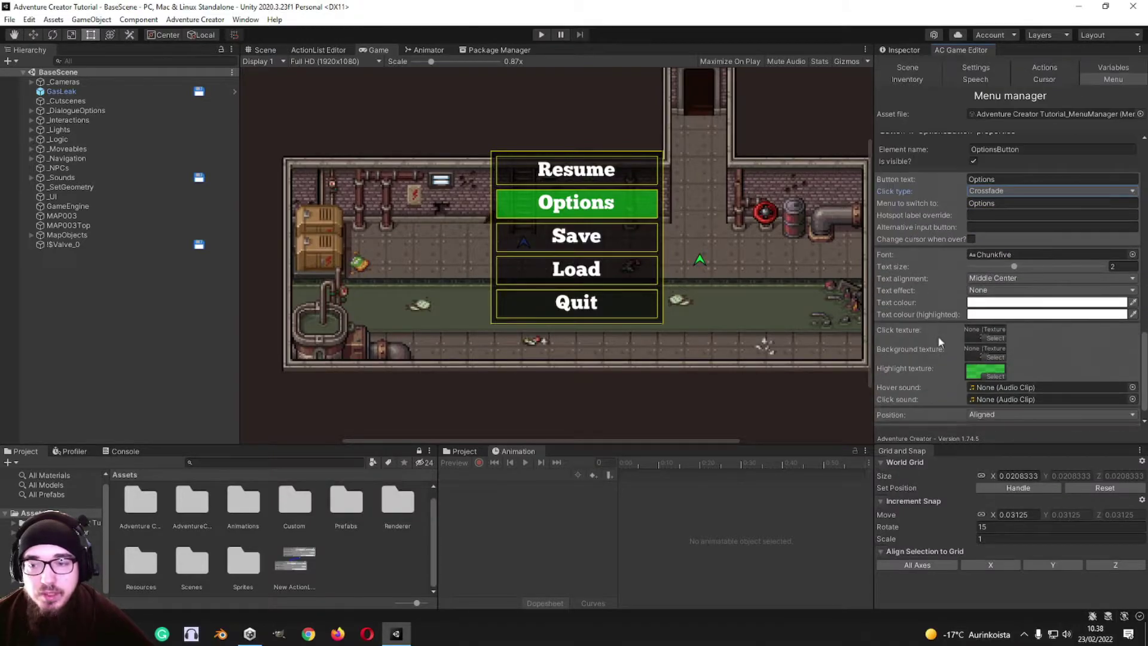
scroll(940, 336, up, 2)
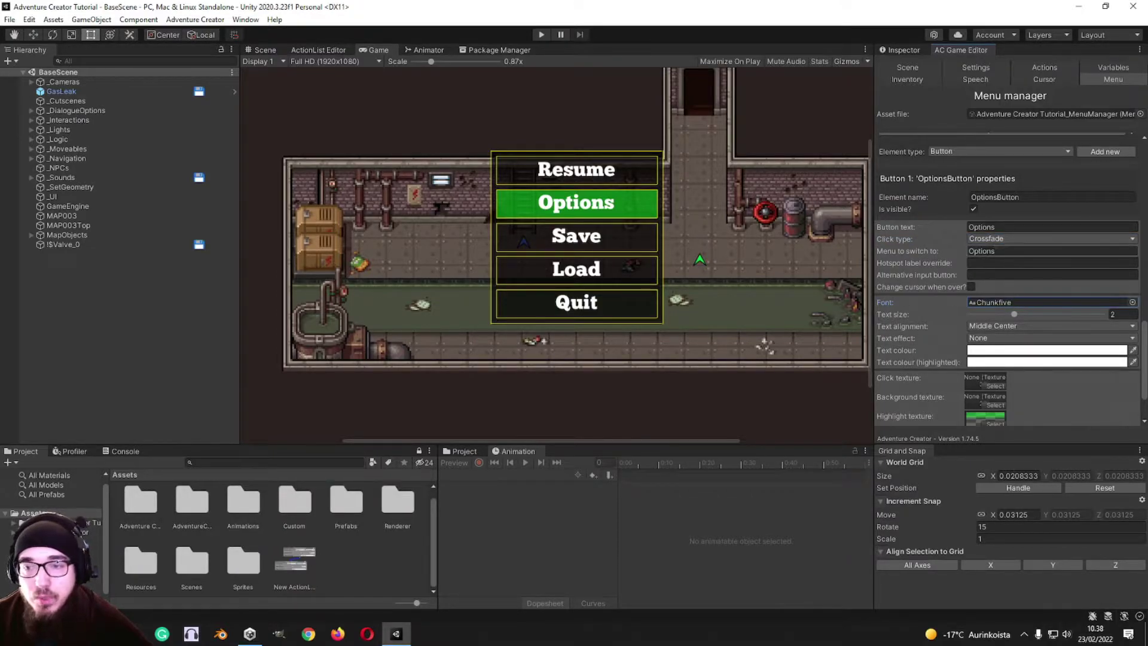
- Retype the Options button's label as 'Options' and adjust its text size slider
click(992, 251)
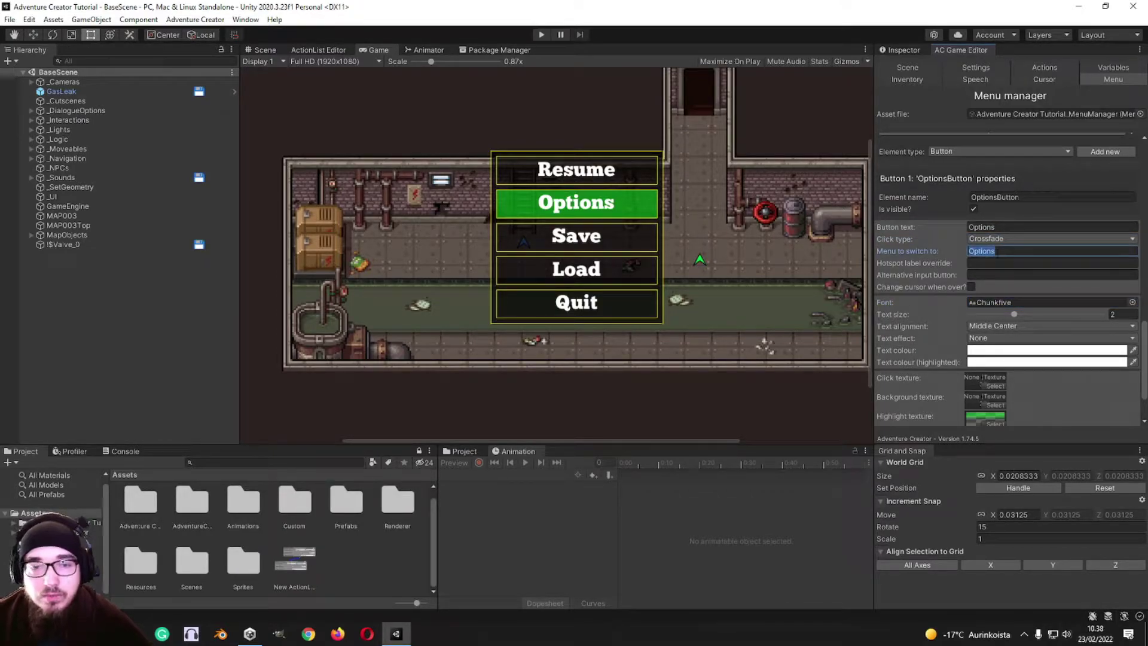
click(1003, 226)
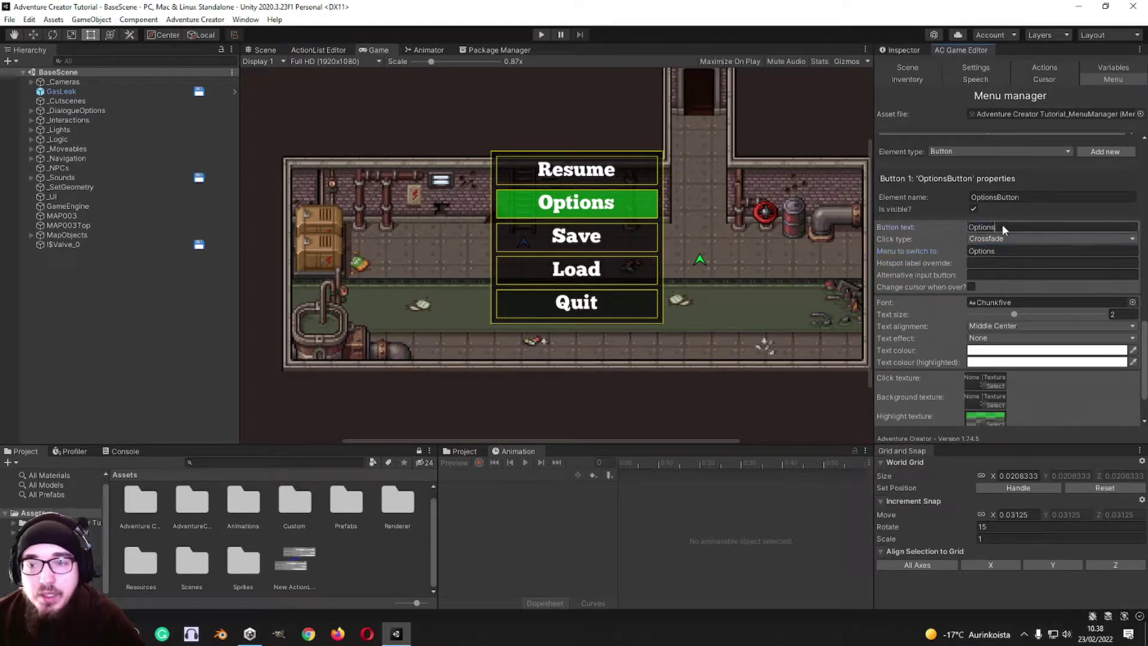
key(BackSpace)
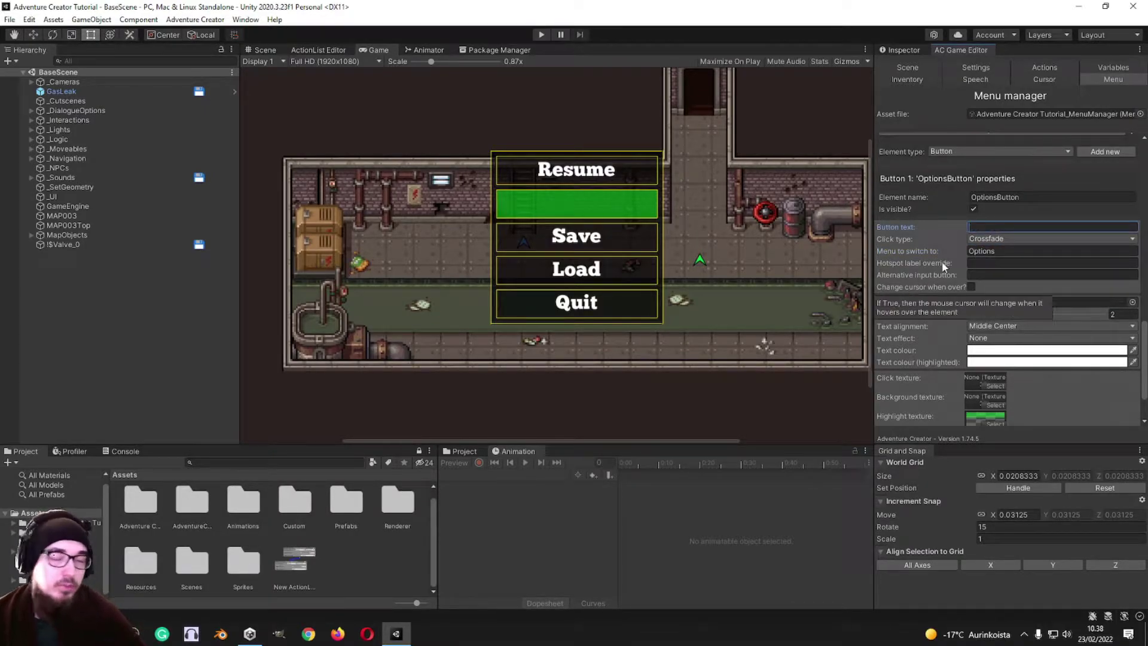
text(Options)
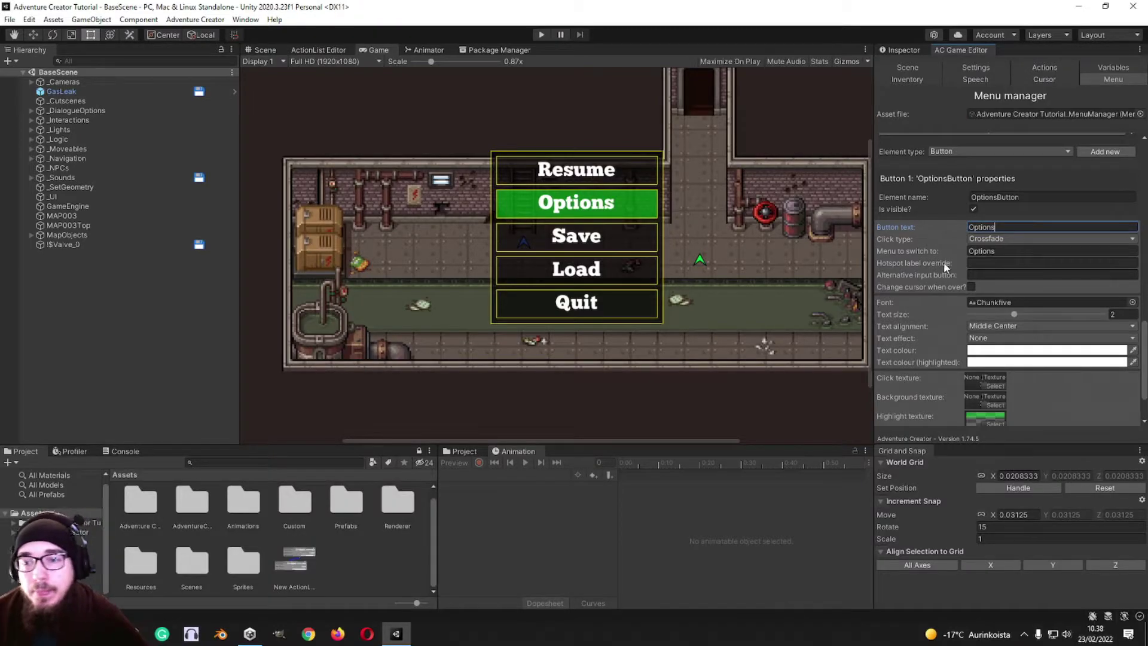
scroll(945, 268, down, 3)
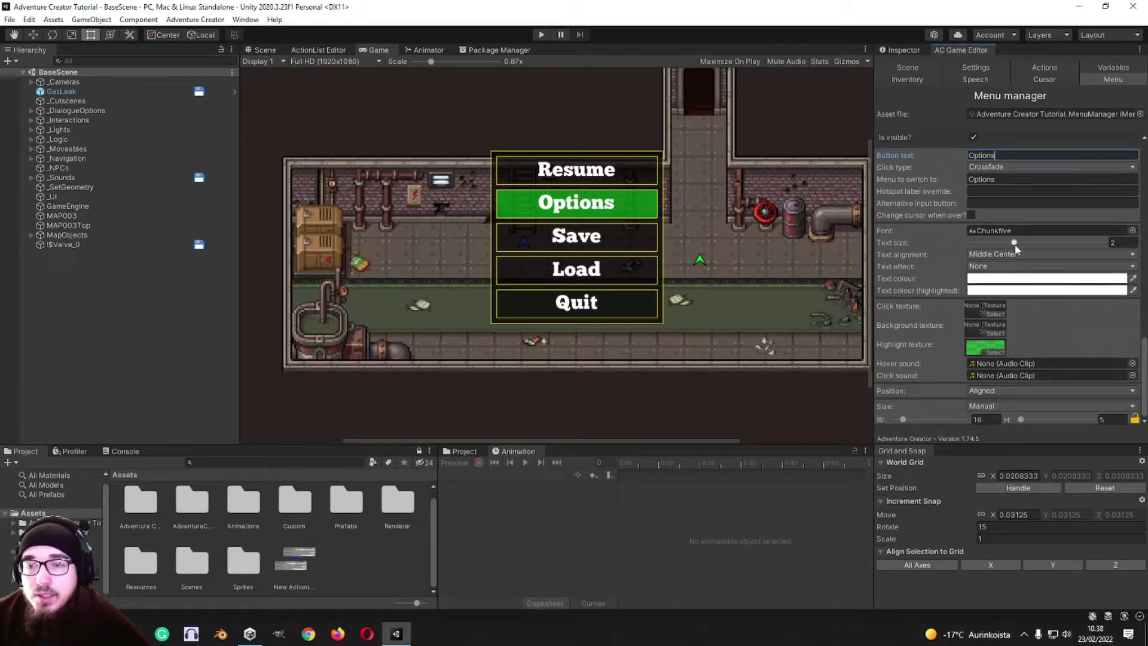
mouse_move(1014, 242)
mouse_down()
mouse_move(1053, 243)
mouse_move(997, 244)
mouse_move(1013, 243)
mouse_up()
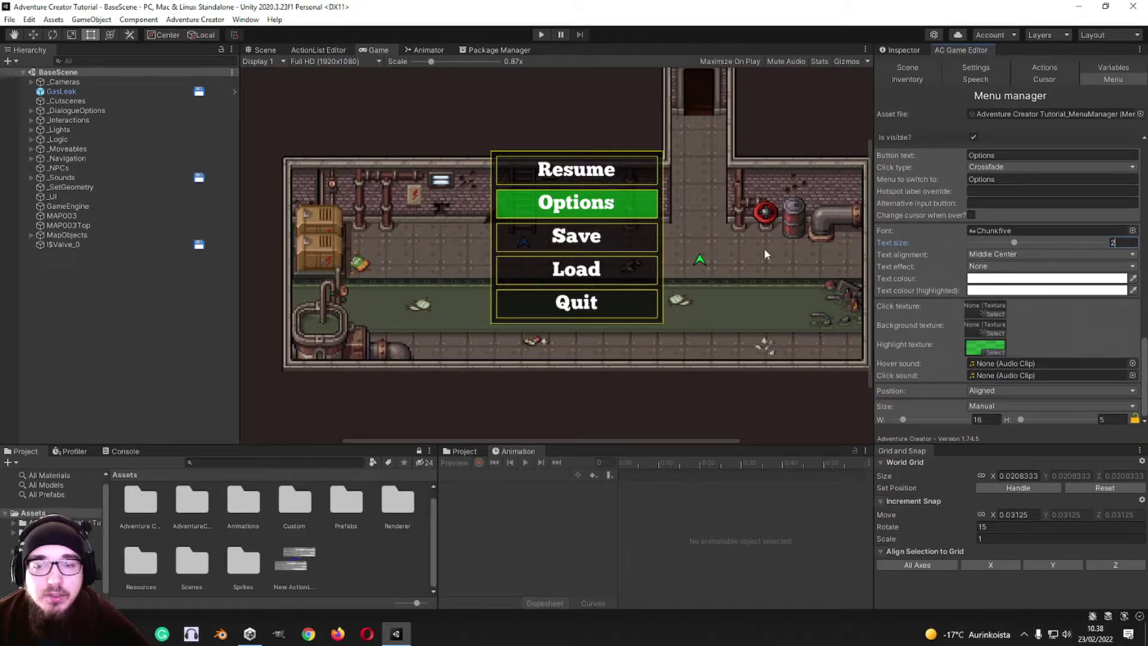
scroll(933, 335, up, 10)
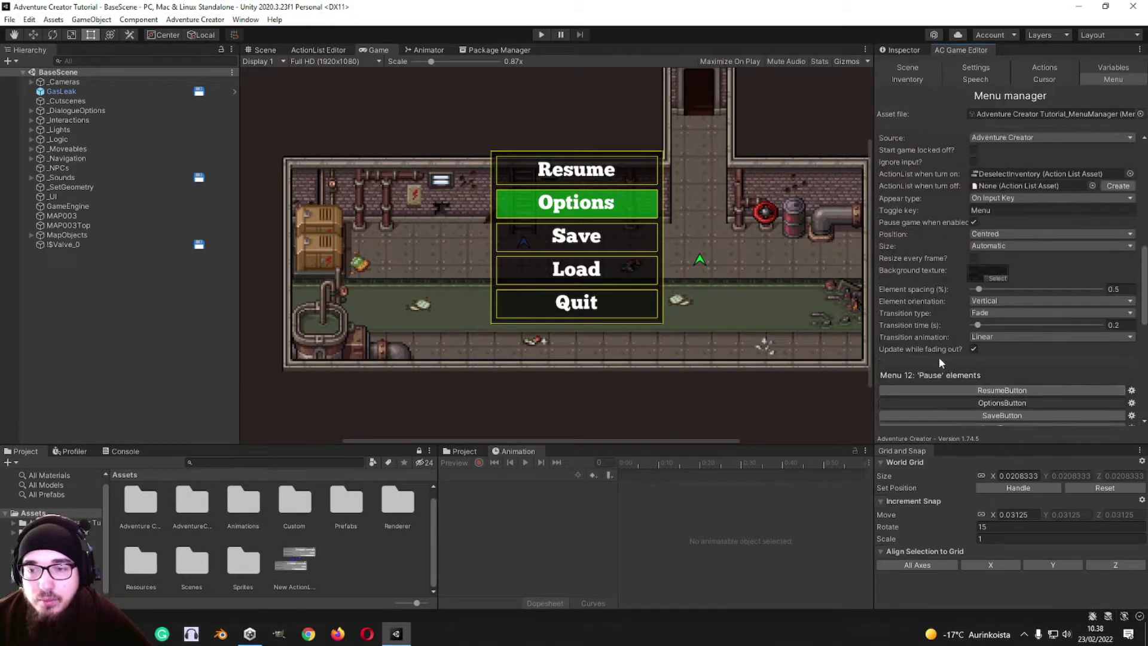
scroll(941, 357, up, 5)
scroll(947, 269, down, 4)
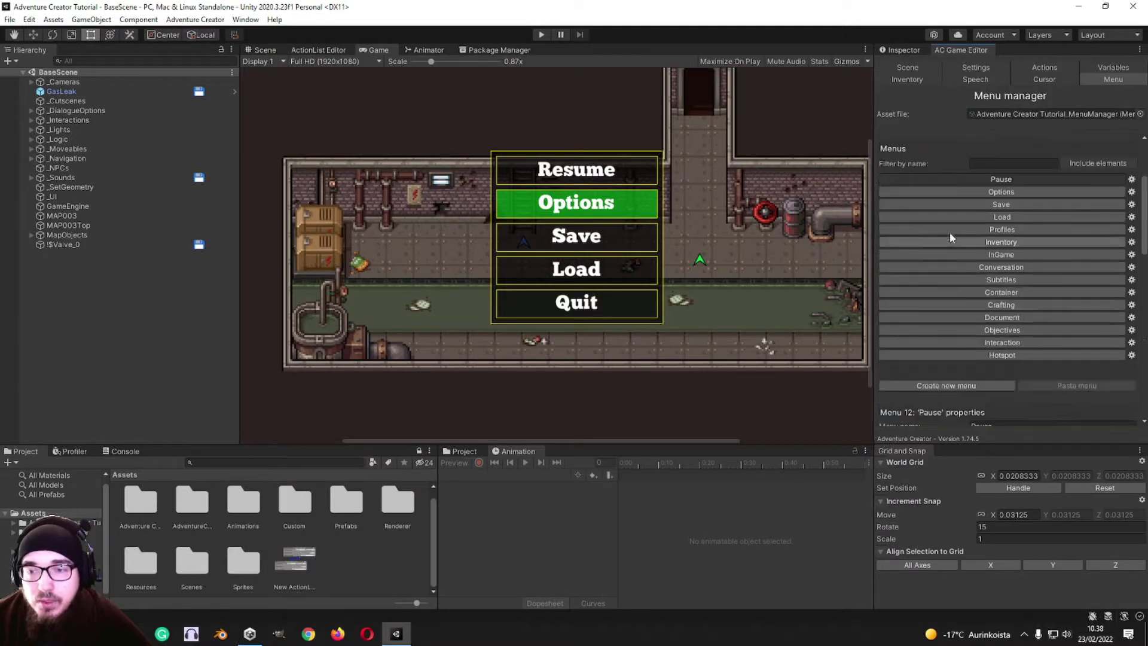
- Show the Options menu's settings and select its Language element
click(960, 191)
scroll(920, 173, down, 8)
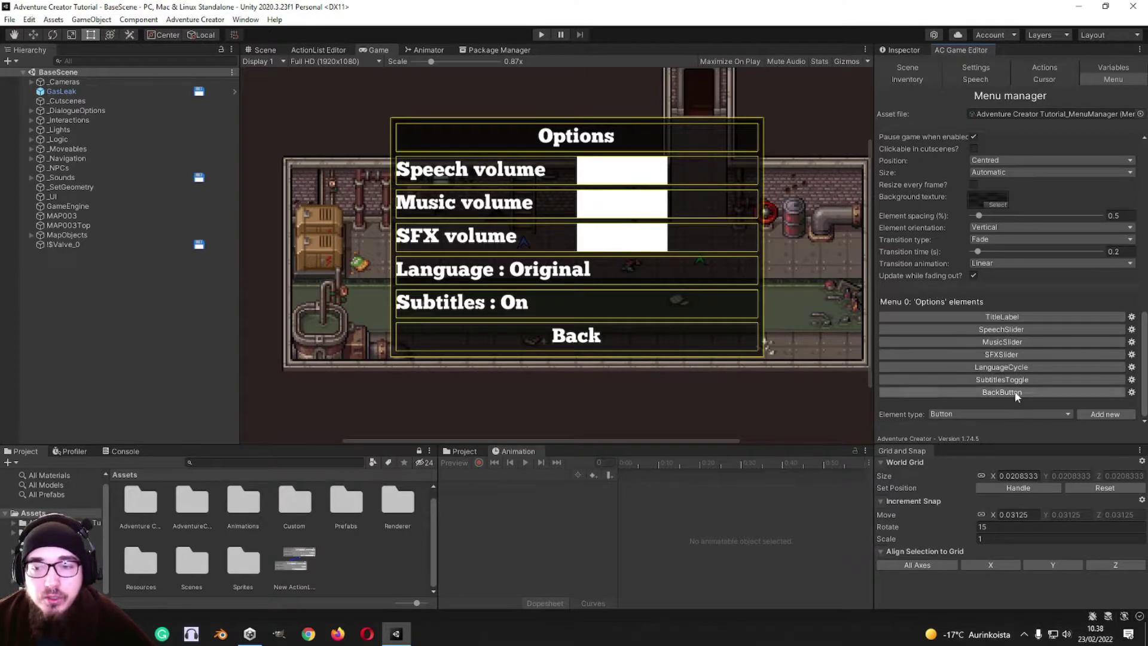
click(987, 366)
scroll(938, 275, down, 3)
scroll(937, 281, down, 4)
scroll(933, 293, up, 5)
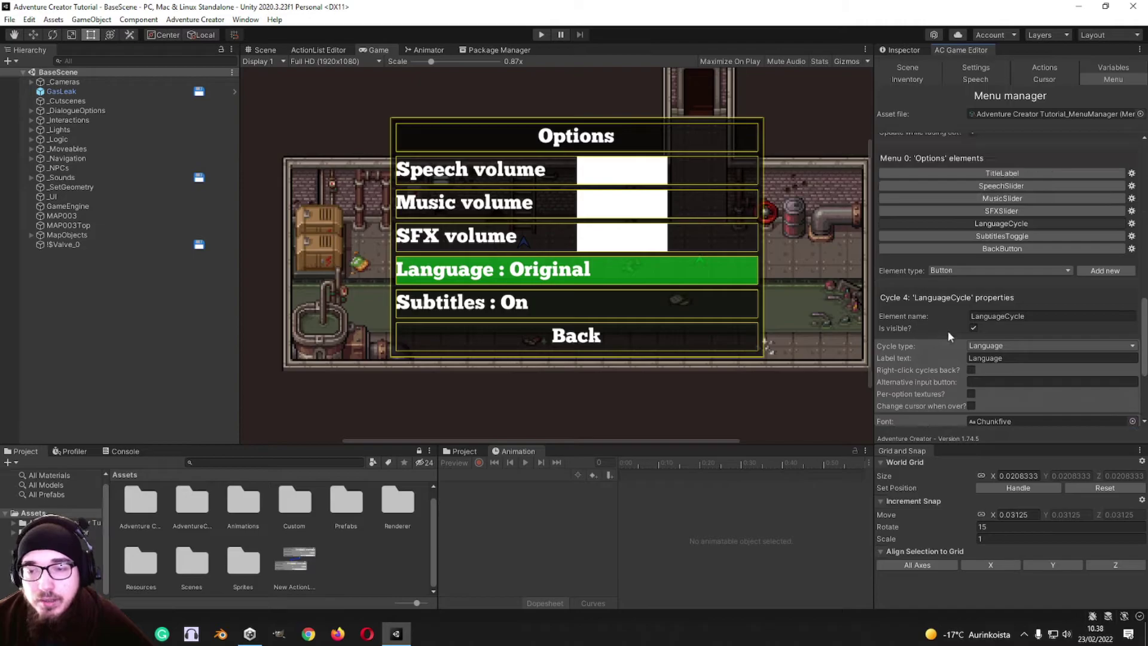
scroll(947, 317, down, 3)
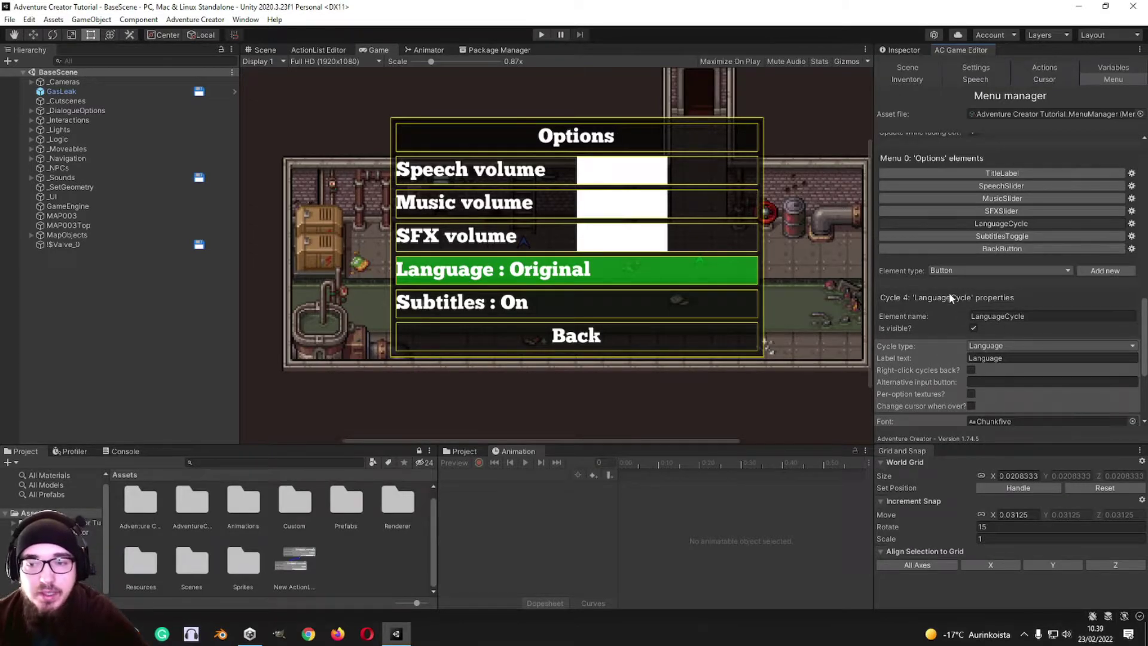
scroll(956, 311, up, 3)
scroll(979, 342, down, 3)
- Hide the Language and Subtitles rows from the Options menu
click(973, 328)
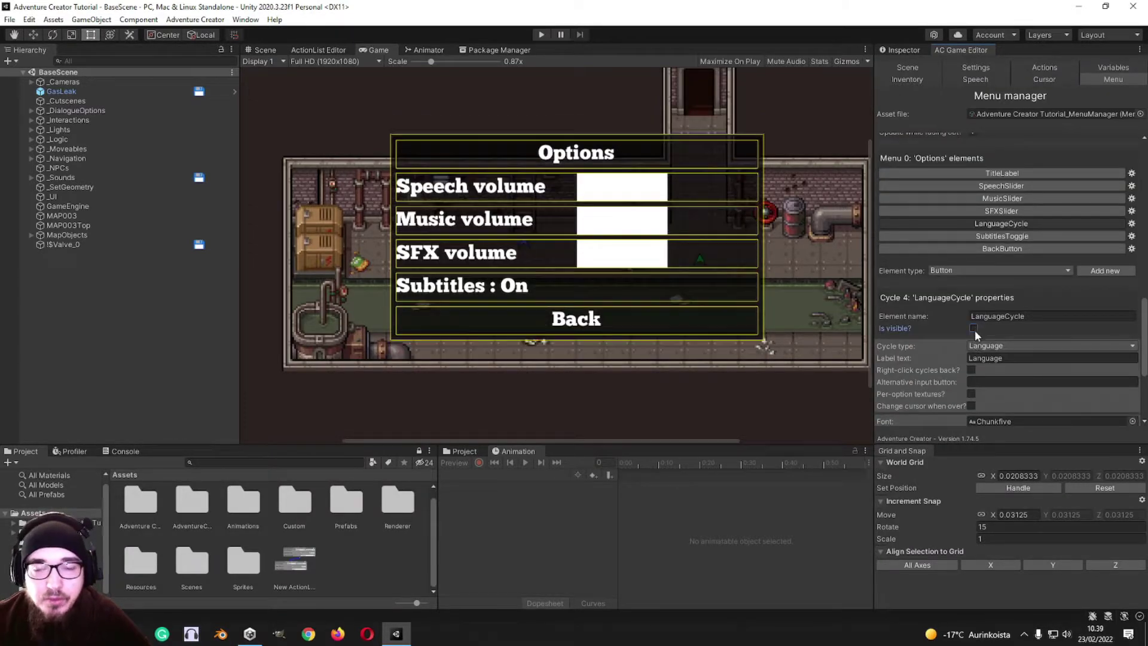
scroll(973, 329, up, 2)
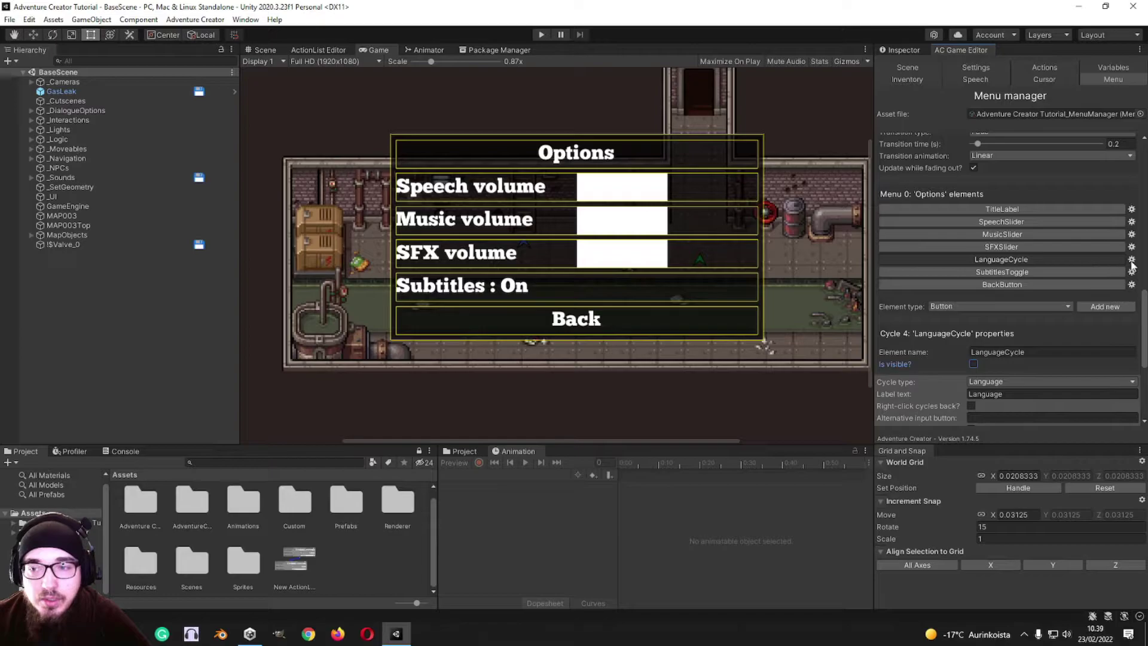
click(974, 364)
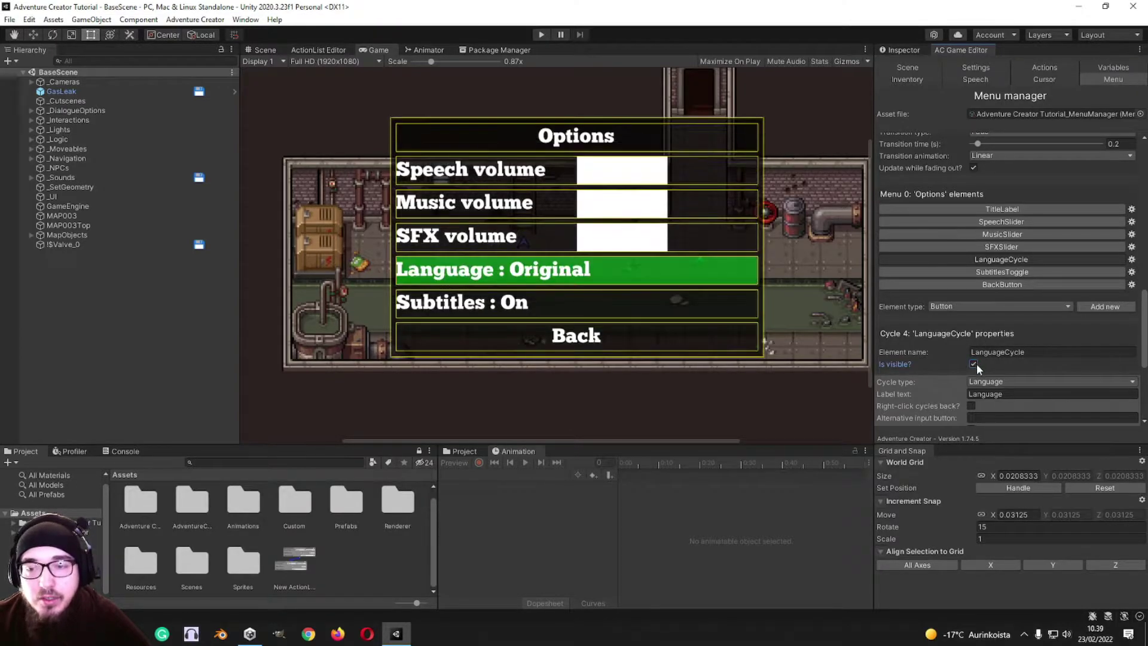
click(974, 363)
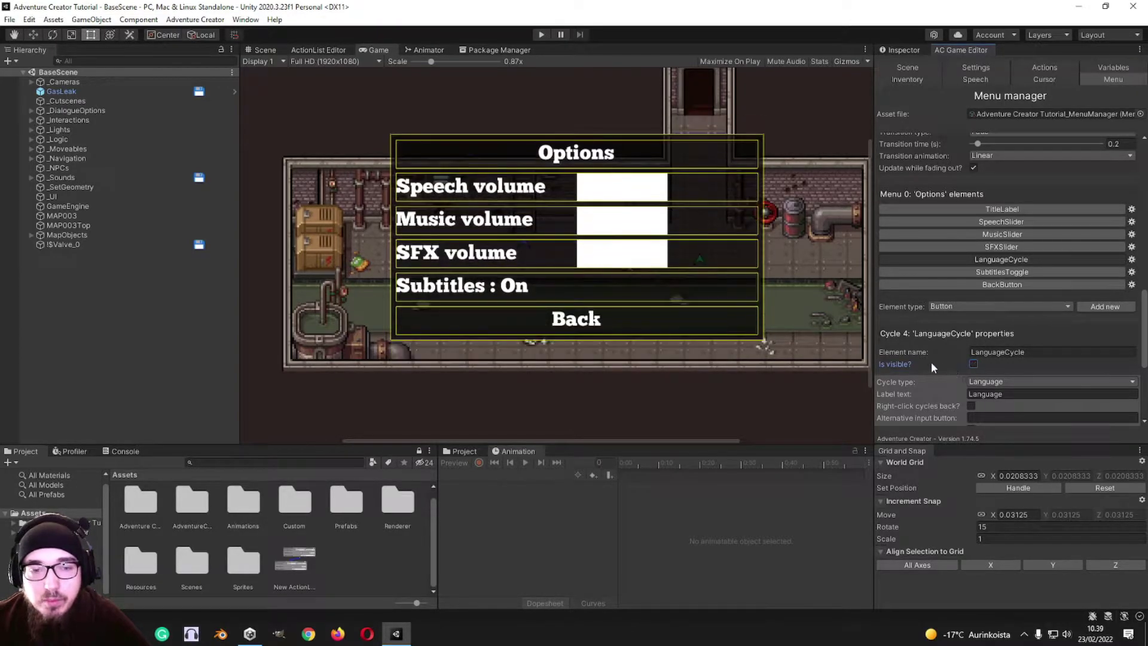
click(983, 274)
click(973, 363)
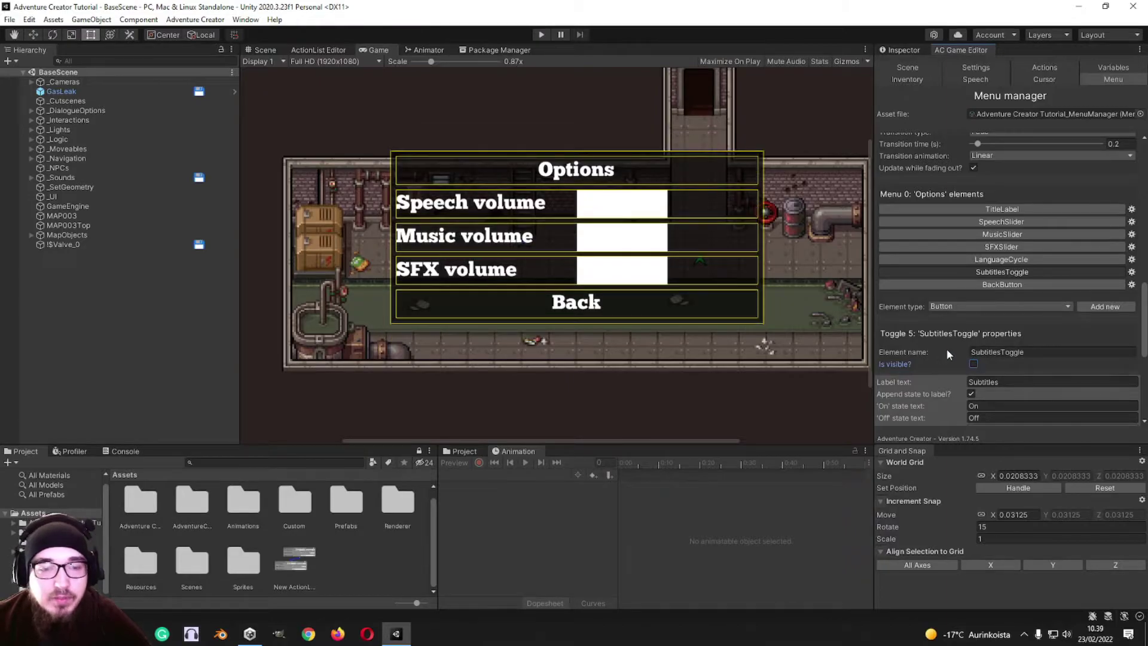
- Select the Speech, Music and SFX volume slider elements in turn, twice
scroll(958, 328, up, 1)
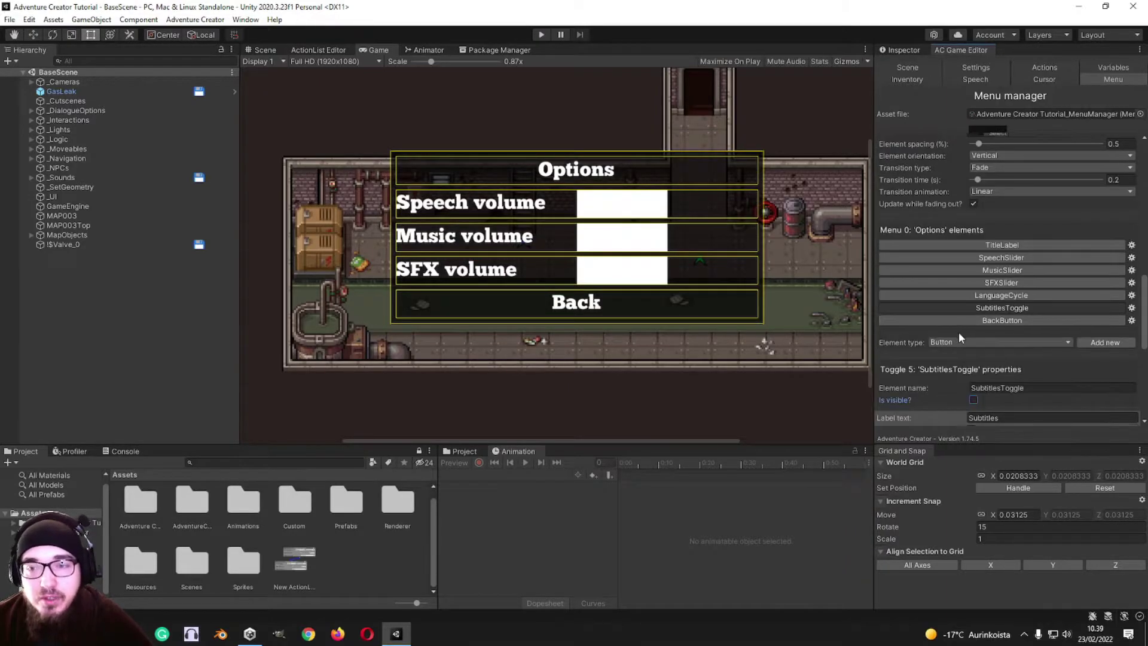
click(977, 259)
click(982, 271)
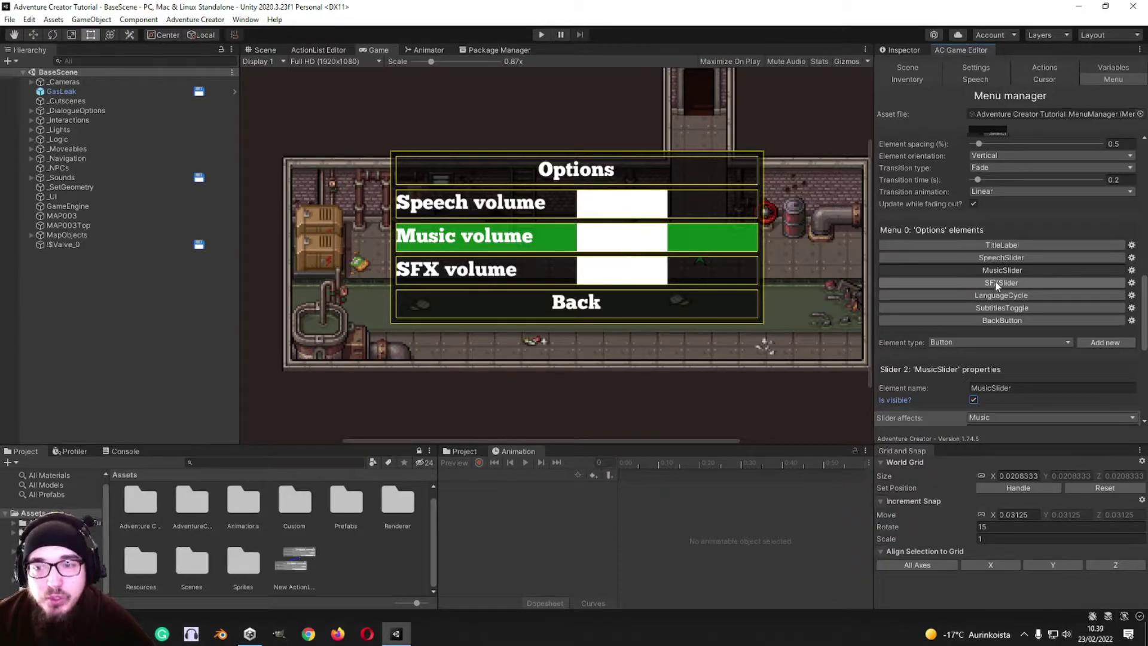
click(995, 281)
click(981, 261)
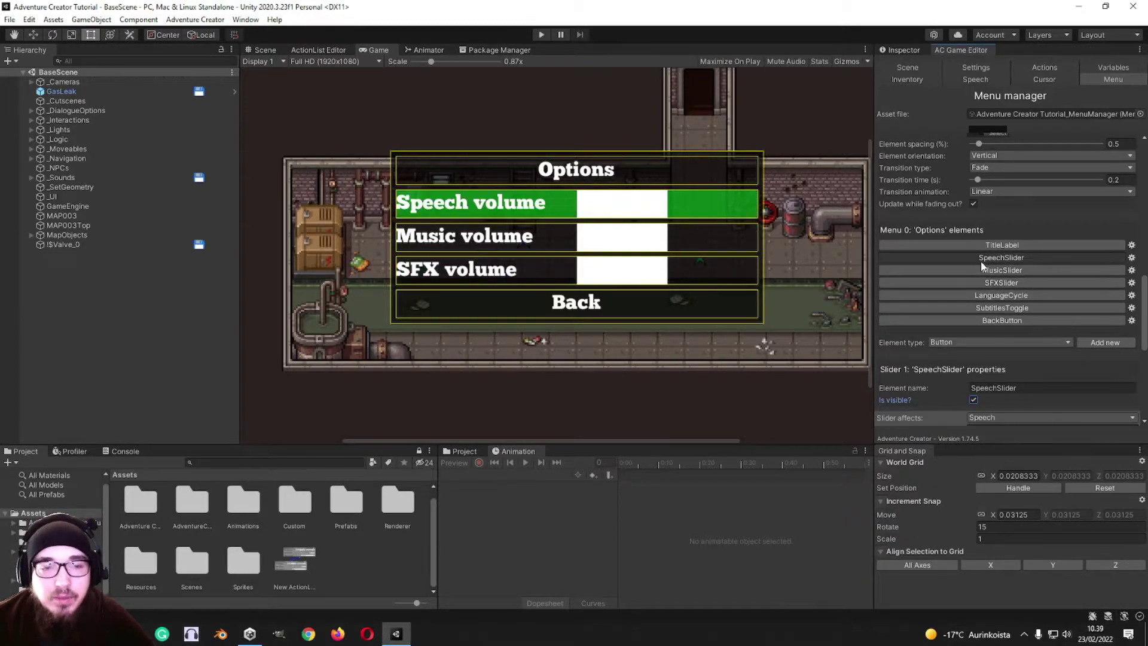
click(975, 269)
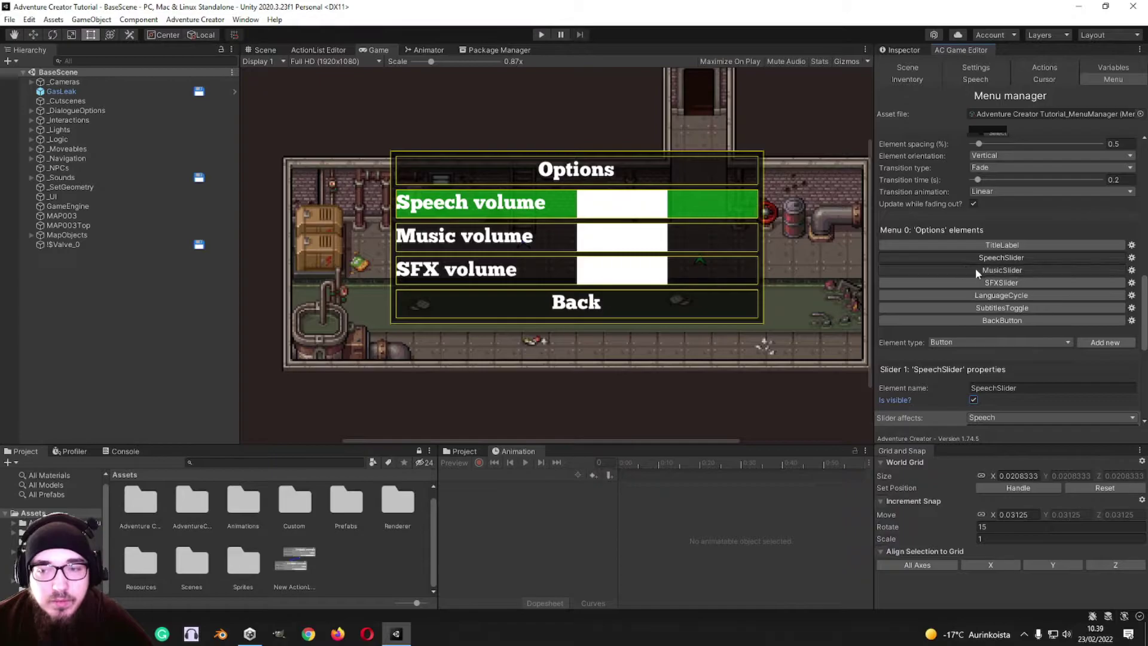
click(949, 285)
- Highlight the Music, SFX and Speech sliders in the game preview
scroll(951, 285, up, 3)
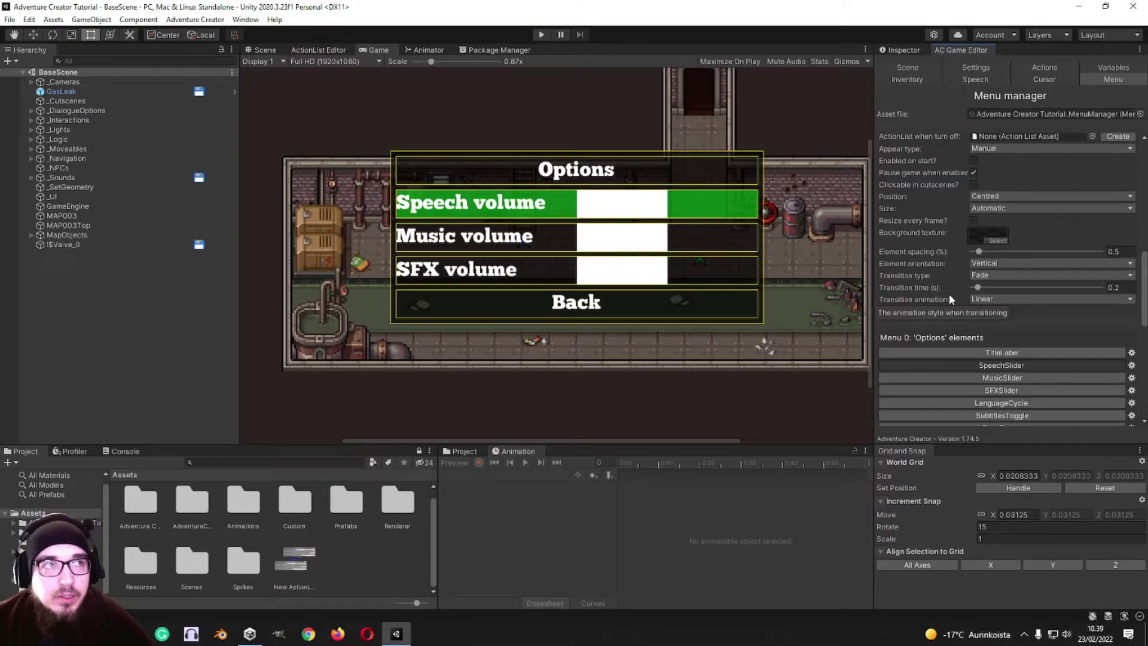
scroll(959, 294, down, 4)
click(956, 233)
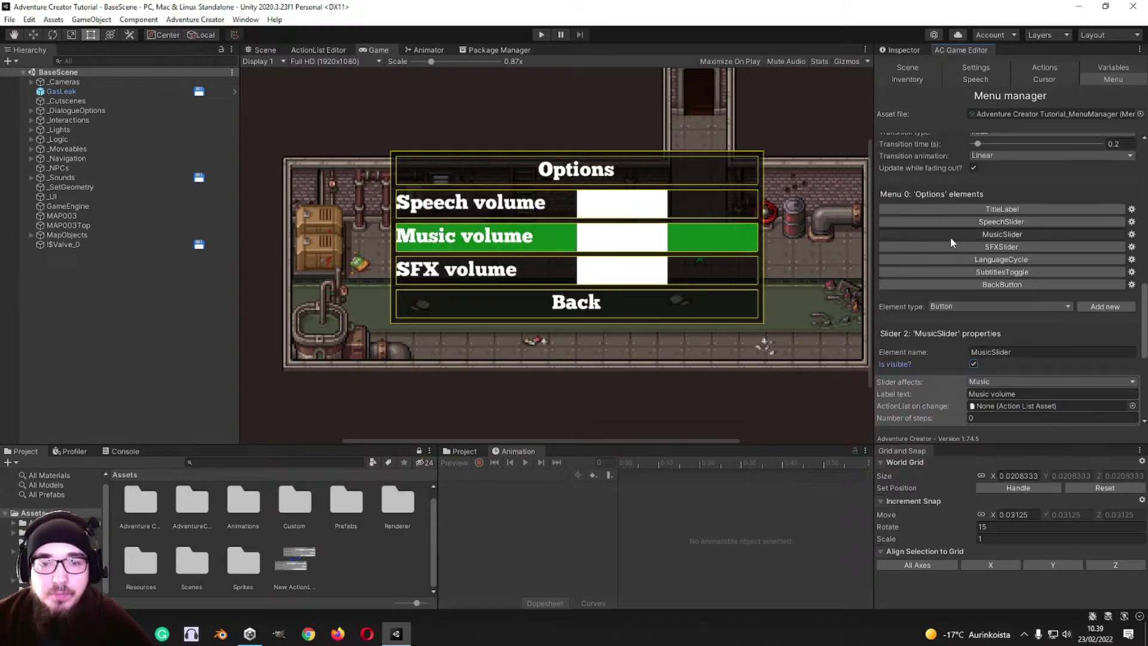
click(956, 246)
click(949, 235)
click(945, 221)
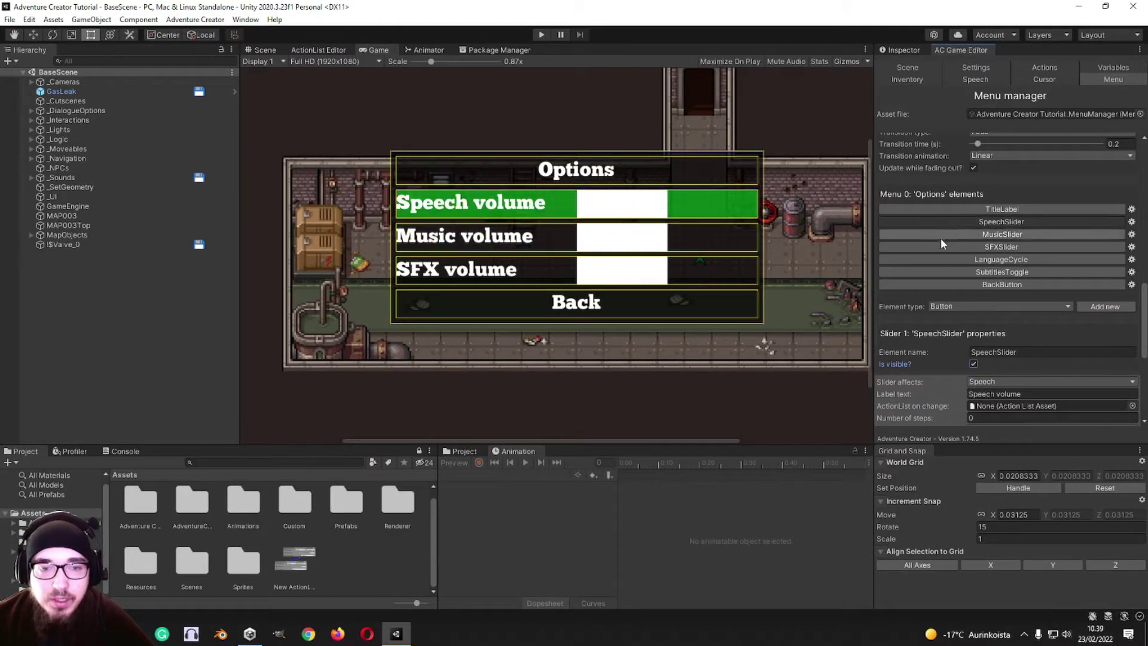
scroll(935, 281, up, 10)
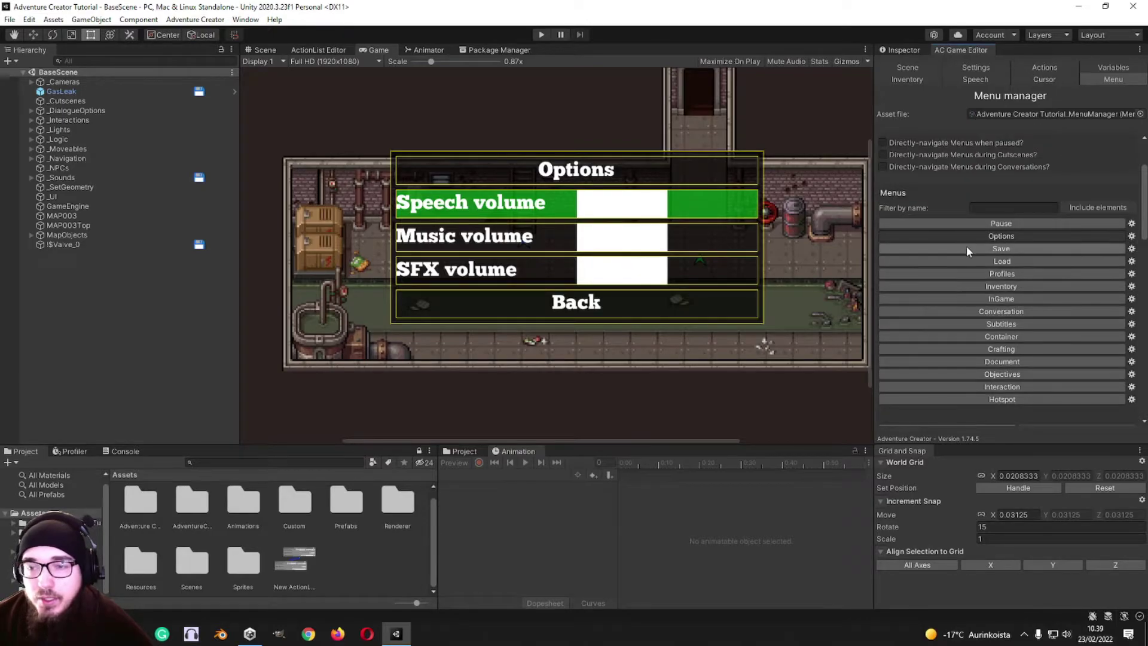
- Preview the Save and Load menus twice, then the Profiles menu
click(967, 247)
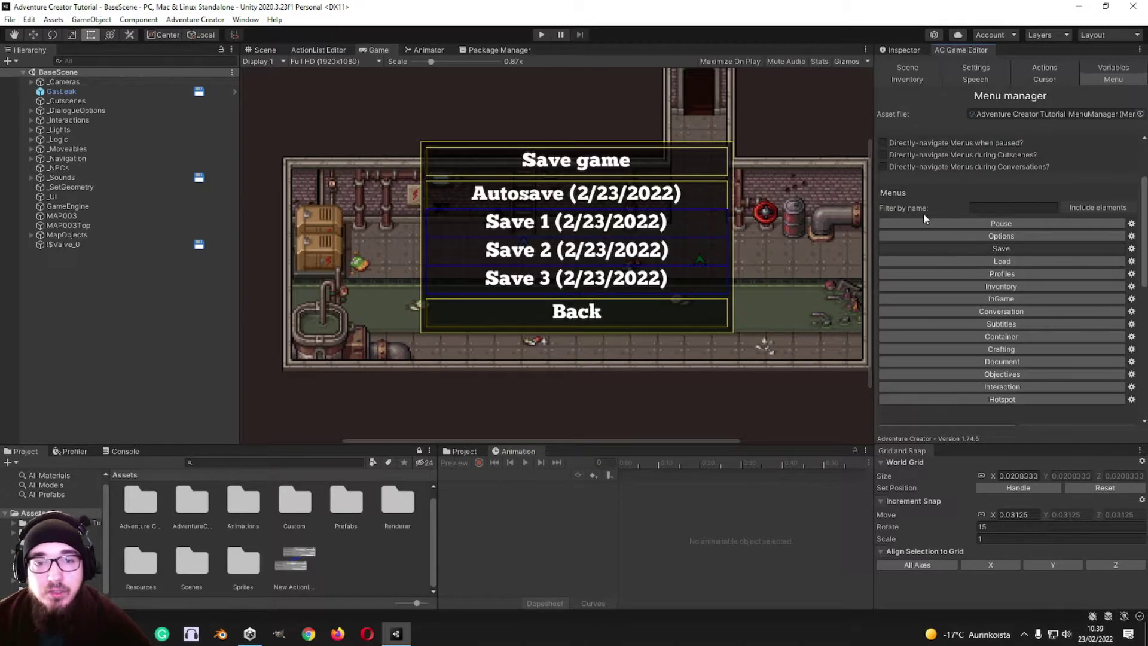
scroll(968, 346, down, 8)
scroll(957, 341, up, 8)
click(984, 264)
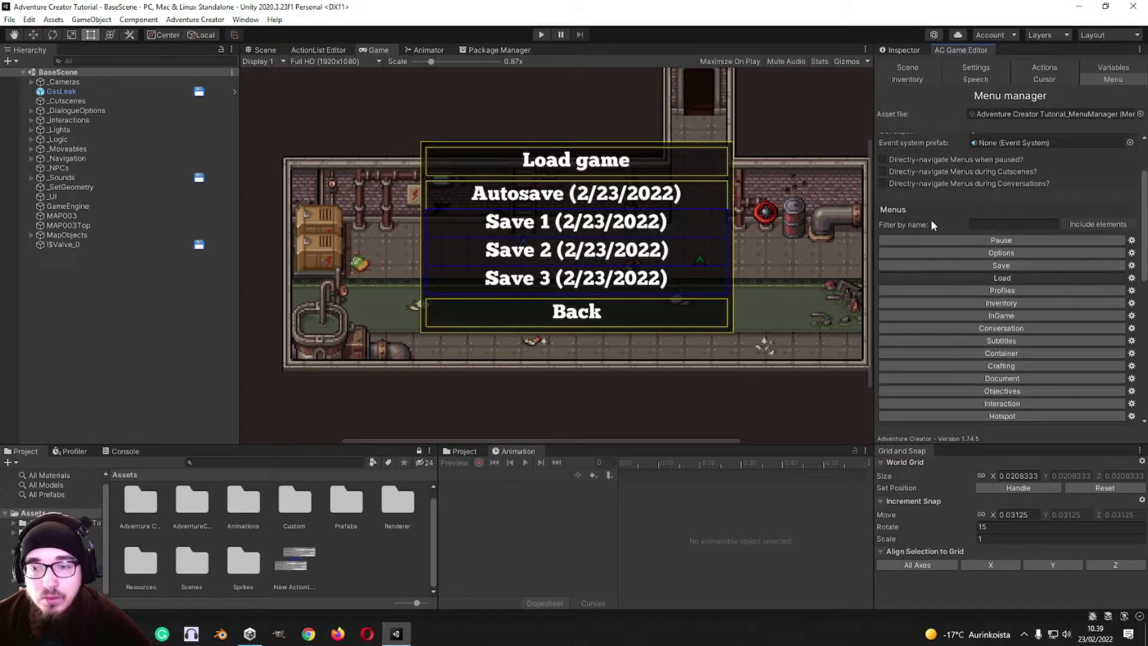
scroll(931, 220, down, 1)
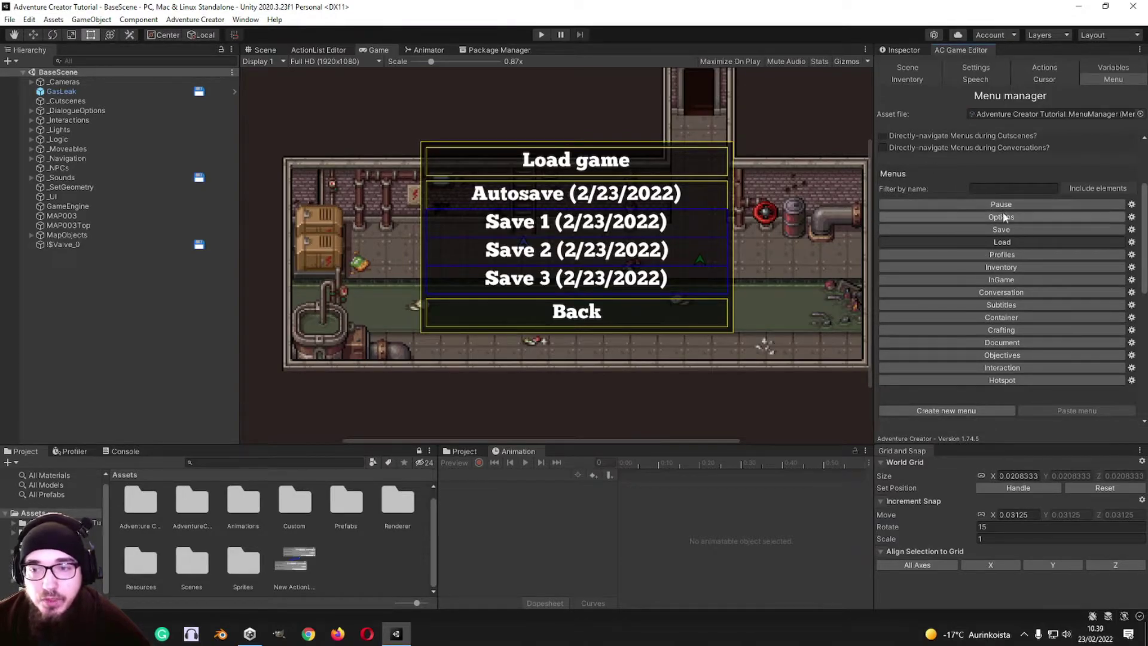
click(994, 229)
click(1013, 242)
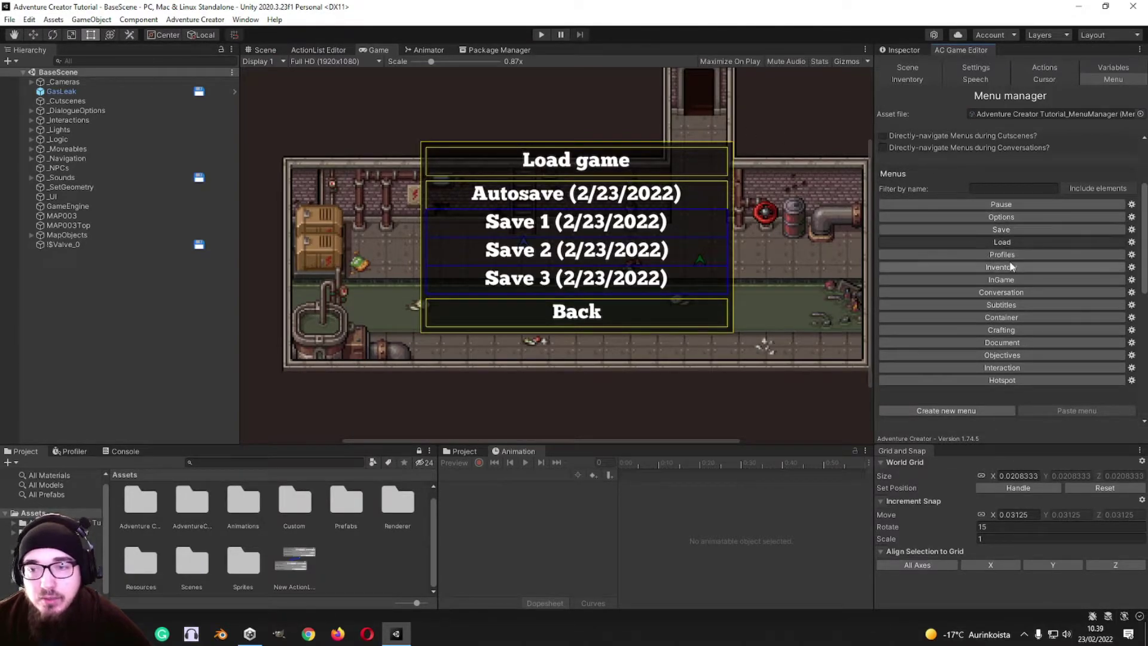
click(1007, 253)
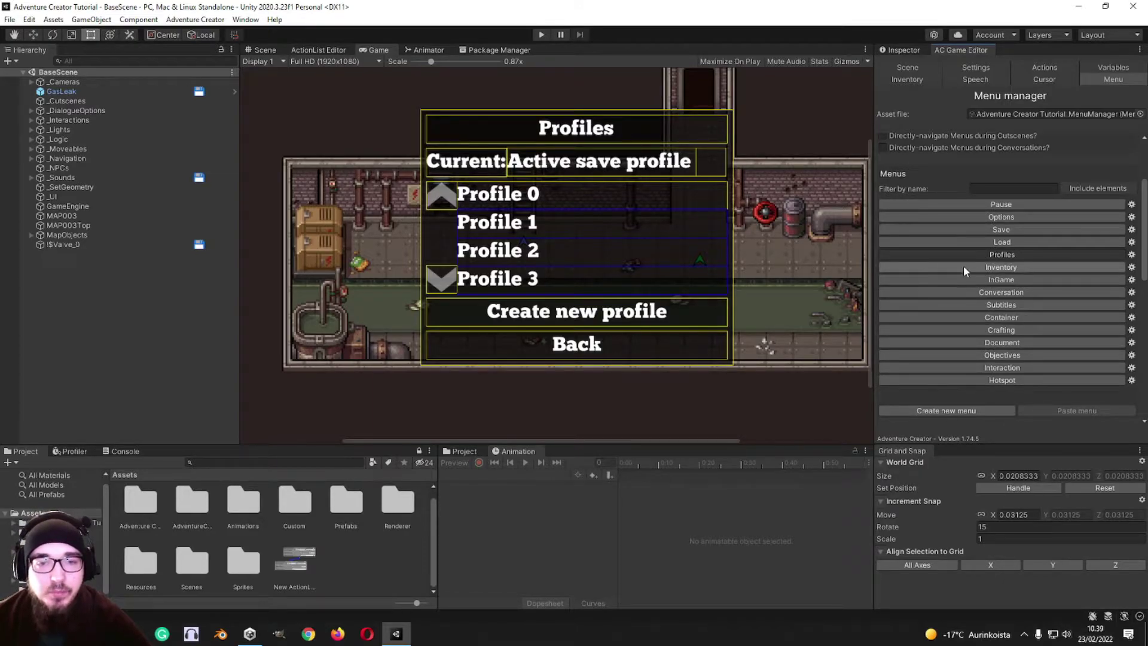
- Review the Inventory menu's transition type and animation, keeping Fade and Linear
click(1013, 267)
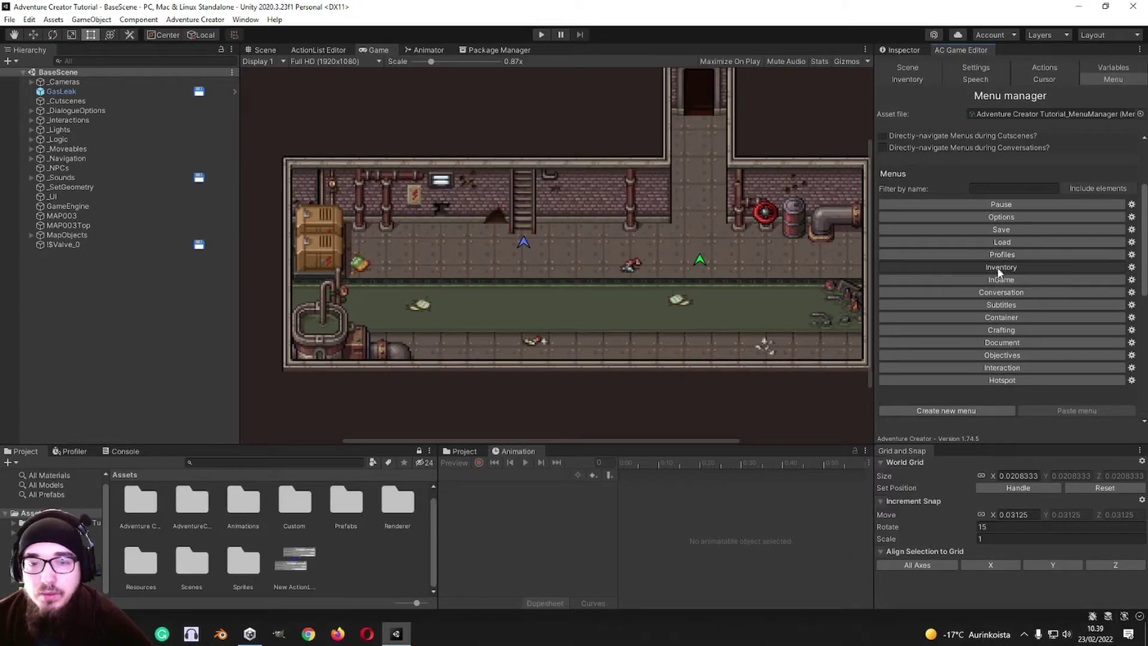
scroll(554, 243, down, 4)
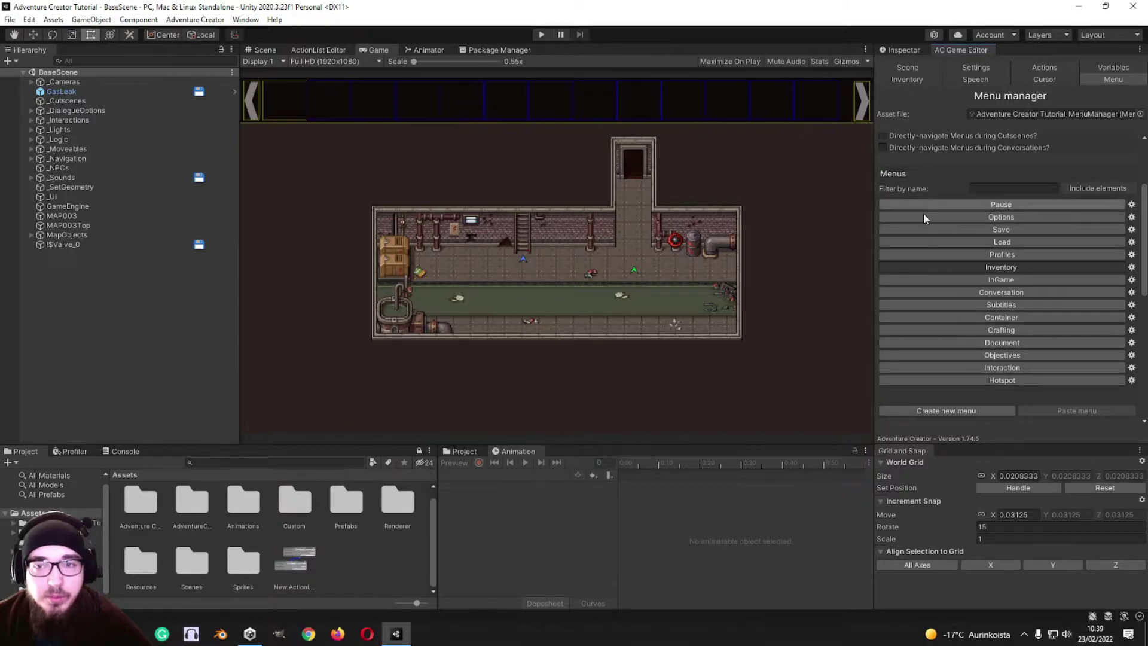
scroll(996, 323, down, 5)
scroll(995, 323, down, 3)
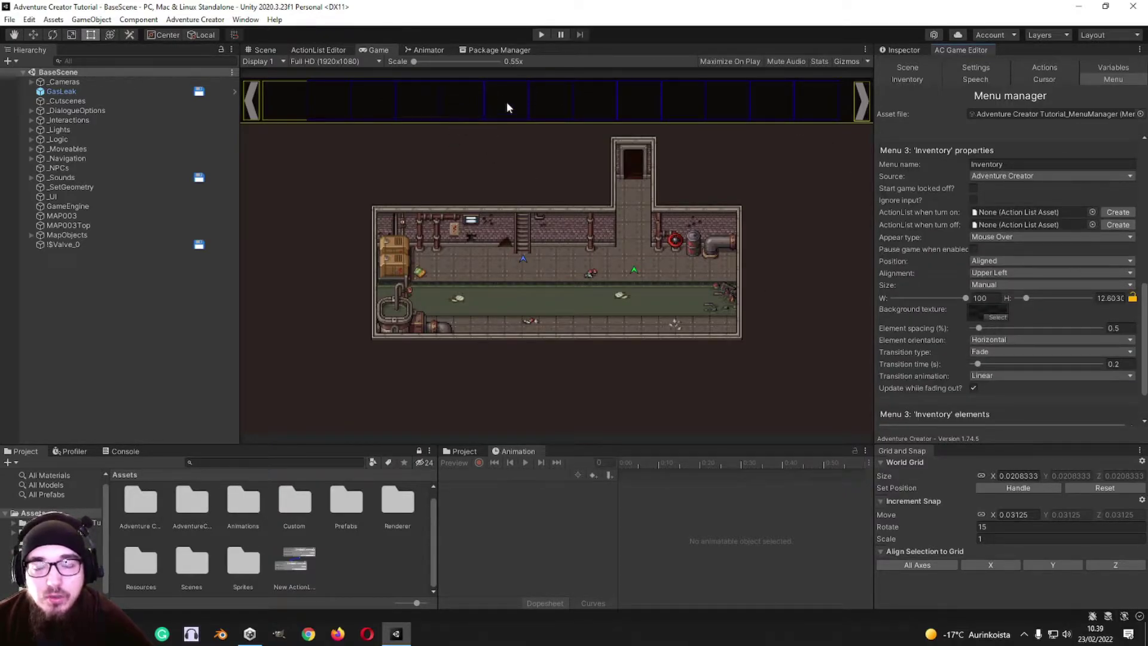
scroll(945, 262, down, 2)
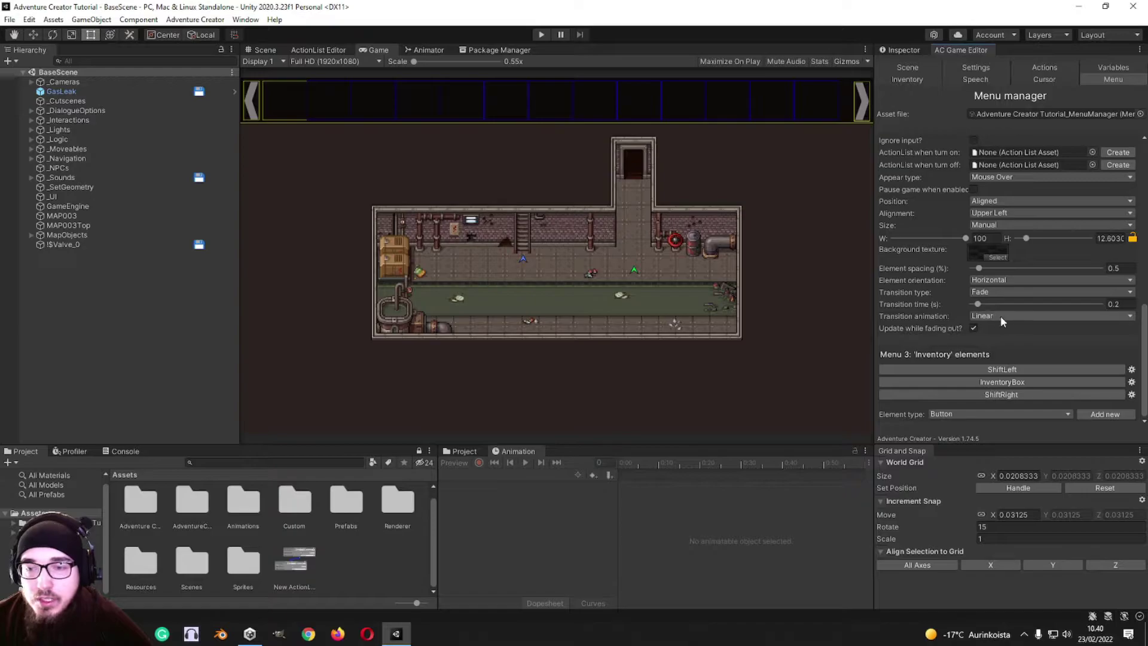
click(1000, 291)
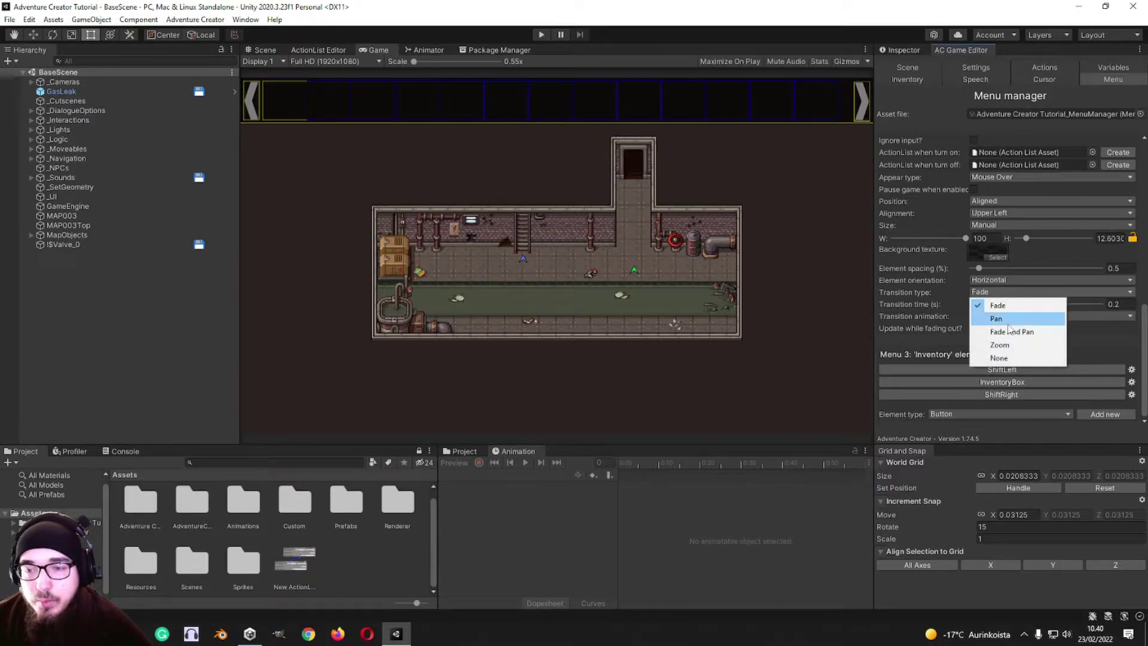
click(925, 334)
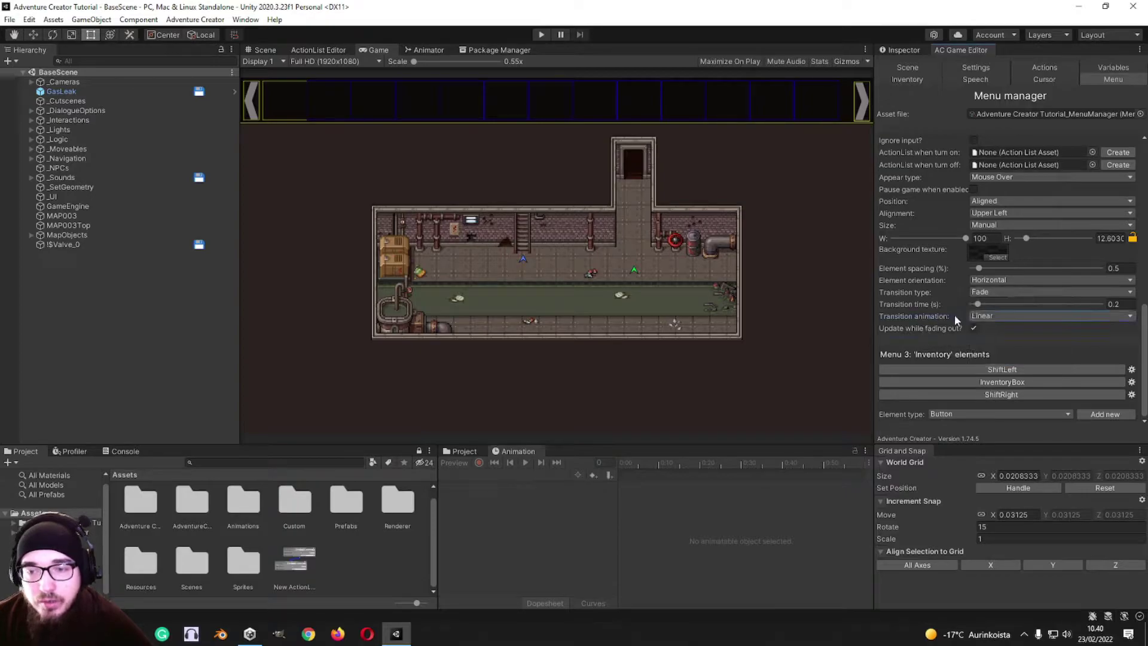
click(970, 316)
click(915, 317)
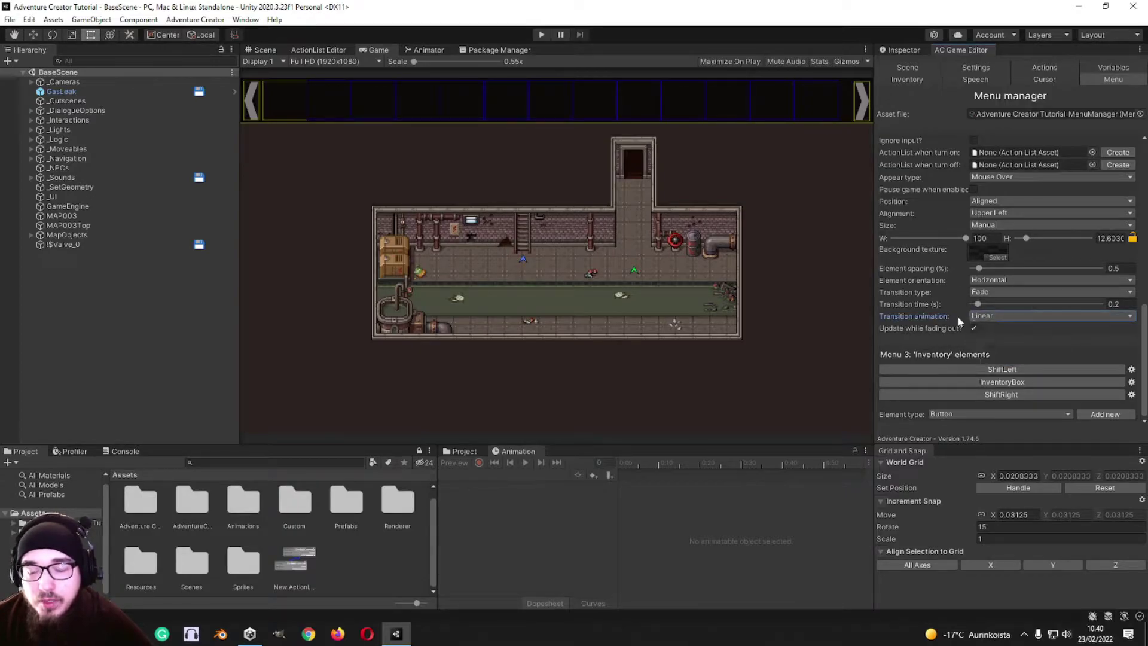
click(1004, 318)
click(912, 325)
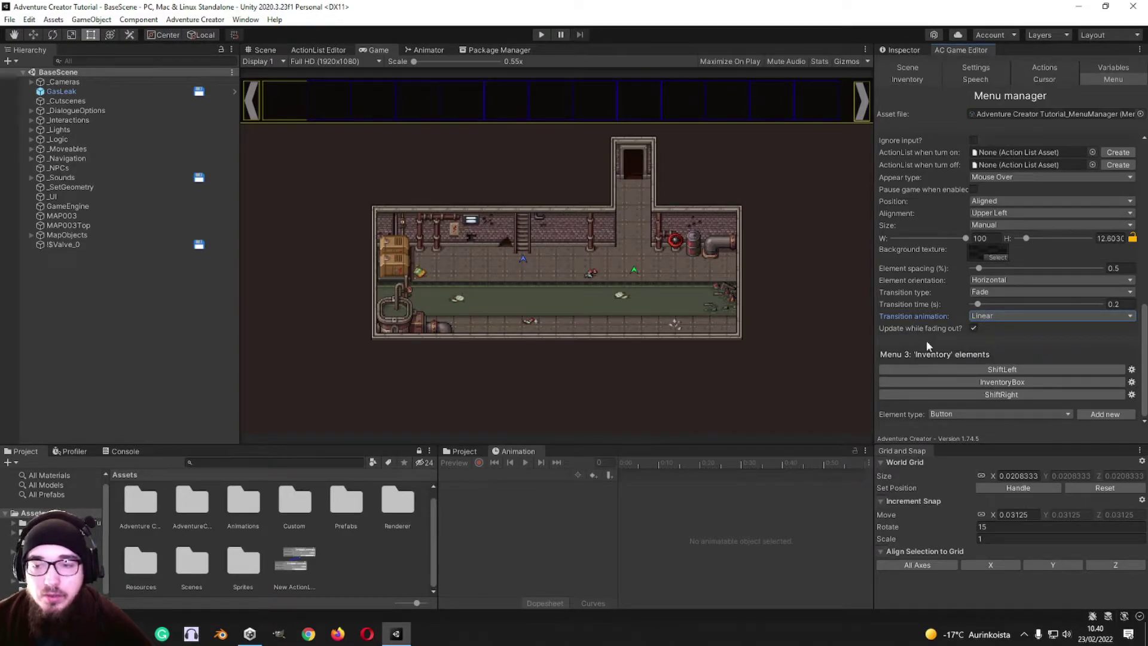
scroll(933, 340, up, 10)
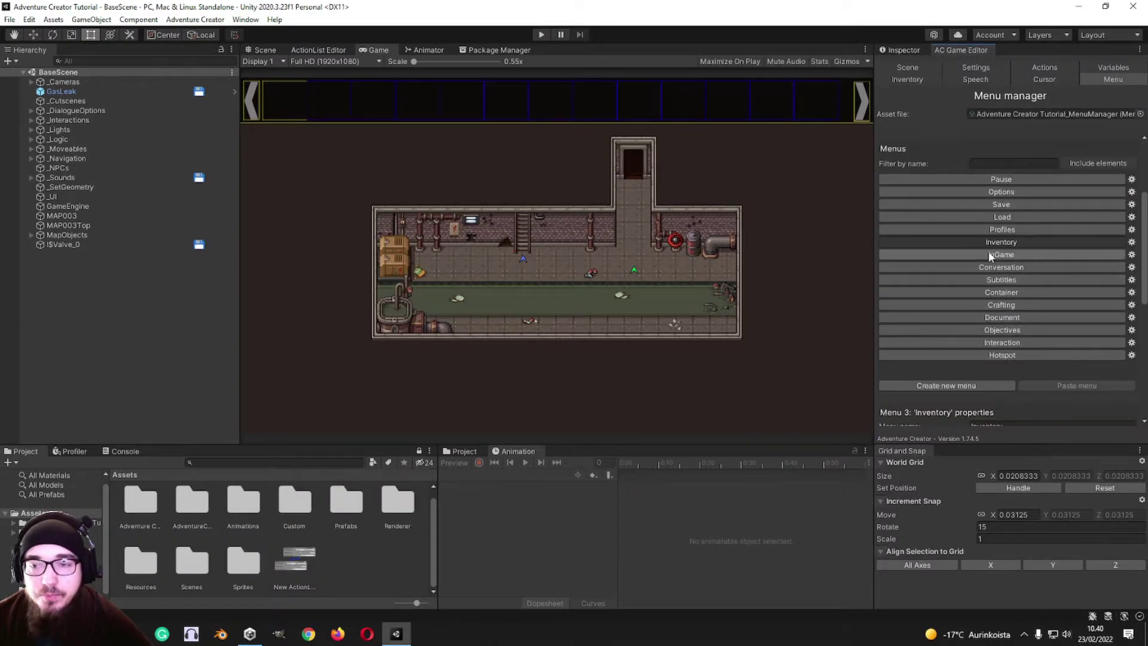
- Review the InGame menu, leaving its Appear type on During Gameplay
click(988, 254)
scroll(956, 326, down, 8)
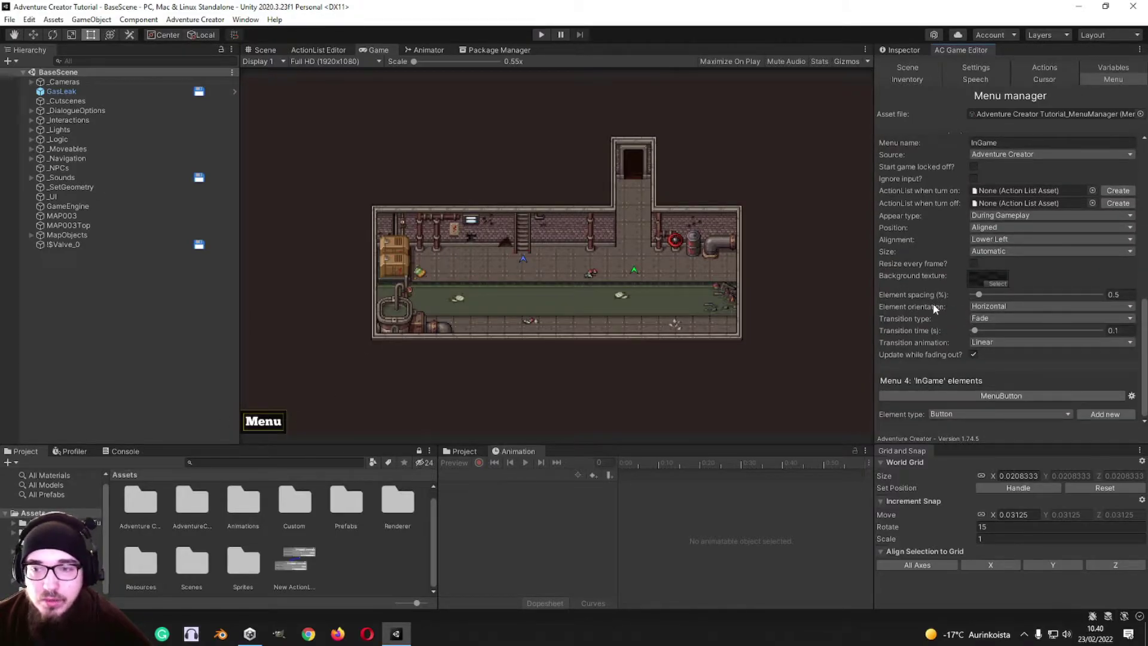
scroll(933, 303, up, 1)
click(1002, 252)
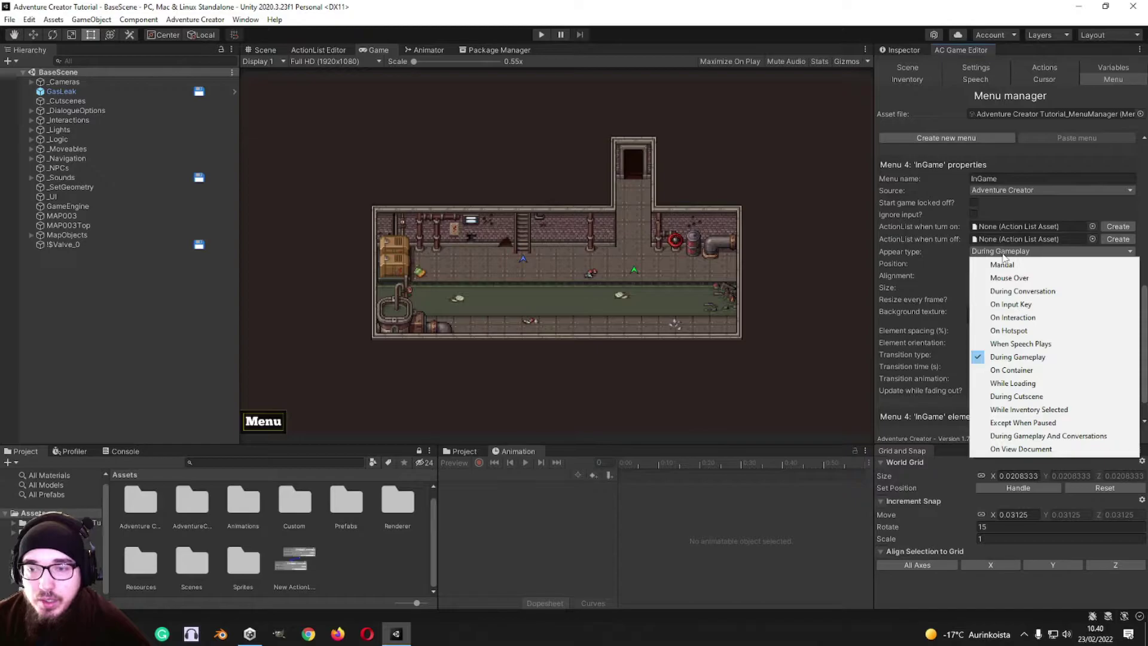
click(921, 255)
scroll(928, 266, up, 1)
scroll(927, 266, up, 5)
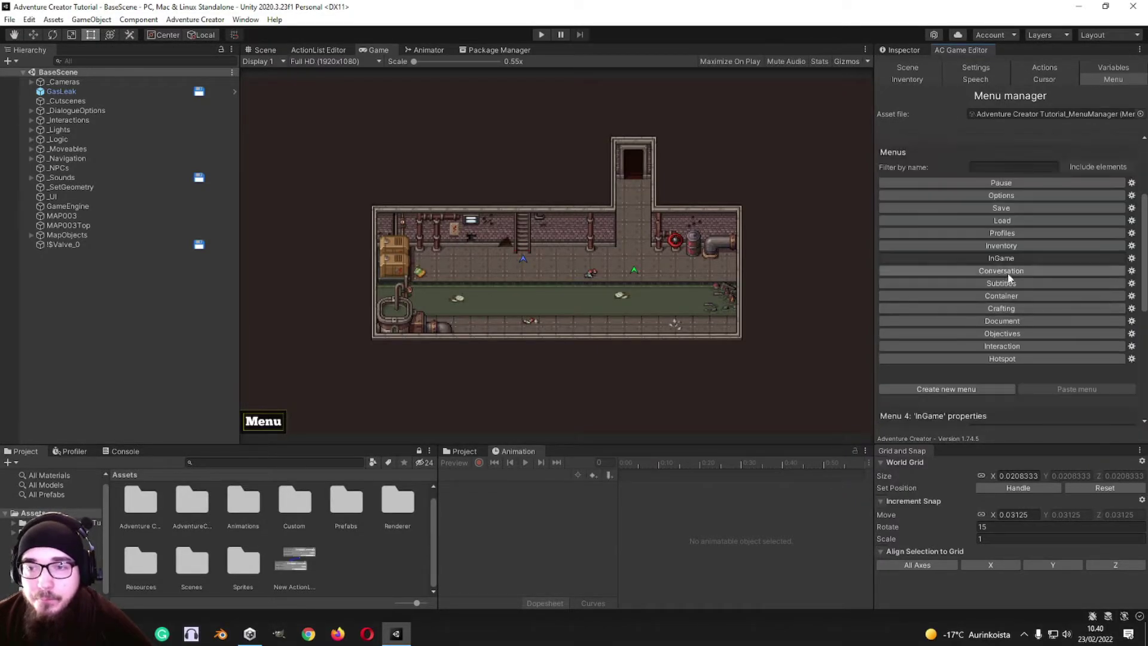
- Preview the Conversation menu's dialogue options and highlight its DialogueList in the preview
click(1007, 276)
scroll(972, 324, down, 4)
scroll(969, 324, down, 5)
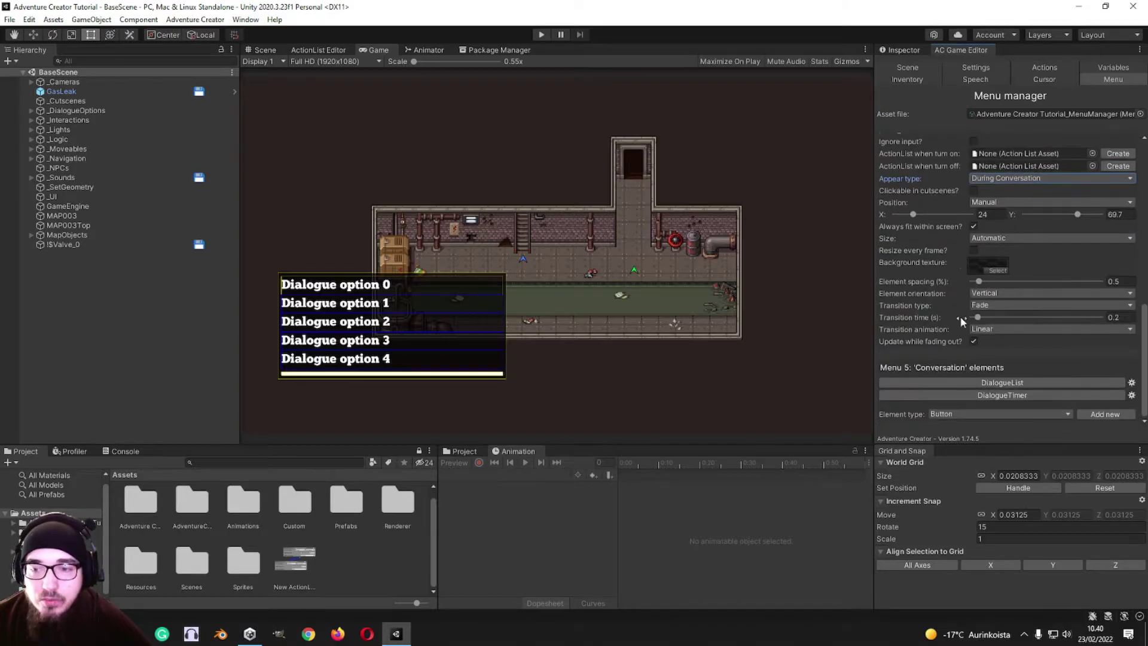
click(971, 383)
scroll(956, 284, down, 8)
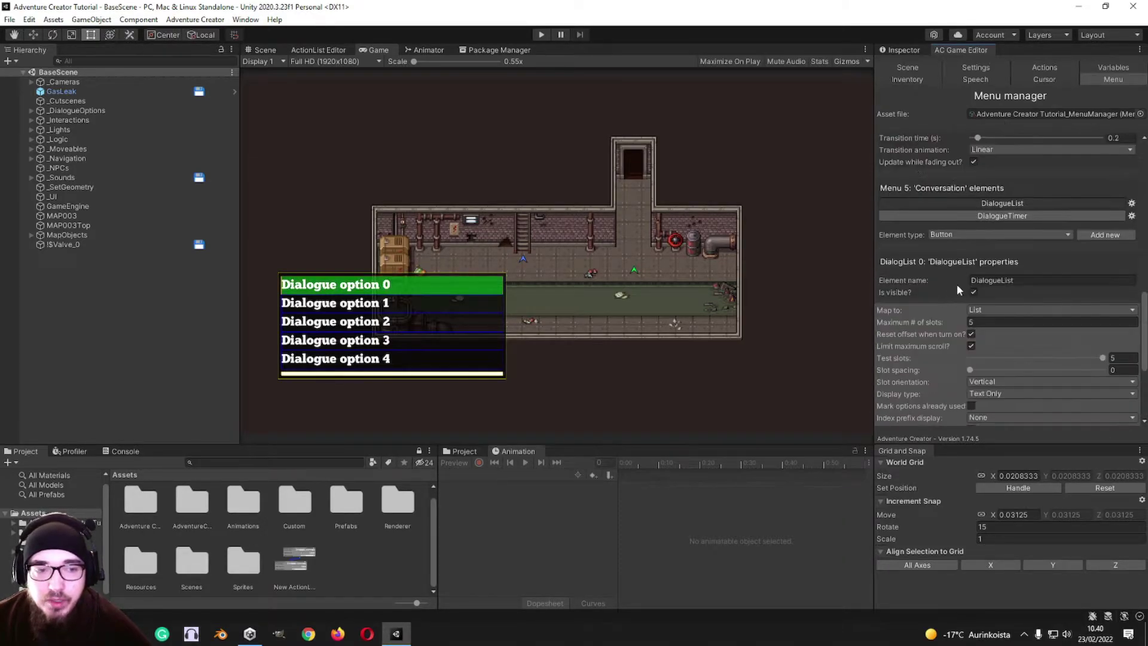
scroll(955, 272, up, 4)
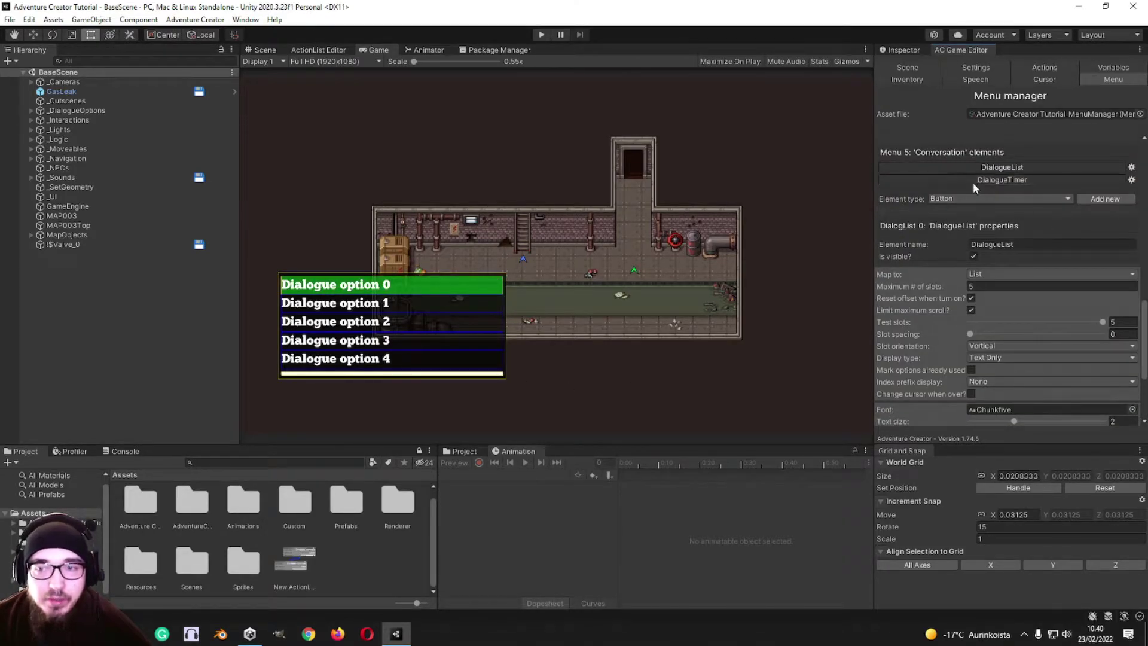
- Inspect the DialogueTimer element's settings, then return to the DialogueList element
click(963, 225)
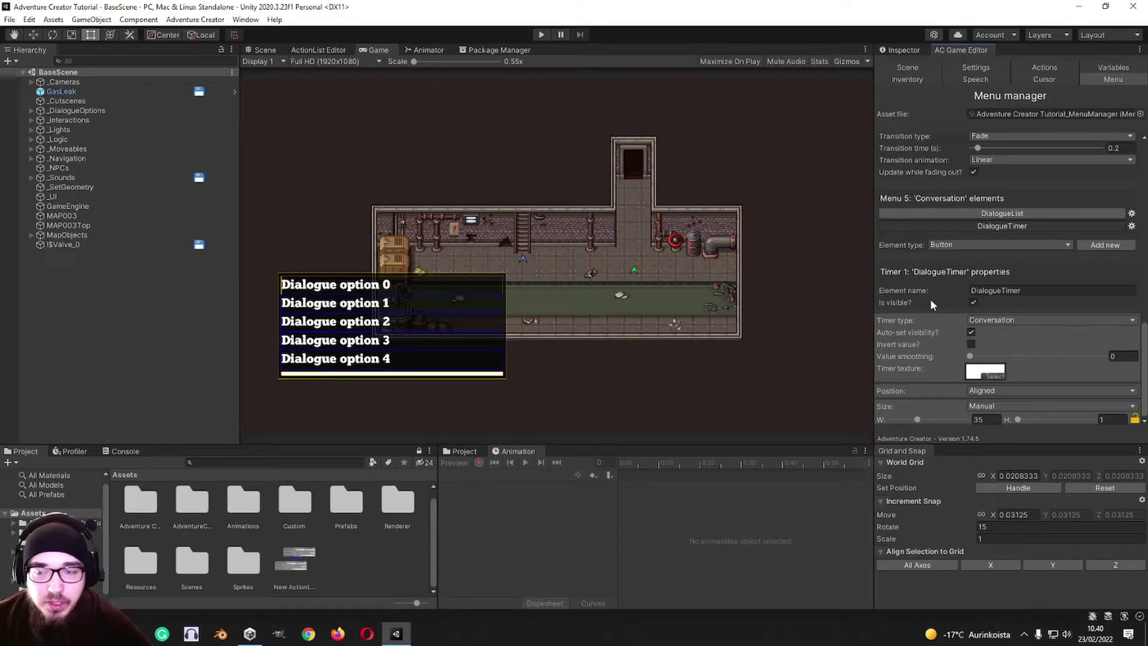
click(956, 213)
scroll(949, 300, up, 3)
scroll(944, 305, down, 2)
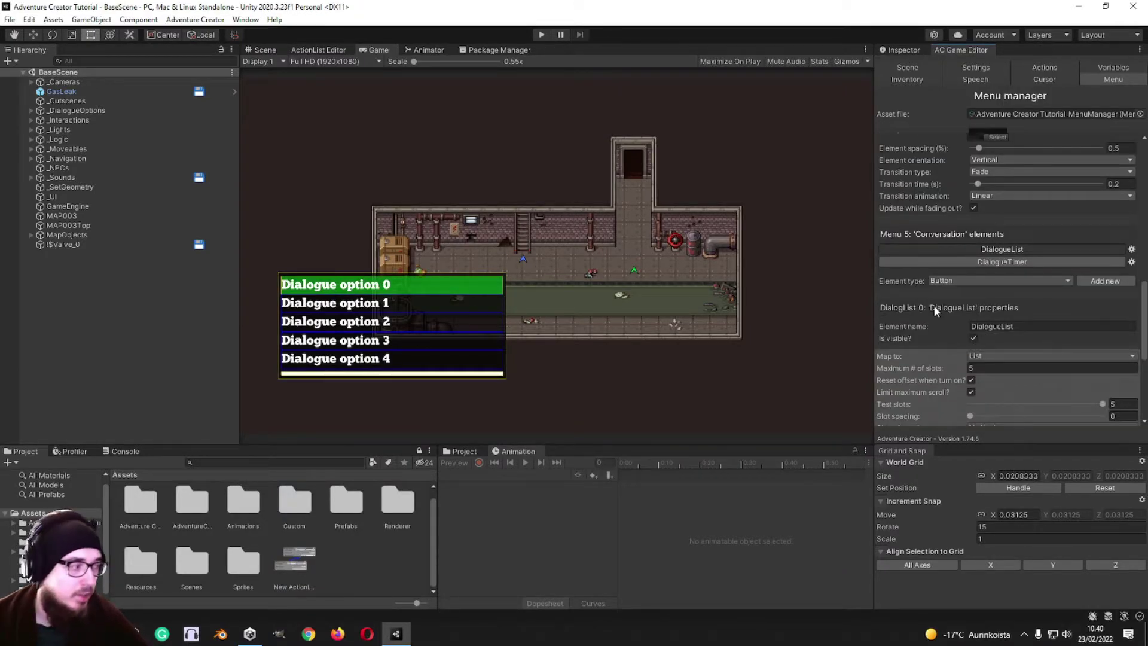
scroll(963, 321, up, 10)
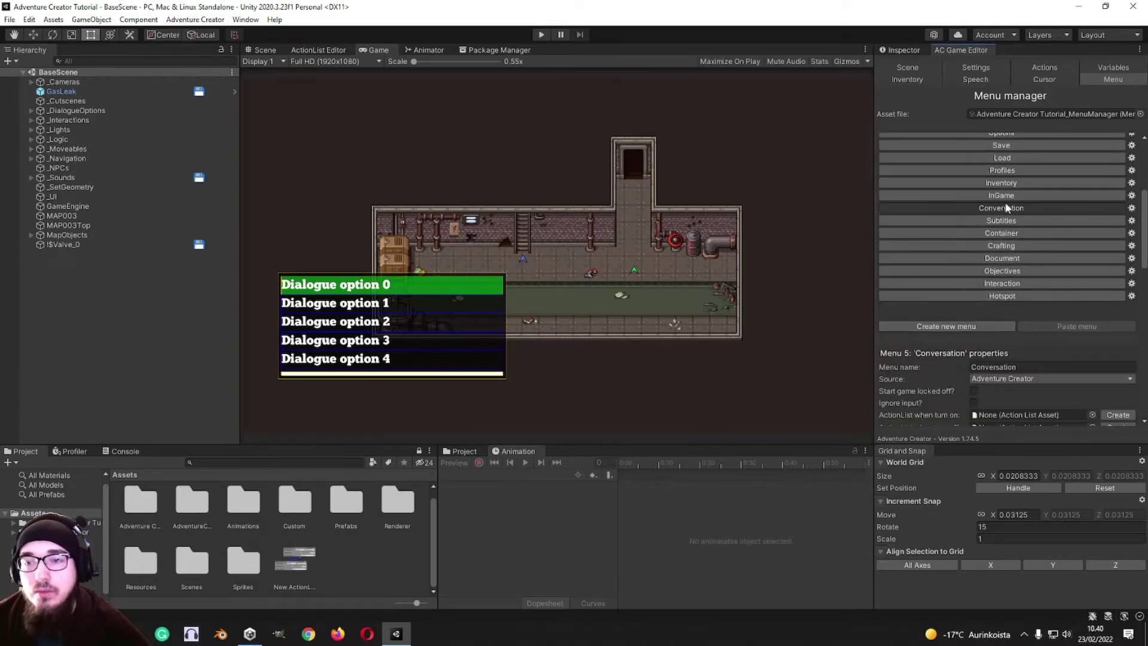
- Preview the Subtitles, Container and Crafting menus in the Game view
click(1000, 221)
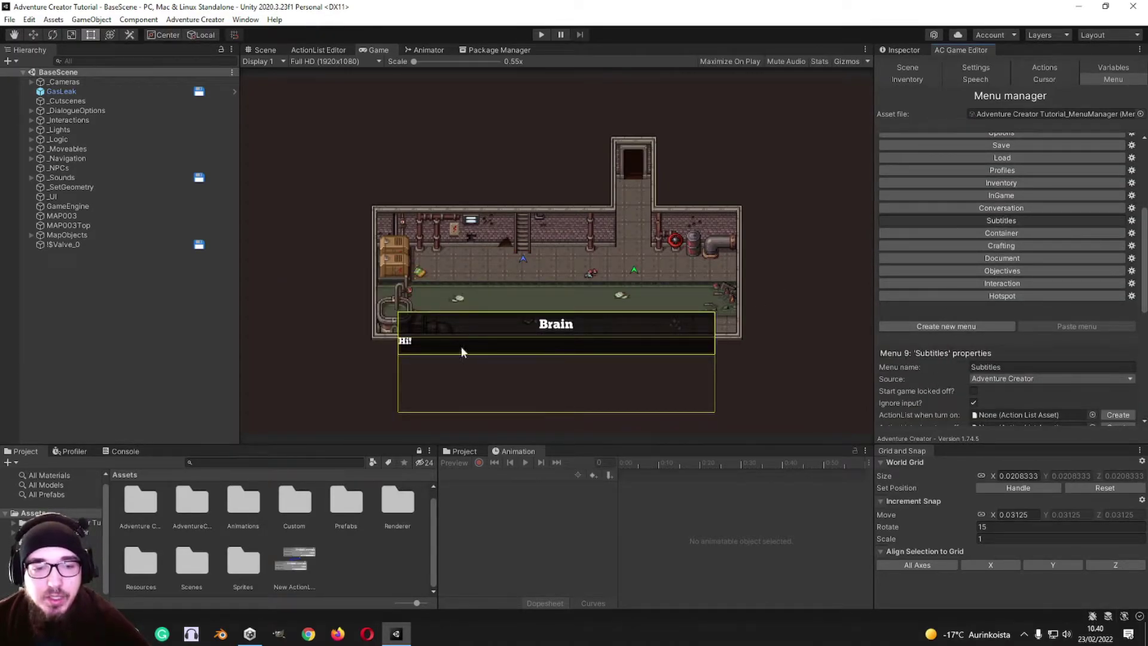
scroll(926, 389, up, 3)
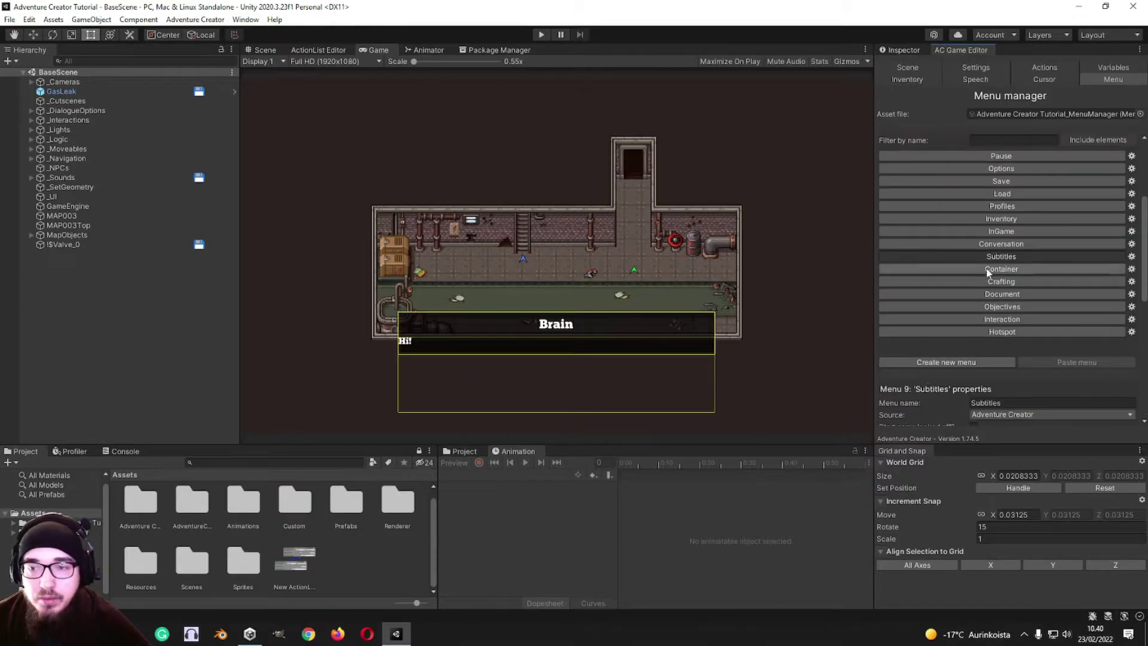
click(989, 269)
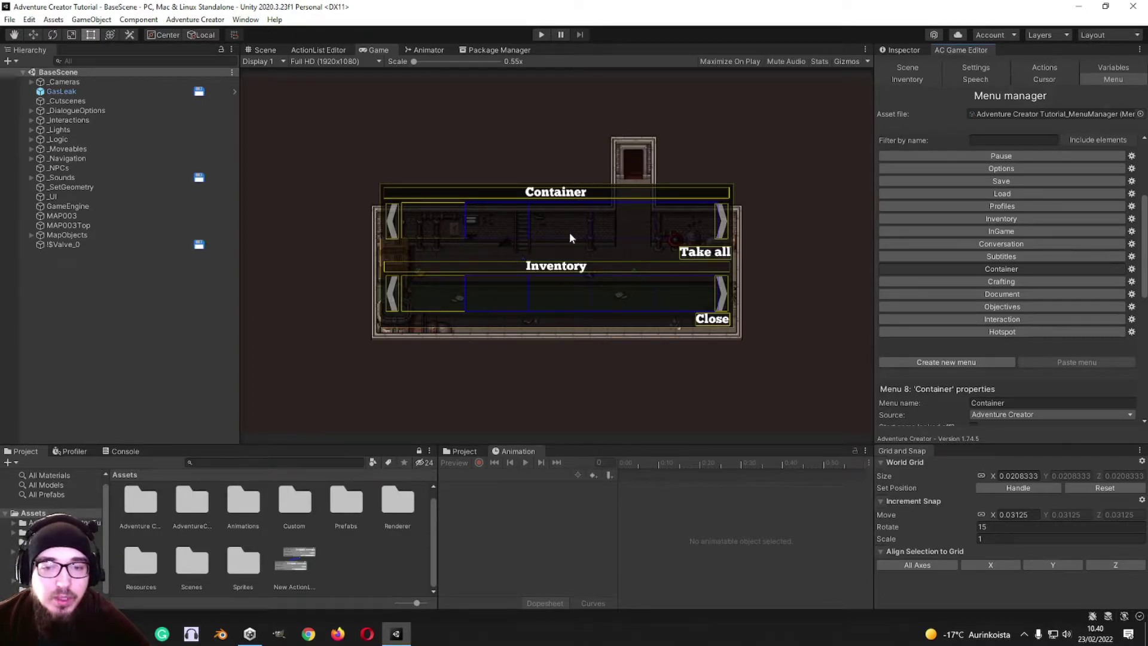
click(1034, 282)
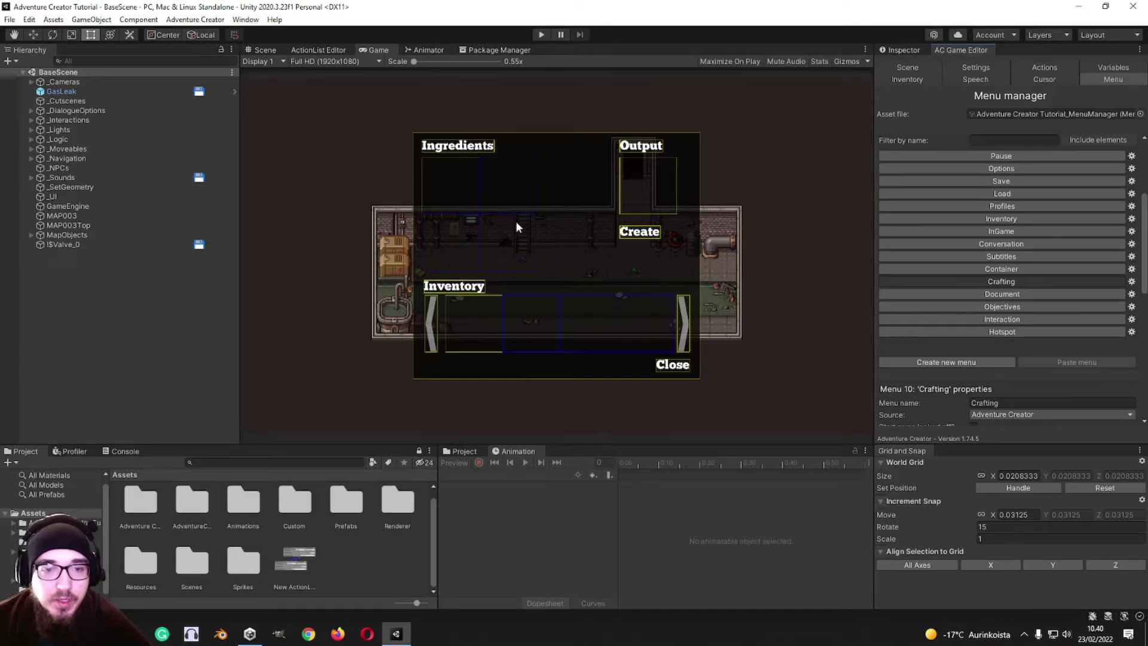
scroll(517, 226, up, 5)
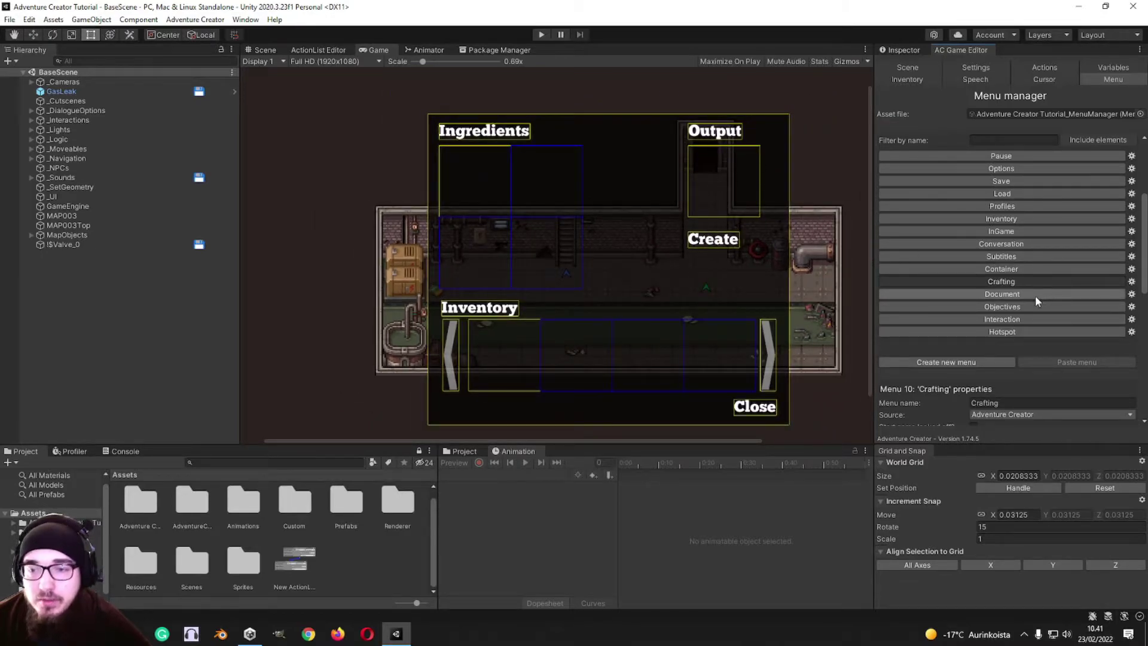
scroll(493, 280, down, 5)
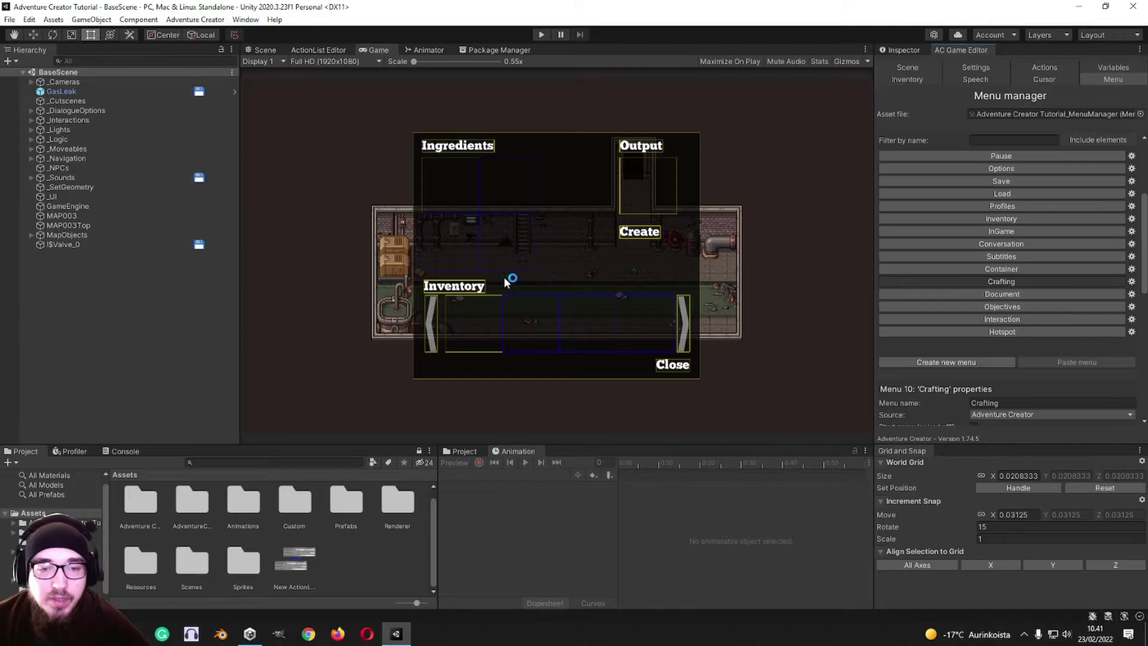
- Show the Document menu's properties, then preview the Objectives menu
click(990, 294)
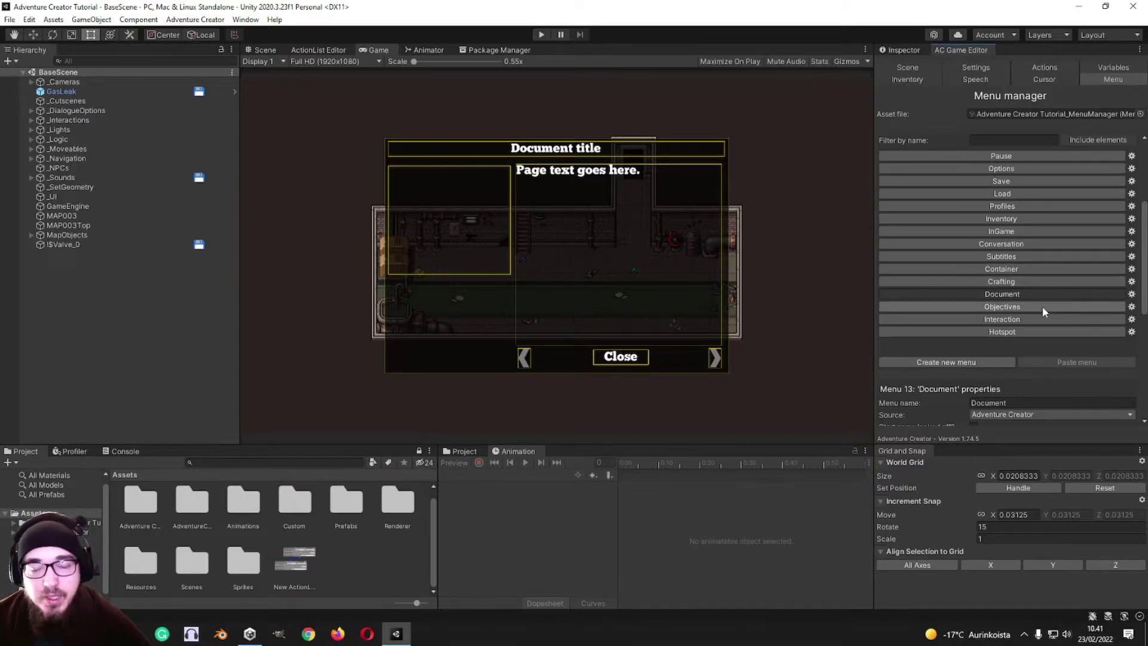
scroll(940, 406, up, 3)
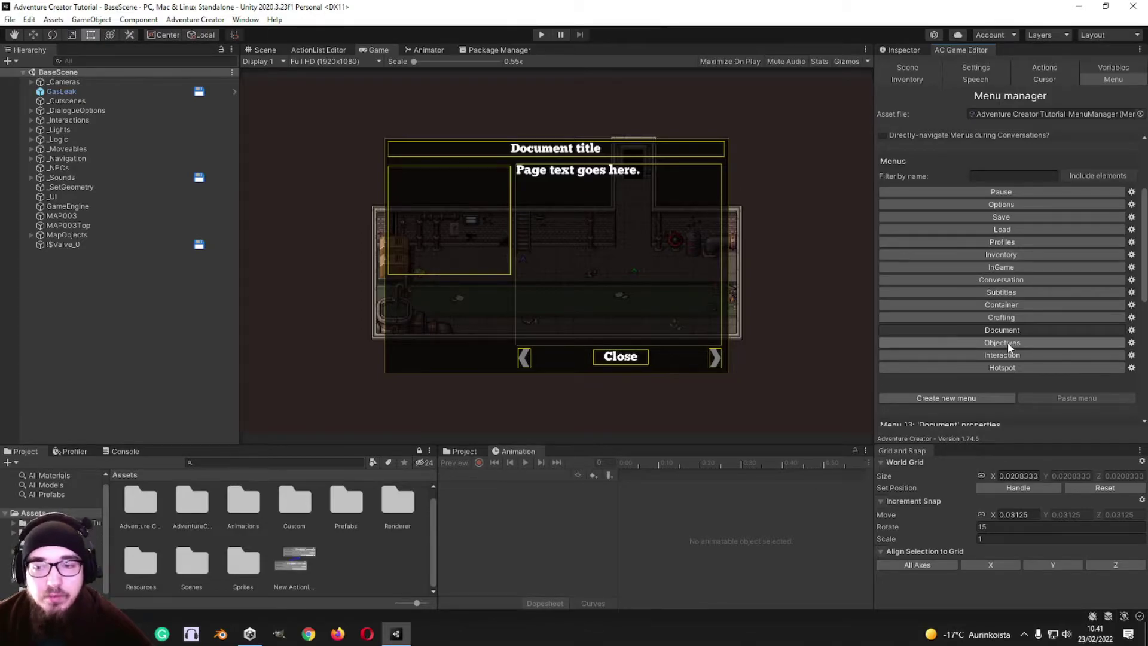
click(1008, 343)
scroll(956, 286, down, 9)
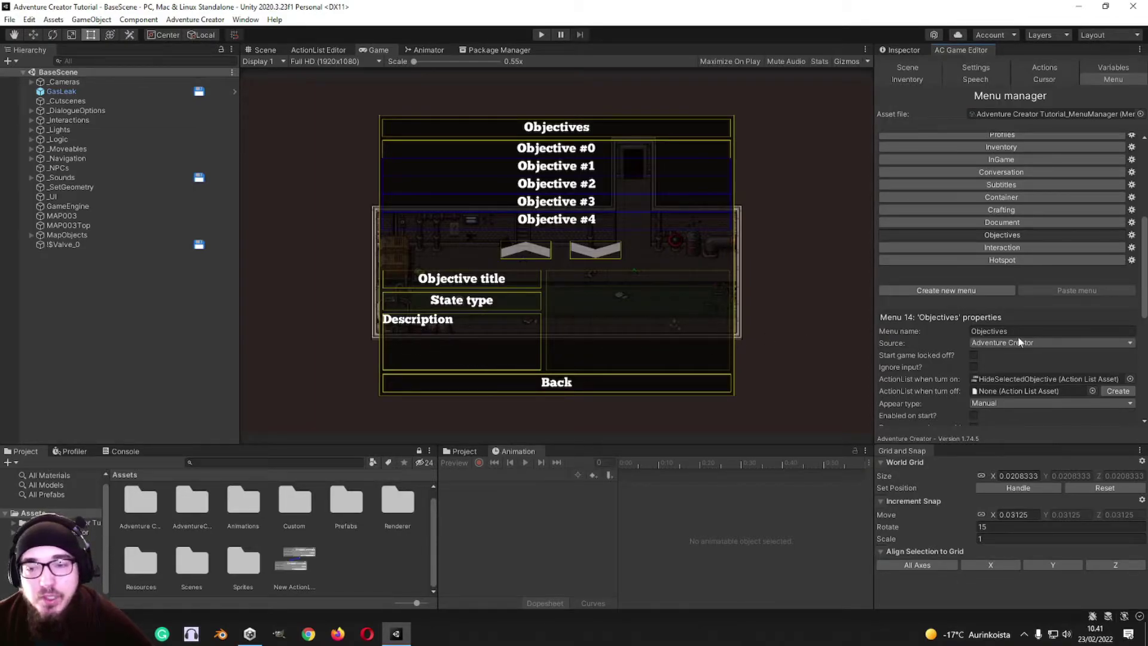
scroll(1011, 269, up, 1)
- Show the Interaction menu's settings and inspect its Game view preview
click(1012, 283)
scroll(1013, 263, down, 3)
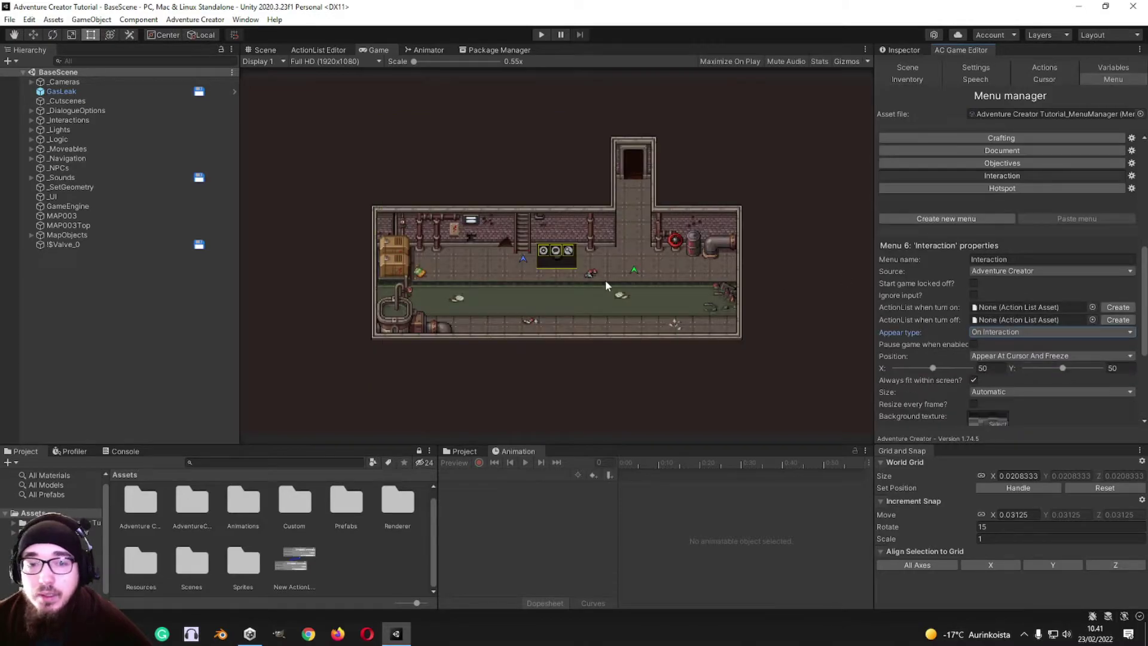
scroll(605, 279, up, 5)
scroll(546, 250, down, 3)
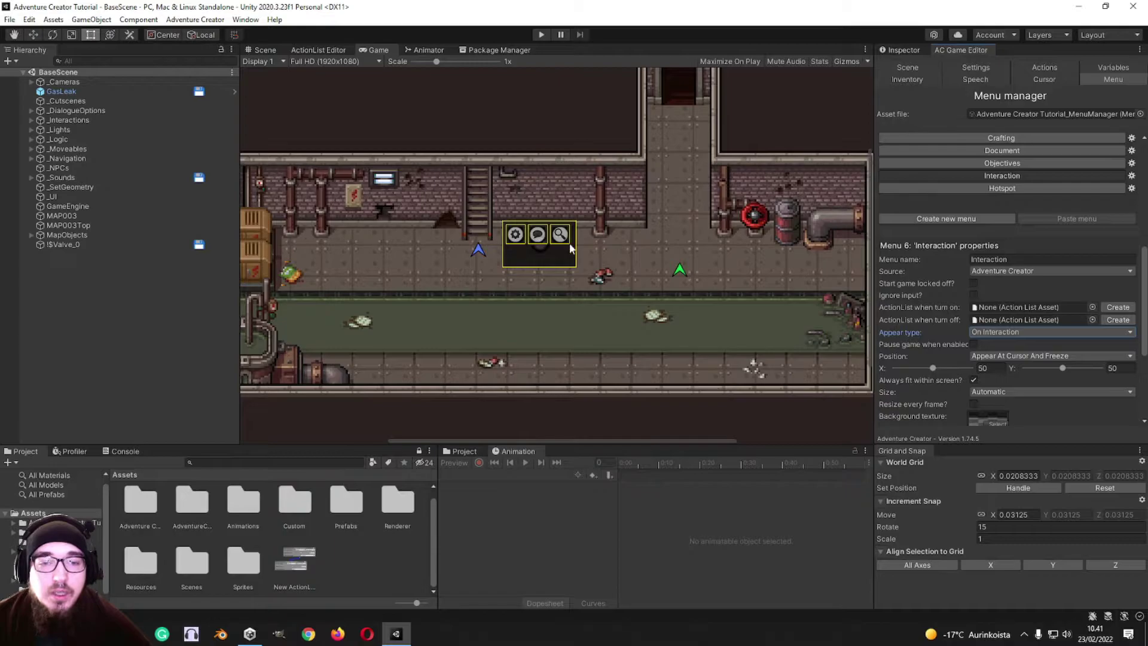
scroll(1006, 251, up, 2)
- Preview the Hotspot menu, then start the game in Play mode
click(1007, 259)
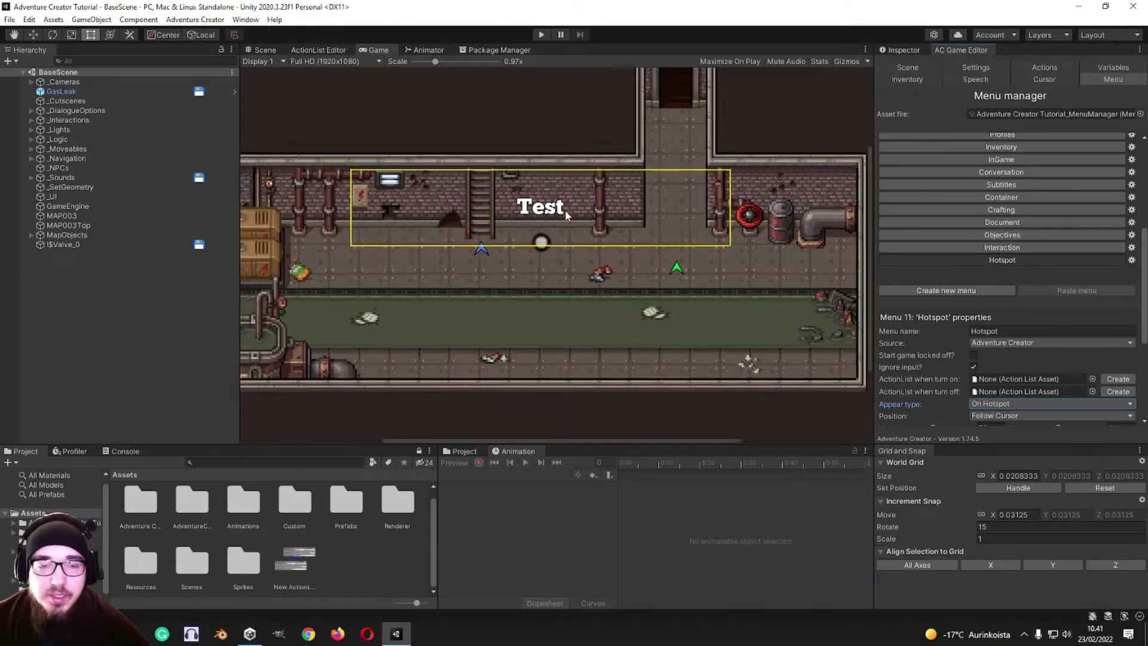
scroll(564, 207, down, 4)
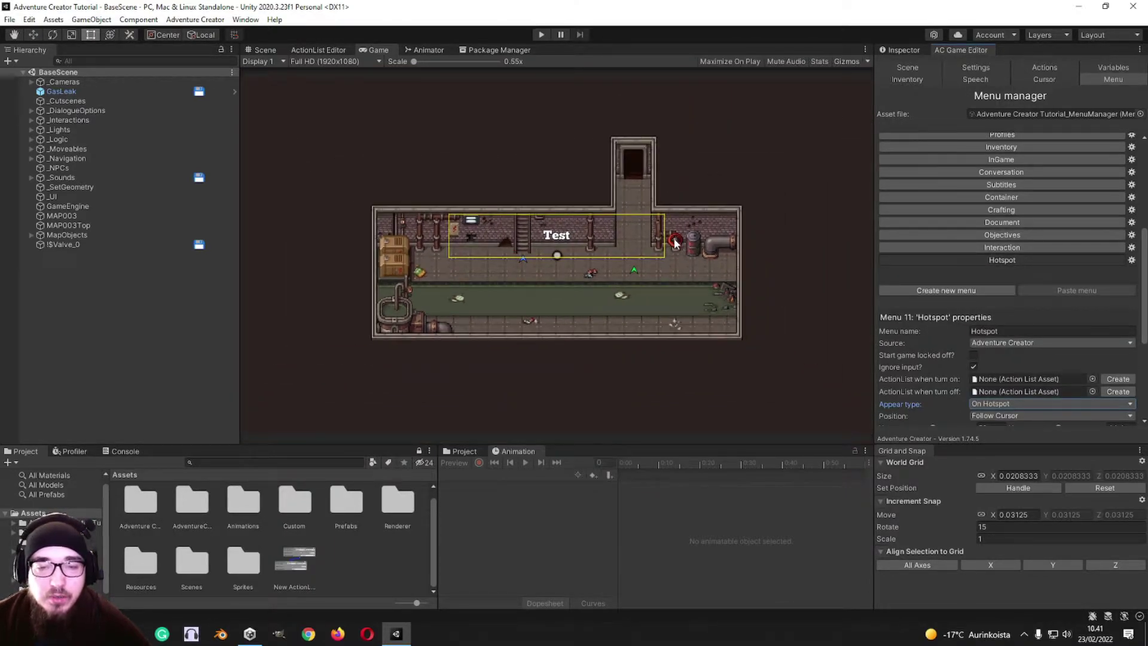
click(546, 35)
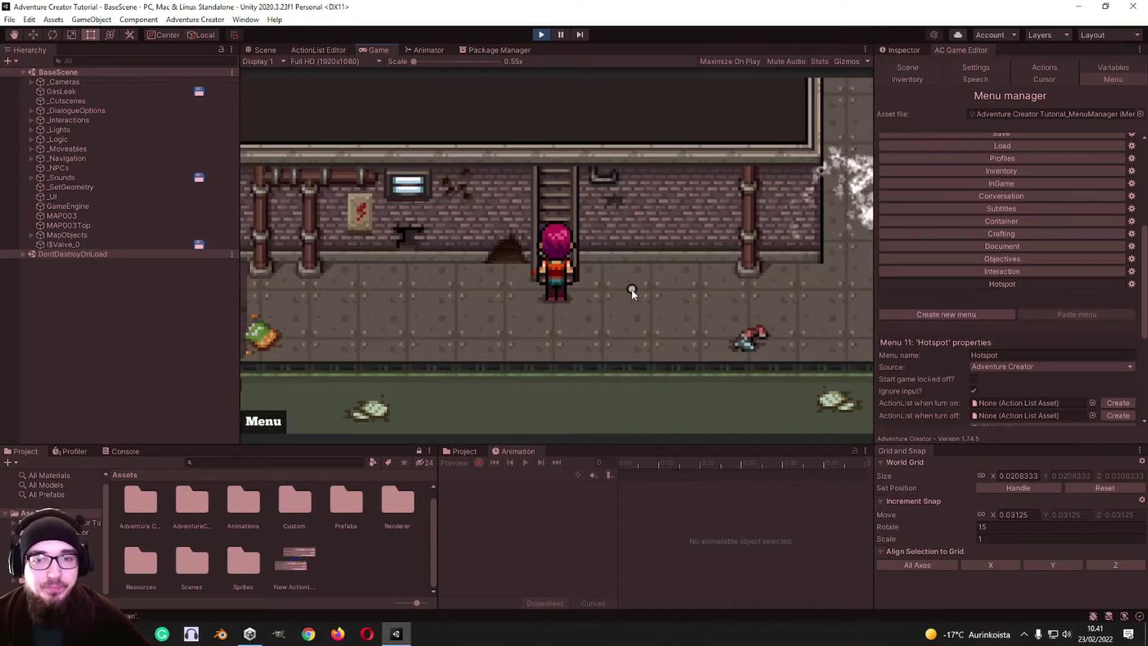
- Walk the character toward the valve, then stop and restart the playtest
click(632, 289)
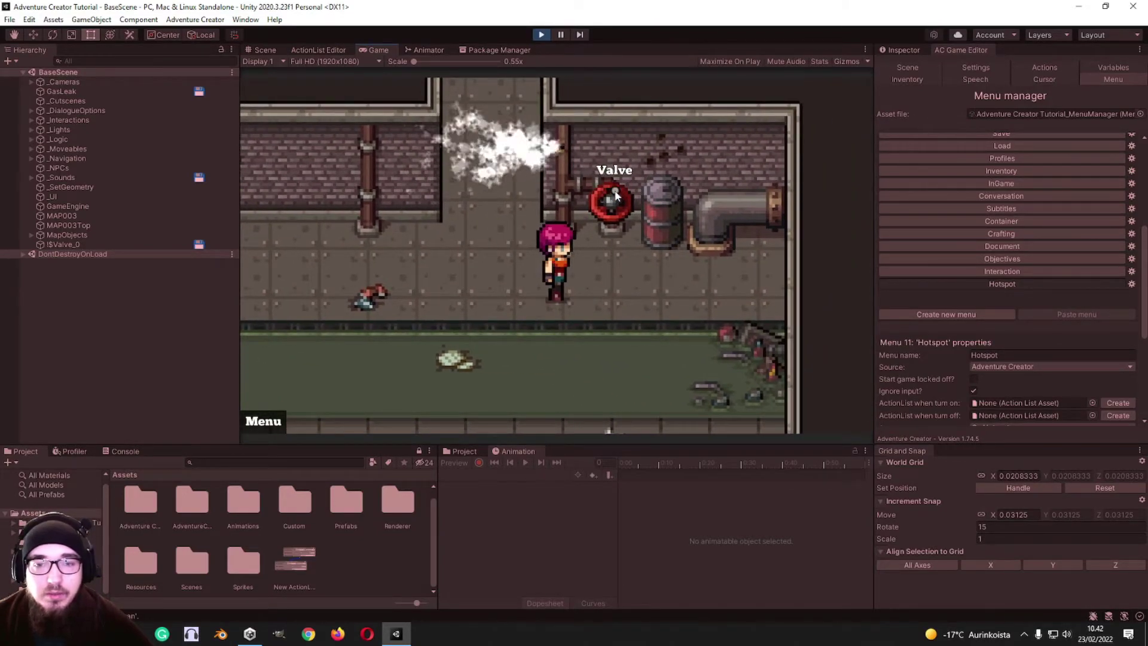
key(Escape)
click(541, 34)
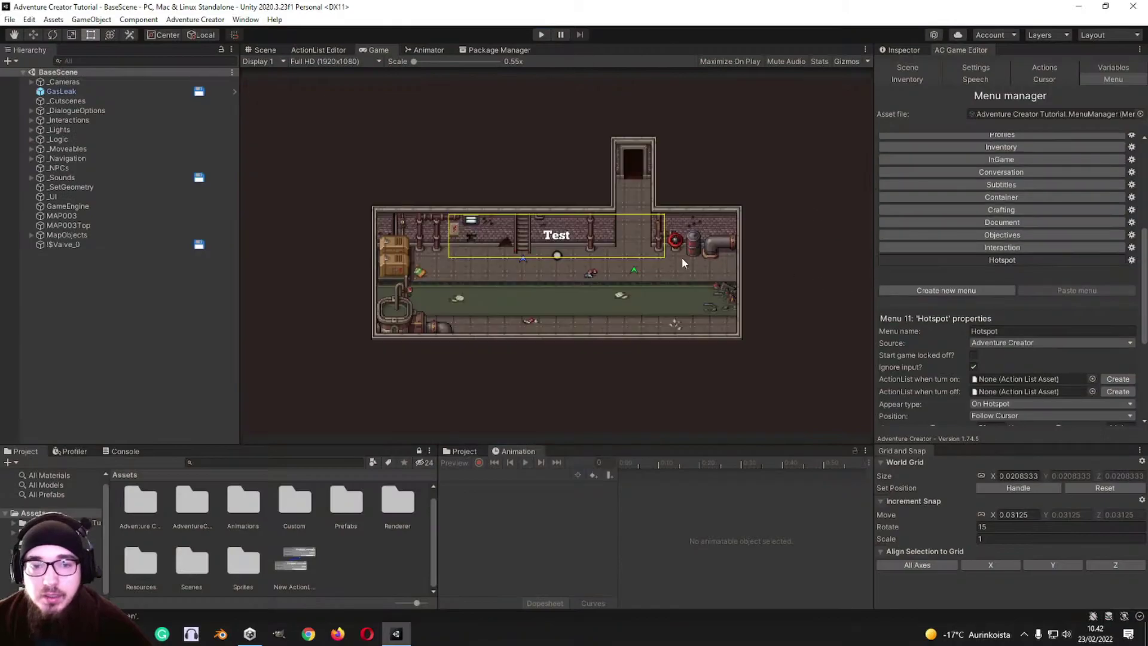
click(541, 34)
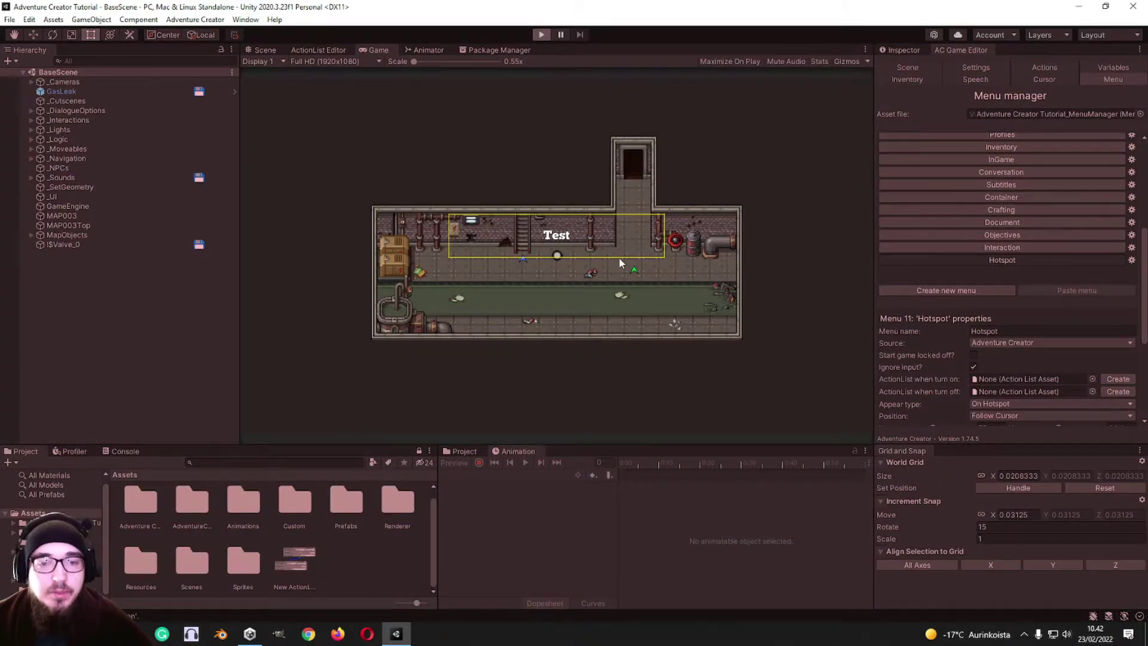
- Save the game into a new slot and reload it from Save 1
key(Escape)
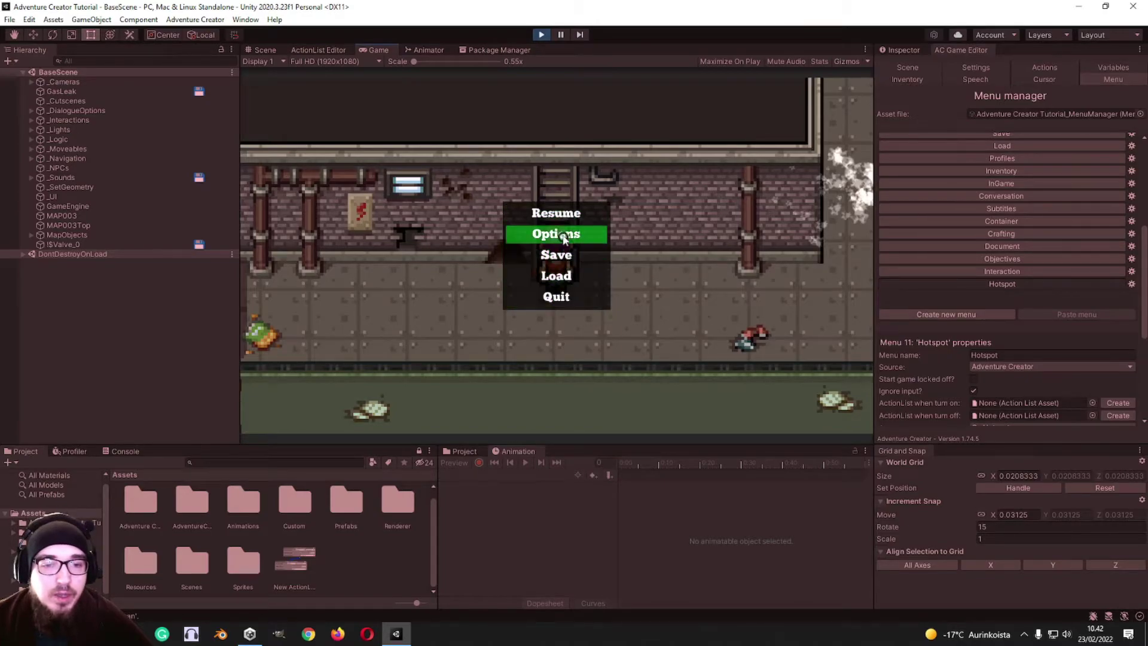
key(Escape)
click(561, 254)
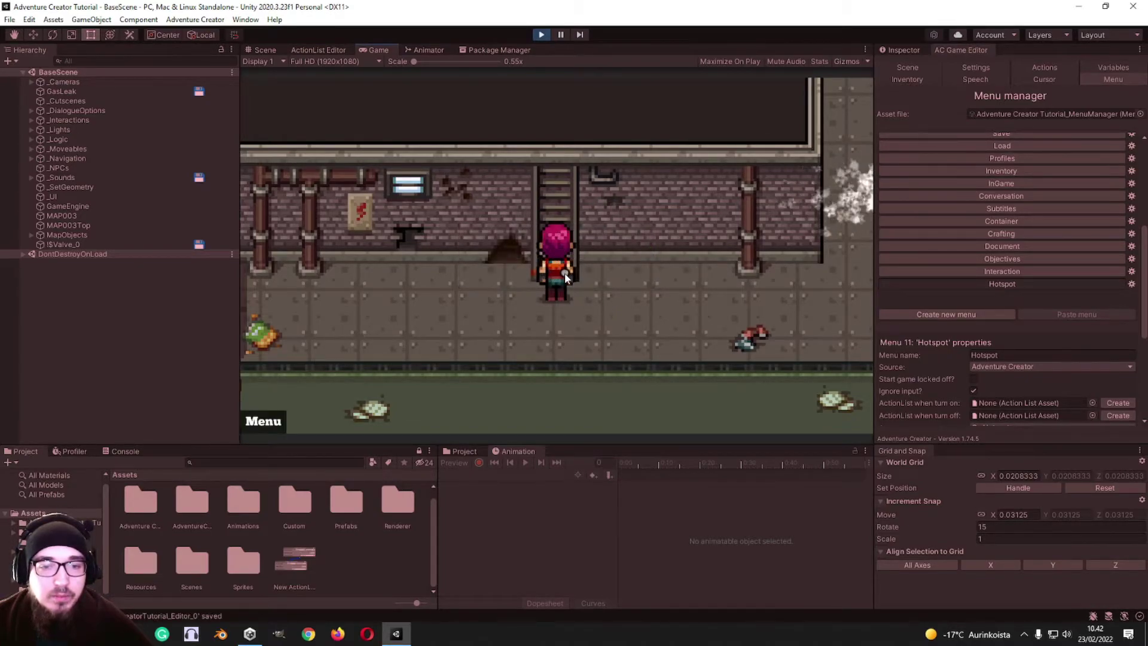
key(Escape)
click(564, 284)
click(563, 263)
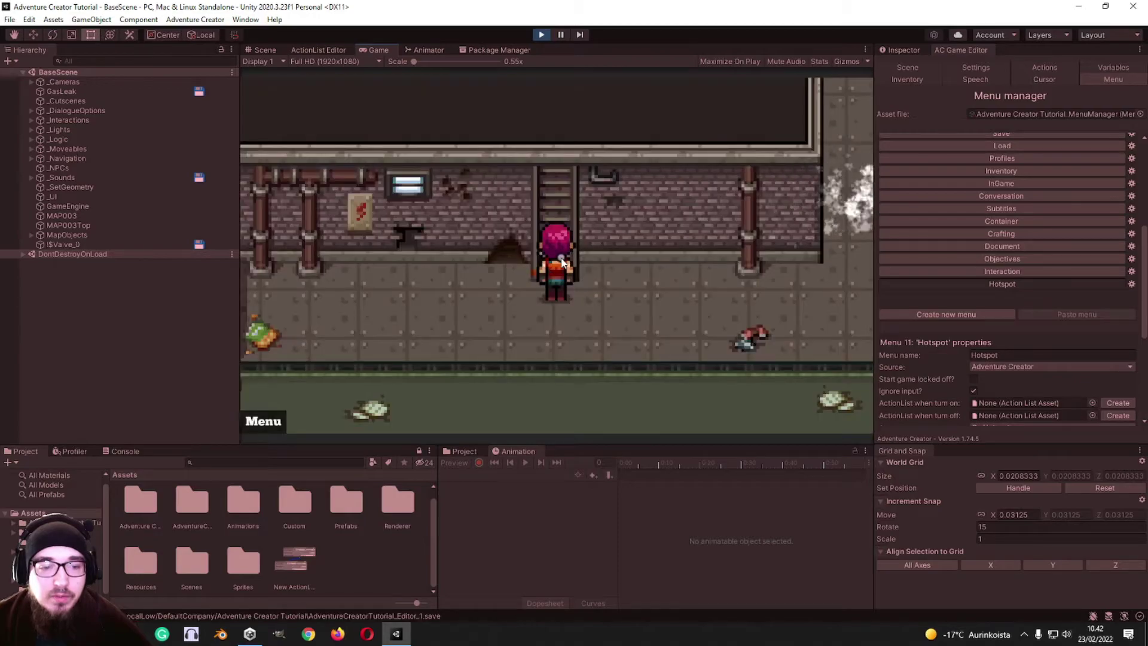
- Lower the Speech volume to about 60% in Options and resume the game
key(Escape)
click(541, 233)
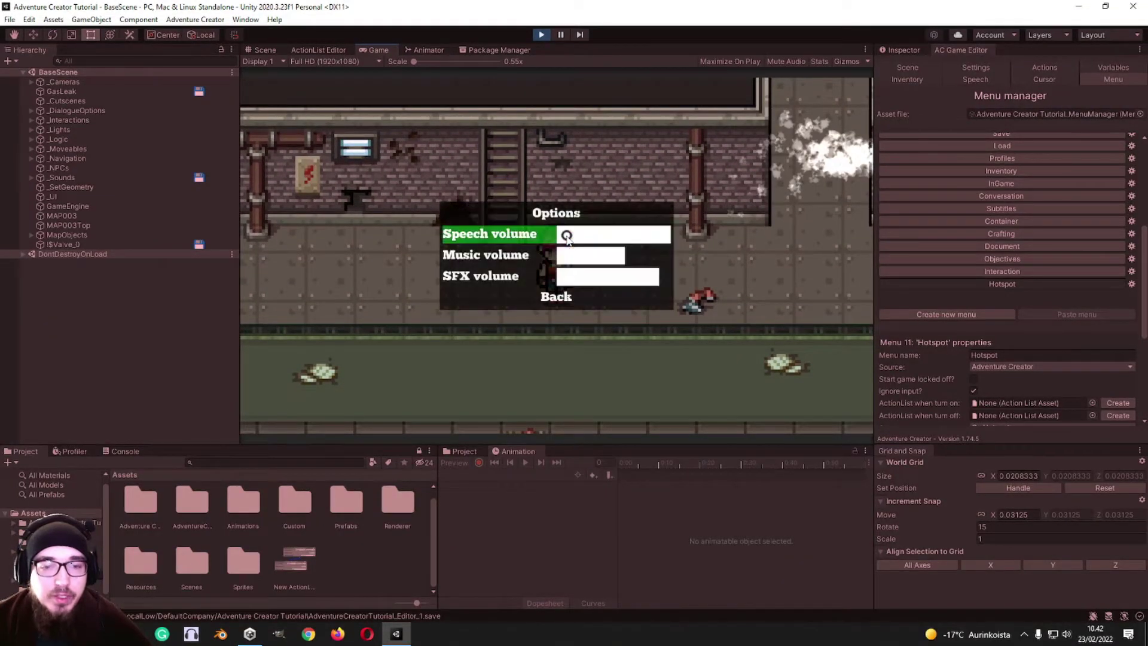
drag(592, 233, 593, 275)
click(558, 297)
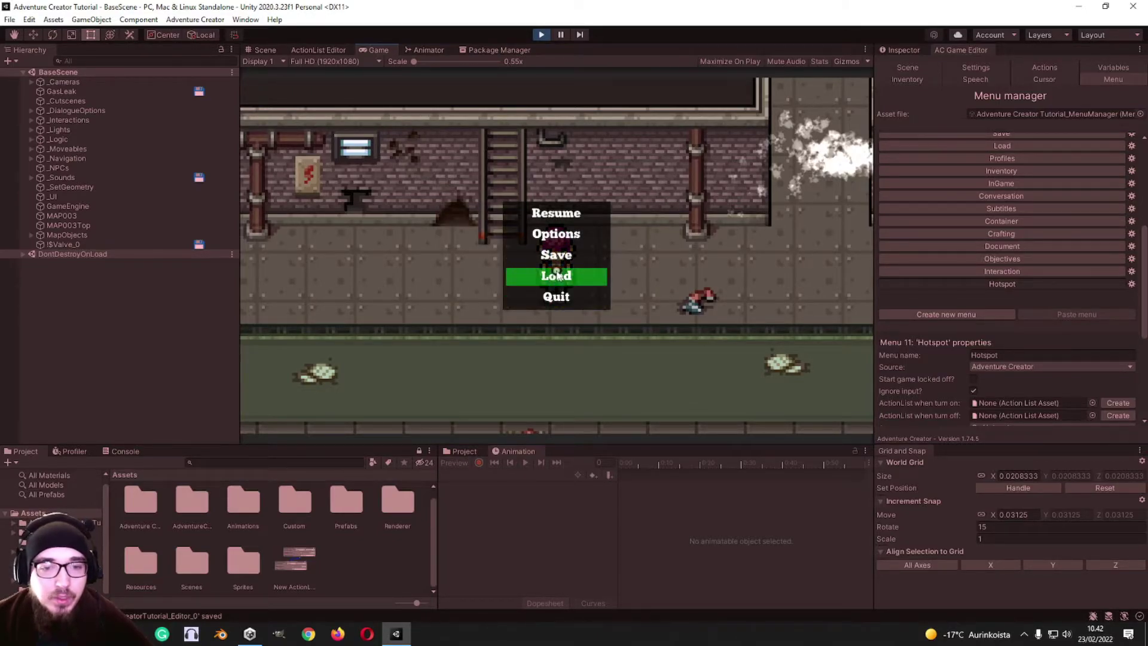
click(563, 223)
- Turn the Valve to stop the steam, walk back up the corridor, and end the playtest
key(d)
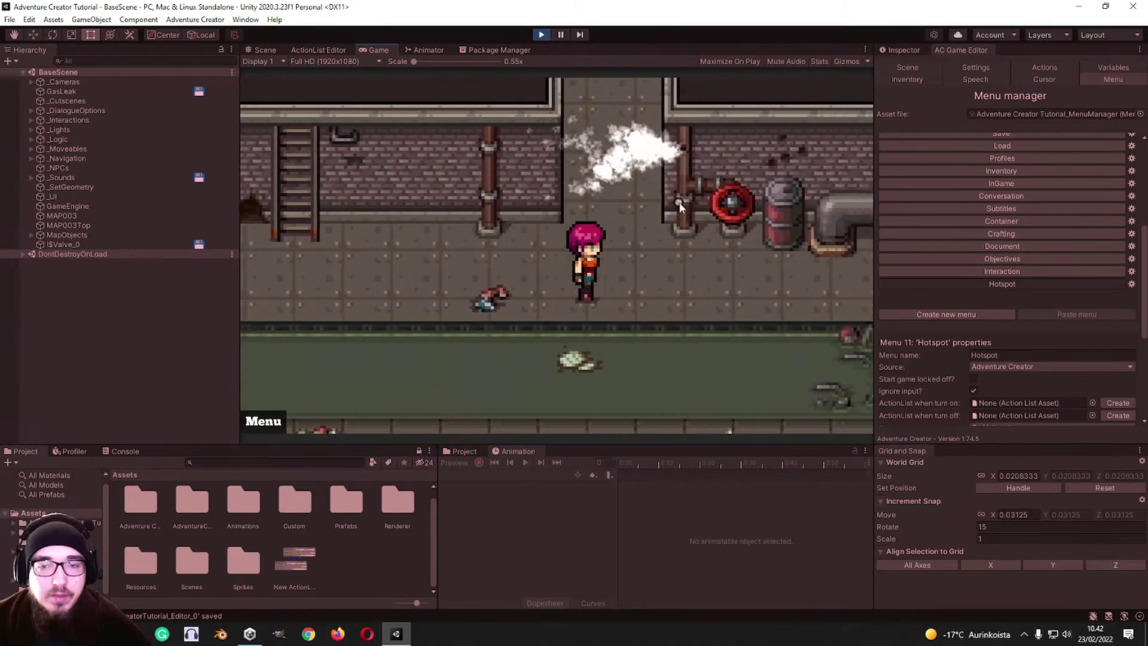
click(598, 236)
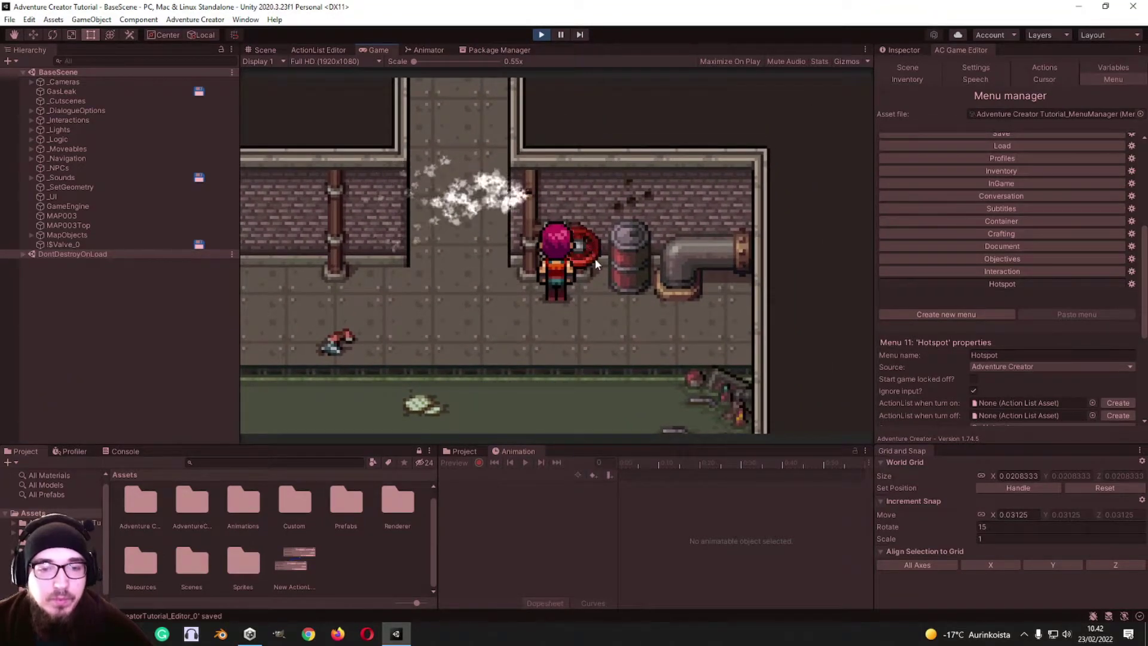
key(a)
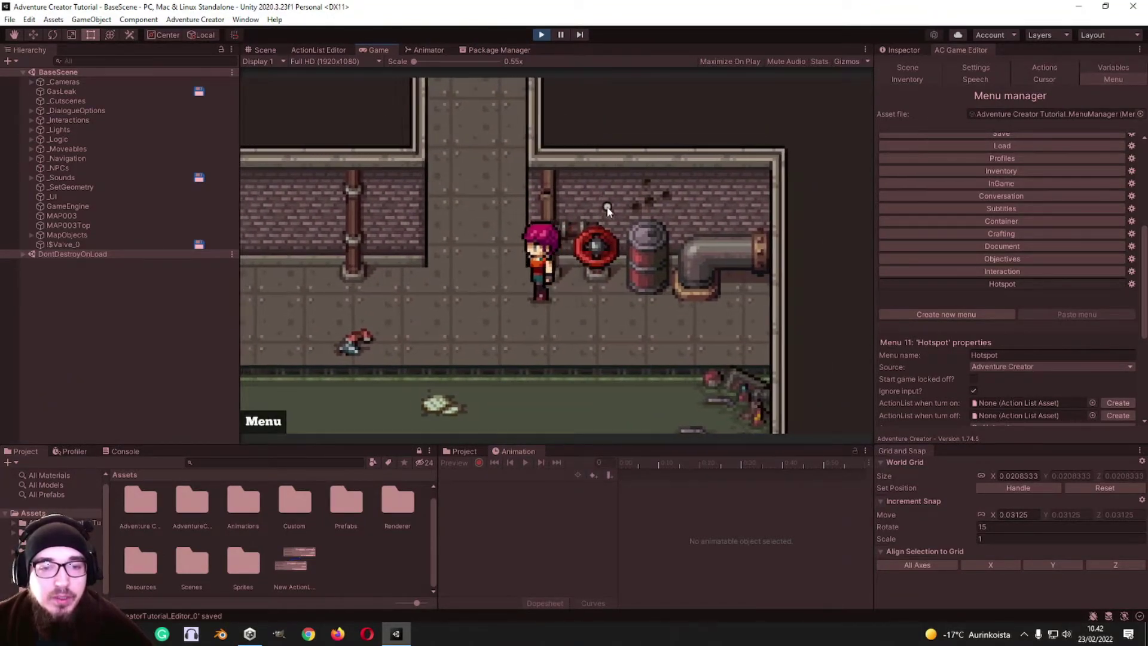
key(w)
key(Escape)
key(ctrl+p)
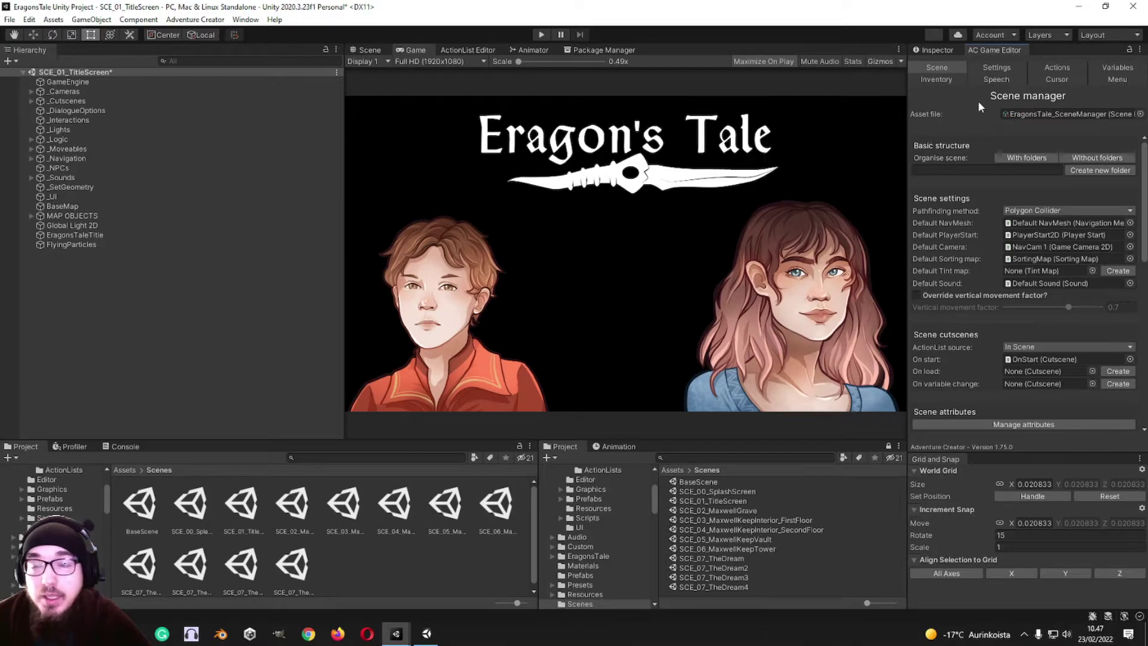
- Switch to the Menu manager and preview the Pause and QuitTo menus
click(1116, 79)
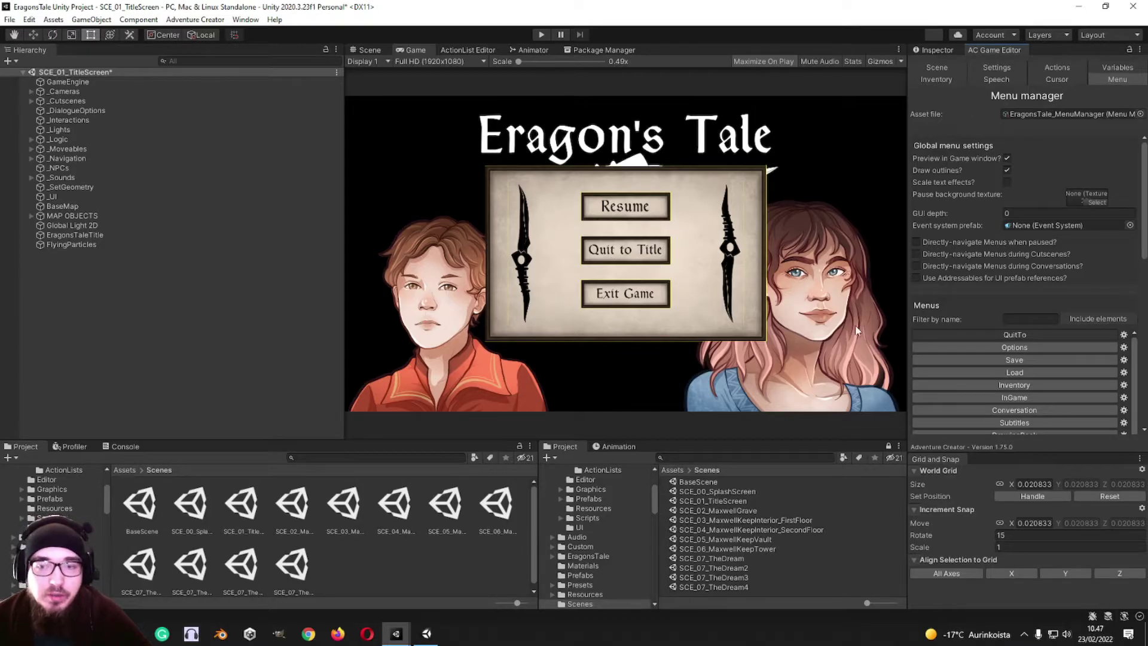
scroll(1003, 344, down, 4)
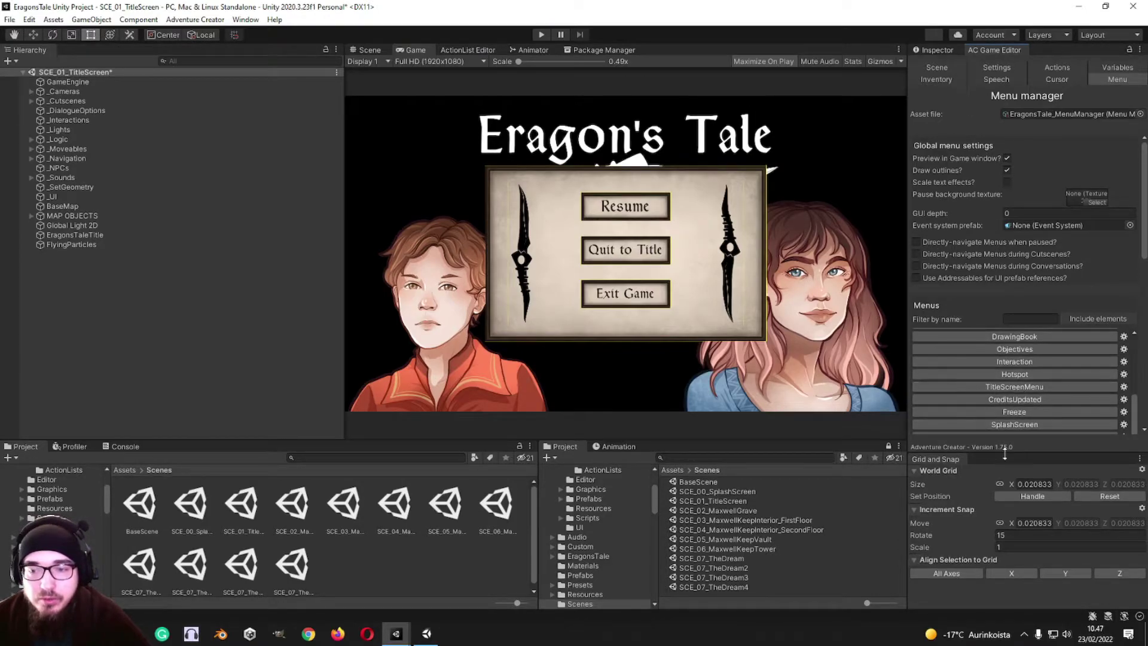
scroll(1011, 377, up, 1)
scroll(971, 278, down, 3)
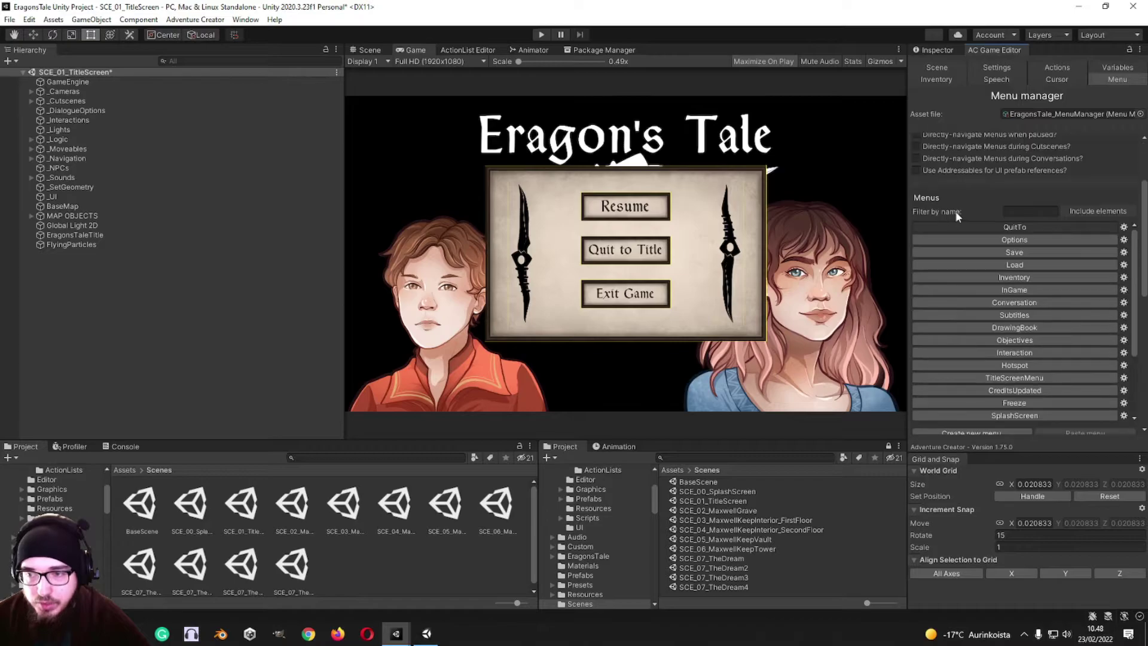
scroll(986, 299, down, 2)
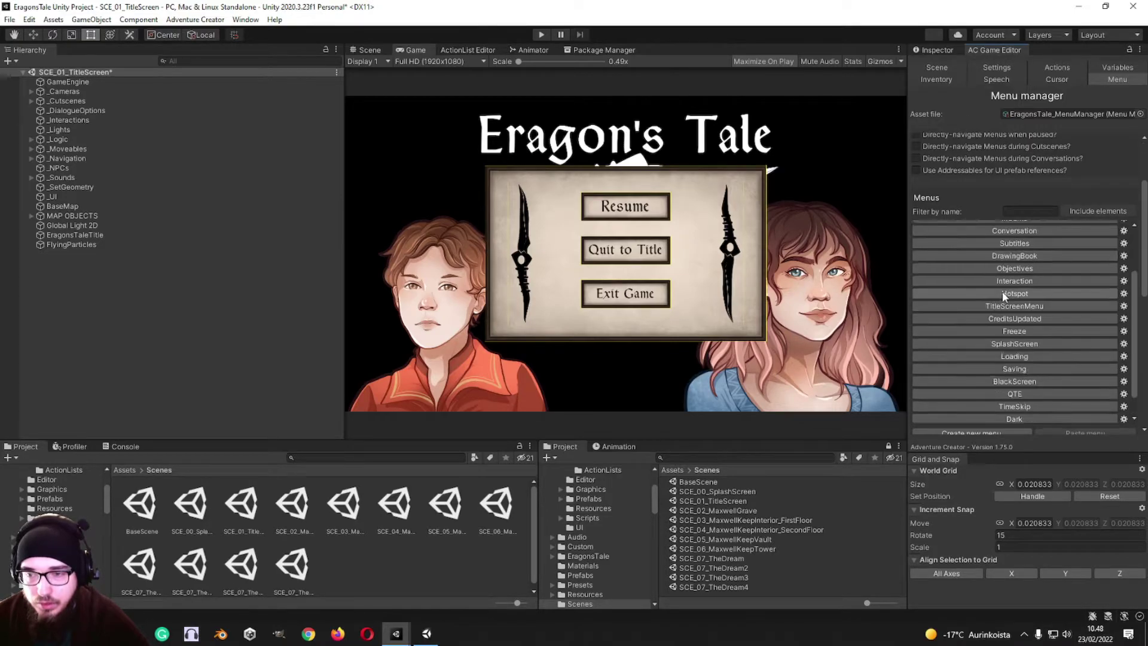
click(1014, 404)
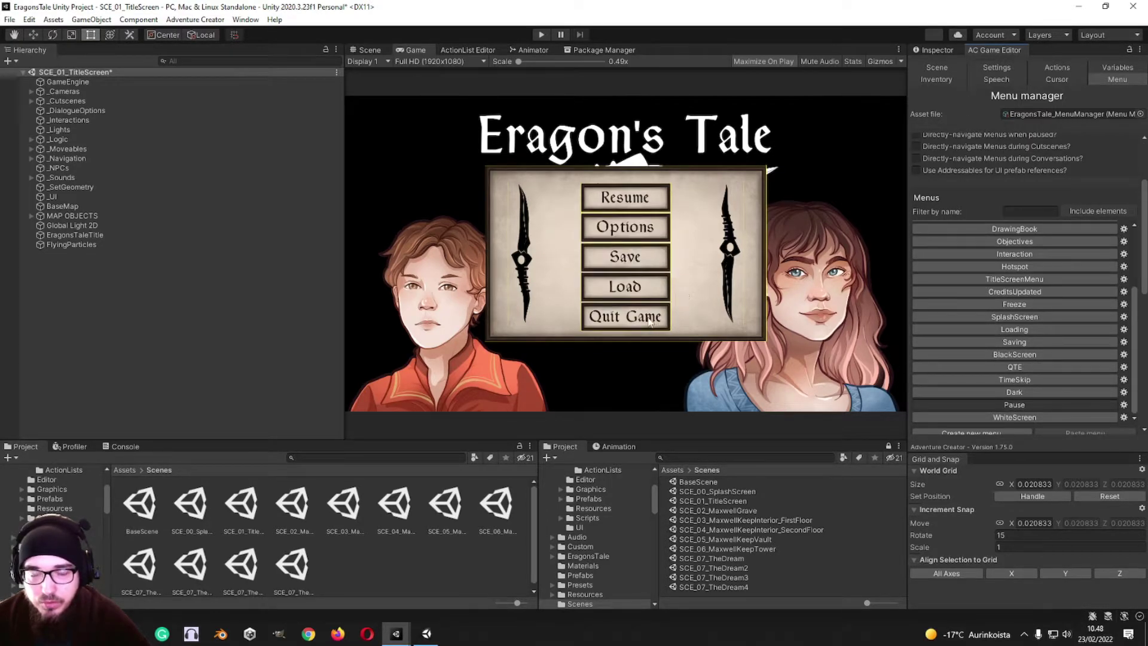
scroll(1056, 289, up, 4)
click(1014, 227)
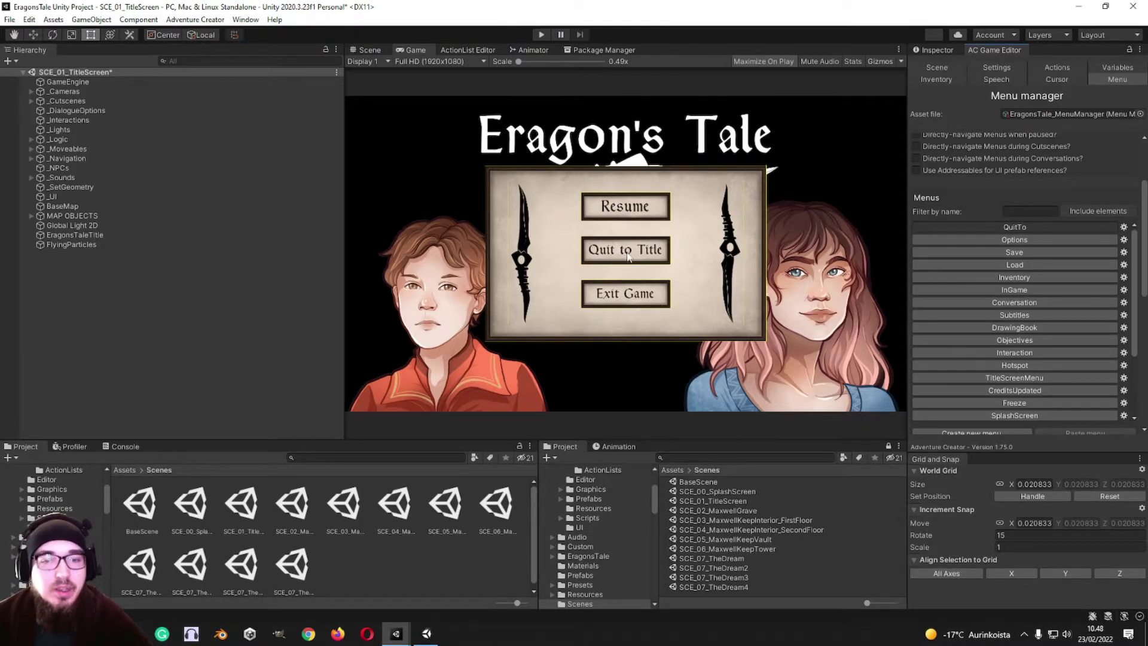
- Preview the Options, Save and Load menus, ending on the Inventory menu
click(1024, 239)
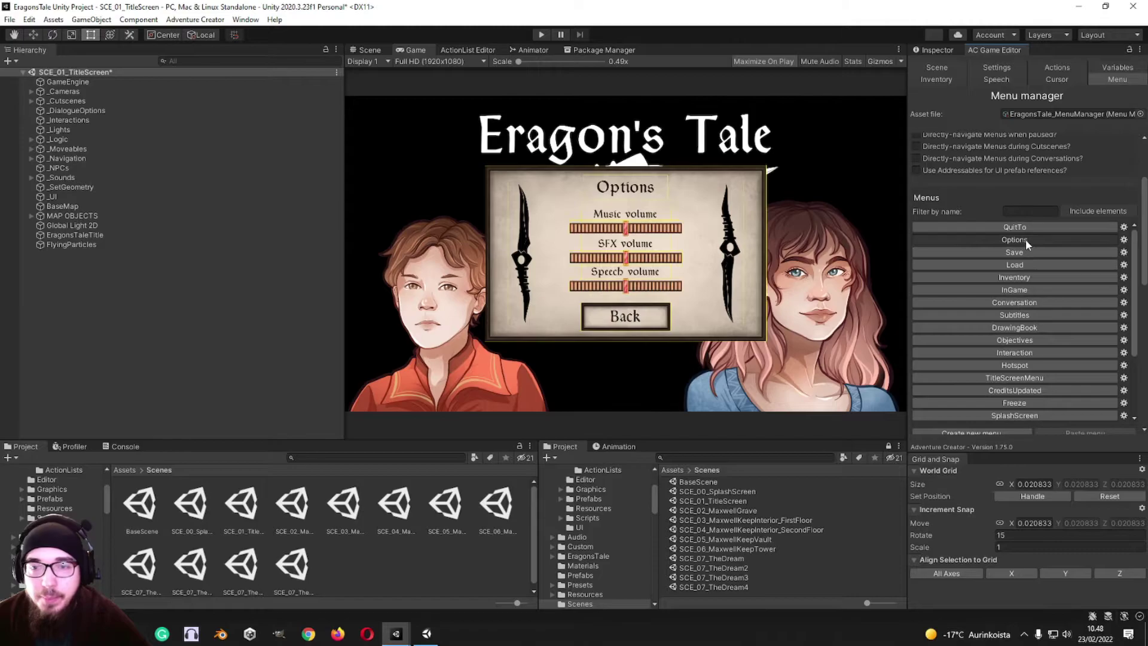
scroll(619, 220, up, 3)
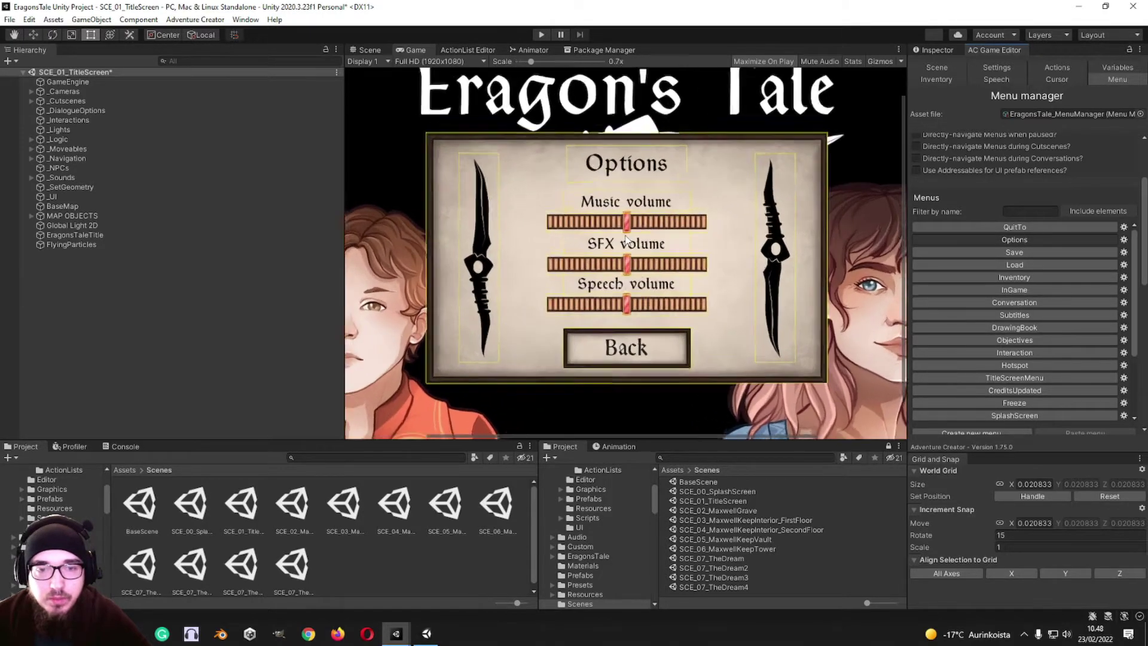
scroll(639, 225, down, 2)
click(1014, 253)
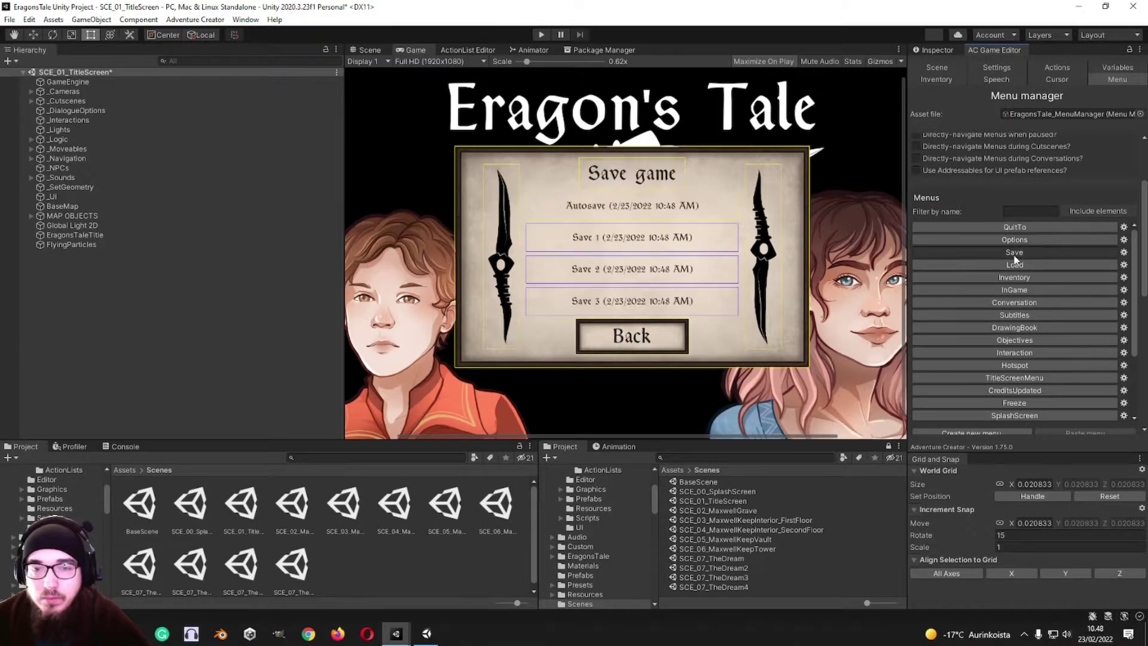
click(989, 264)
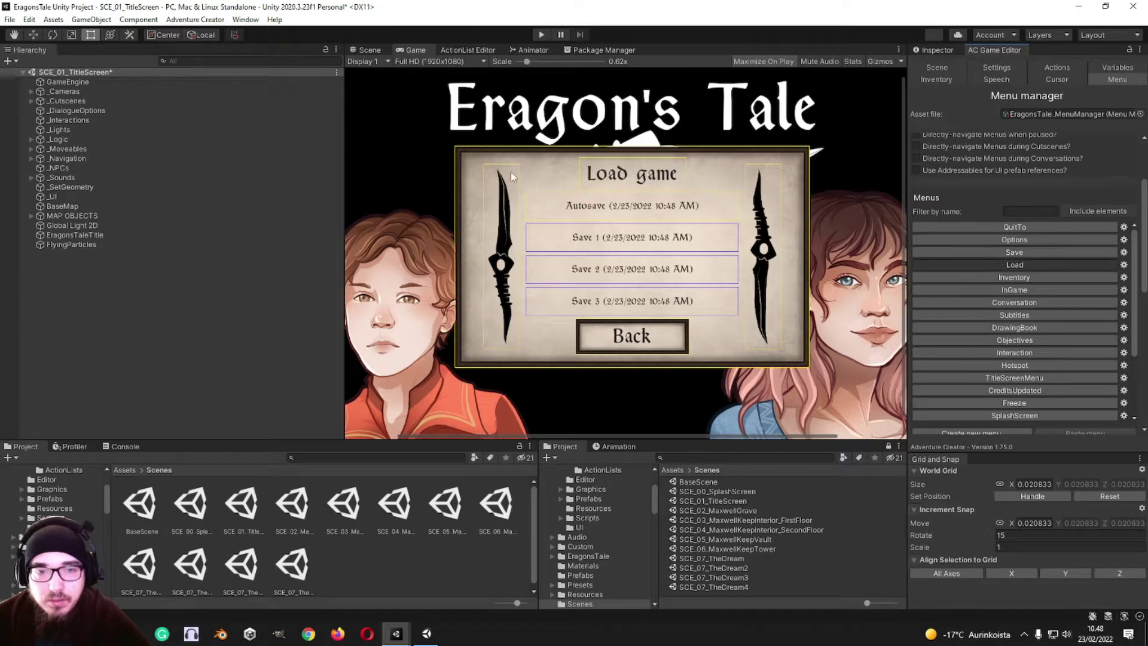
click(999, 253)
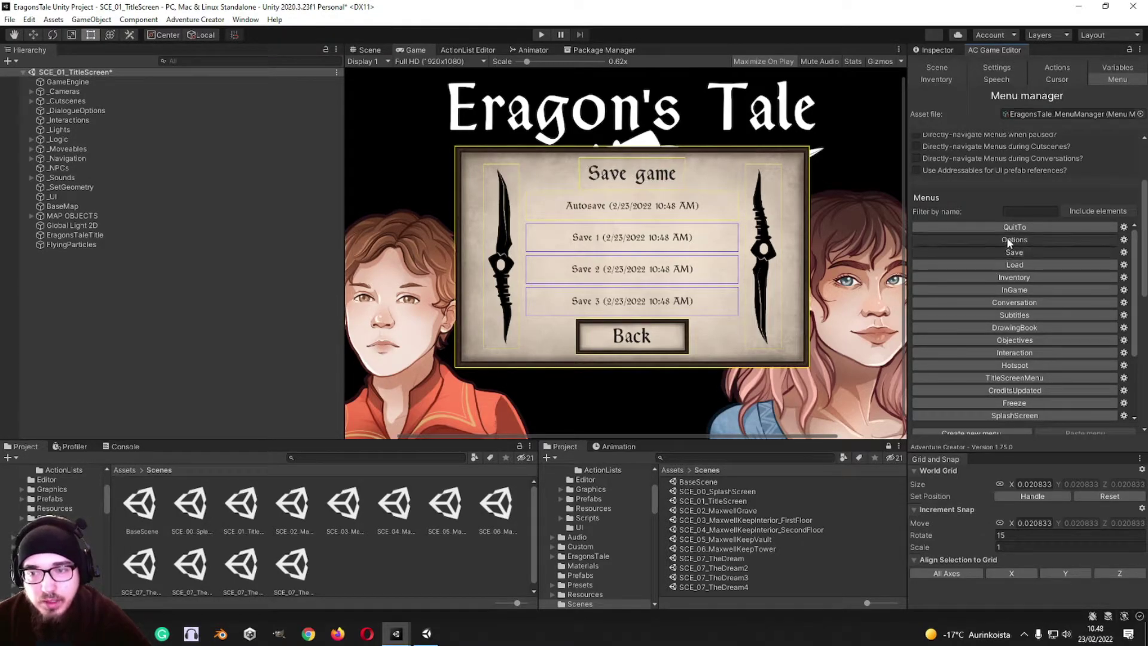
click(1016, 277)
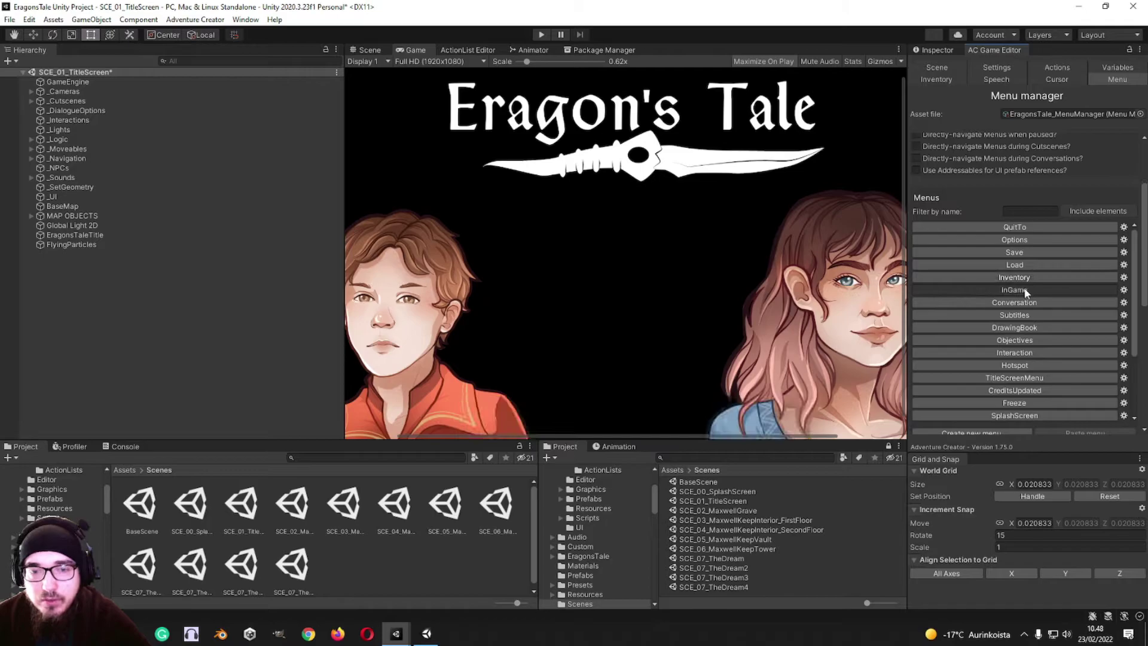
- Preview the InGame menu, zooming the Game view to inspect it
scroll(467, 404, down, 3)
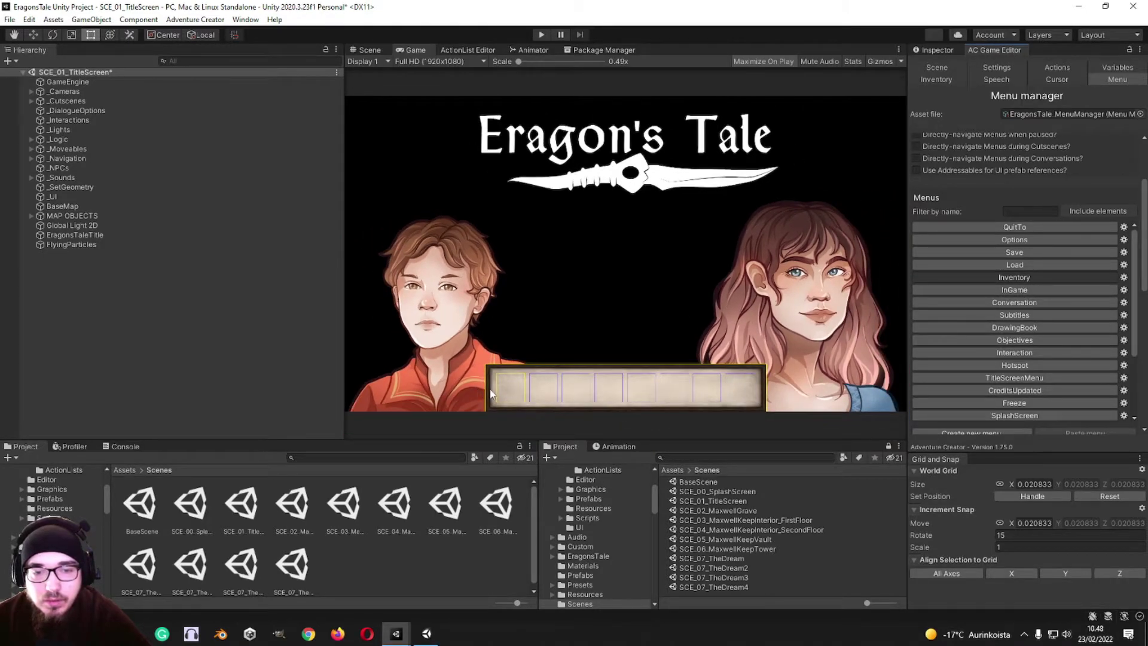
scroll(608, 372, up, 5)
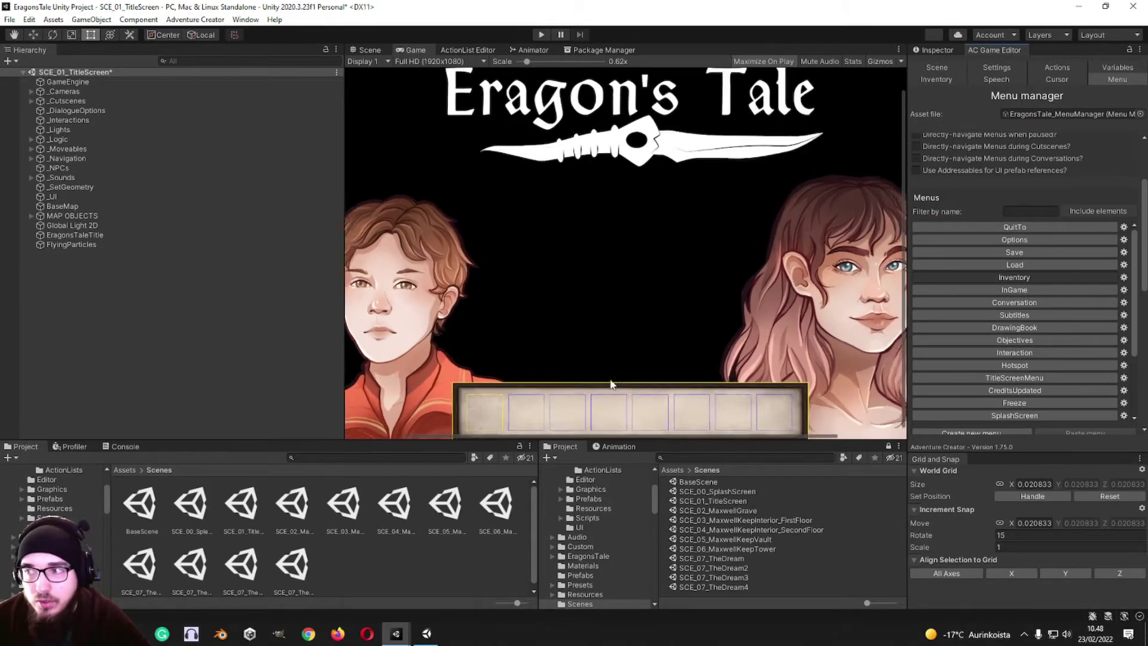
click(1004, 290)
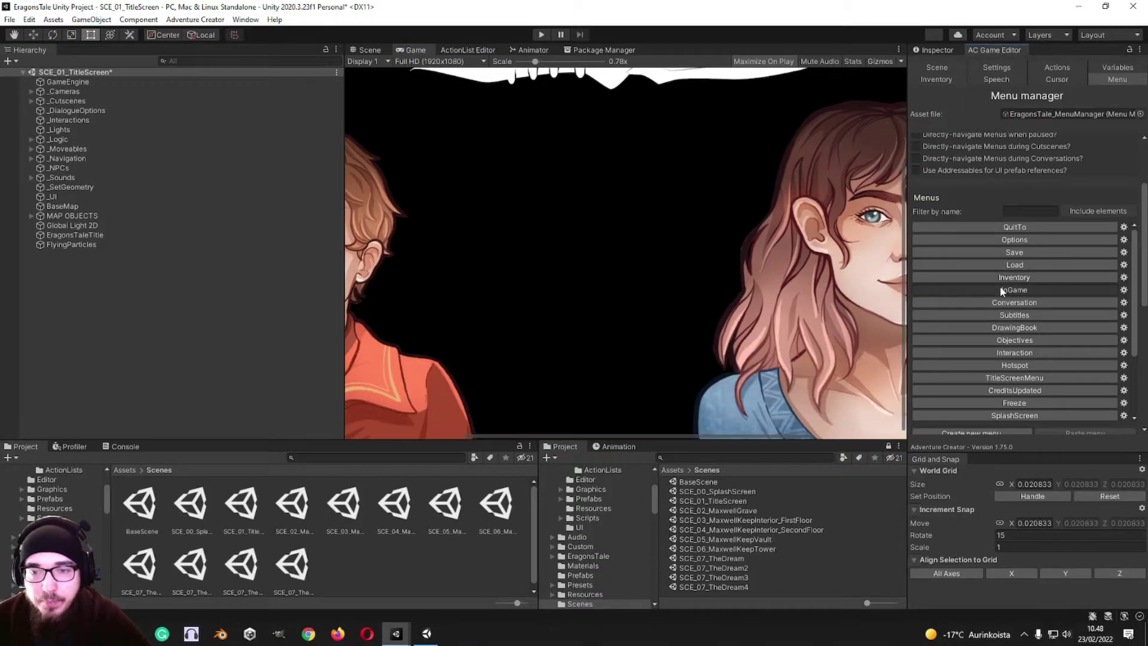
scroll(645, 300, down, 5)
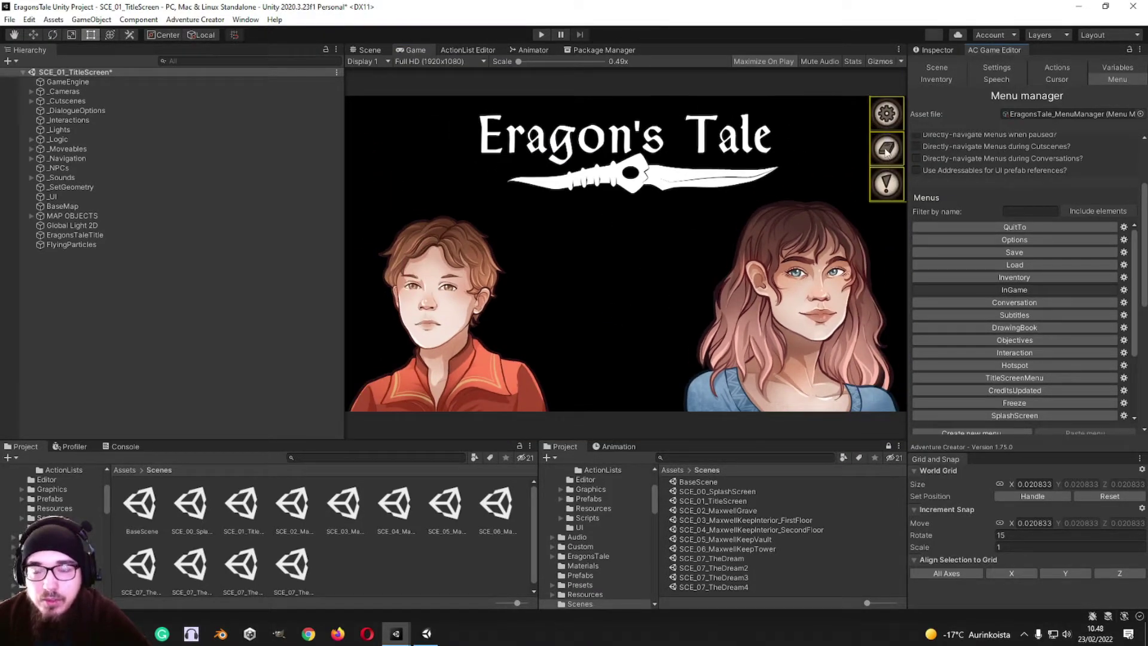
scroll(889, 198, up, 4)
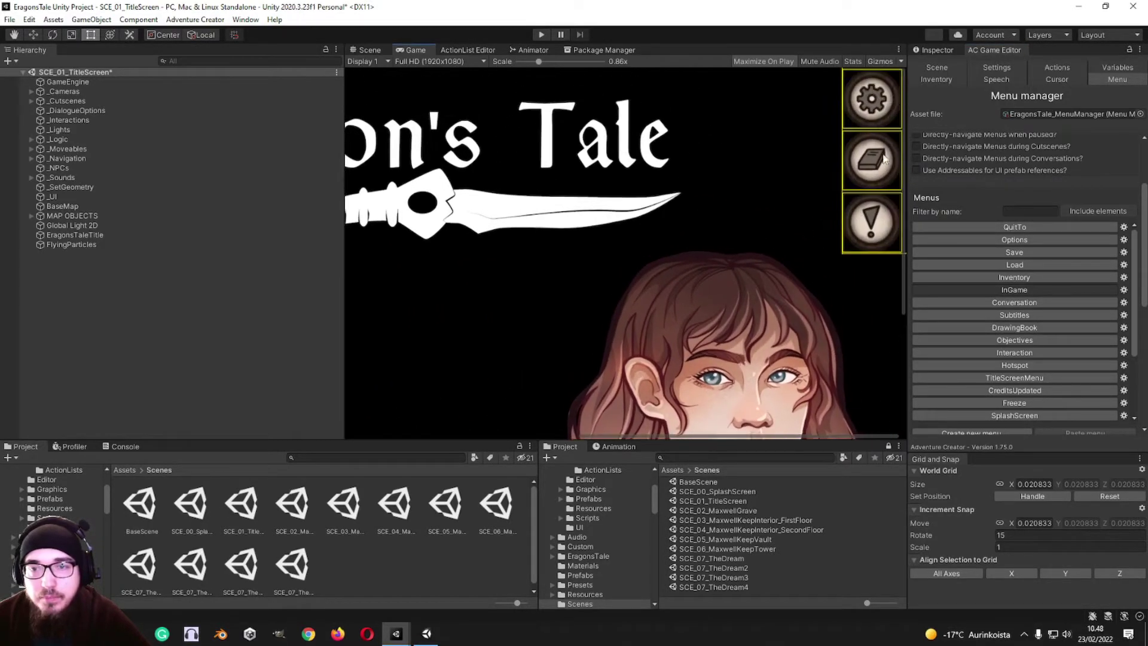
scroll(801, 260, down, 4)
scroll(514, 308, up, 2)
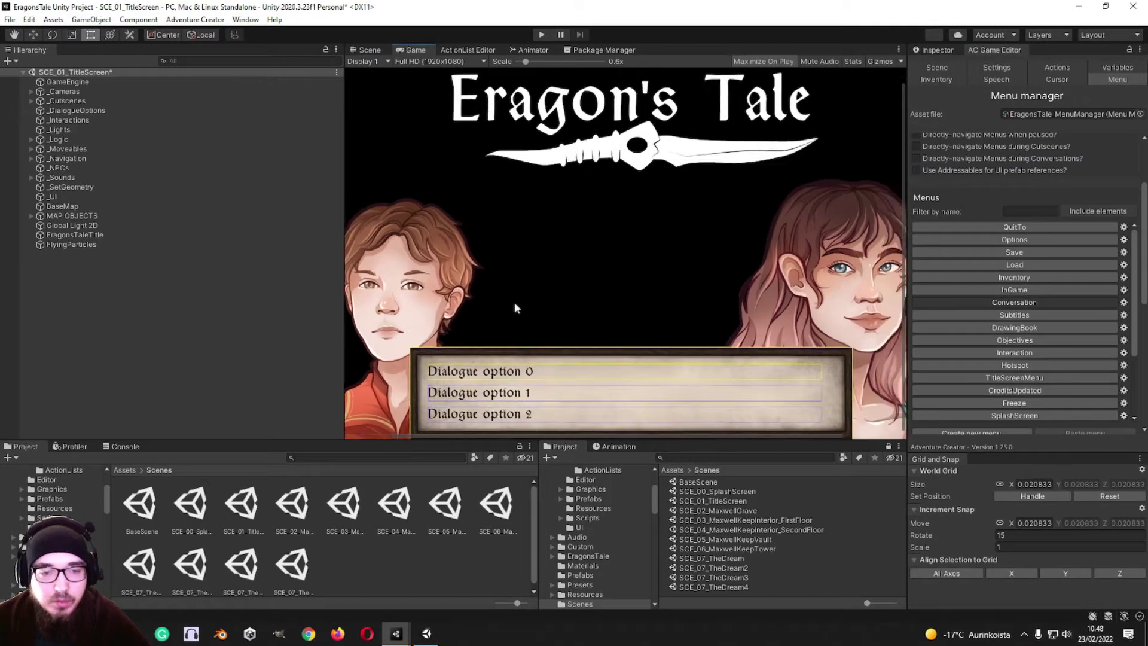
scroll(469, 412, down, 2)
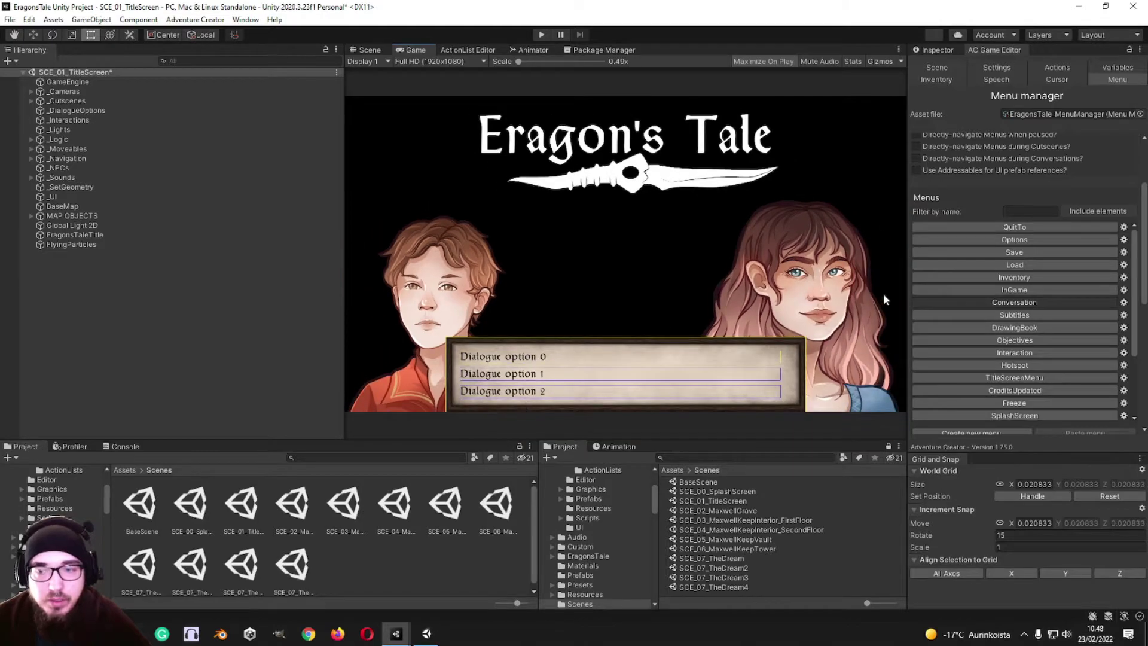
- Preview the Subtitles speech box, then the DrawingBook parchment menu
click(985, 314)
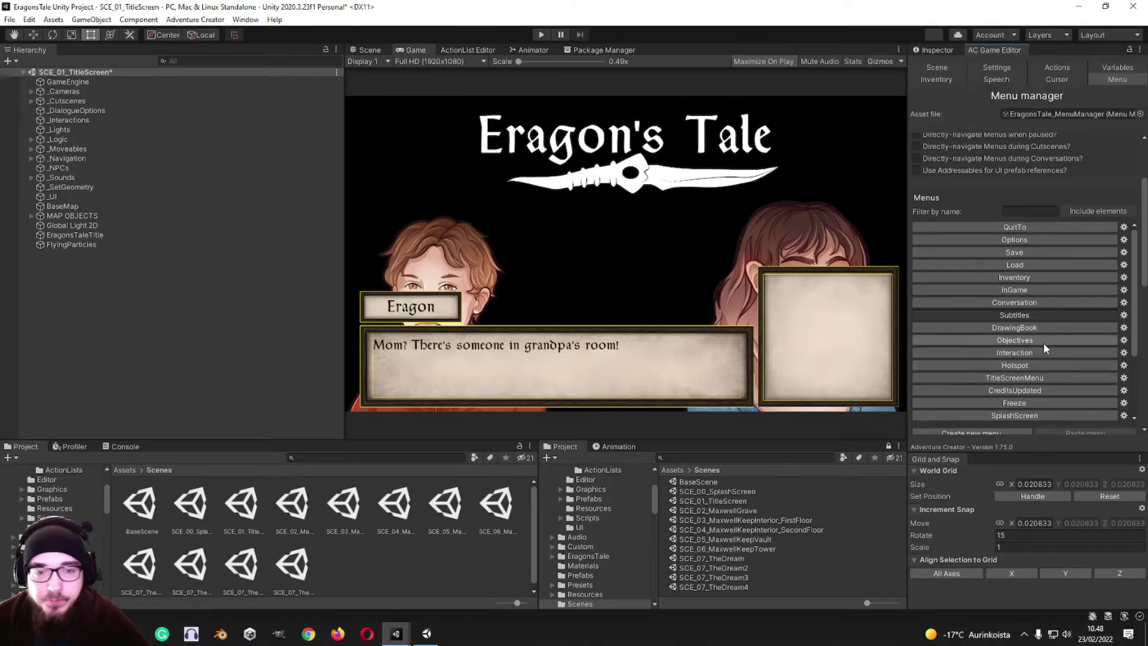
scroll(1042, 343, down, 3)
click(1020, 267)
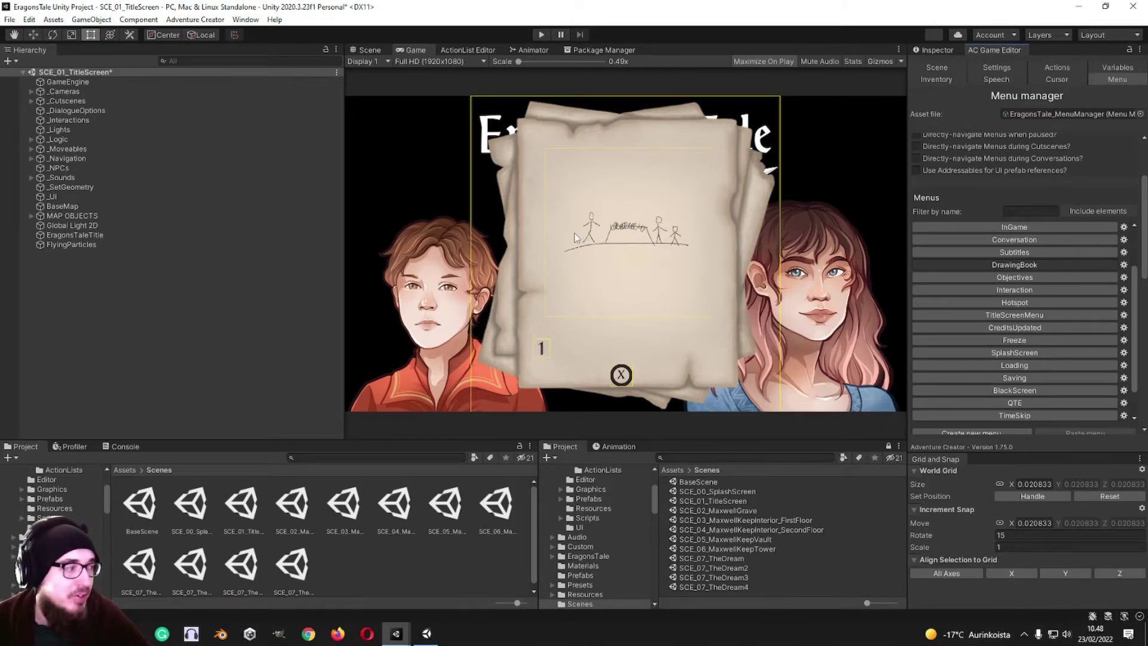
- Preview the Objectives, Interaction, Hotspot, TitleScreenMenu and CreditsUpdated menus
click(1043, 278)
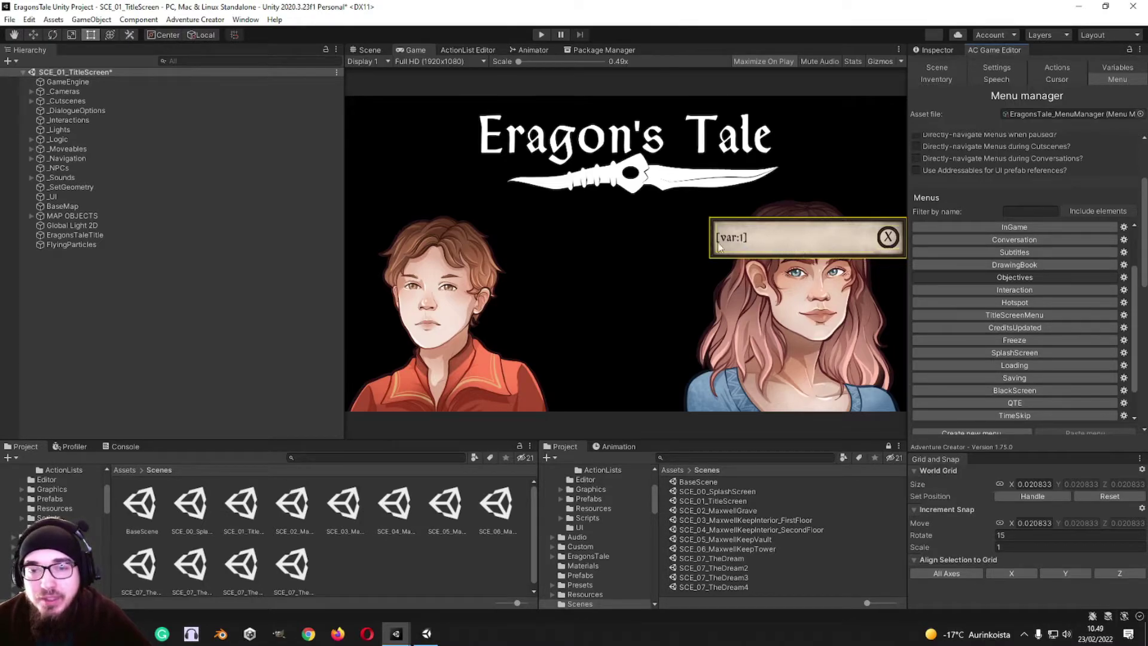
click(1025, 291)
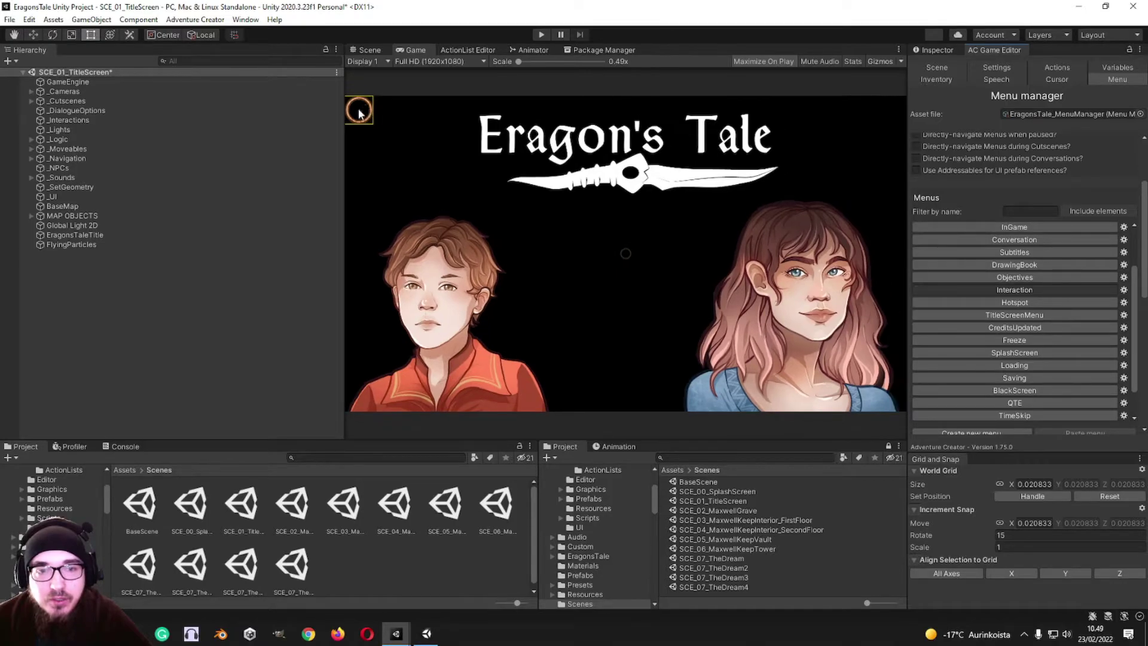
click(994, 302)
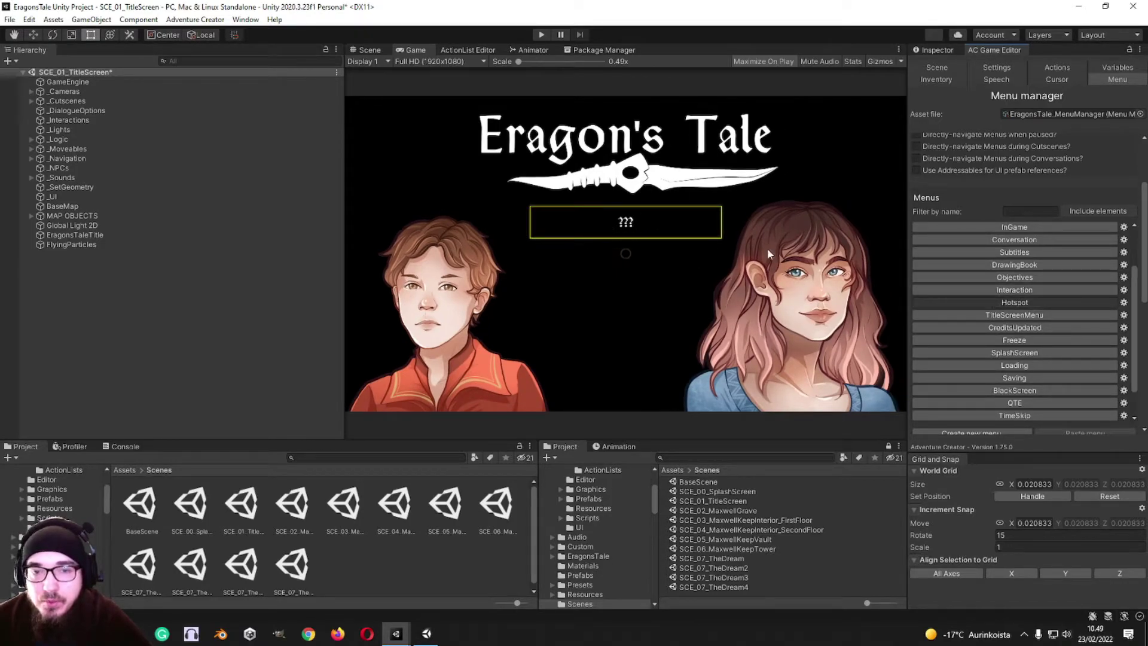
click(986, 314)
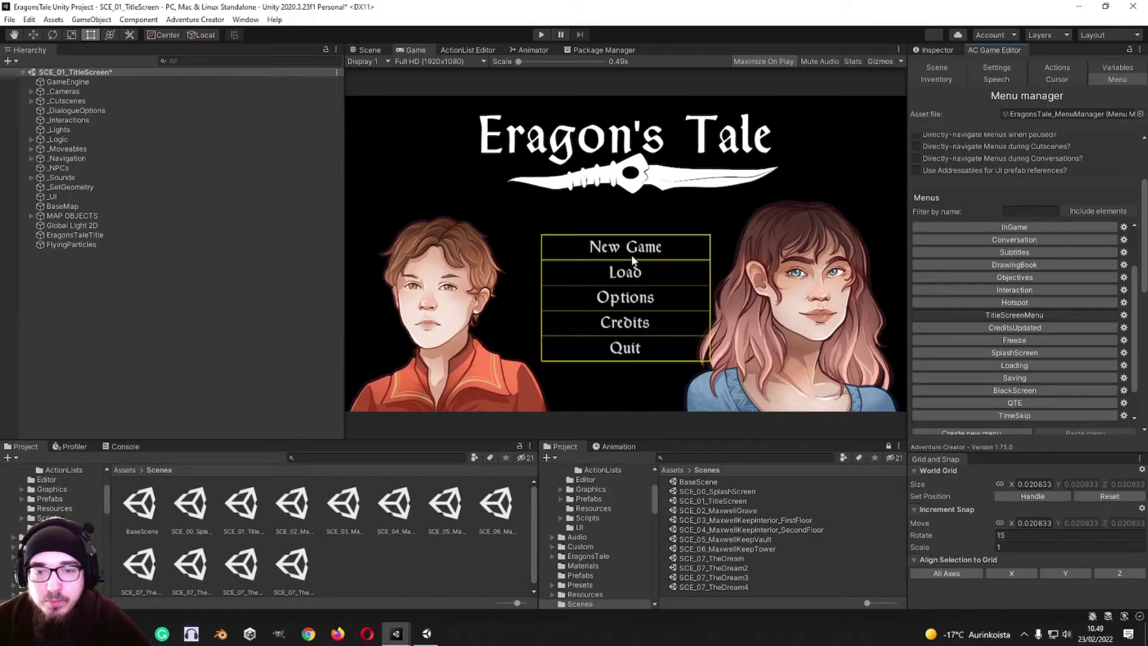
click(976, 329)
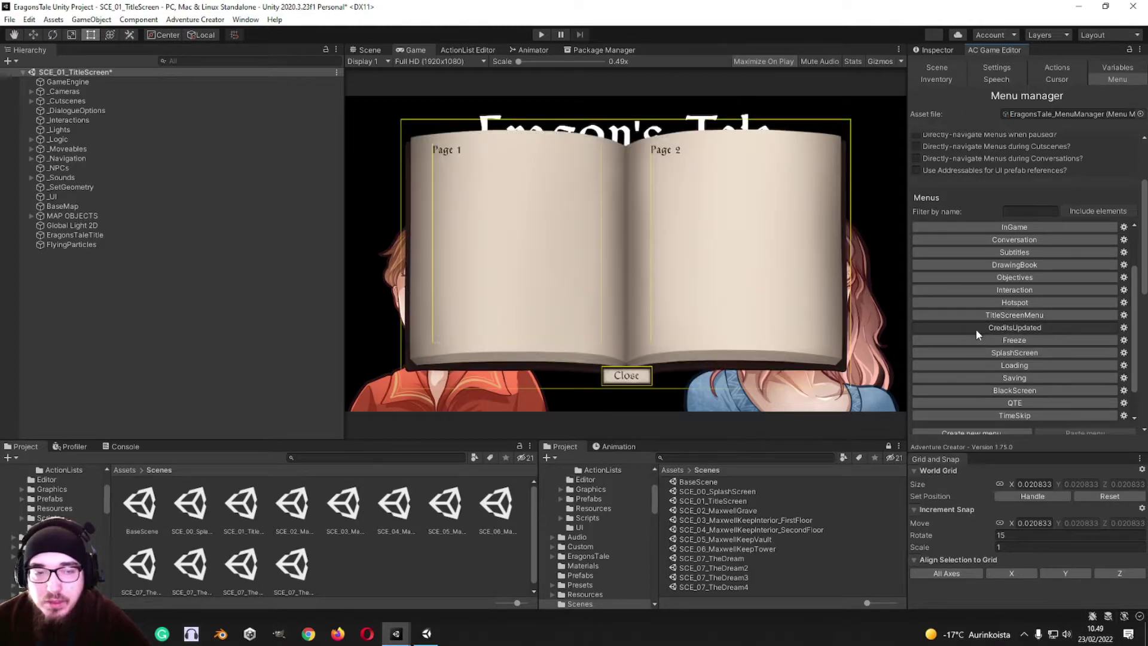
scroll(988, 325, down, 1)
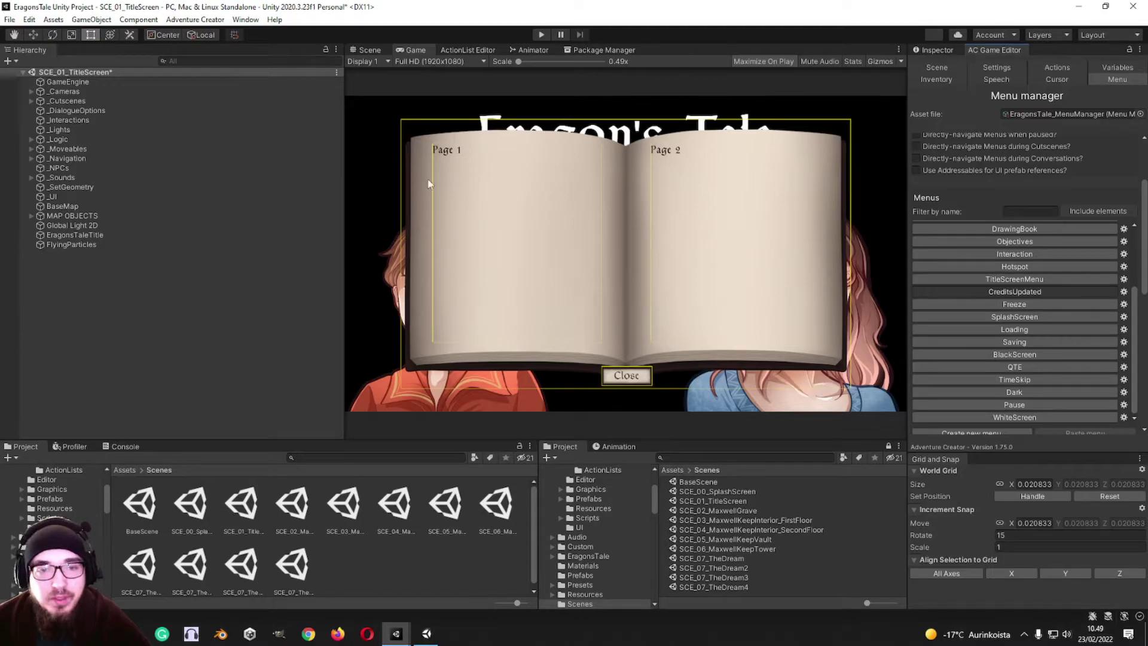
- Preview the Freeze, SplashScreen, Loading, Saving, BlackScreen, QTE and TimeSkip menus
click(1051, 304)
click(1043, 317)
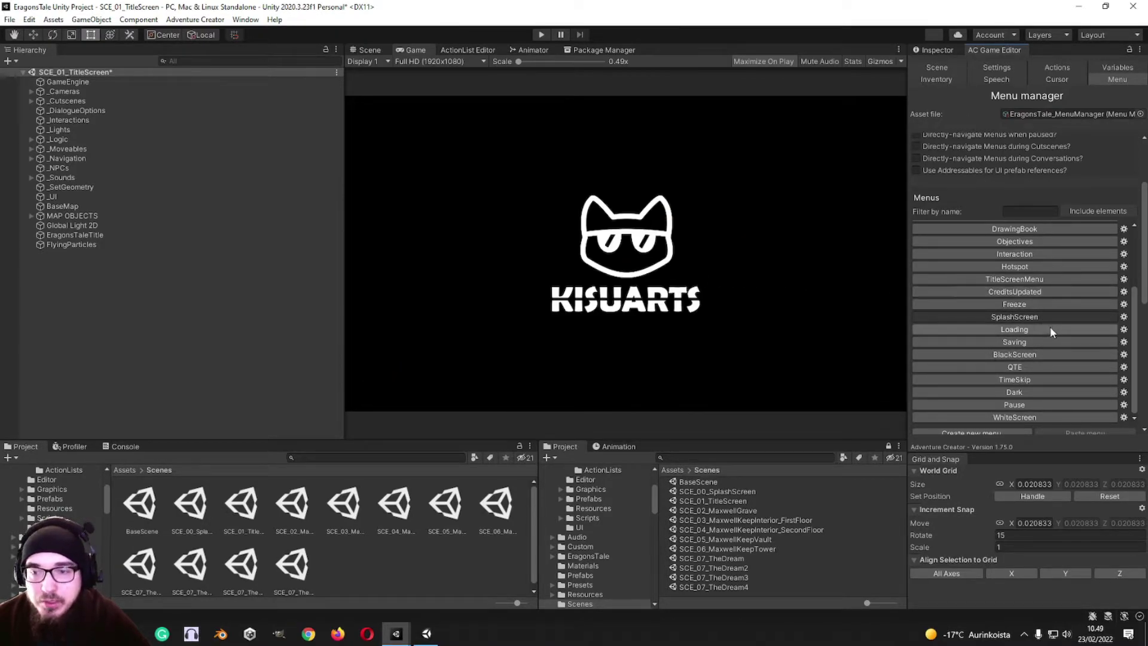
click(1048, 327)
click(1031, 340)
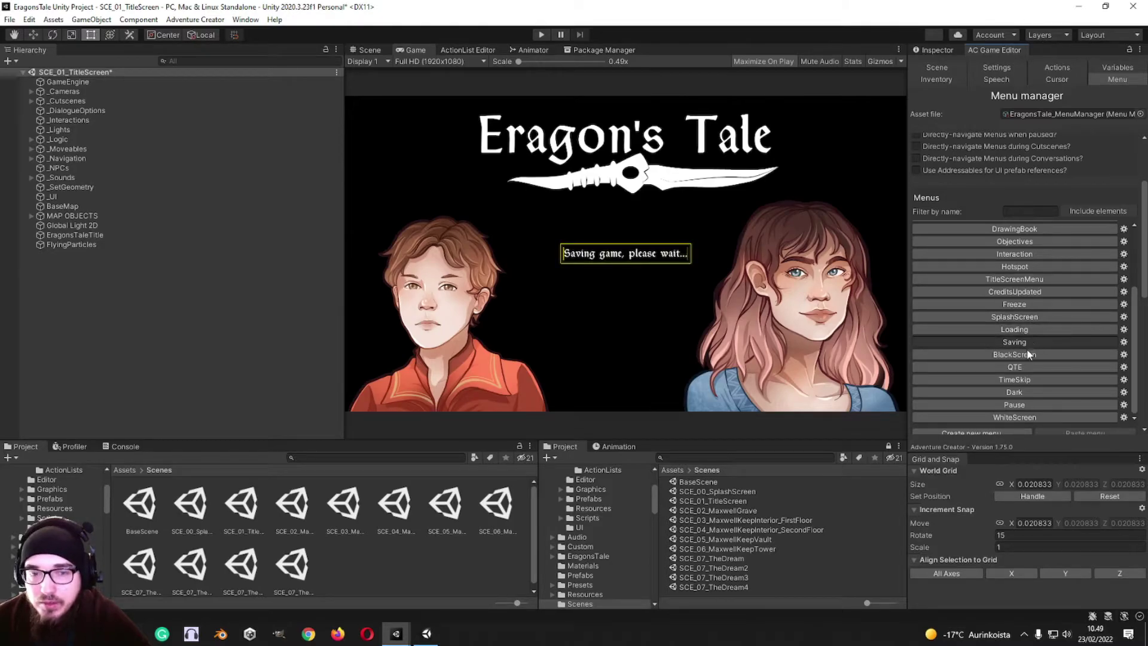
click(1025, 353)
click(1026, 367)
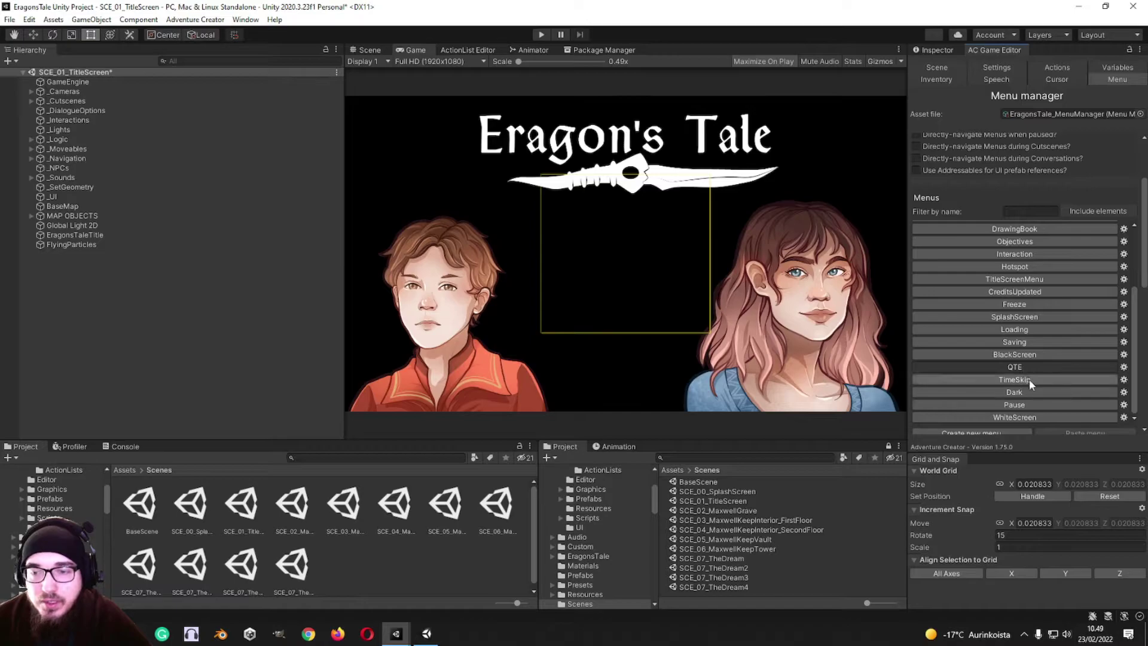
click(1029, 379)
- Preview the Pause and WhiteScreen menus, then return to the Scene view
click(1030, 404)
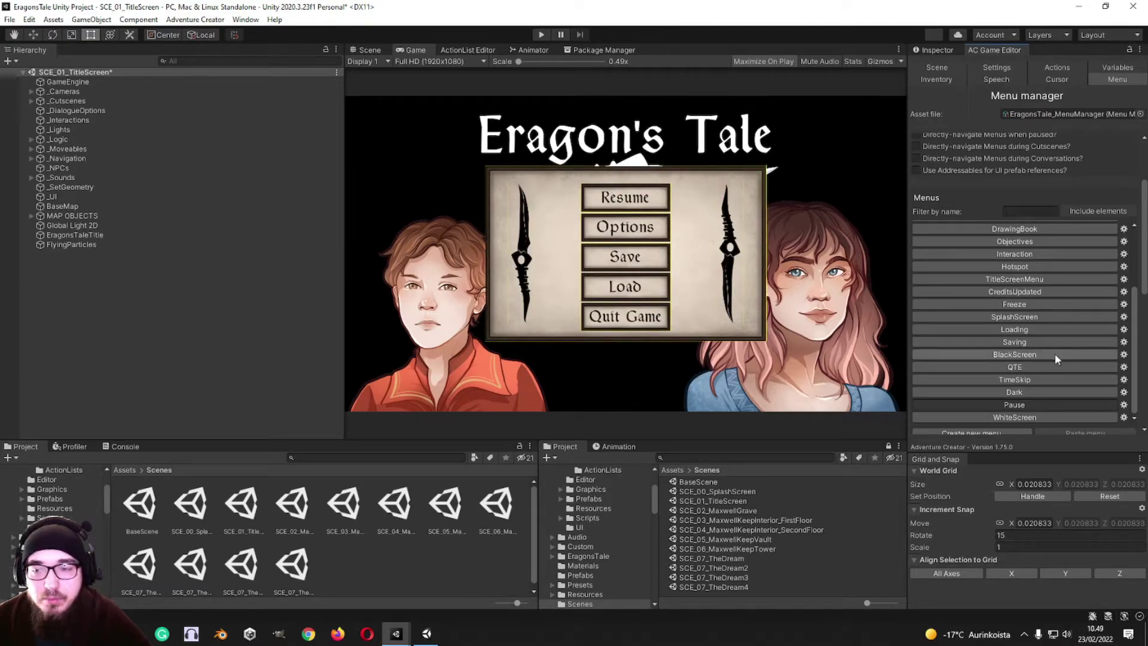
click(1028, 417)
click(1027, 402)
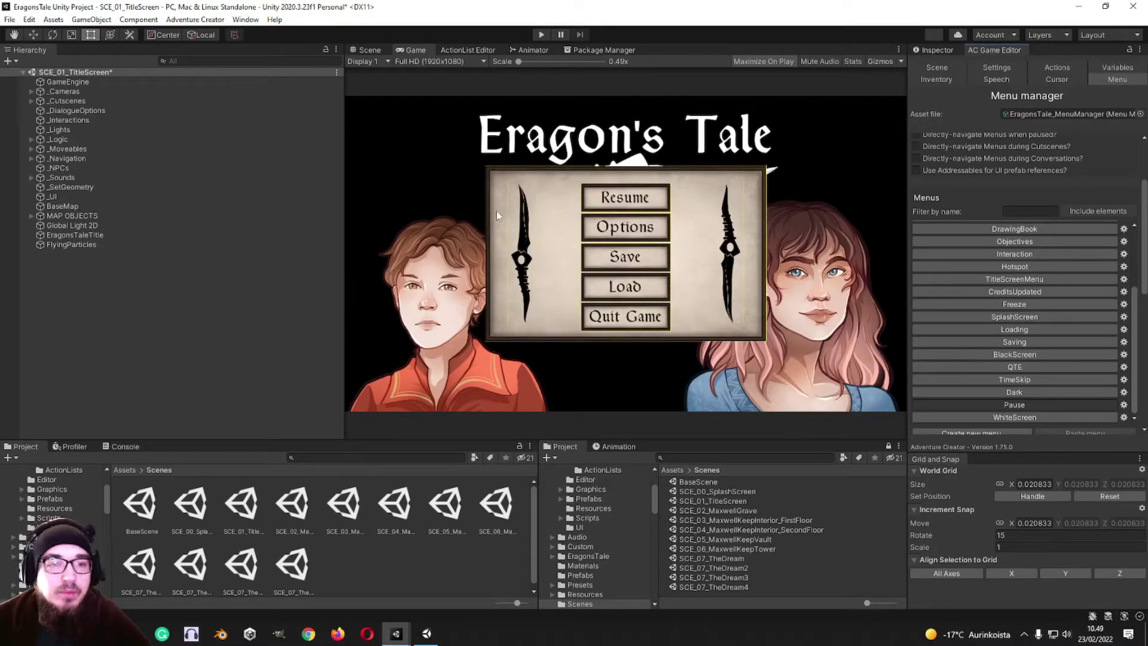
click(368, 50)
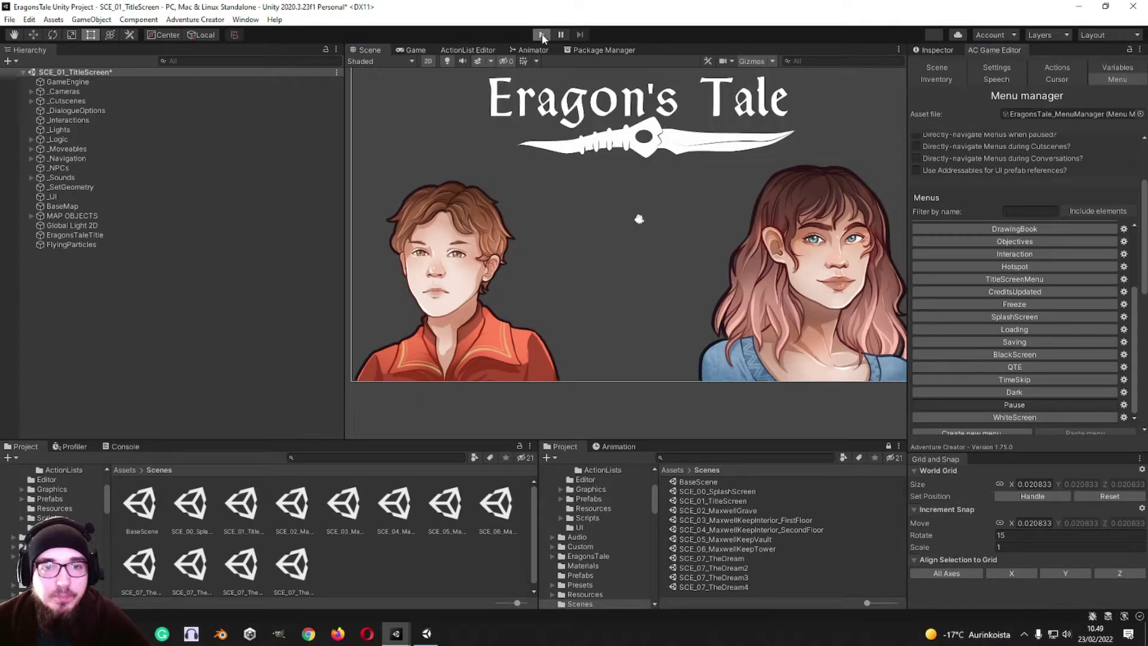
- Run the game, then open and resume from the in-game pause menu
click(541, 34)
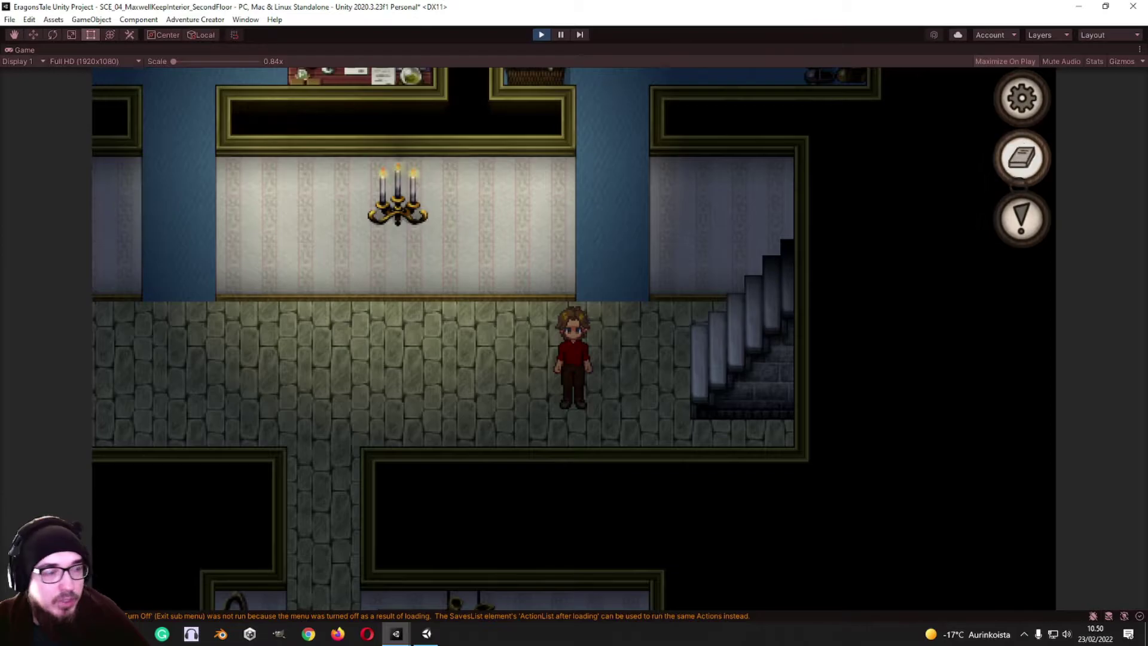
click(1019, 103)
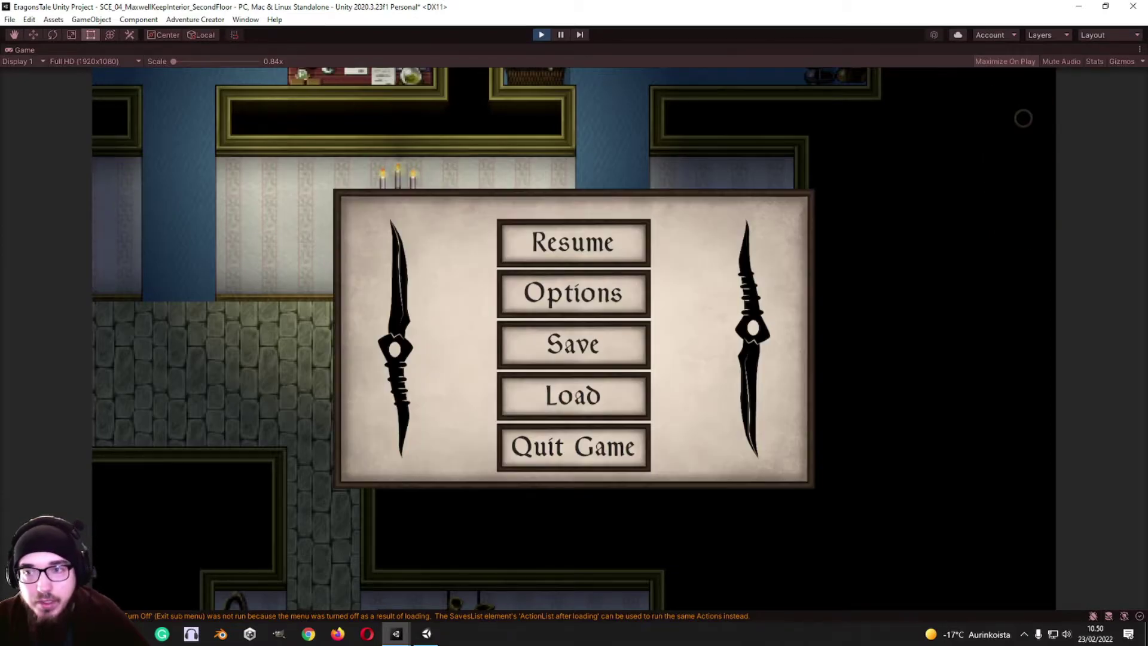
click(588, 239)
- Open and close the drawing book and the 'Find mom.' objective hint, then switch to Arcanbreak
click(1010, 158)
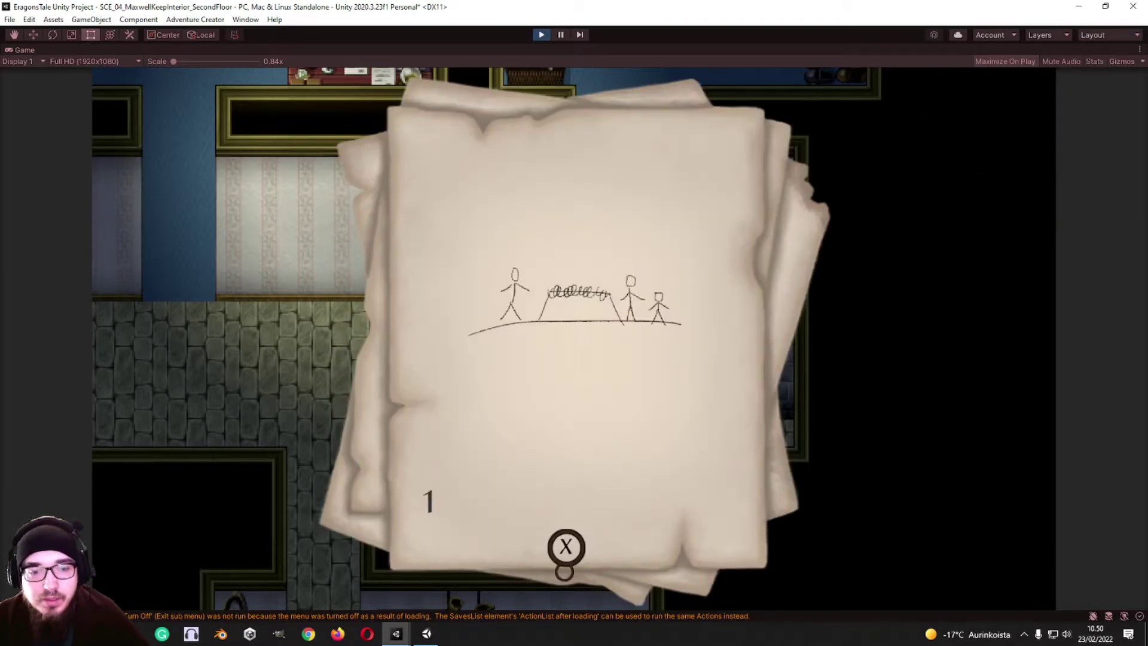
click(566, 547)
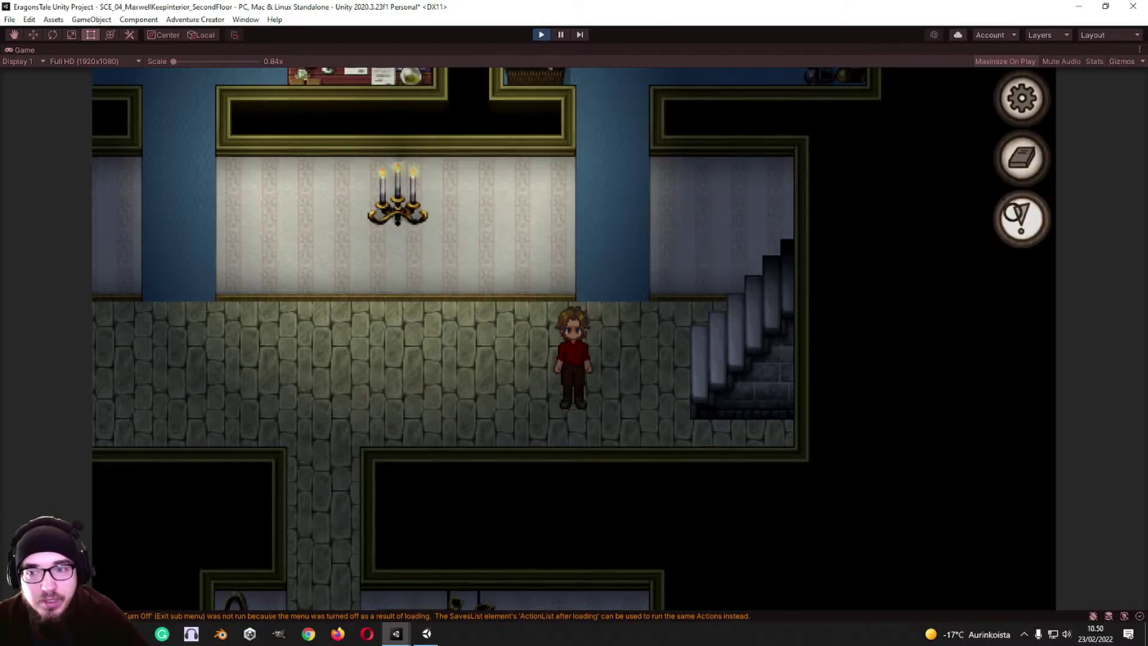
click(1021, 216)
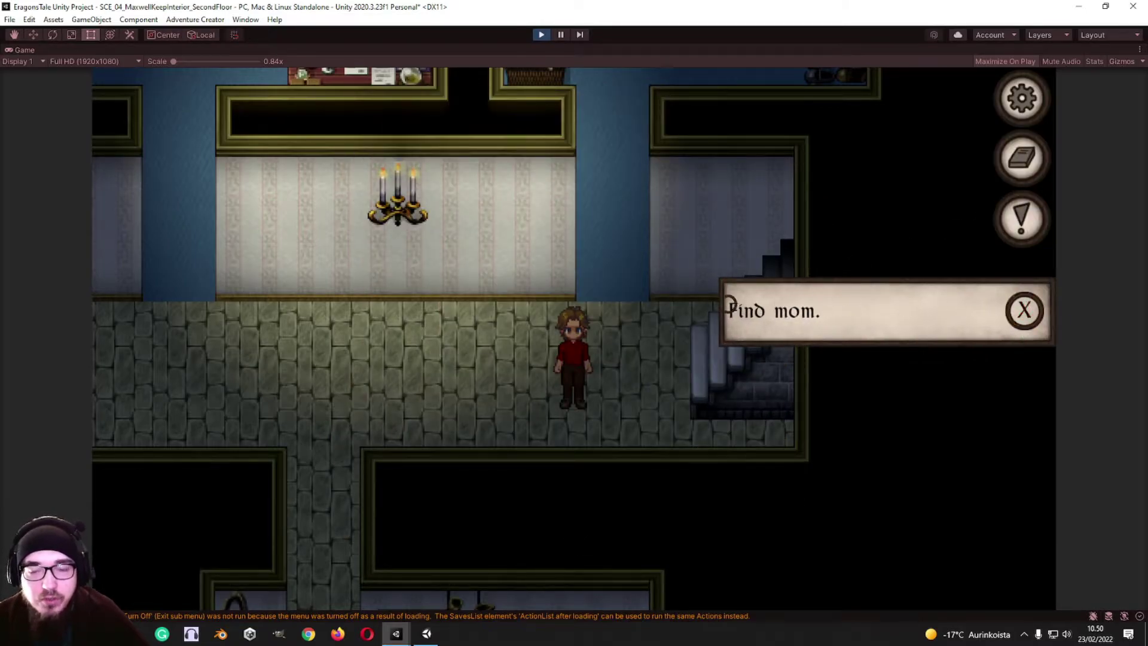
click(1025, 312)
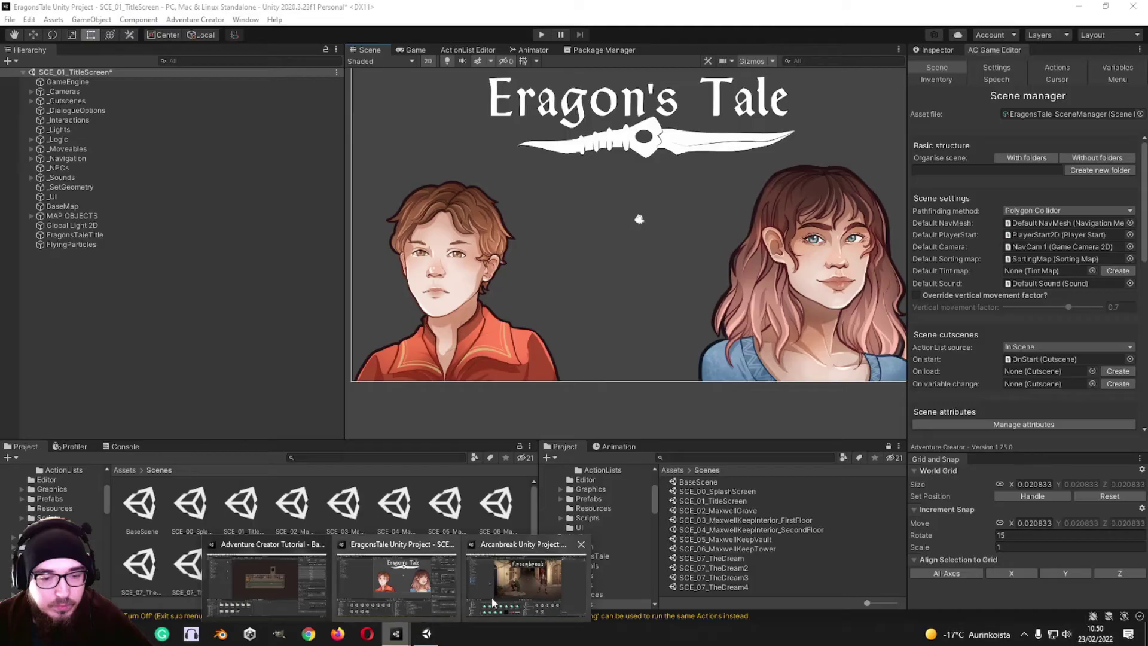
click(491, 597)
- Open Arcanbreak's Menu manager and preview the BlackScreen, Pause and Options menus
click(585, 247)
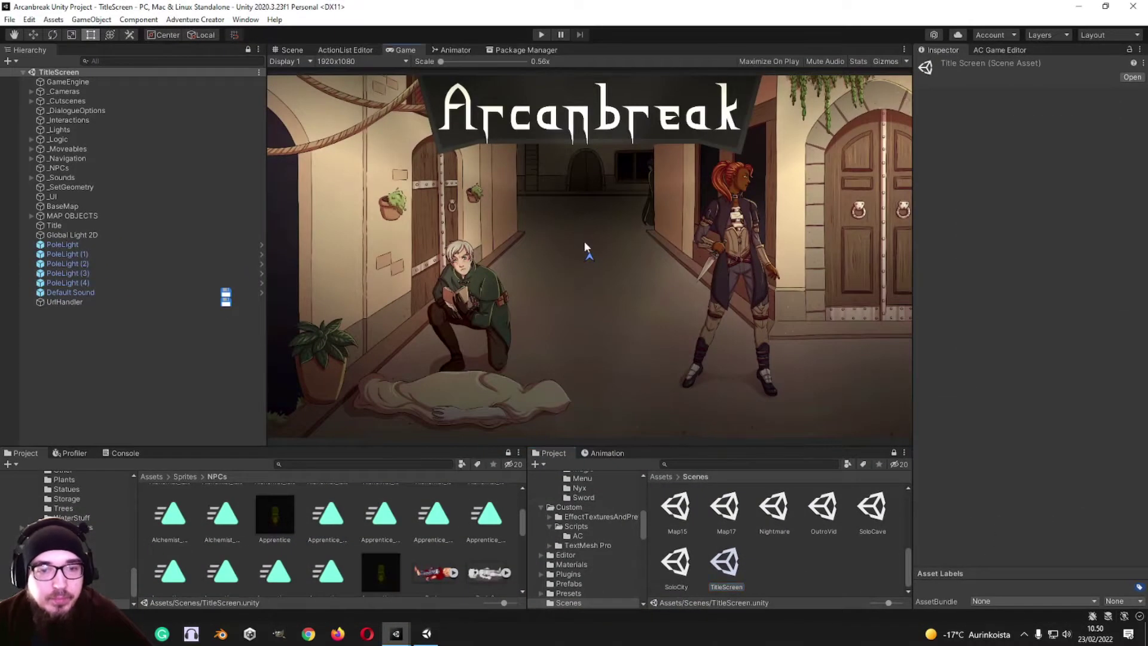
click(1007, 50)
click(1118, 80)
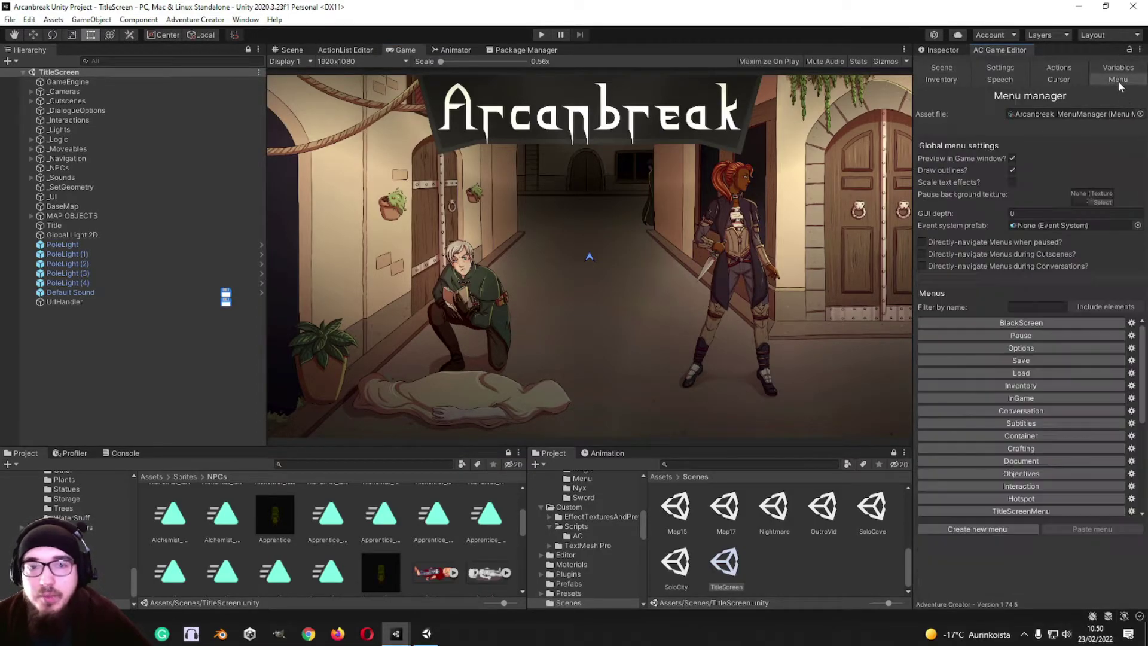
click(1014, 335)
click(1013, 323)
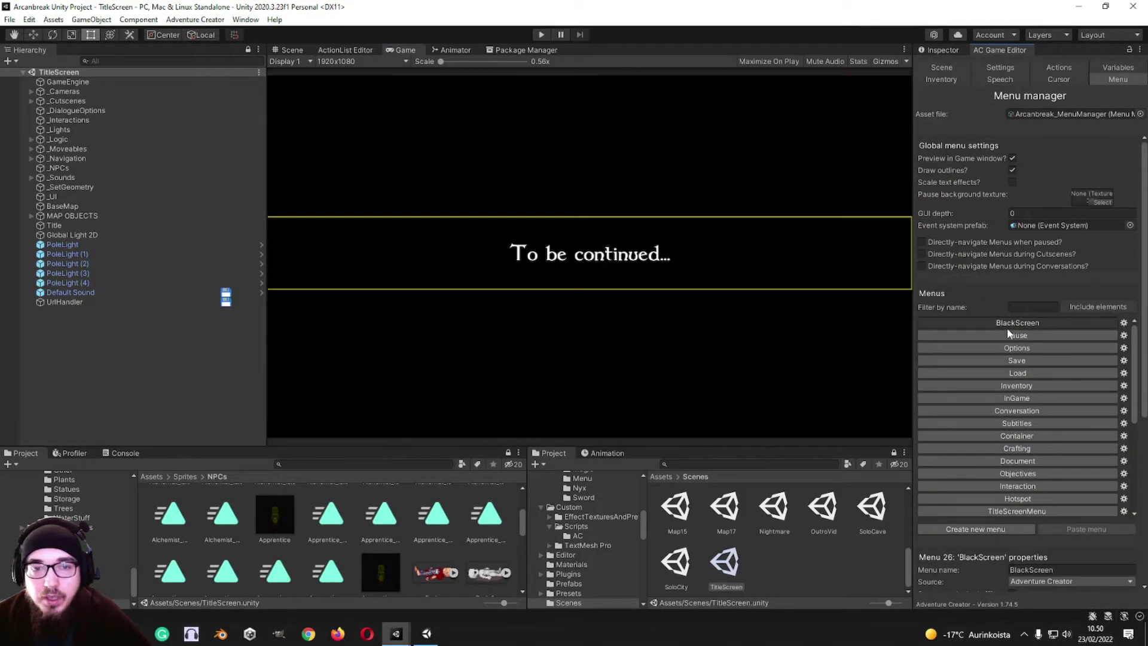
click(1010, 335)
click(1017, 349)
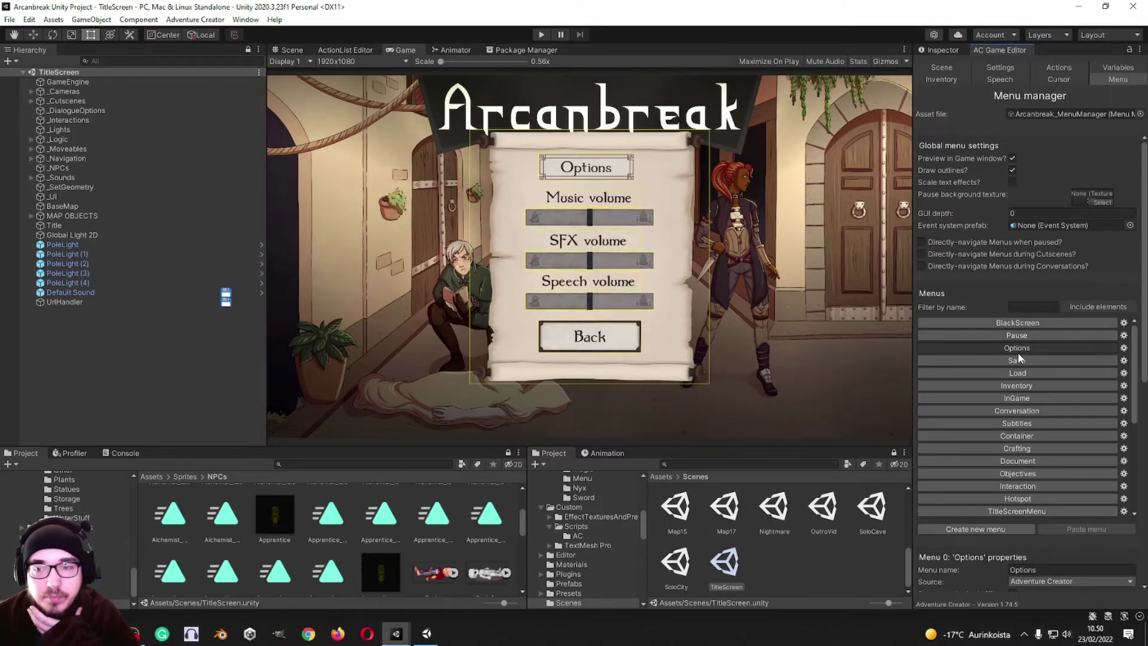
- Preview Save, Load, Inventory, InGame, Conversation and Subtitles, revisiting Conversation, InGame and Subtitles
click(1015, 362)
click(1015, 371)
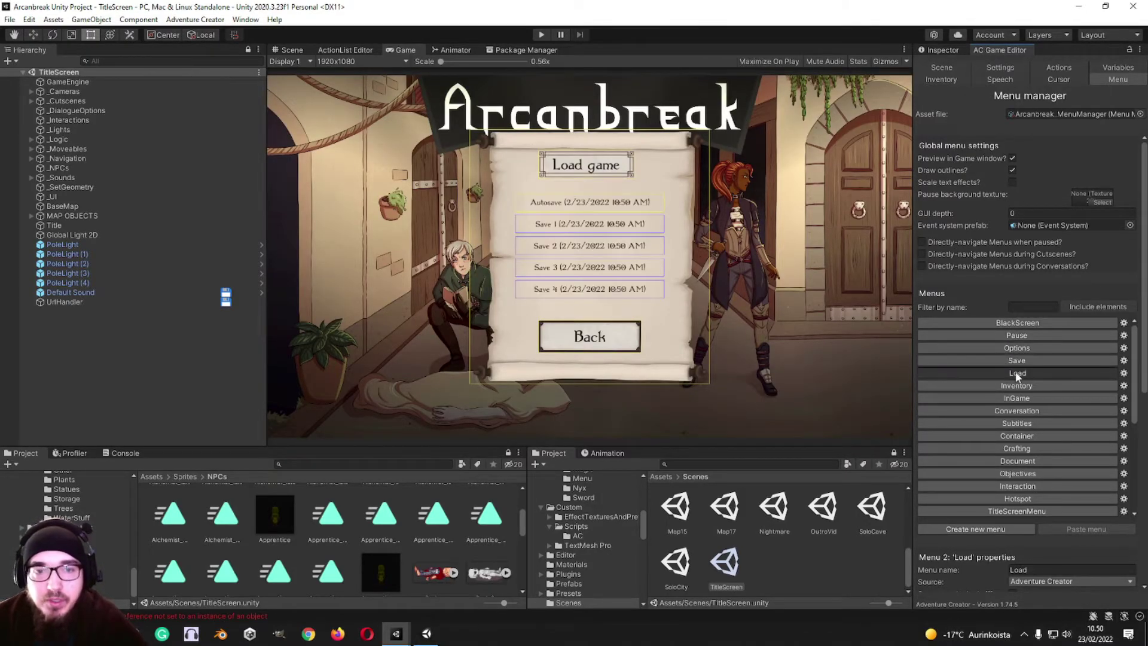
click(1023, 387)
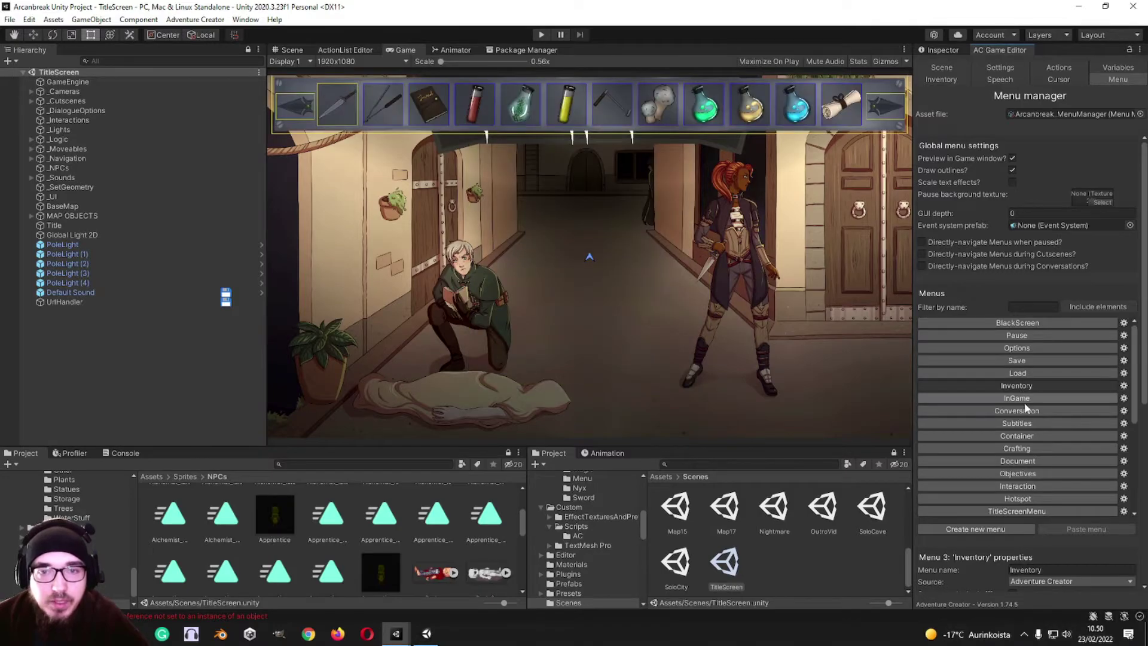
click(1024, 399)
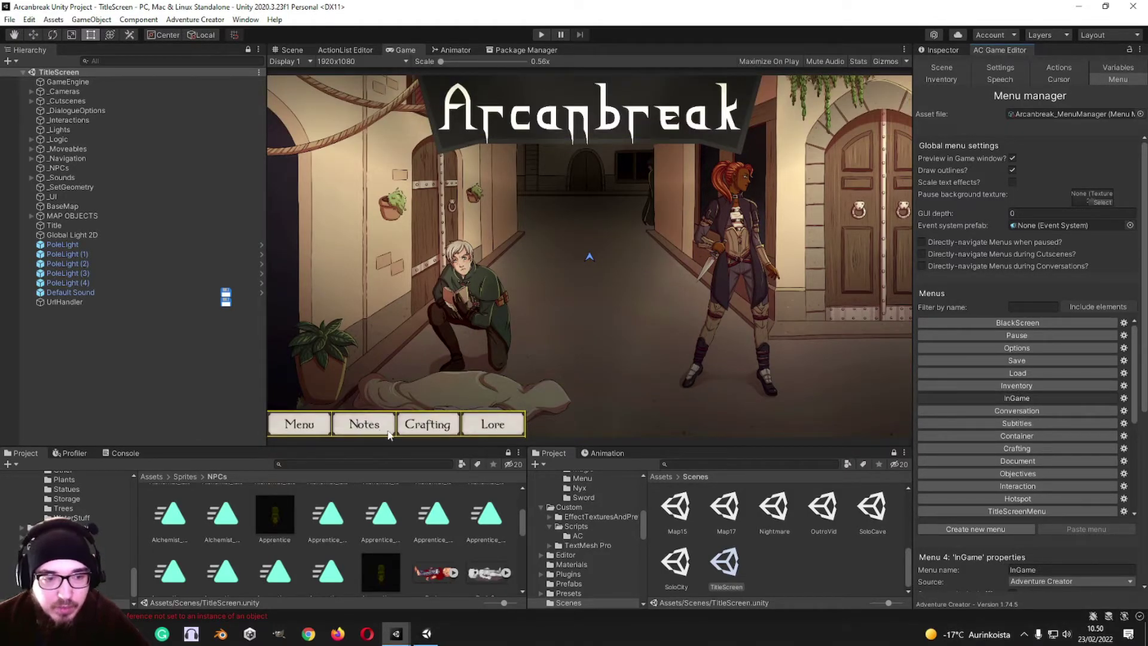
click(954, 410)
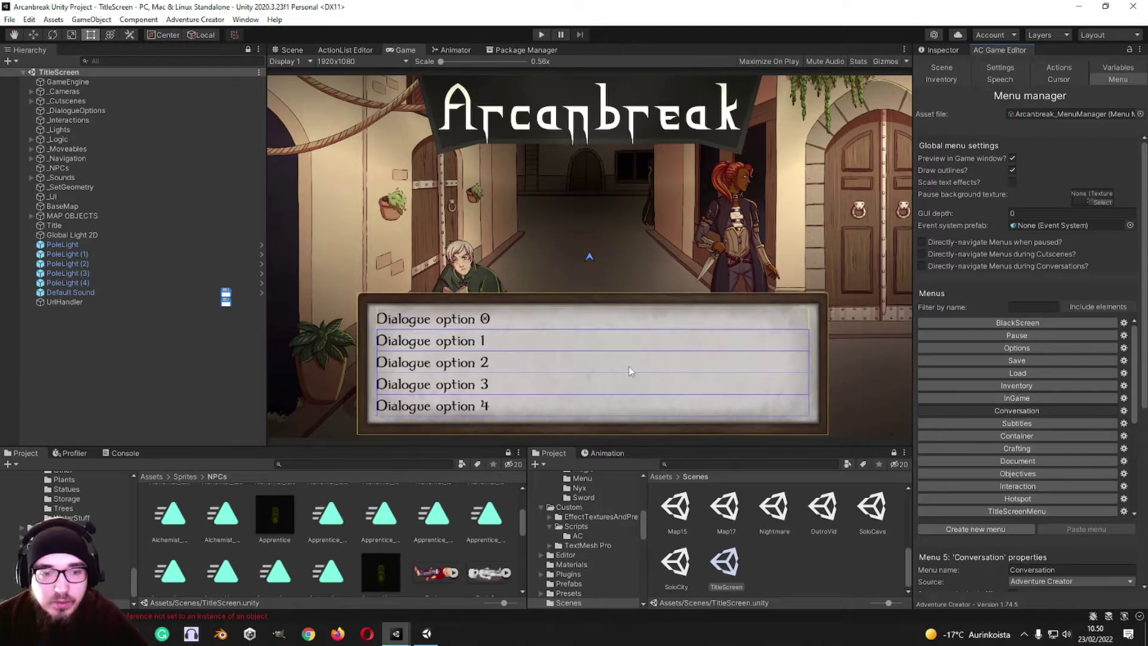
click(1016, 422)
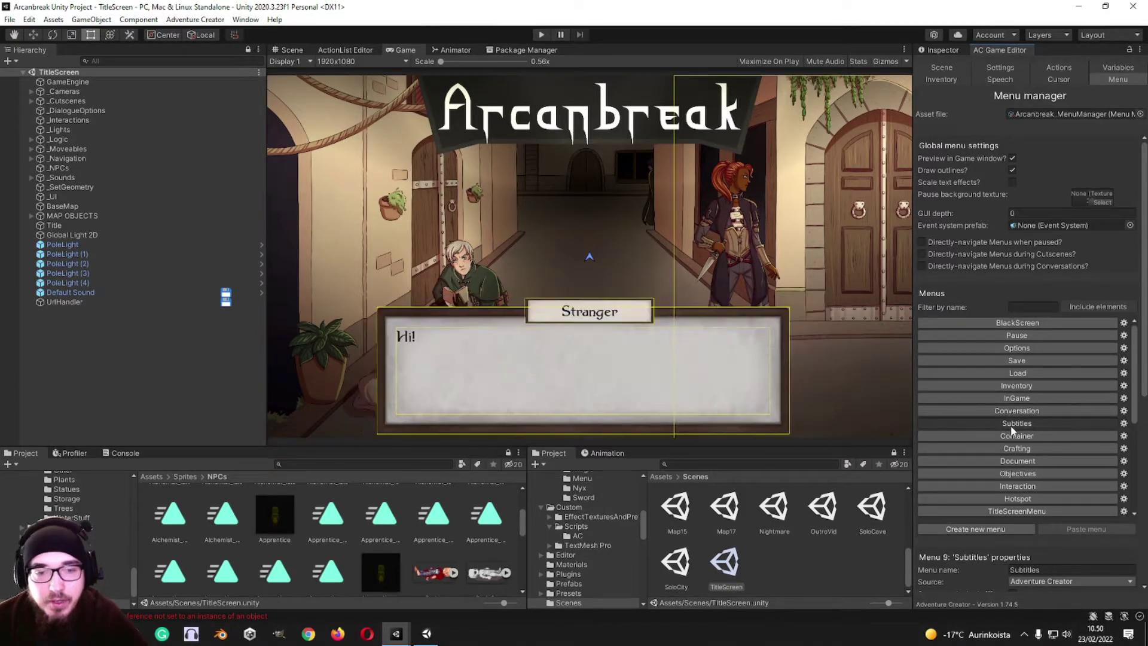
click(1040, 411)
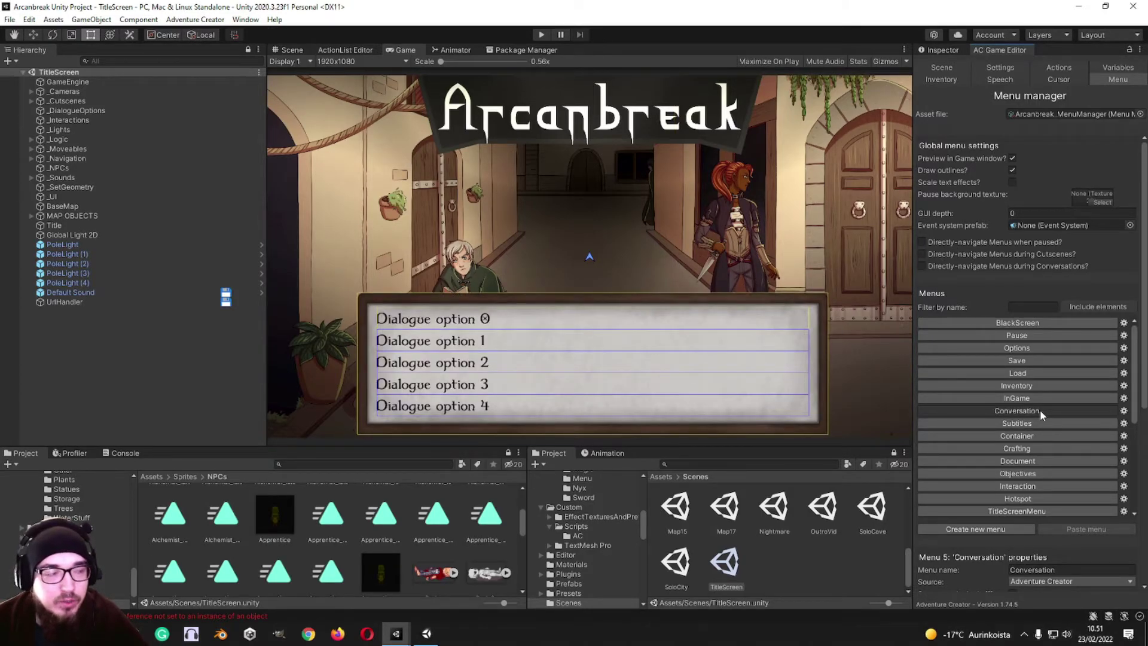
click(1040, 400)
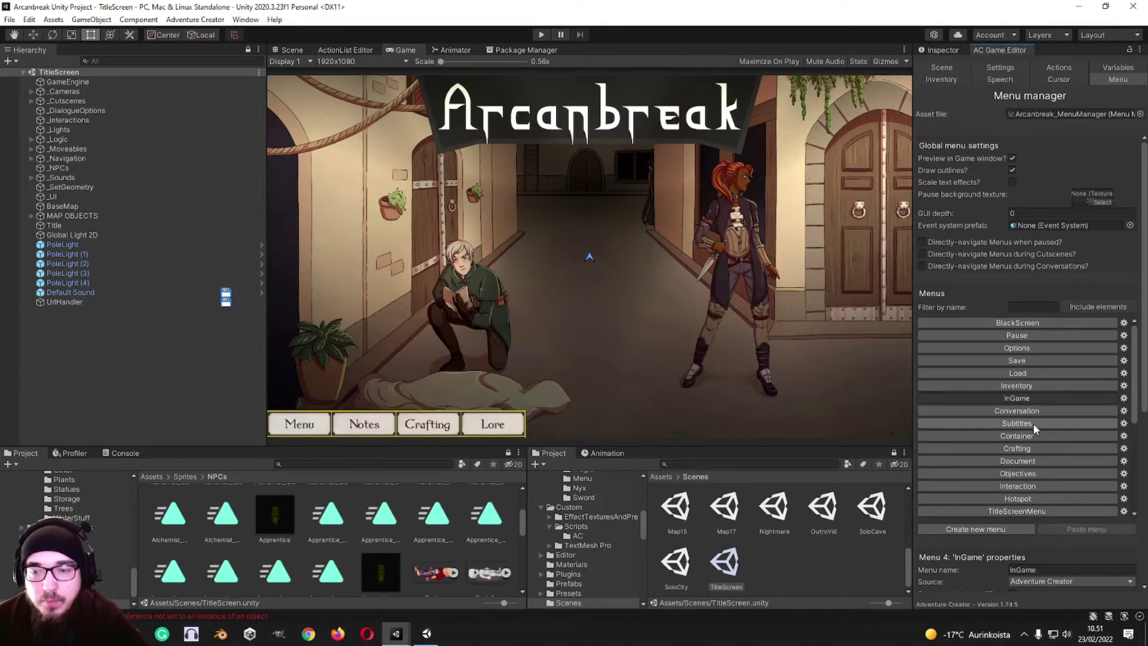
click(1033, 423)
- Preview Arcanbreak's Container, Crafting and Objectives menus, then uncheck 'Draw outlines?'
click(1056, 436)
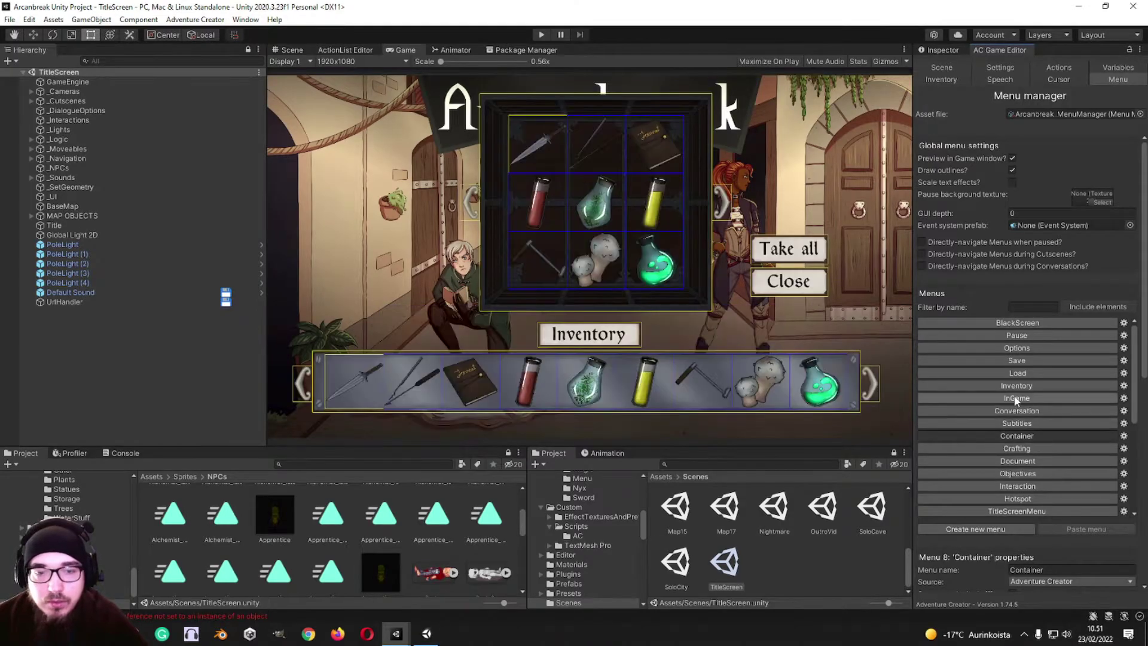
scroll(1062, 412, down, 4)
scroll(1052, 395, up, 4)
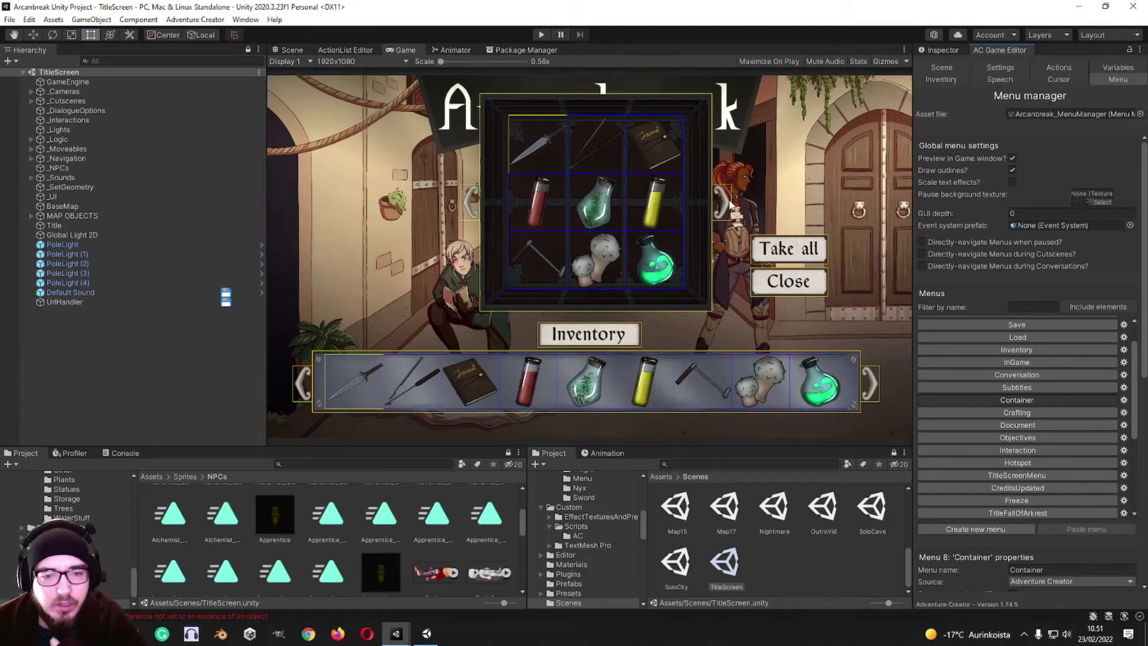
click(1004, 412)
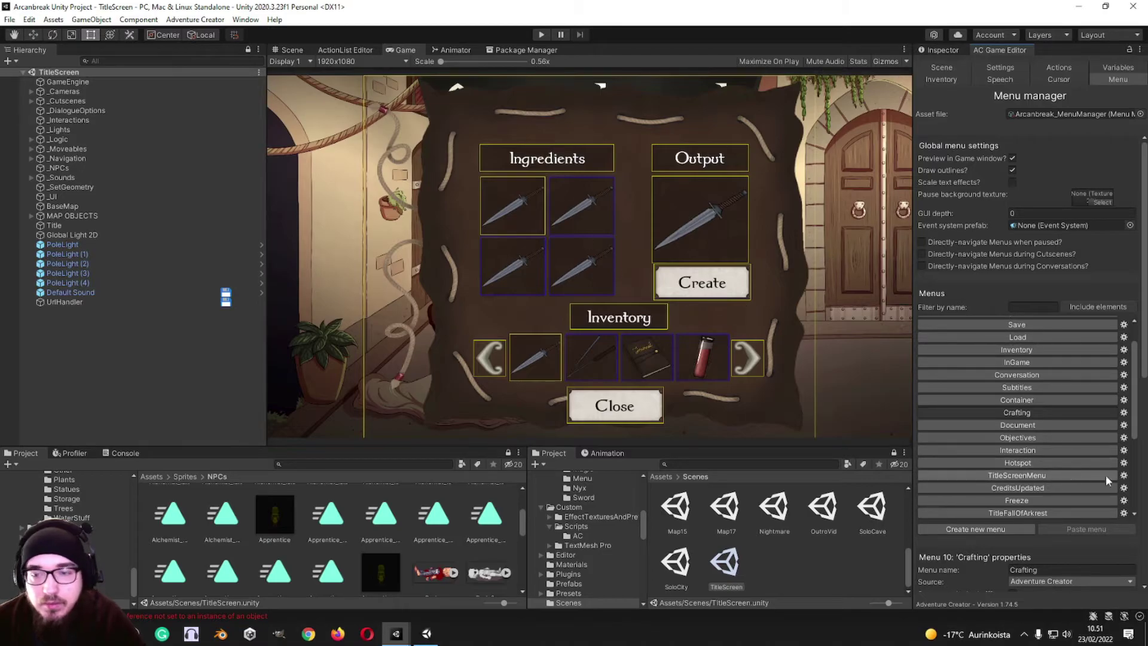
click(1018, 436)
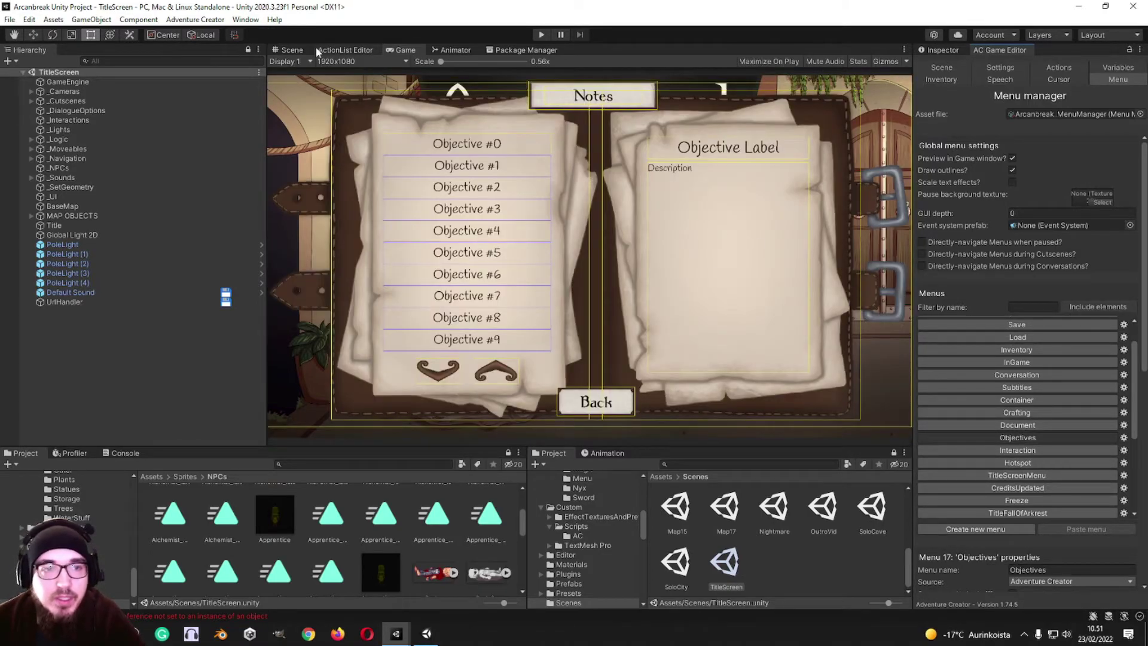
click(1016, 170)
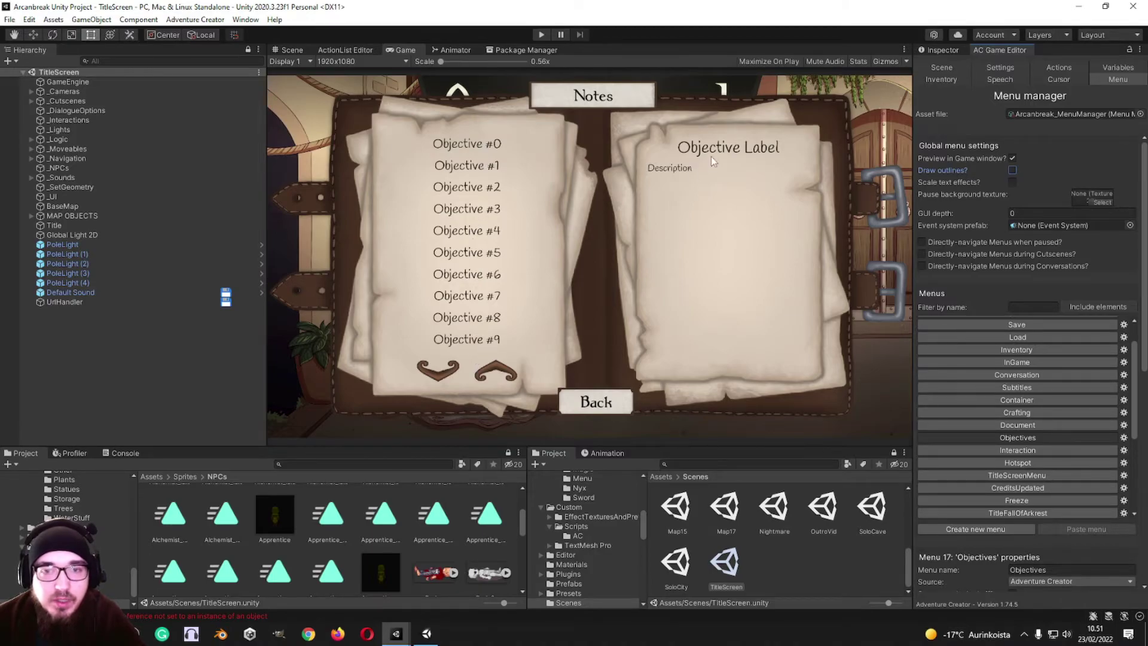
- Preview the Hotspot, Interaction, TitleScreenMenu, CreditsUpdated and Freeze menus
click(1023, 462)
click(1021, 449)
click(1020, 462)
click(1021, 475)
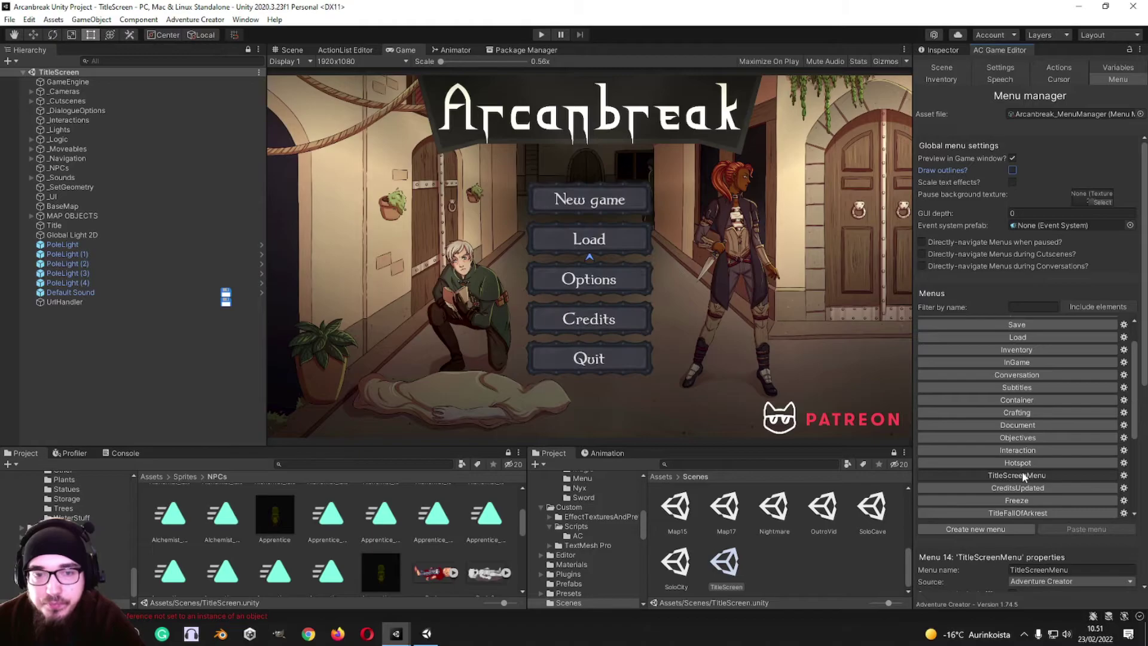
scroll(1017, 389, down, 4)
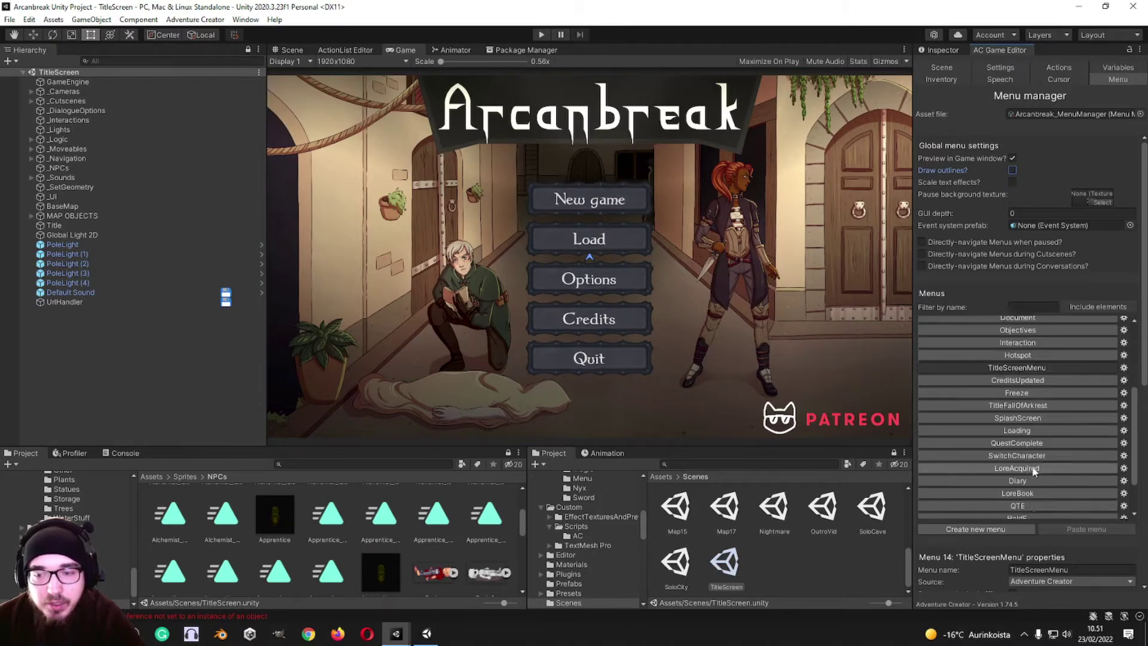
click(1017, 344)
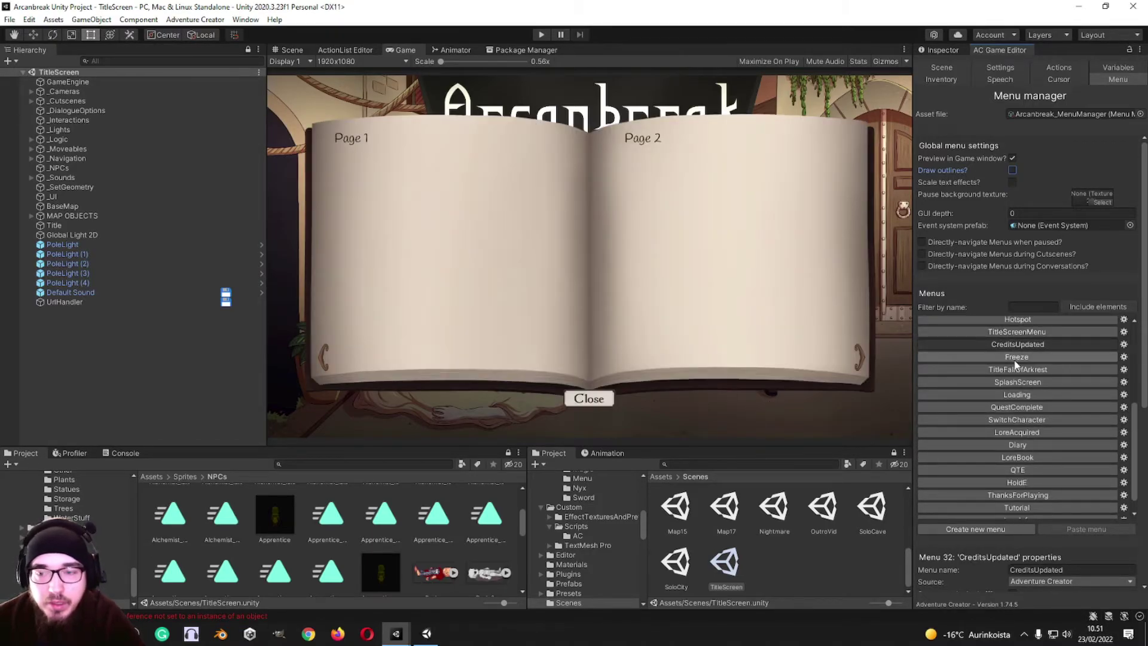
click(1016, 357)
- Preview TitleFallOfArkrest, SplashScreen, Loading, QuestComplete, SwitchCharacter, LoreAcquired, Diary, LoreBook and QTE
click(1022, 370)
click(1021, 381)
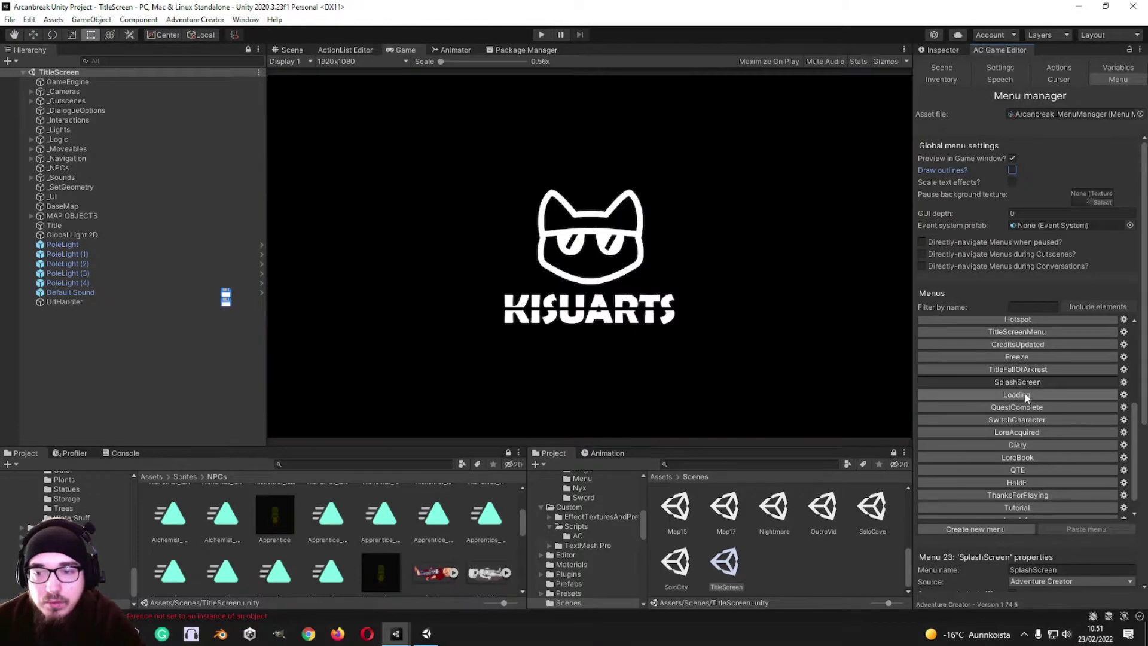
click(1024, 394)
click(1027, 407)
click(1031, 420)
click(1034, 433)
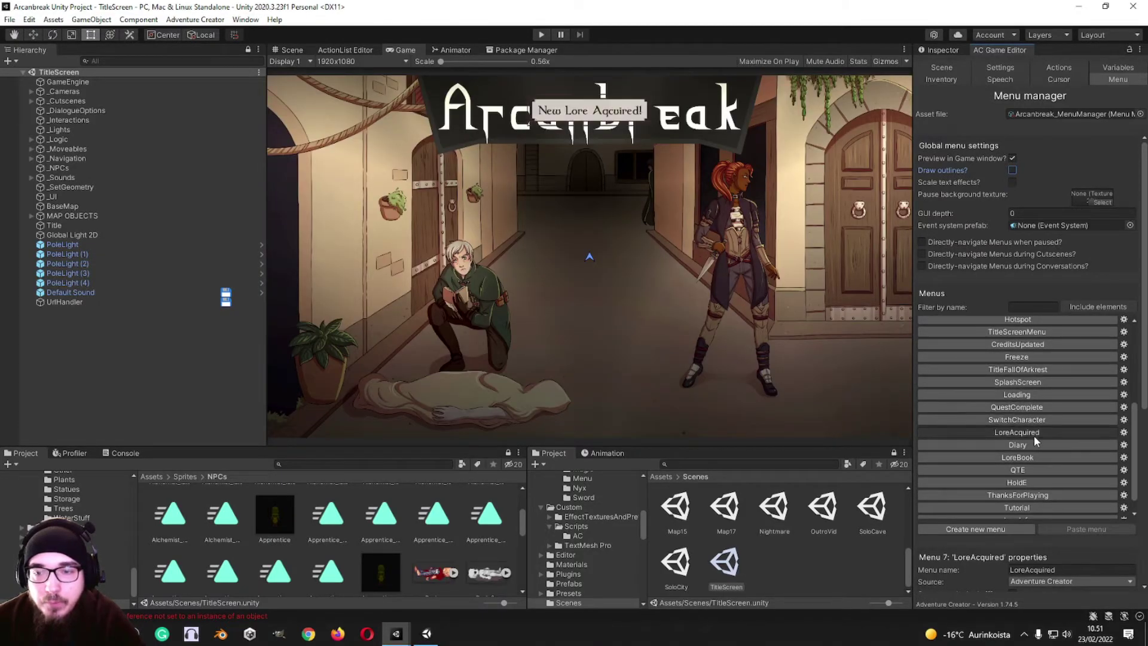
click(1034, 444)
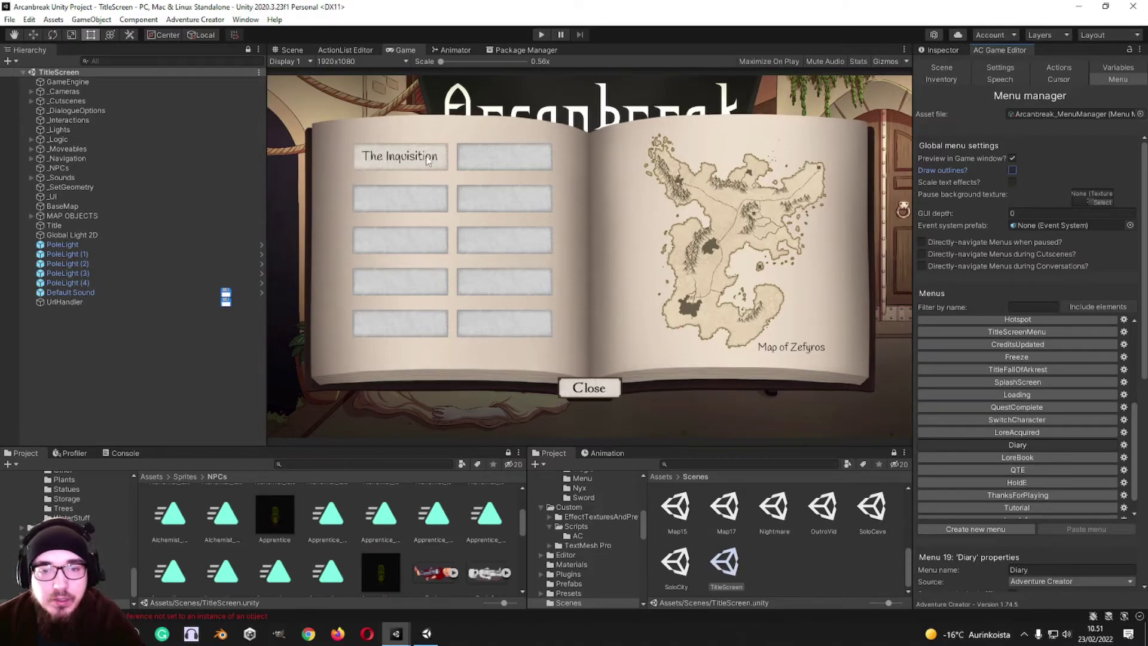
scroll(1053, 420, down, 1)
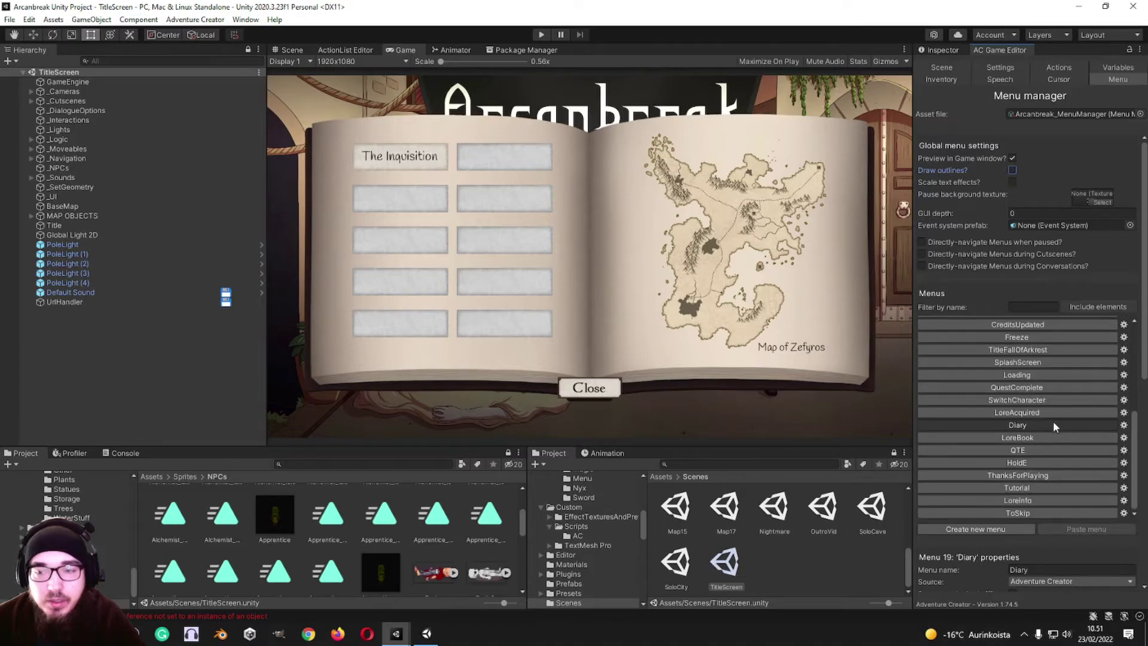
click(1028, 438)
click(1028, 450)
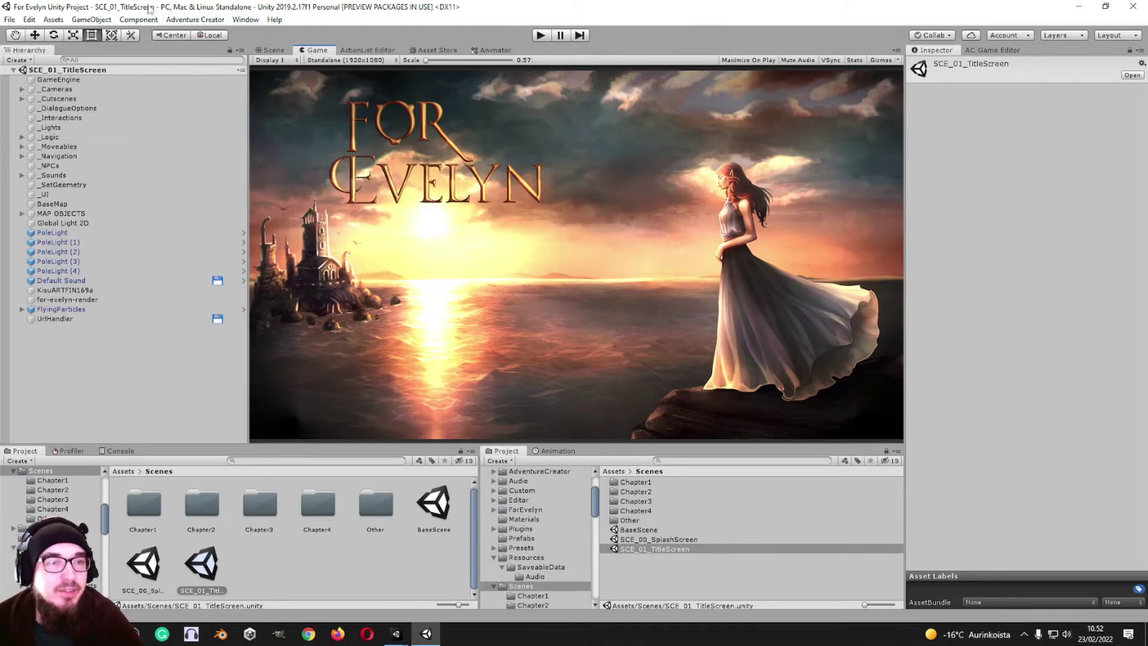
- Show For Evelyn's Menu manager list in the AC Game Editor and preview CharacterIntros
click(991, 50)
click(1116, 76)
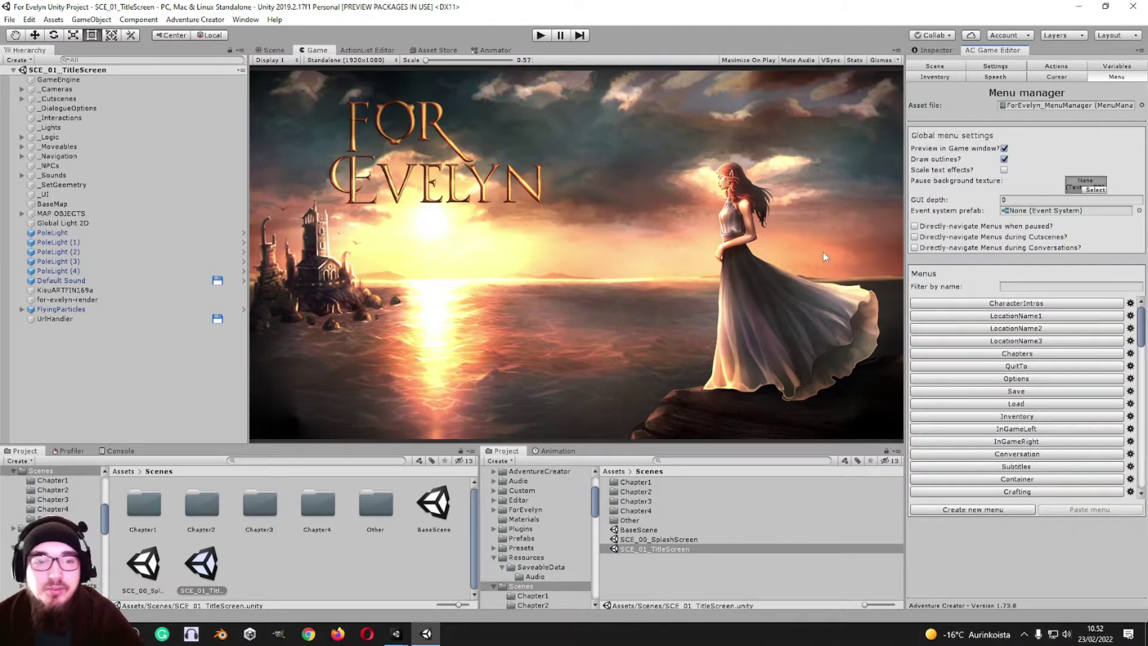
click(1018, 306)
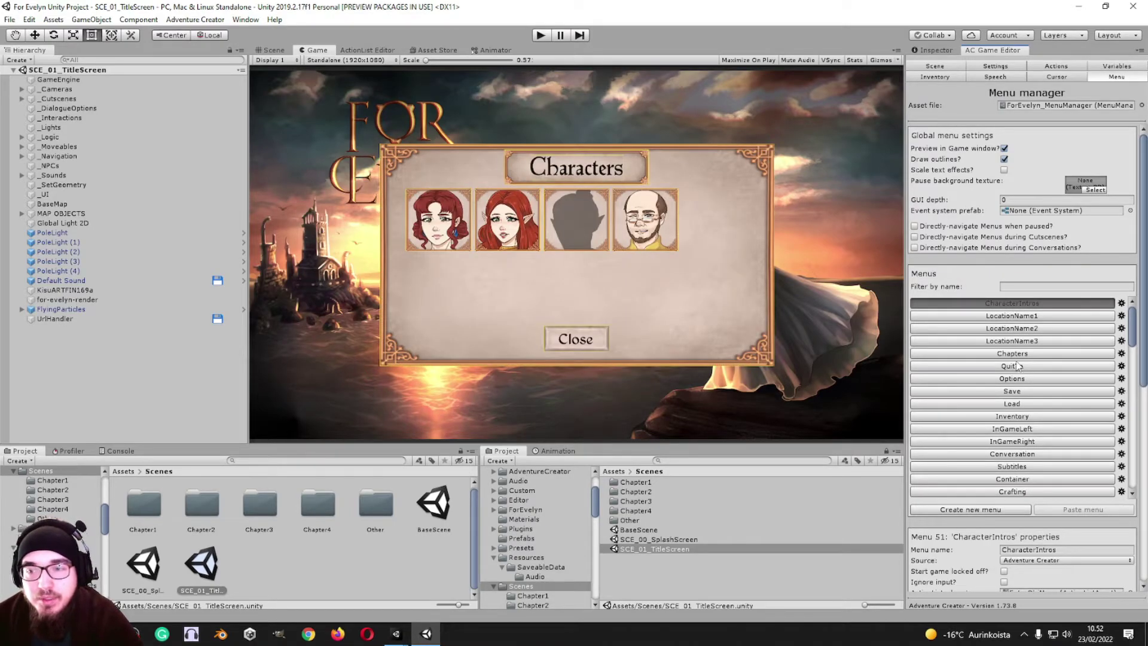
scroll(1018, 365, down, 15)
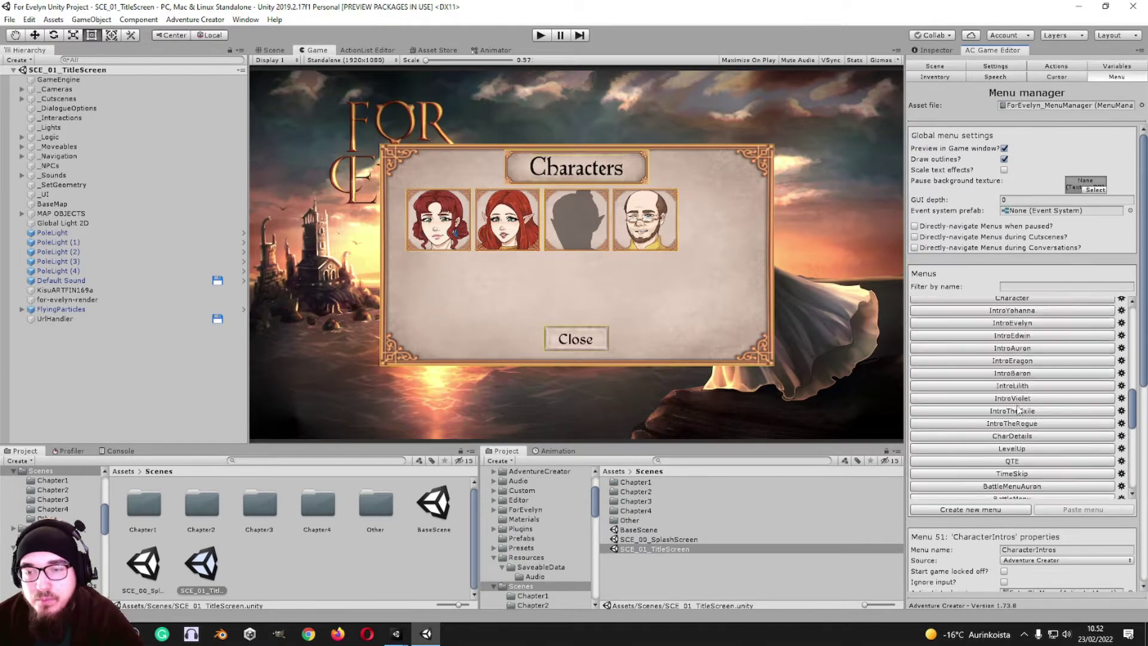
scroll(1018, 410, up, 15)
scroll(547, 220, up, 1)
scroll(621, 272, down, 1)
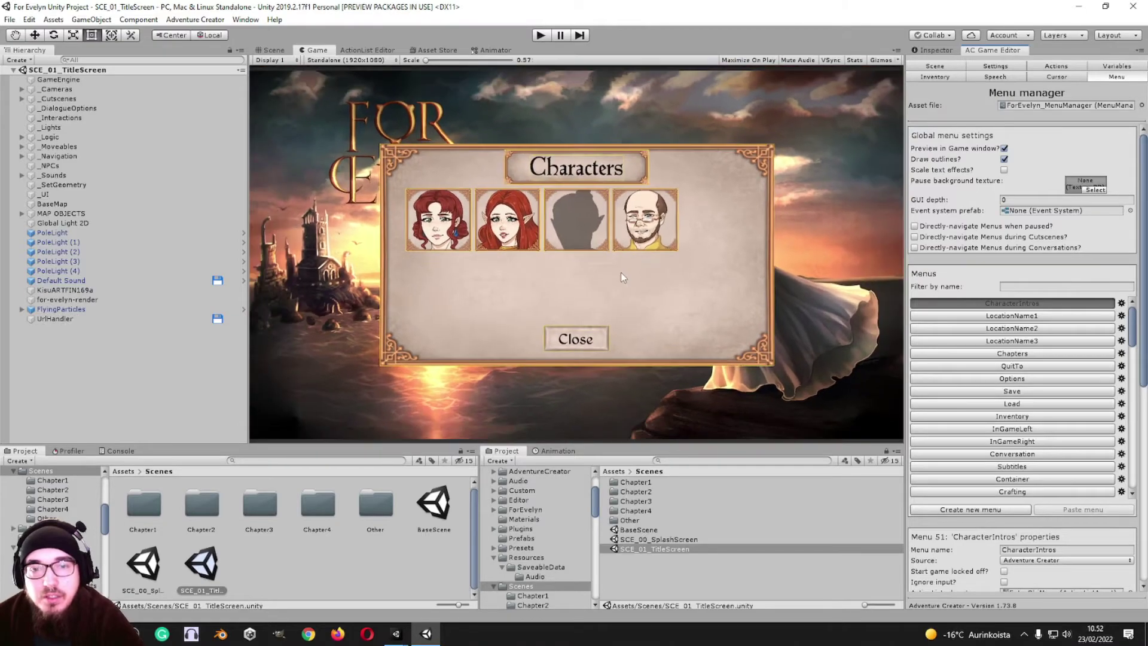
- Preview the LocationName1-3, Chapters, QuitTo, Options, Save and Load menus
click(993, 317)
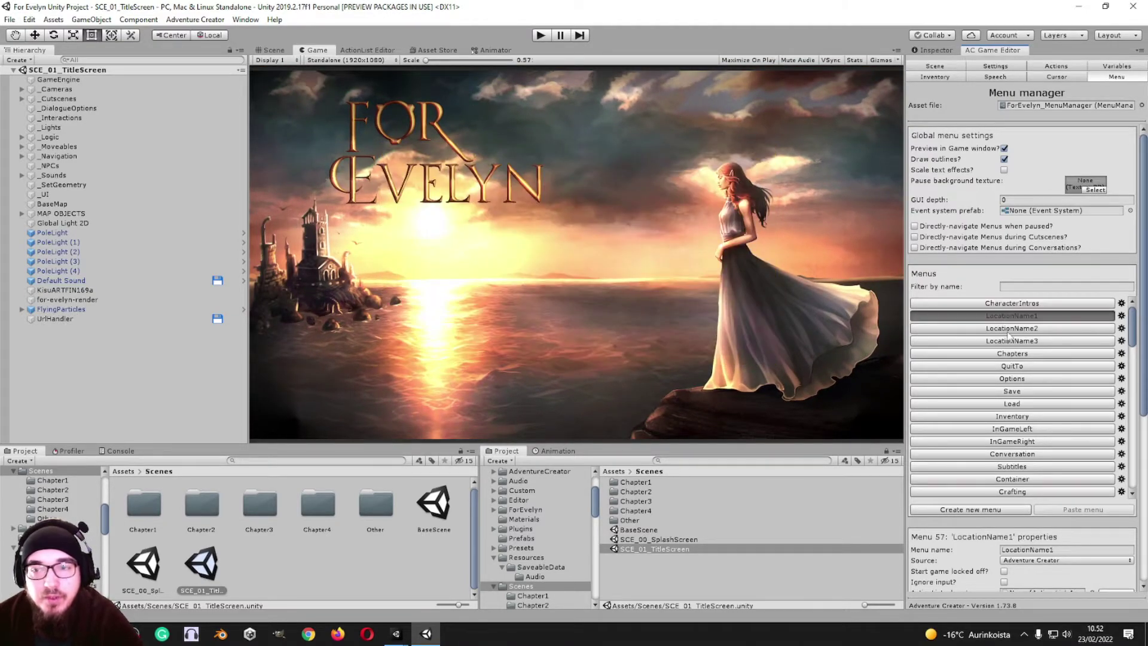
click(1010, 329)
click(1010, 343)
click(1010, 355)
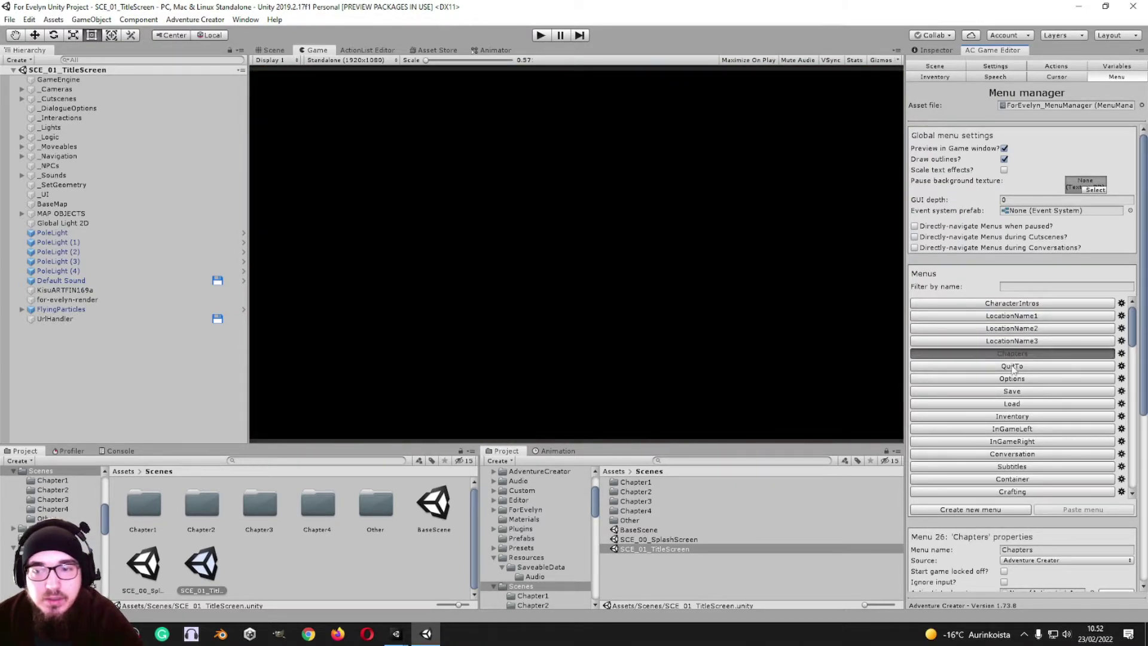
click(1013, 368)
click(1021, 381)
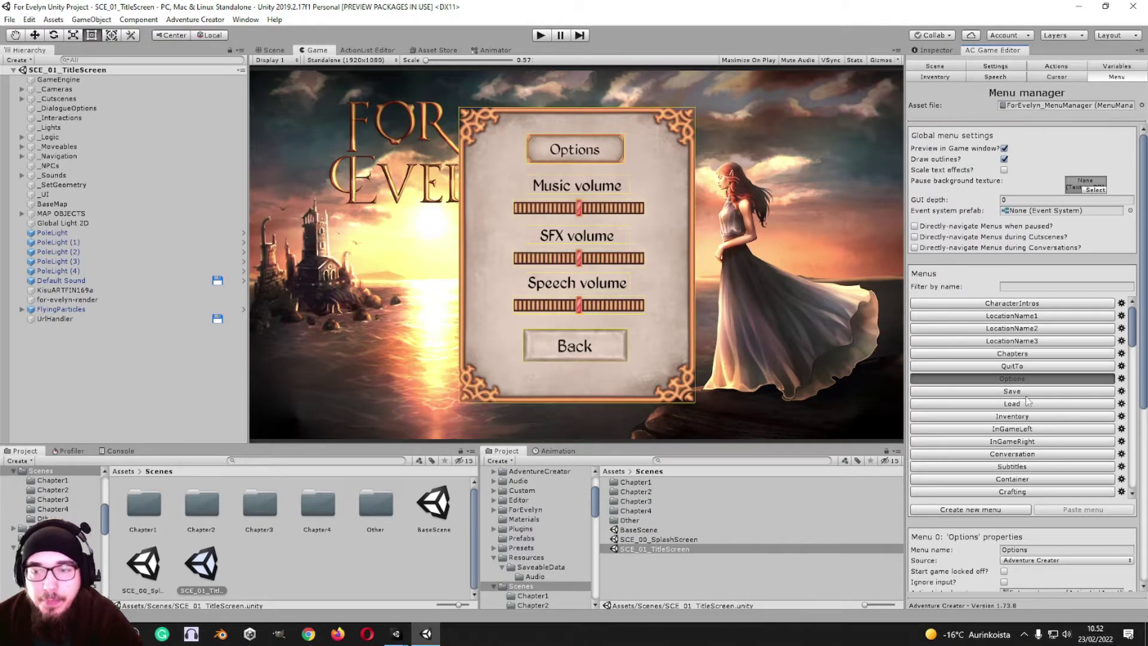
click(1026, 392)
click(1022, 404)
- Compare the Inventory bar, InGameLeft and InGameRight icons, and Conversation dialogue options
click(1027, 417)
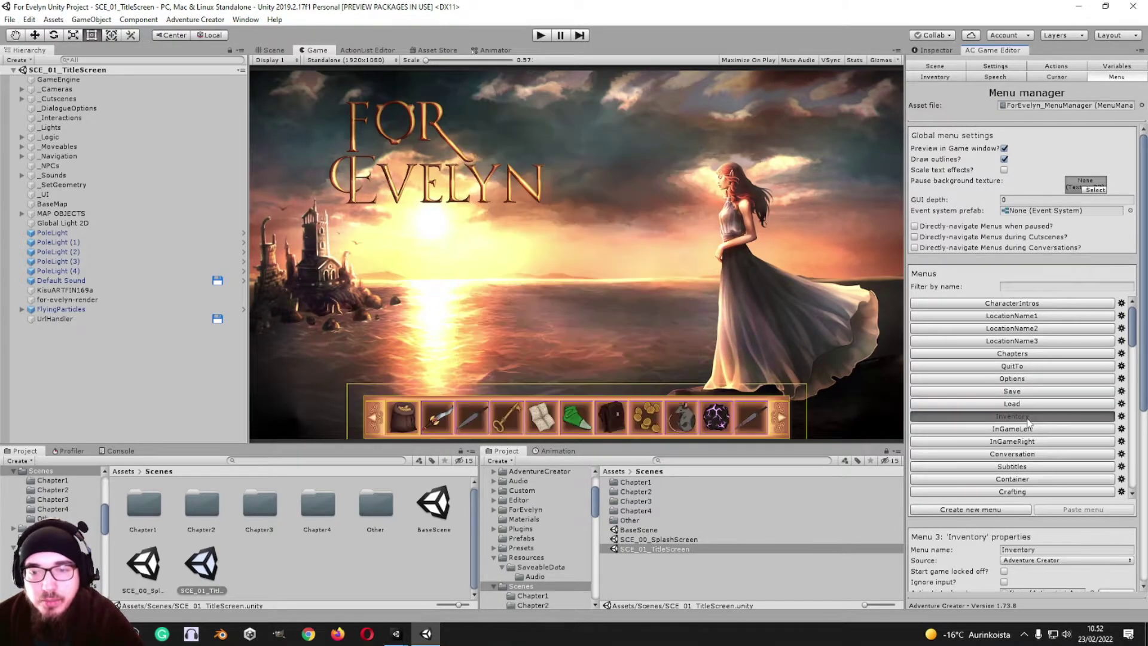
click(1018, 429)
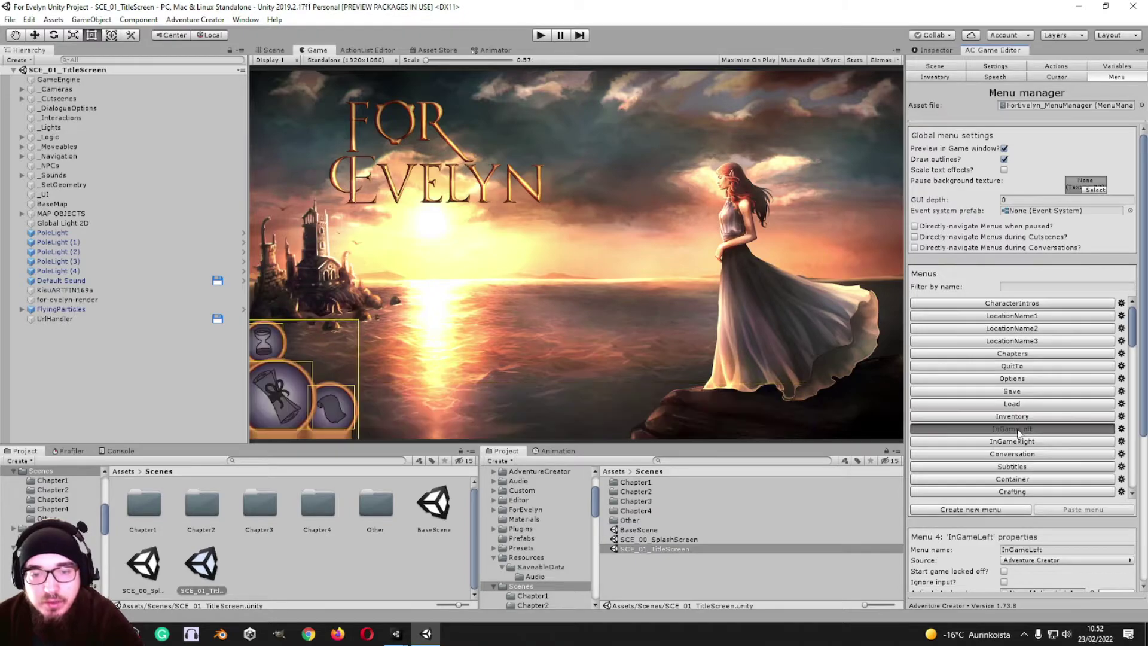
click(1022, 443)
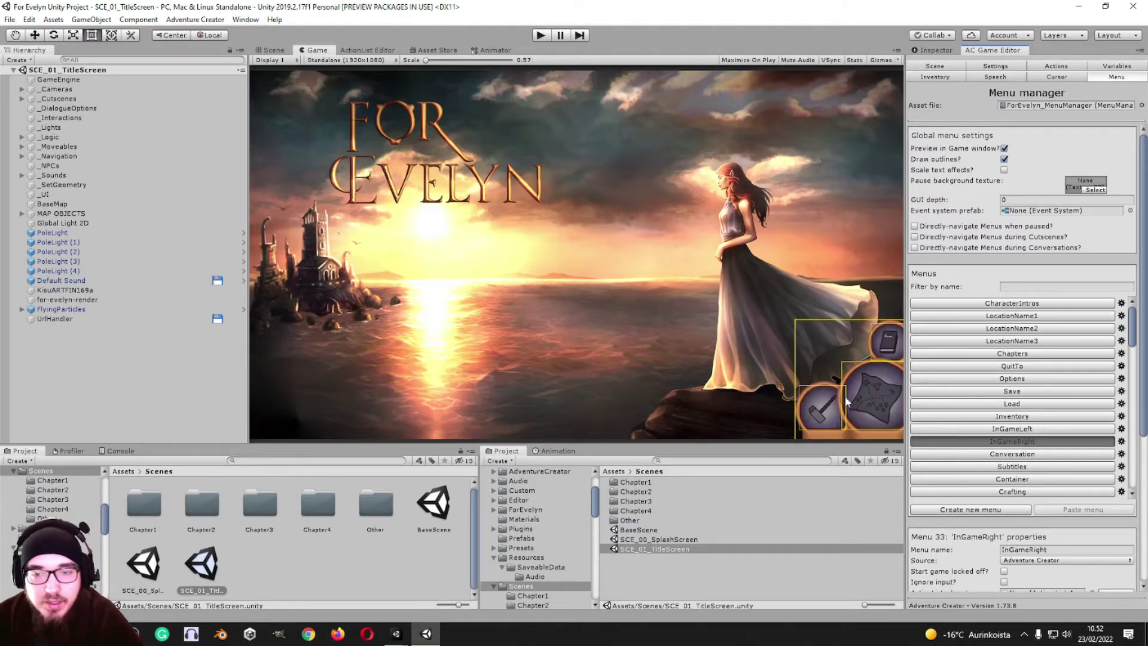
click(944, 425)
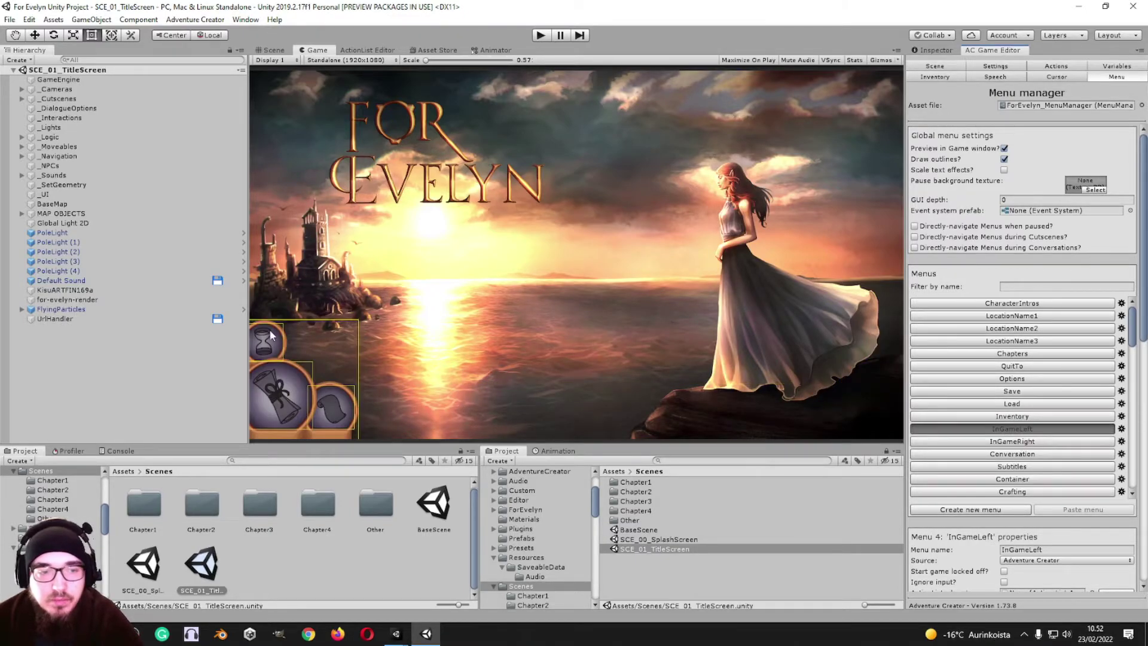
click(1022, 443)
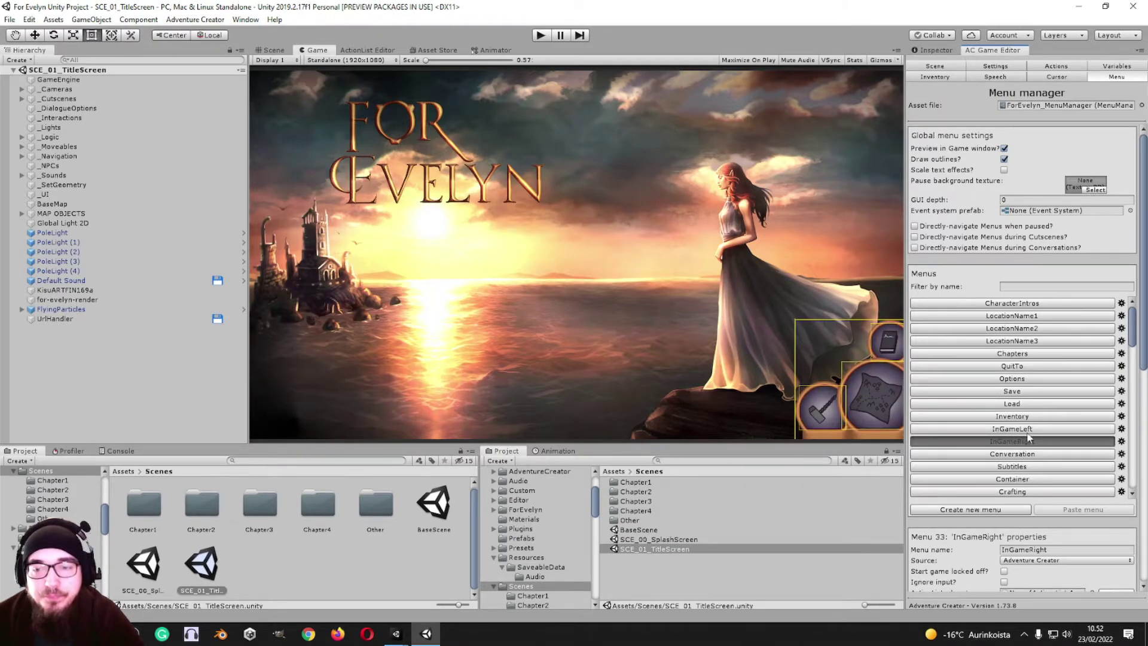
click(1015, 454)
click(1000, 441)
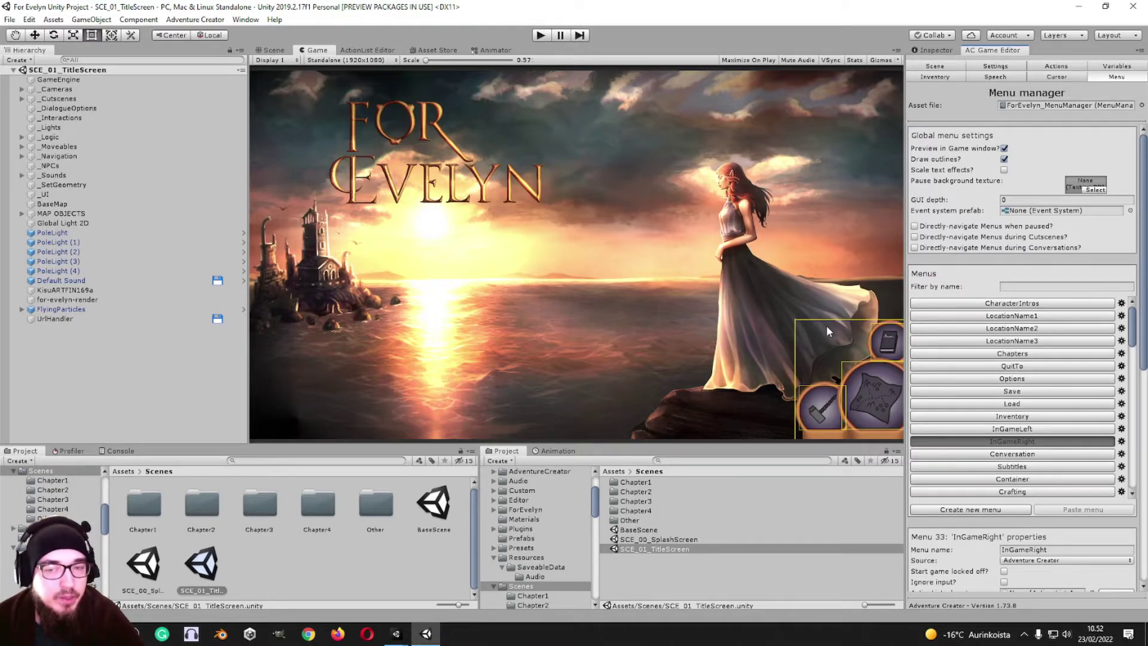
click(1032, 457)
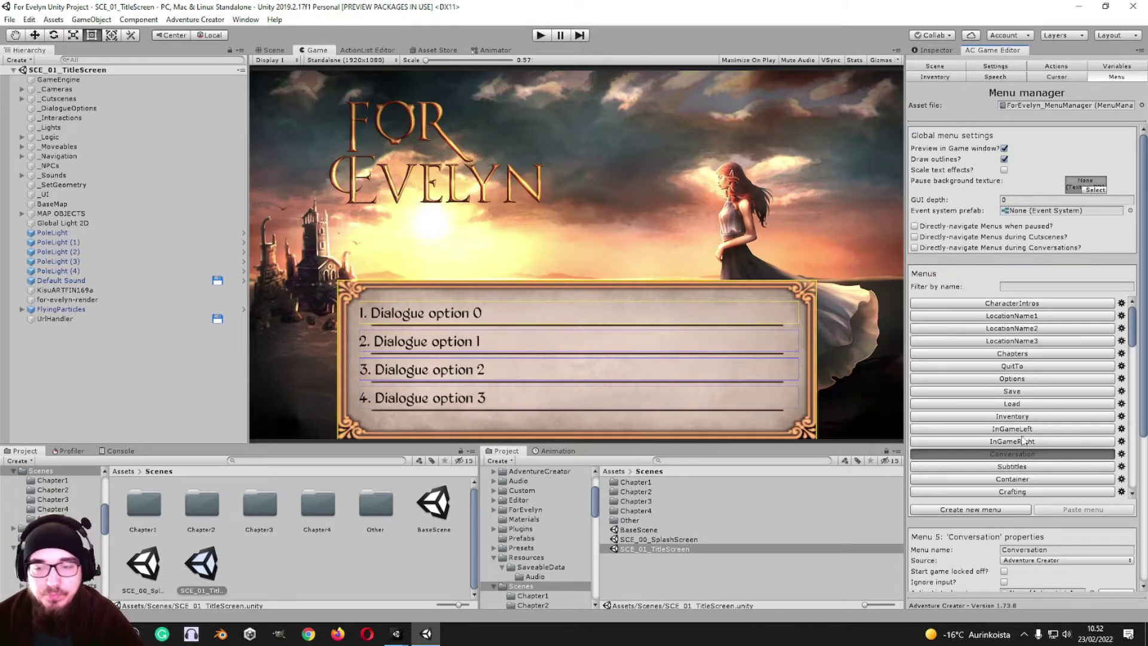
- Preview the Subtitles, Container, Crafting and Schematics menus
scroll(1024, 440, down, 2)
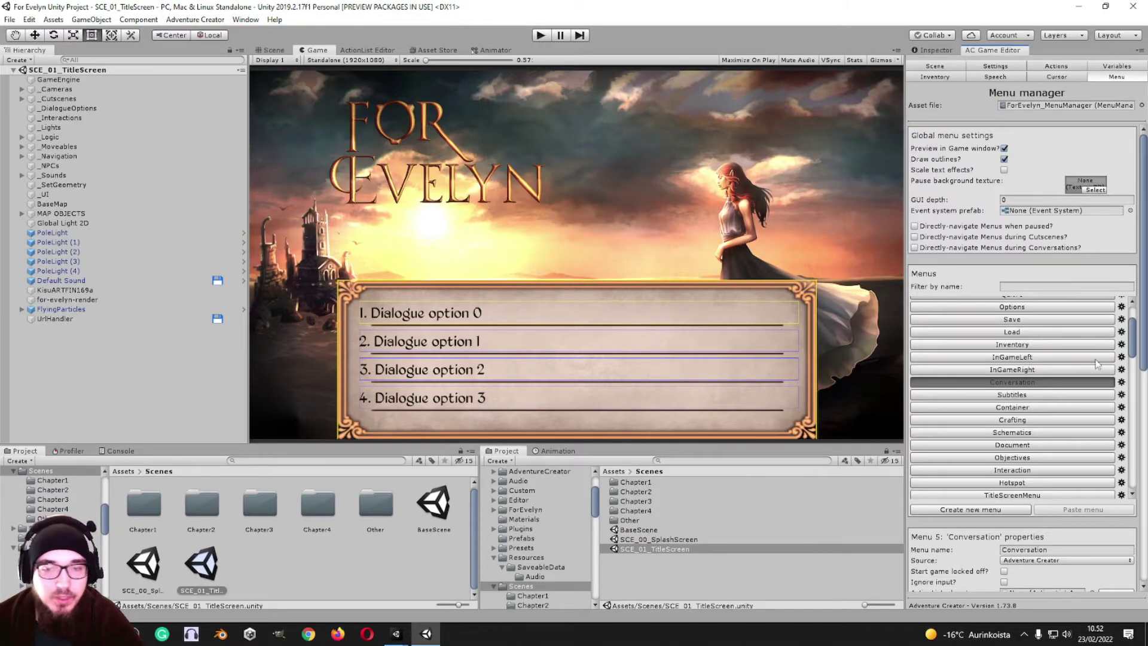
click(1033, 396)
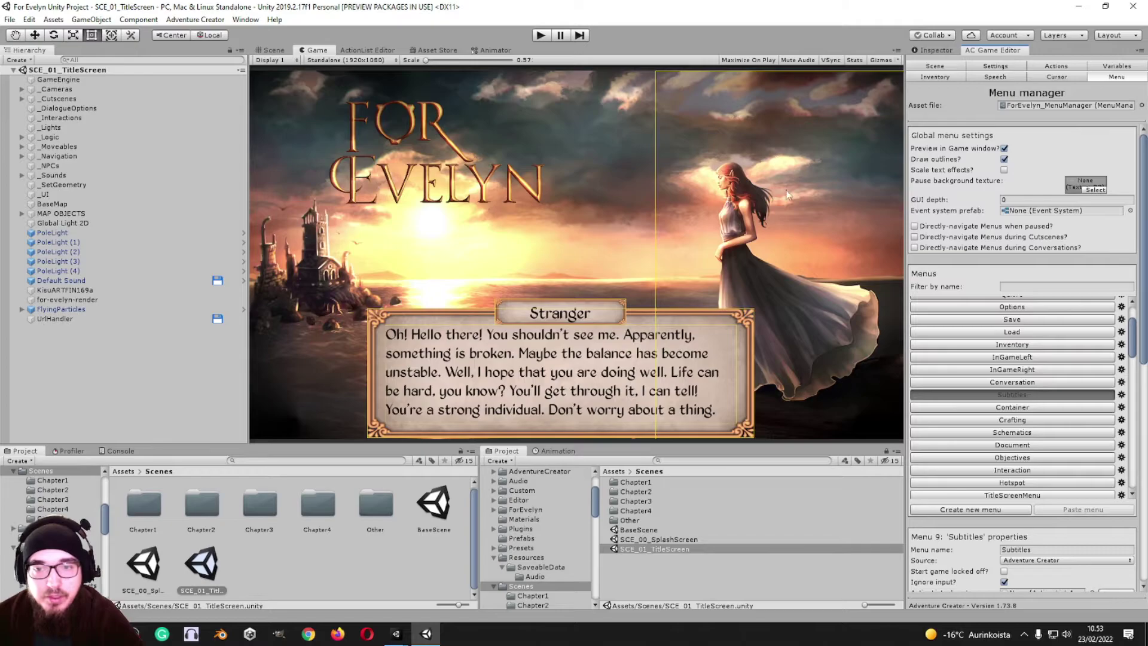
click(983, 408)
scroll(986, 385, down, 3)
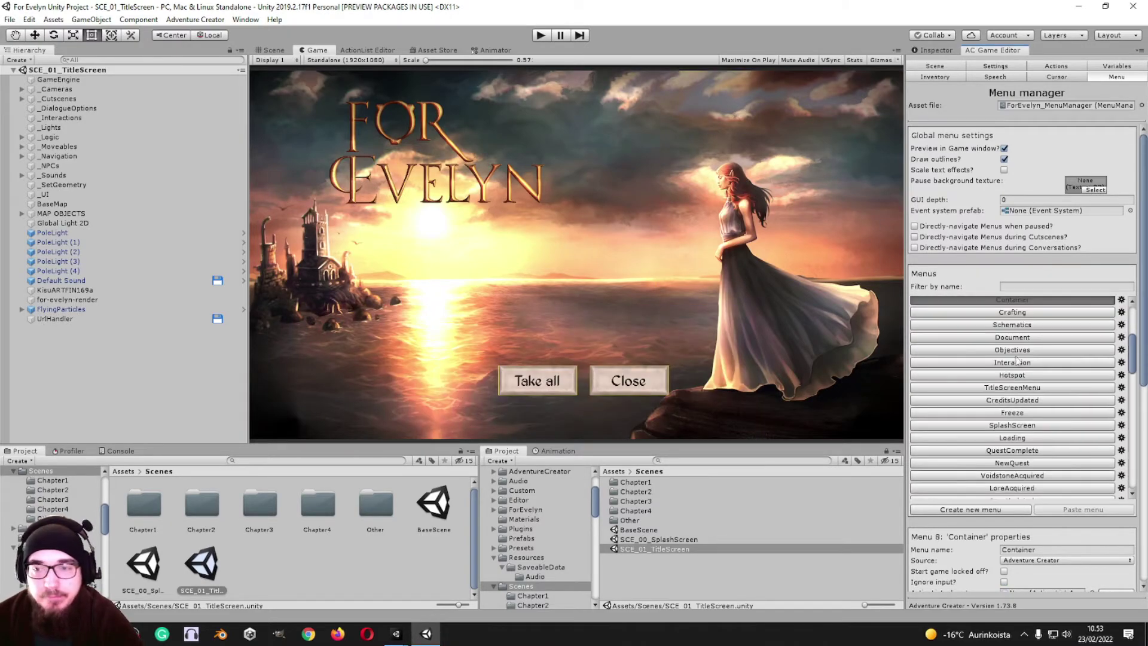
click(1009, 313)
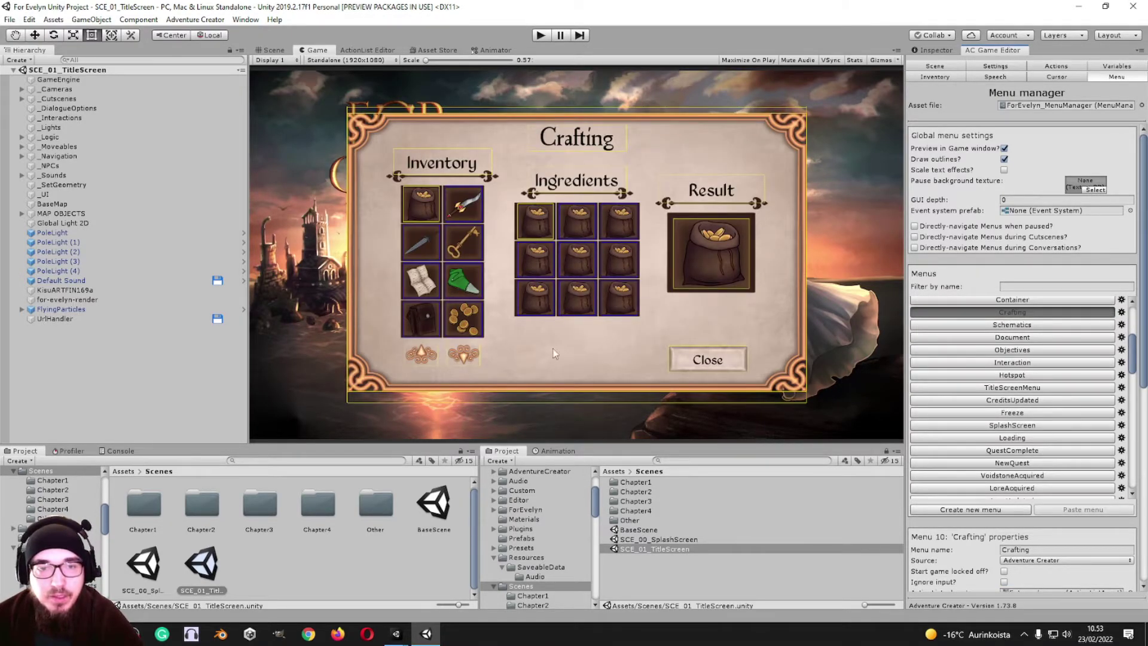
click(1024, 327)
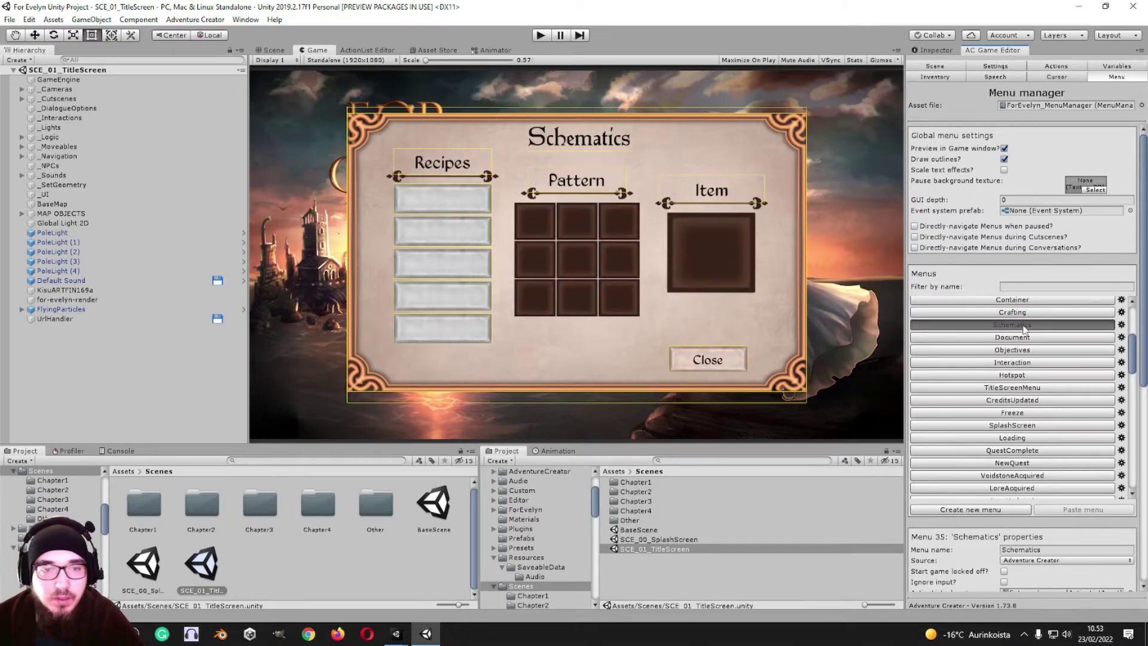
- Preview the Document, Objectives, Interaction, Hotspot and TitleScreenMenu menus
click(1022, 338)
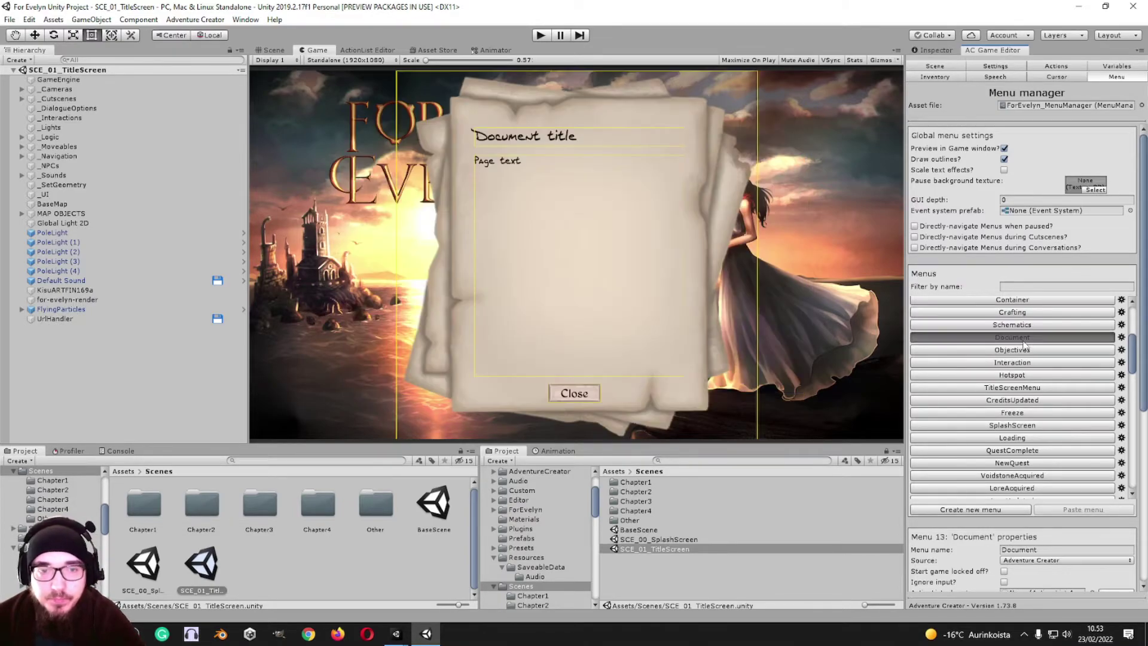
click(1032, 351)
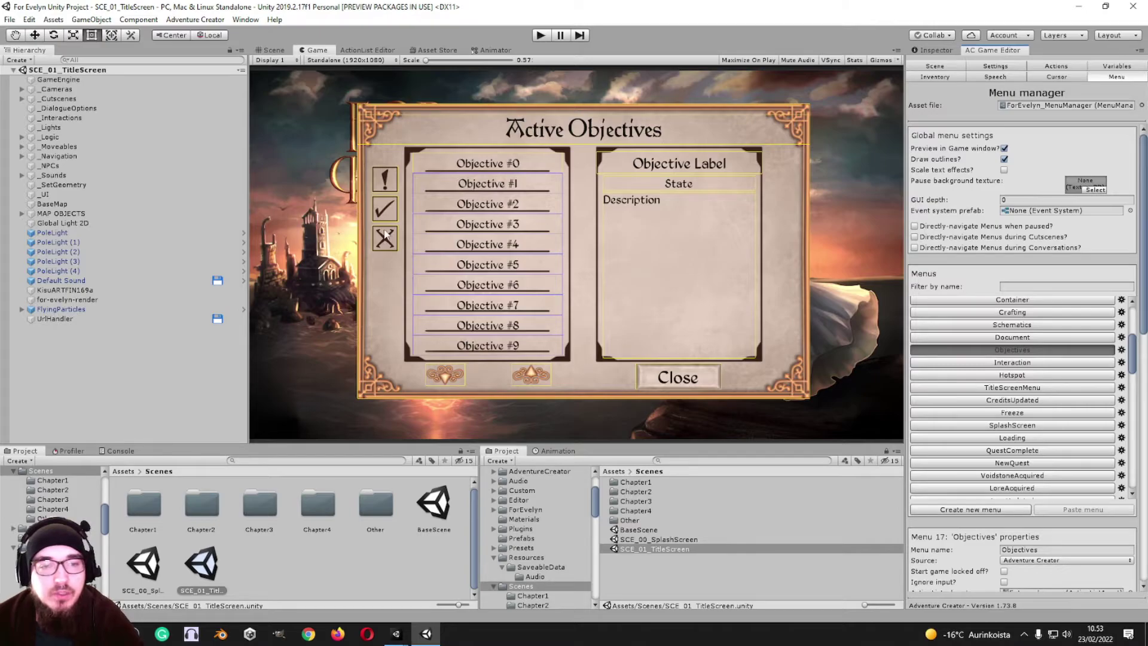
click(1054, 364)
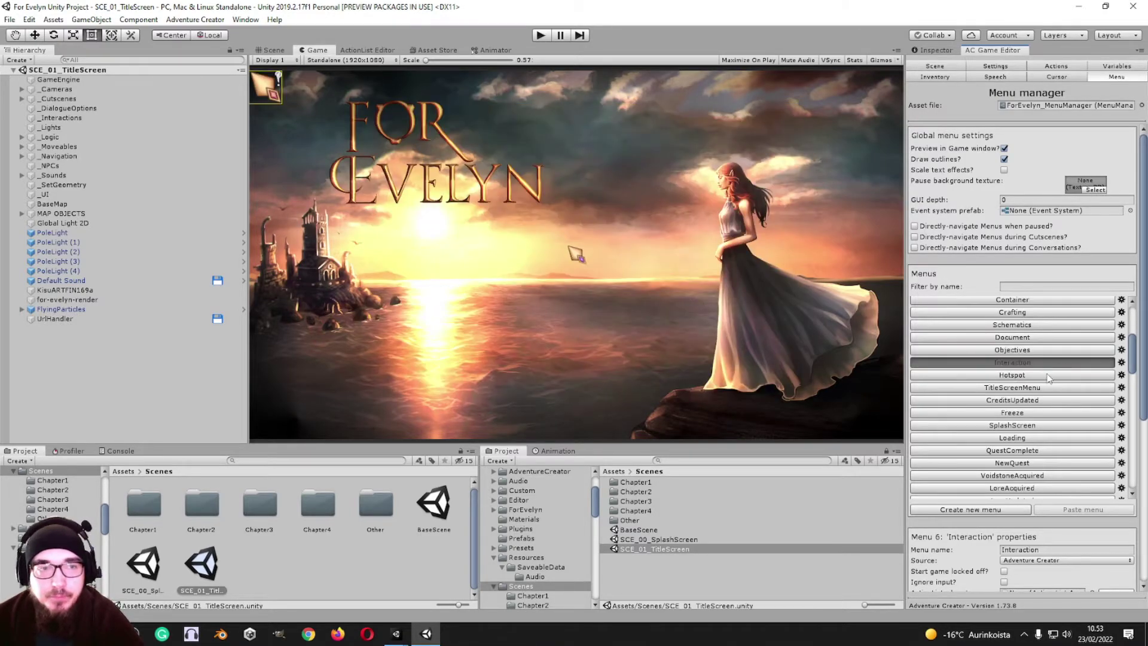
click(1047, 376)
click(1048, 387)
- Preview Freeze, SplashScreen and Loading, comparing the Quest Complete and New Quest! banners
scroll(1040, 385, down, 3)
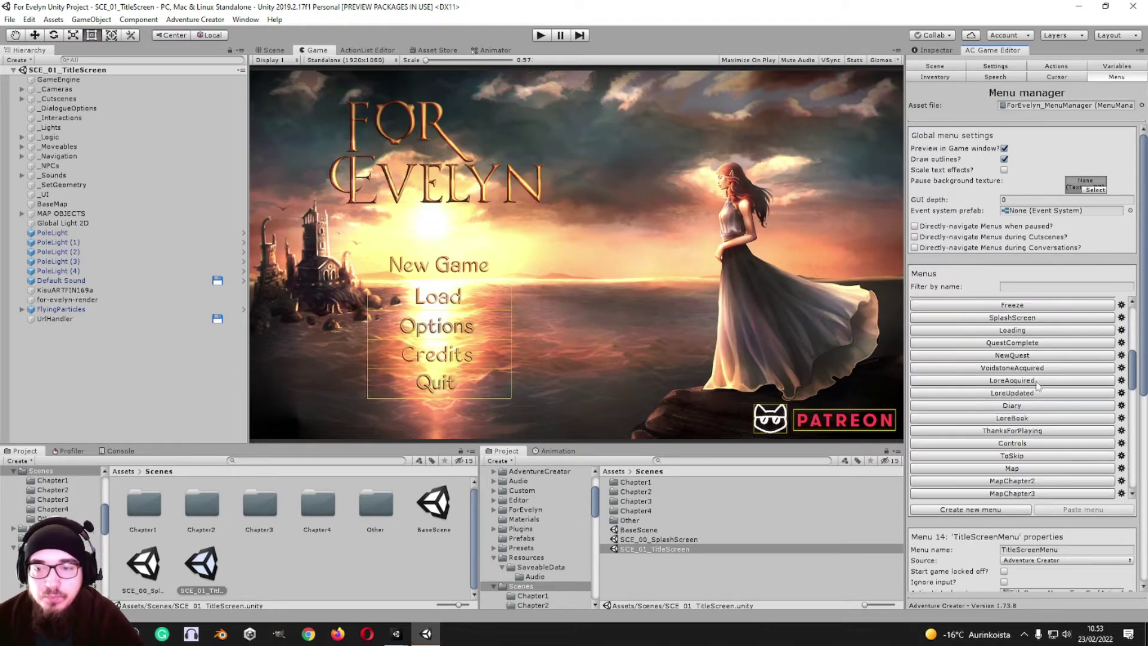
scroll(1037, 385, up, 3)
click(1034, 340)
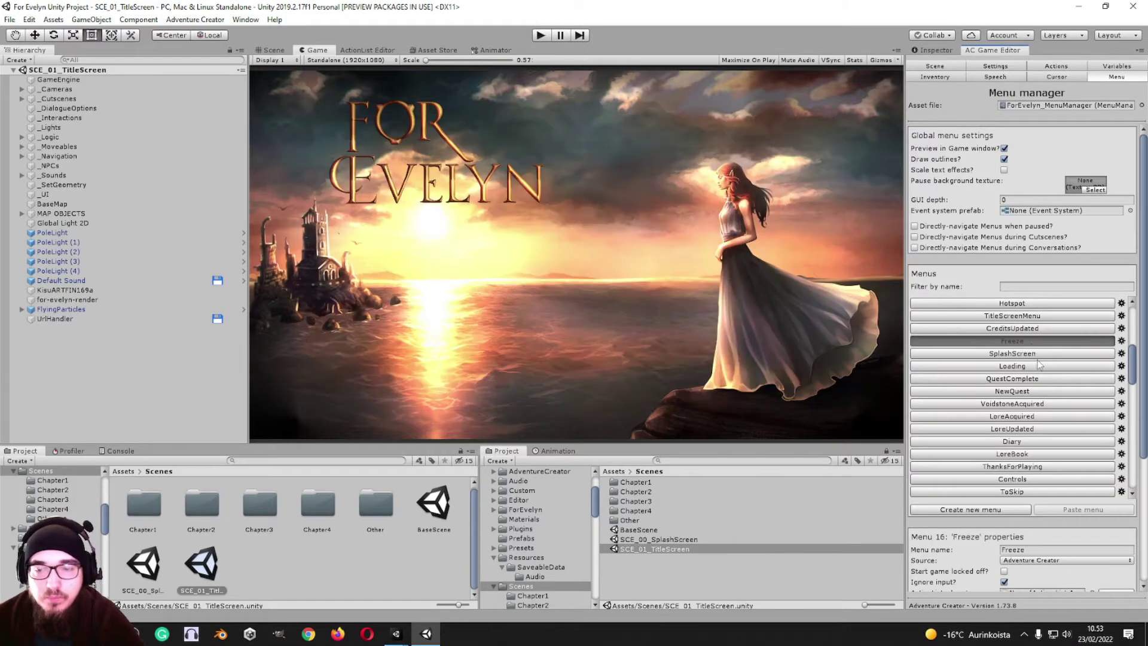
click(1039, 355)
click(1038, 365)
click(1036, 380)
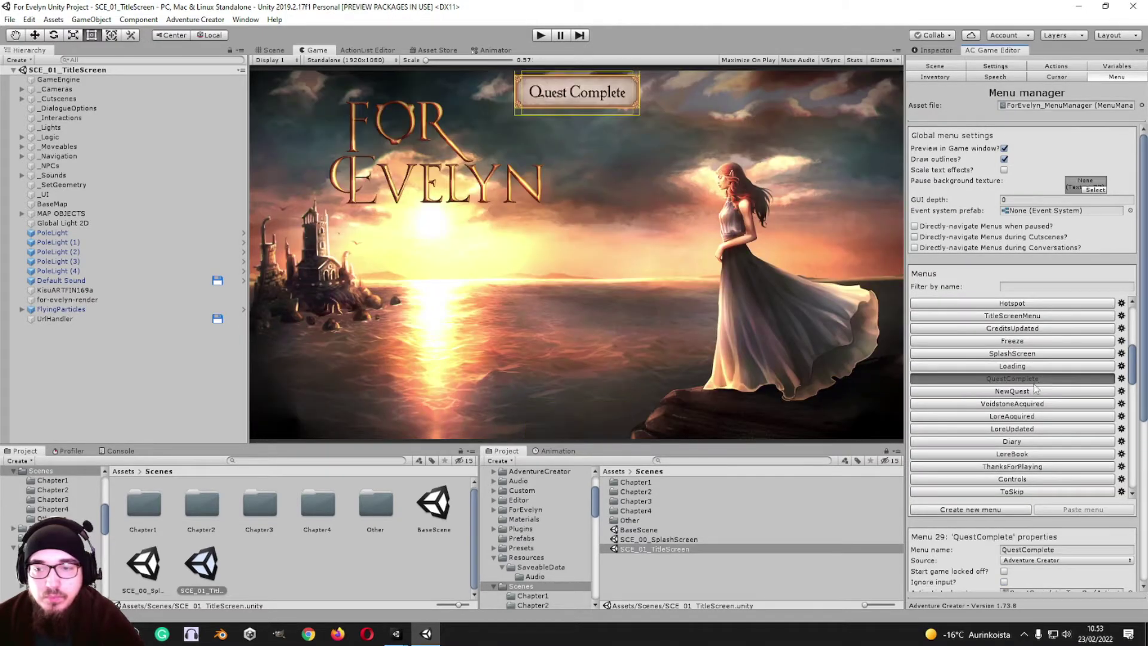
click(1035, 392)
click(1025, 379)
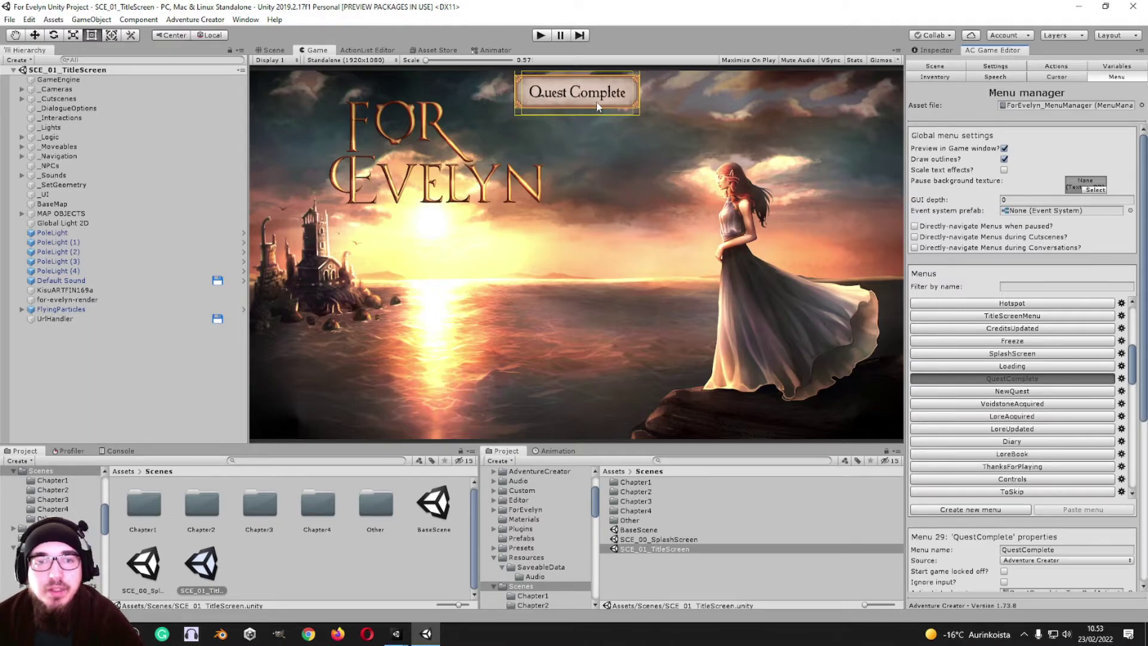
click(1068, 393)
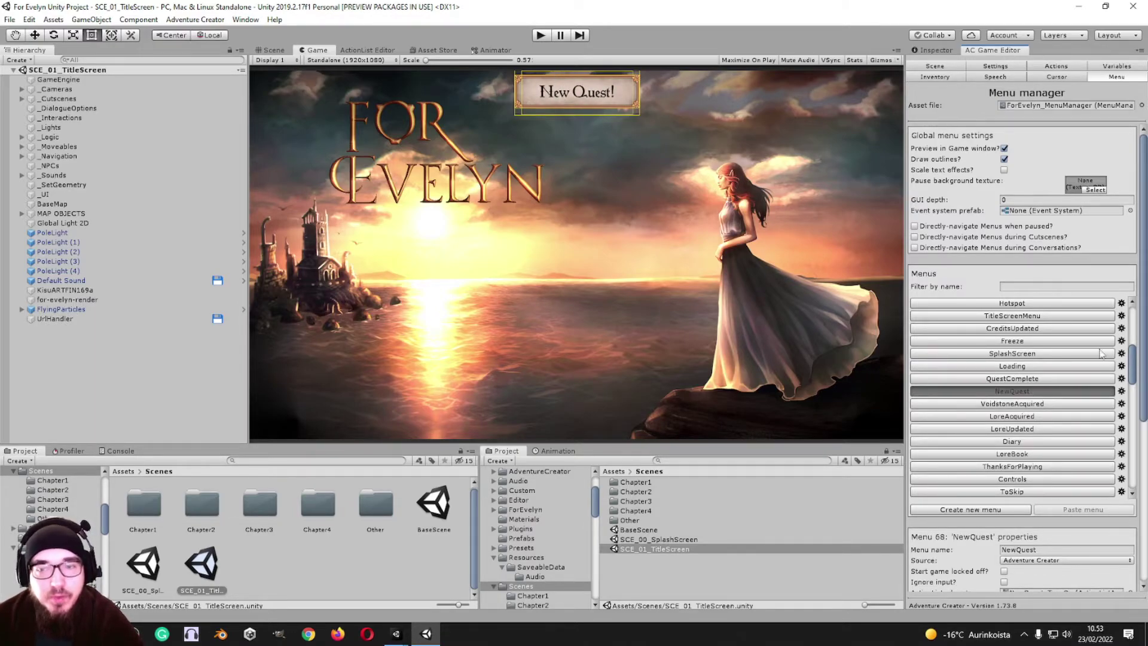
- Preview the Voidstone Acquired, Lore Acquired and Lore Updated banners and the Diary book
click(1033, 404)
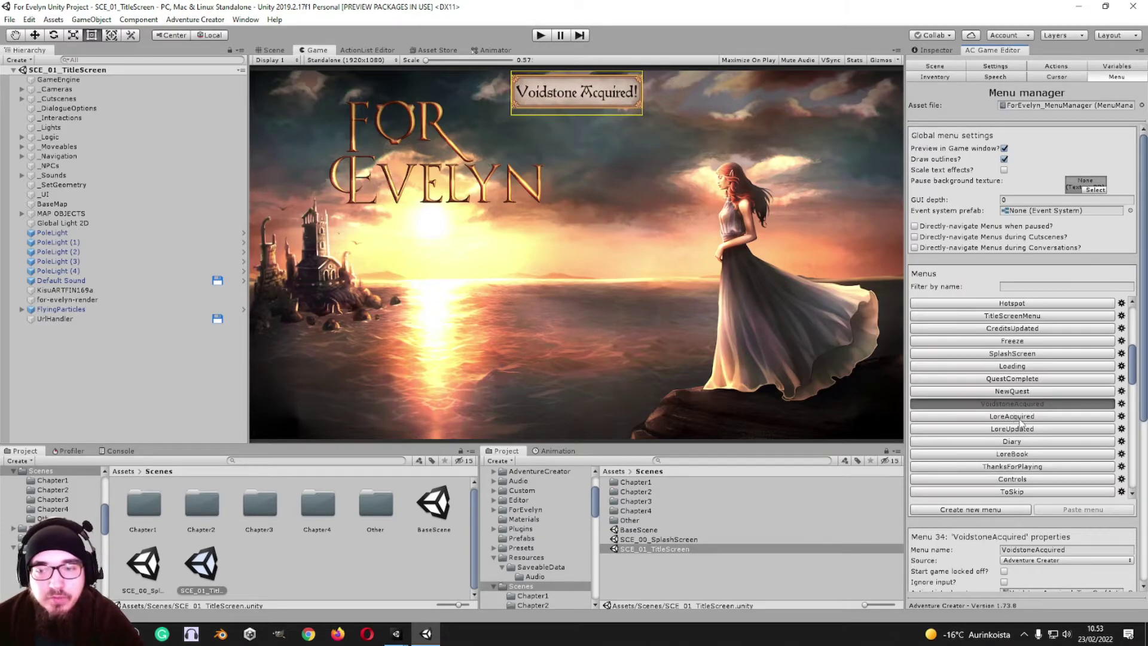
click(1021, 418)
click(1021, 429)
scroll(1018, 406, down, 3)
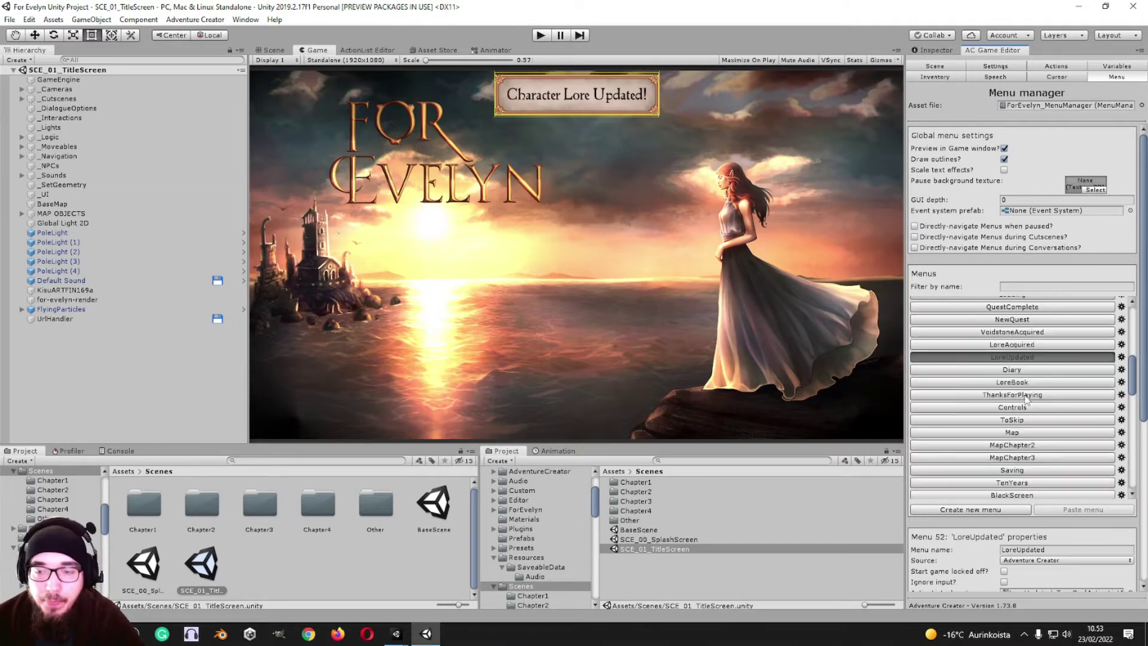
click(1026, 370)
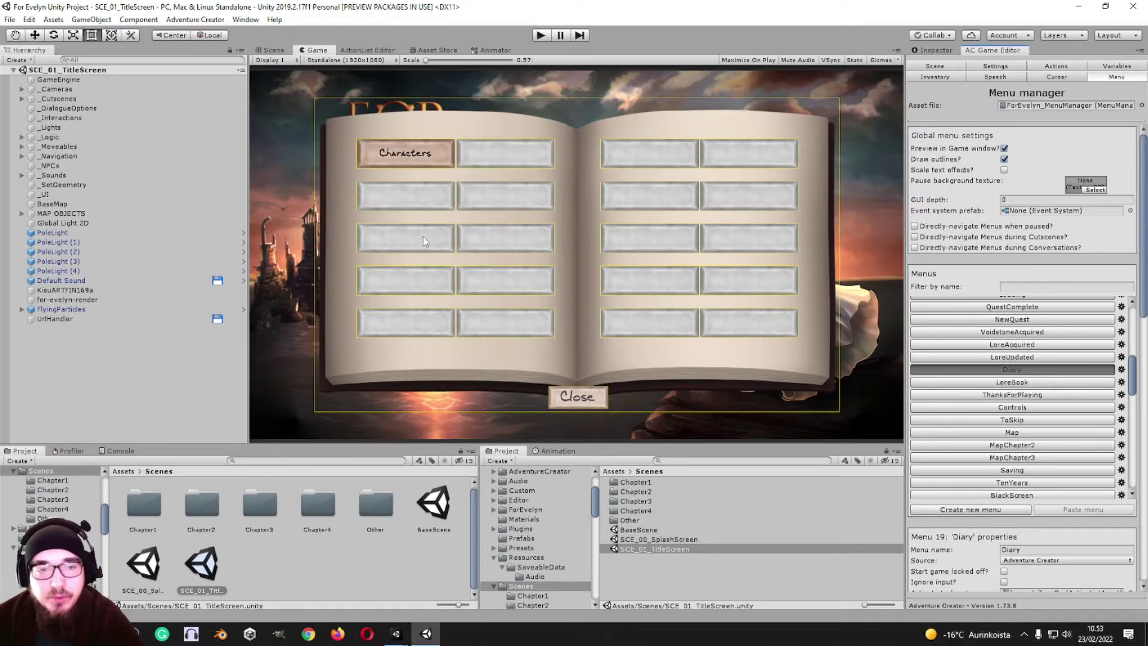
- Preview the LoreBook, Controls, ToSkip and Morningstar Map menus
click(988, 383)
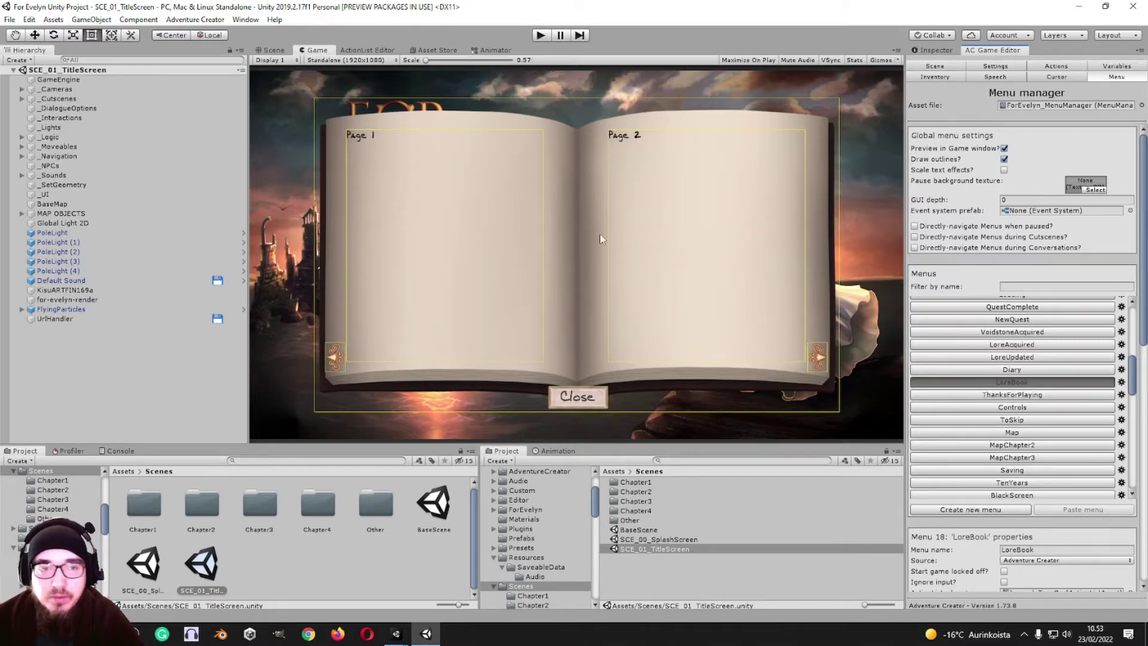
click(1007, 408)
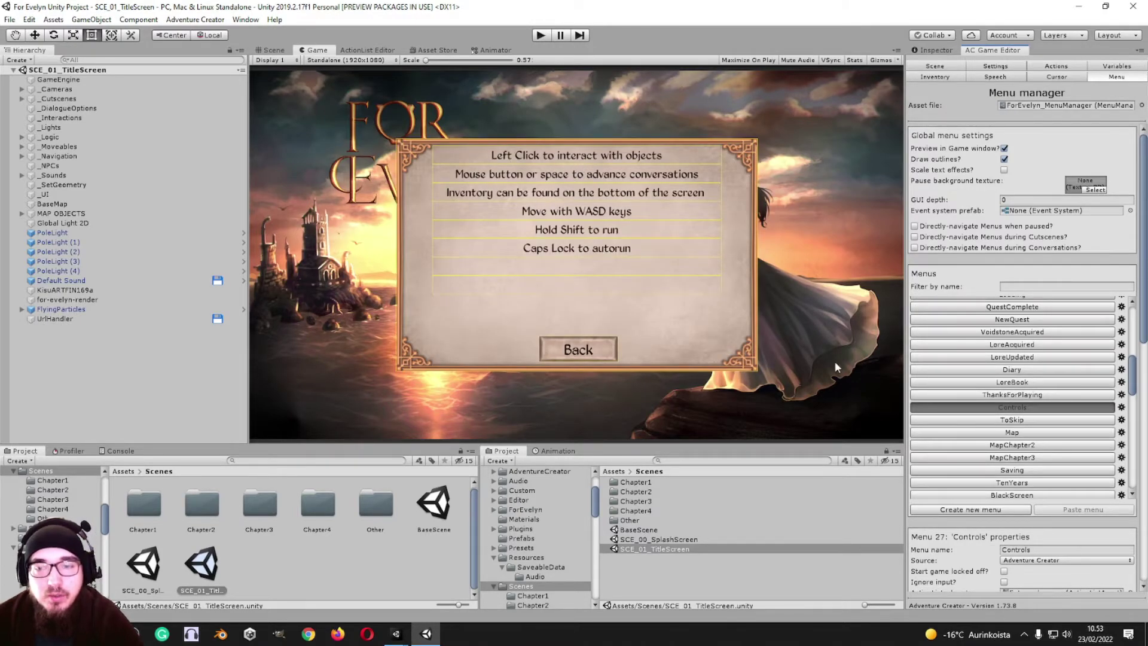
click(1041, 420)
scroll(1017, 397, down, 3)
click(1025, 325)
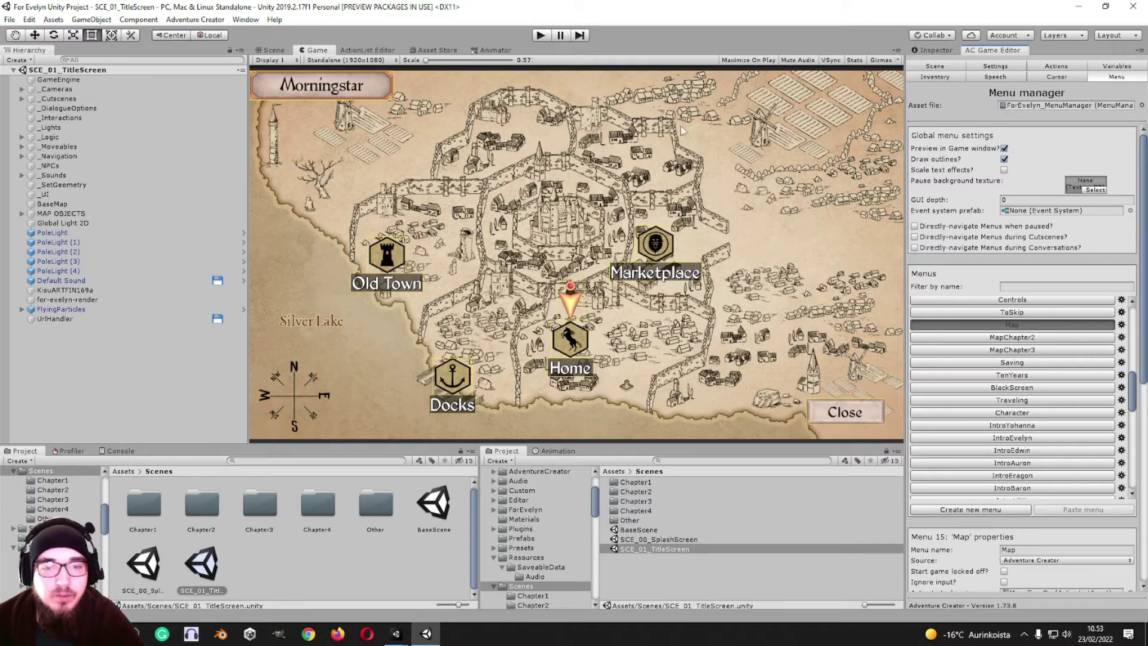
- Preview MapChapter2, MapChapter3, Saving, TenYears, BlackScreen, Traveling and the Character stats panel
key(Down)
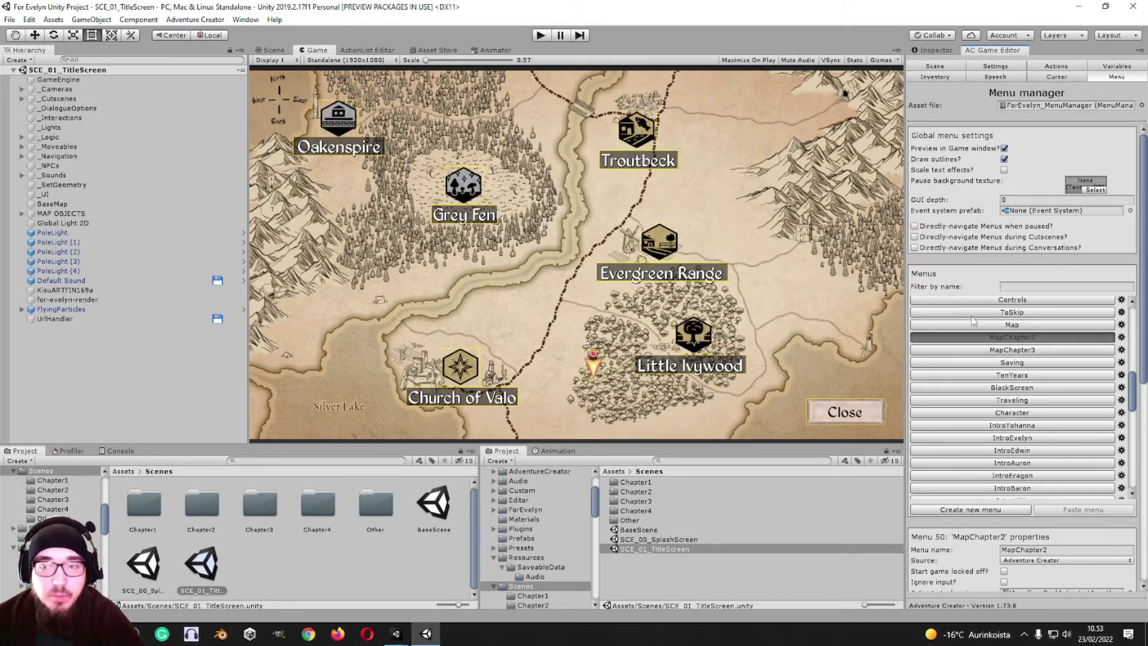
click(962, 347)
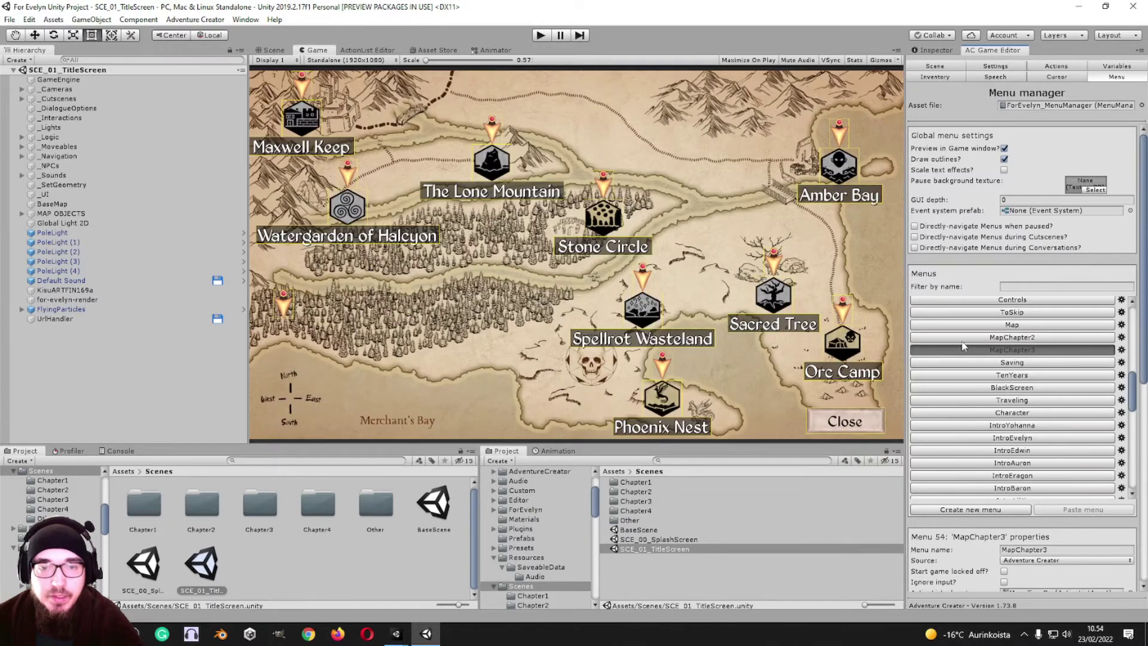
click(1036, 363)
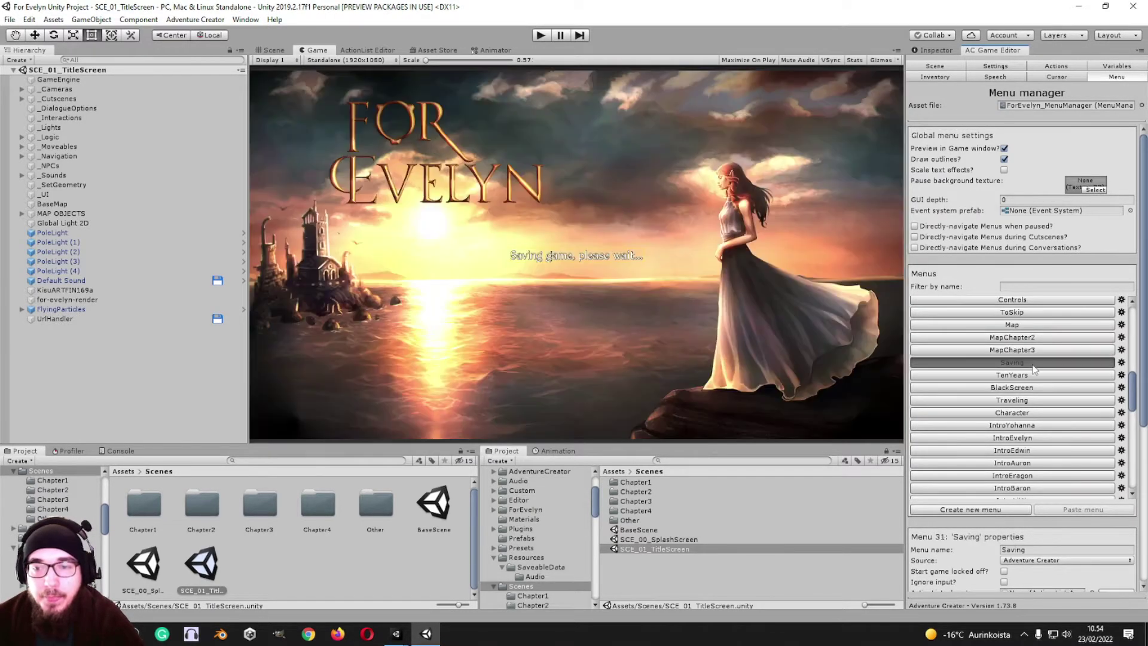
click(1036, 375)
click(1037, 388)
click(1037, 400)
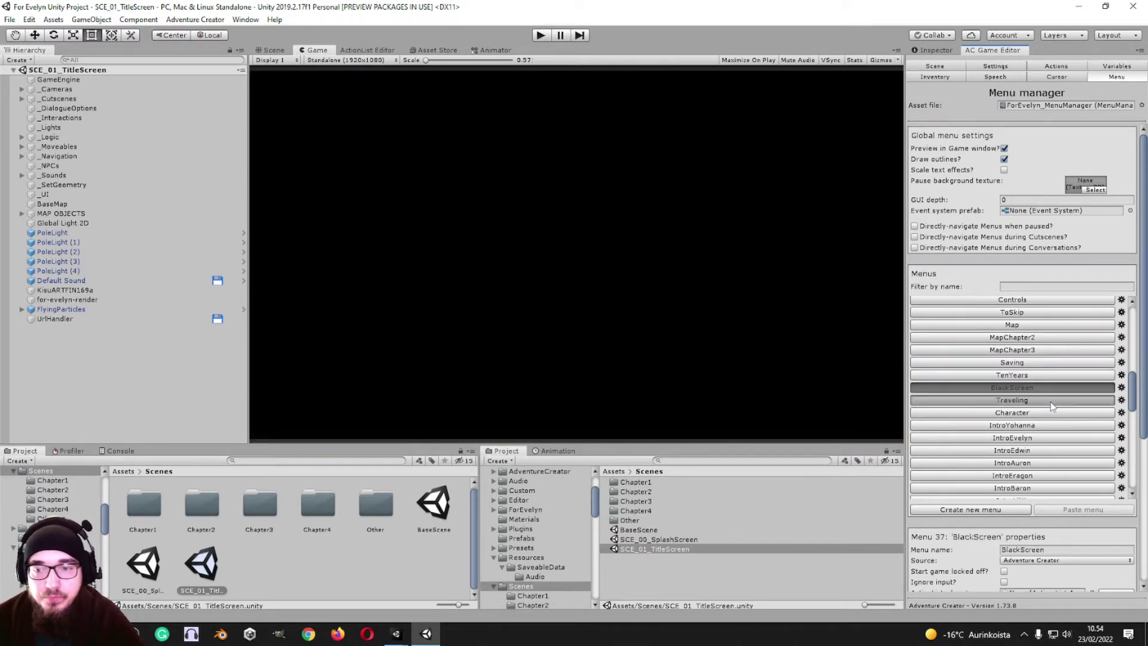
click(1041, 413)
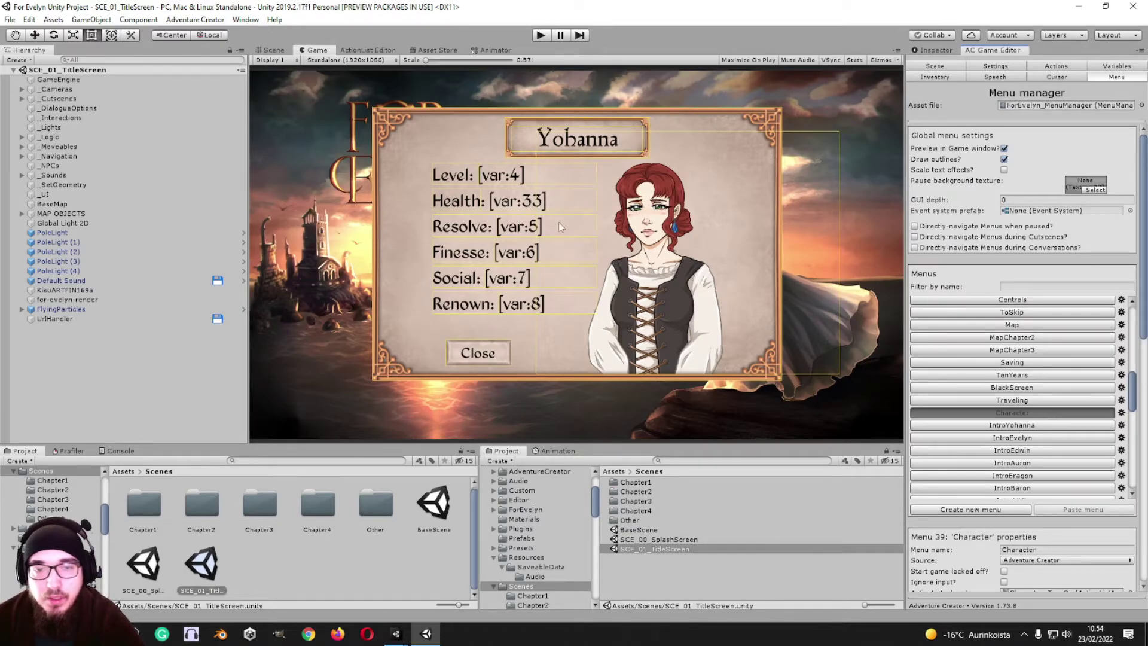
- Preview the Yohanna, Evelyn, Edwin, Auron, Eragon and Lord Maxwell intro menus
click(1025, 426)
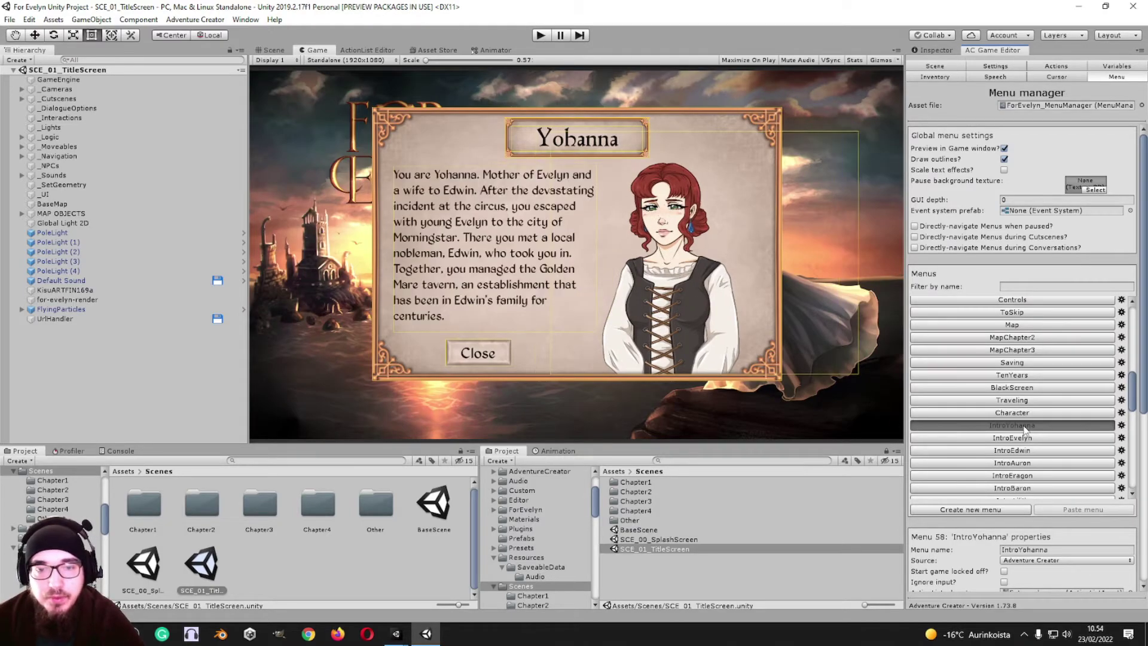
click(1024, 438)
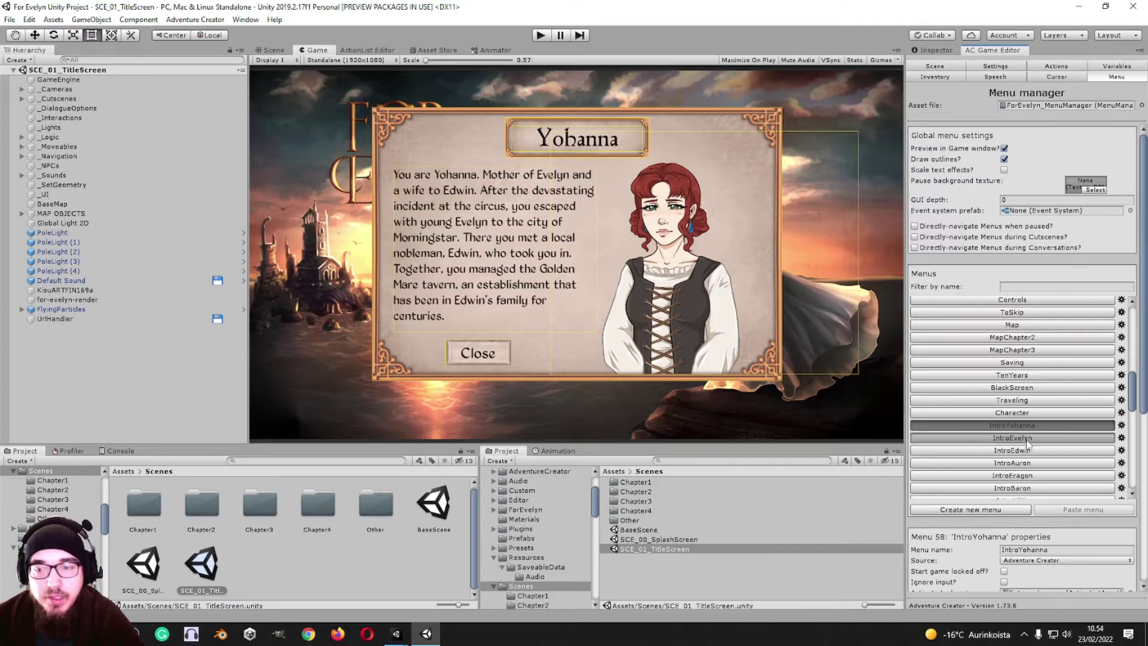
click(1030, 451)
click(1024, 462)
scroll(1027, 467, down, 3)
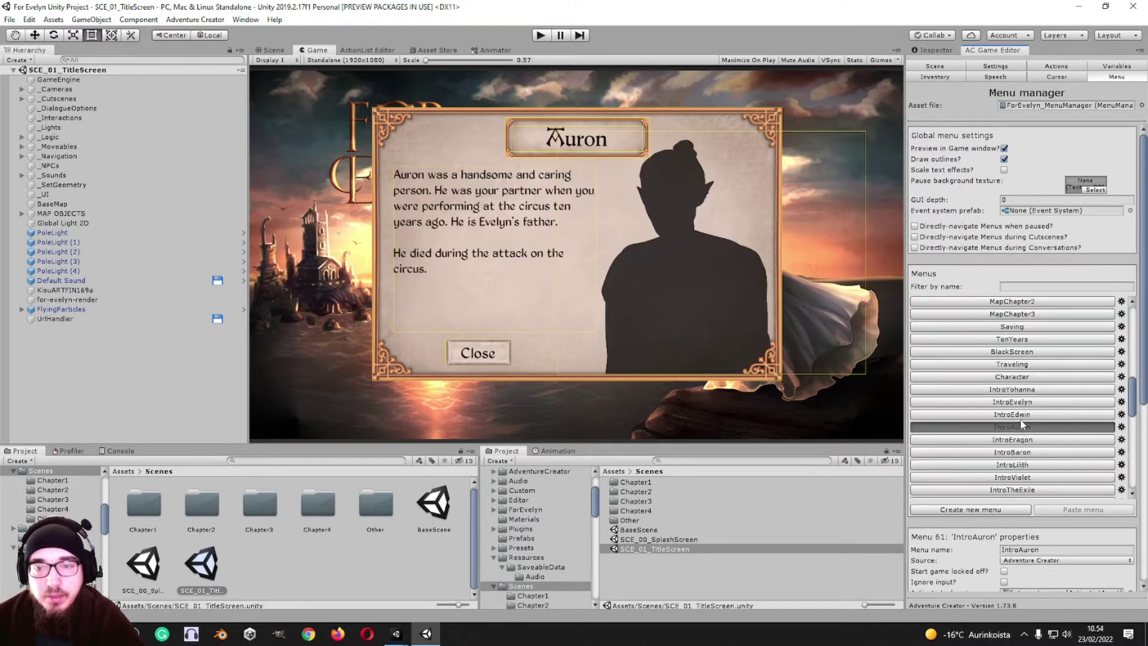
click(1026, 404)
click(1025, 416)
scroll(1027, 421, down, 2)
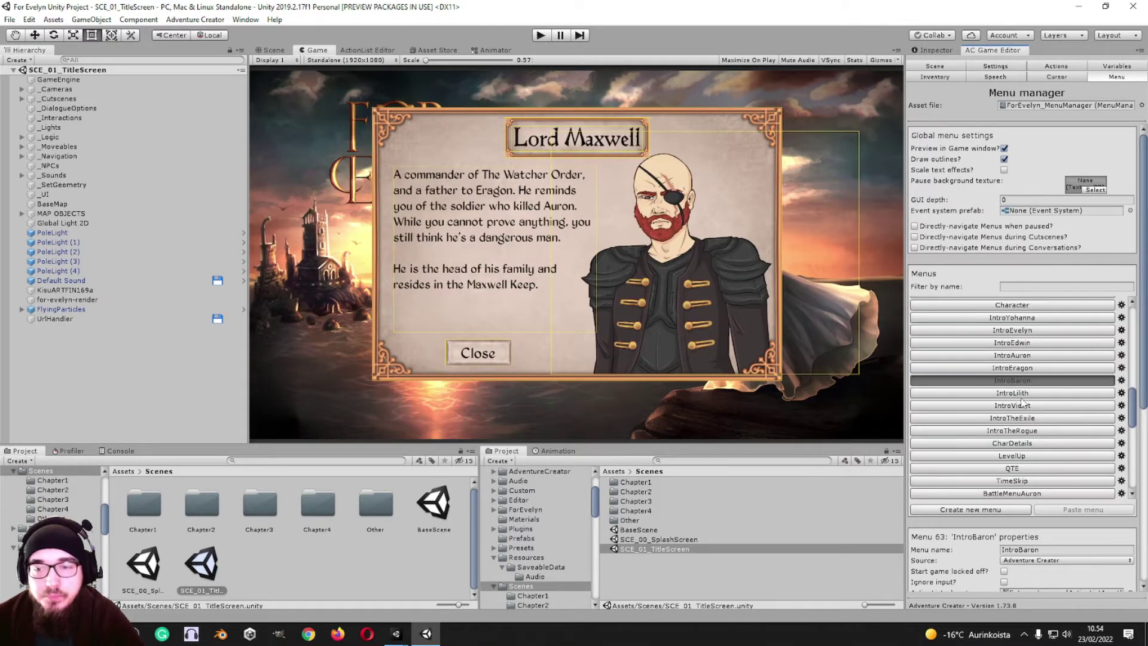
- Preview the Lilith, Violet, TheExile and The Rogue intro menus
click(1024, 394)
click(1023, 406)
scroll(1022, 412, down, 4)
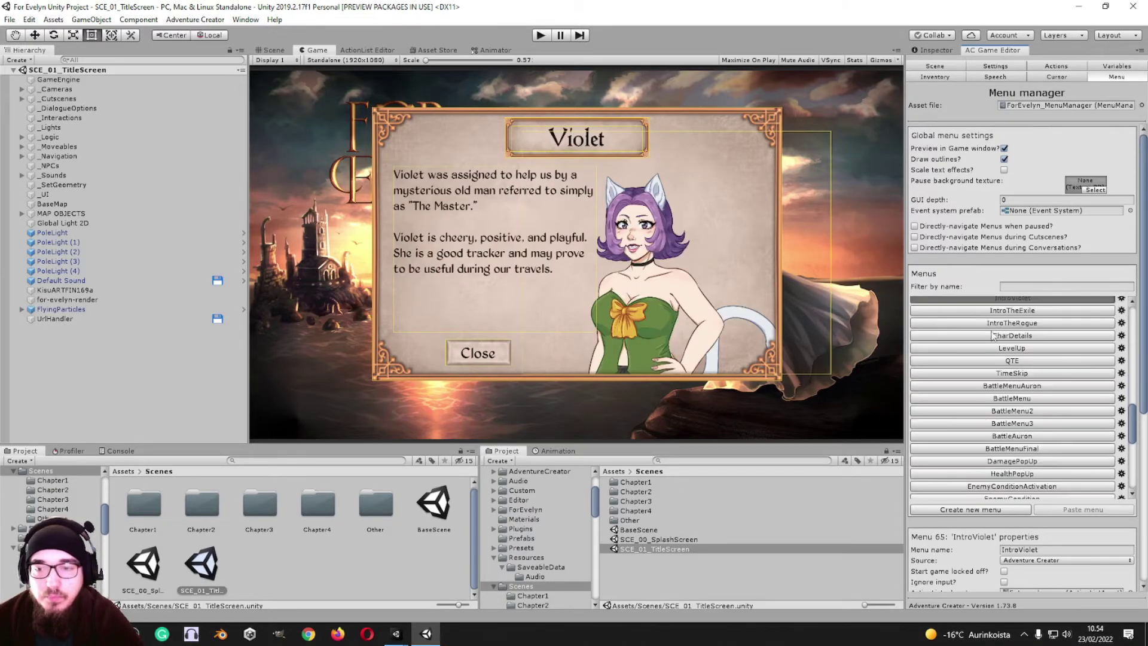
click(1002, 311)
click(1006, 323)
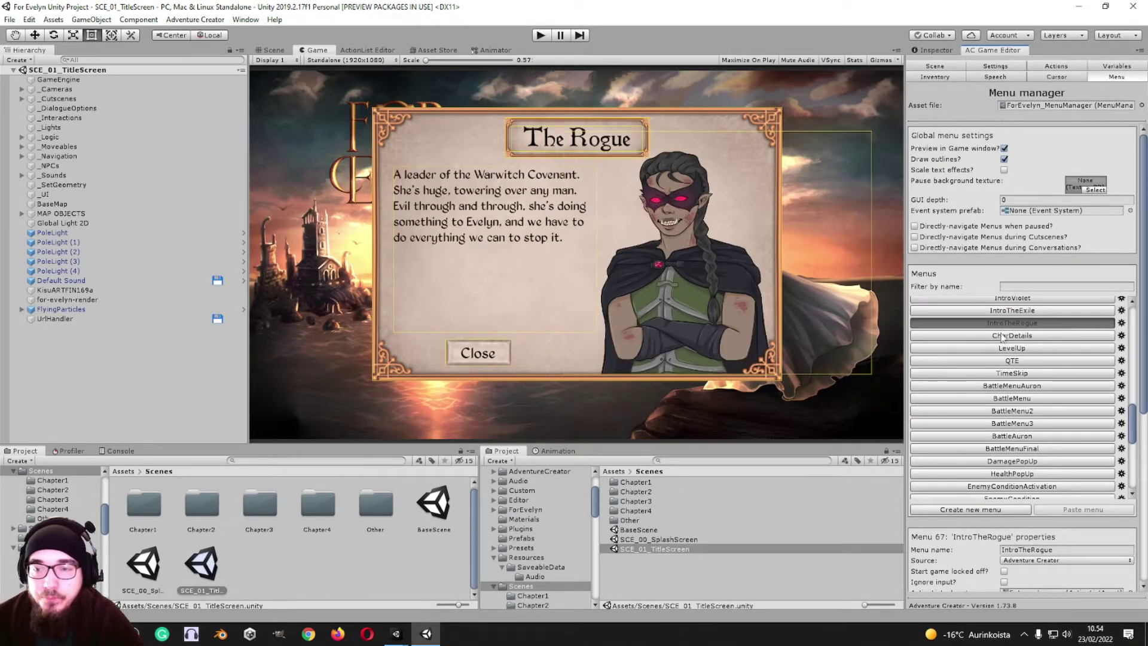
- Preview the CharDetails Renown panel and LevelUp skill-choice menu, moving toward the battle menu
click(1002, 336)
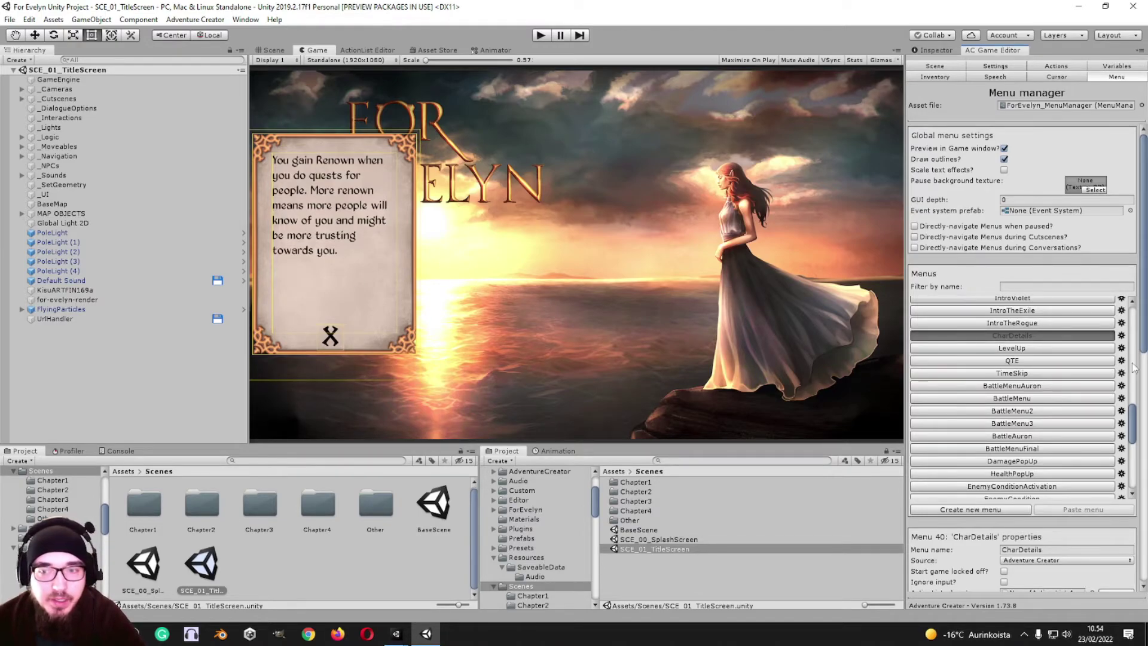
click(1028, 349)
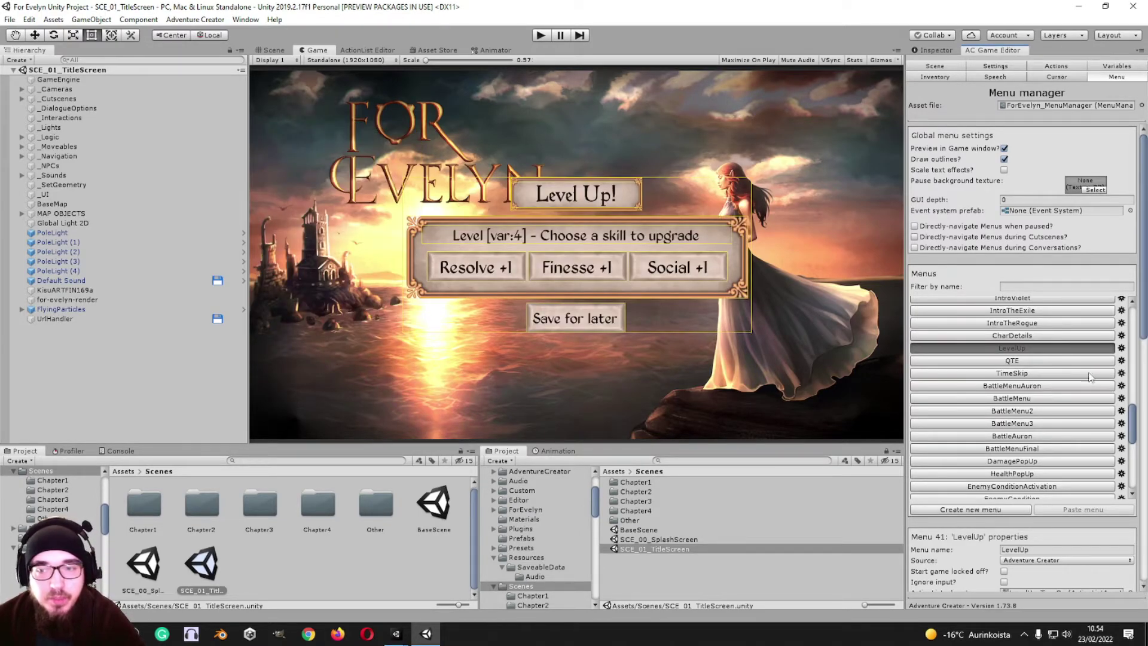
click(1076, 361)
click(1058, 373)
- Select BattleMenuAuron's AttackButton element and ping the ActionList asset it runs
click(1029, 386)
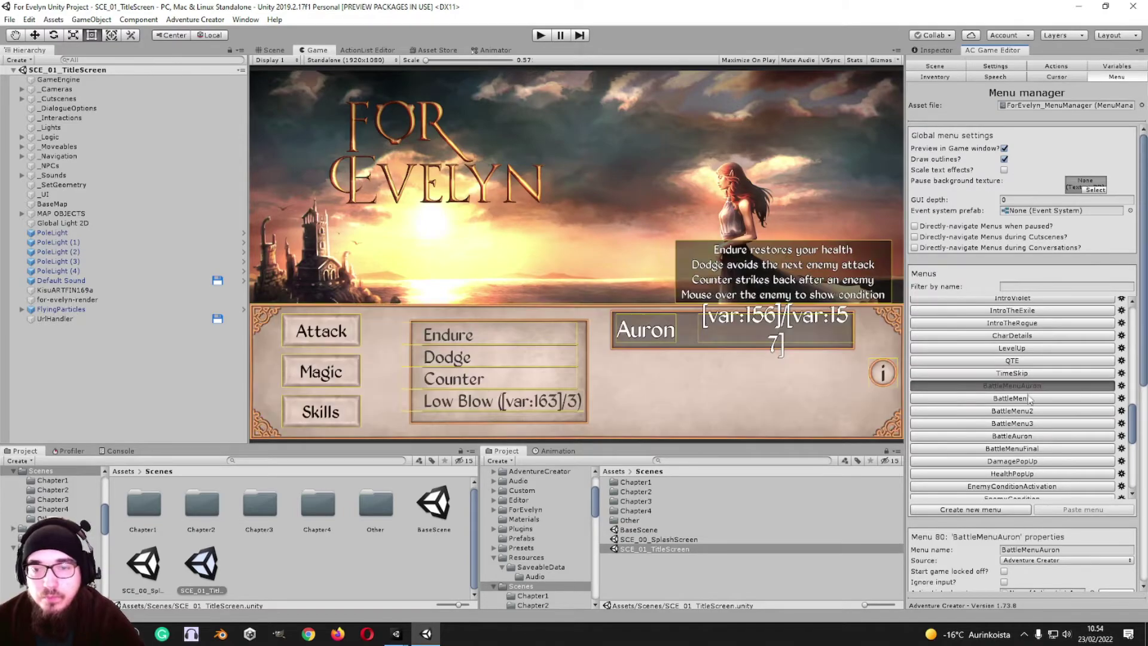
scroll(1058, 392, down, 3)
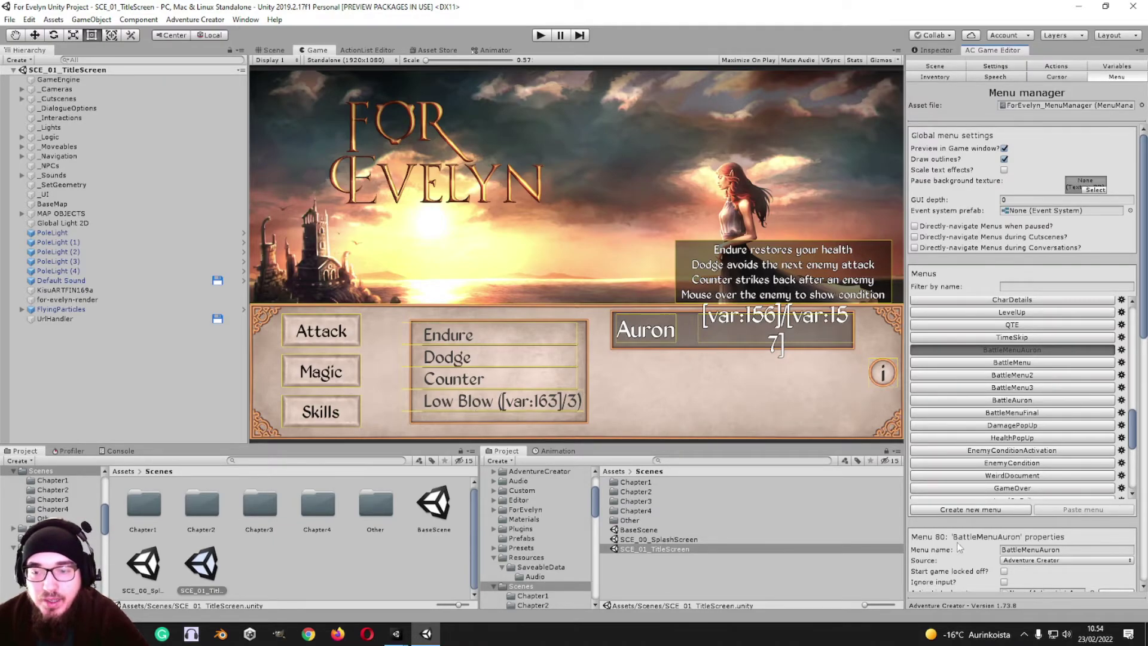
scroll(1006, 432, down, 5)
scroll(1005, 432, down, 2)
click(944, 454)
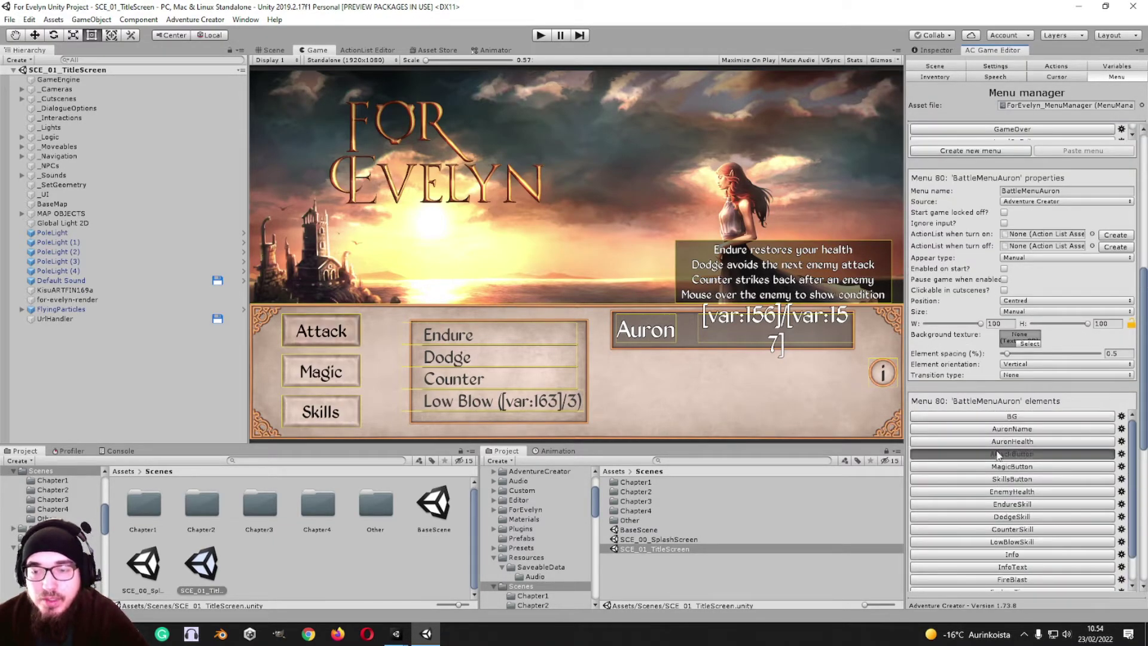
scroll(942, 325, down, 3)
click(1064, 547)
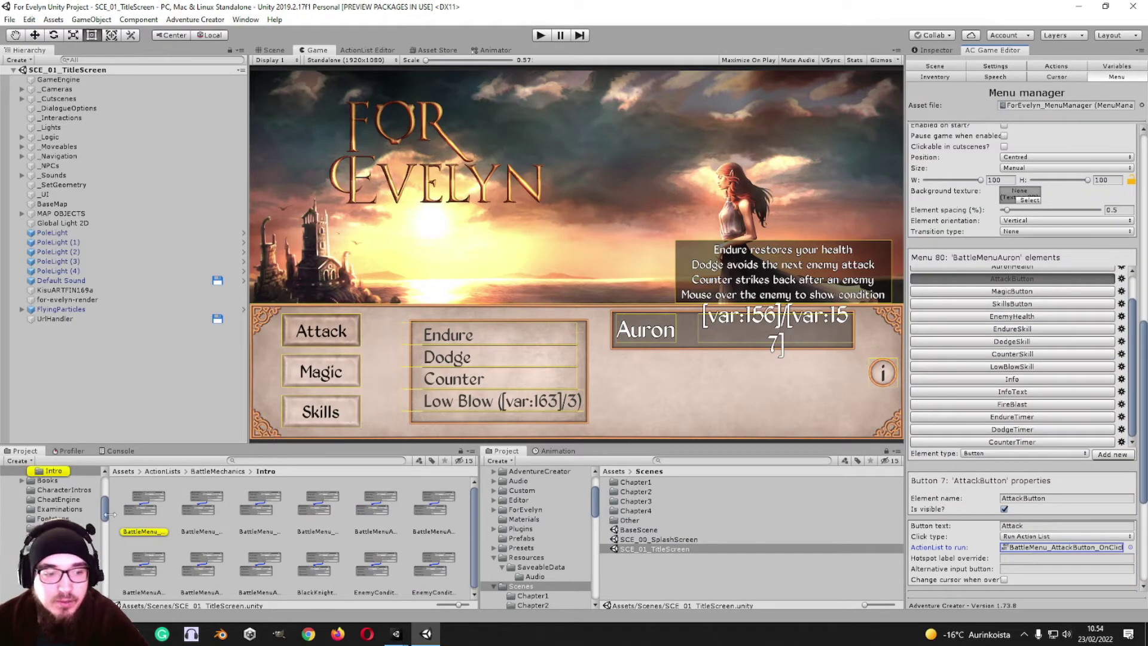
click(138, 508)
- Open the attack button's ActionList, then load SCE_02_IntroC_Circus from the Chapter1 scenes
double_click(139, 508)
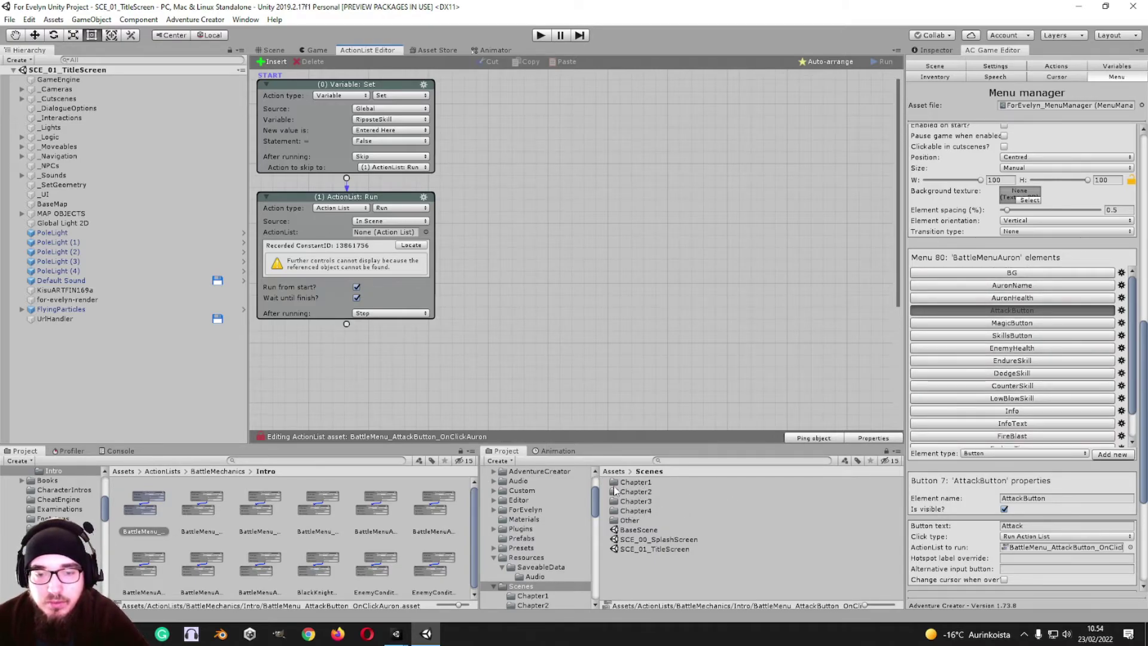
double_click(636, 483)
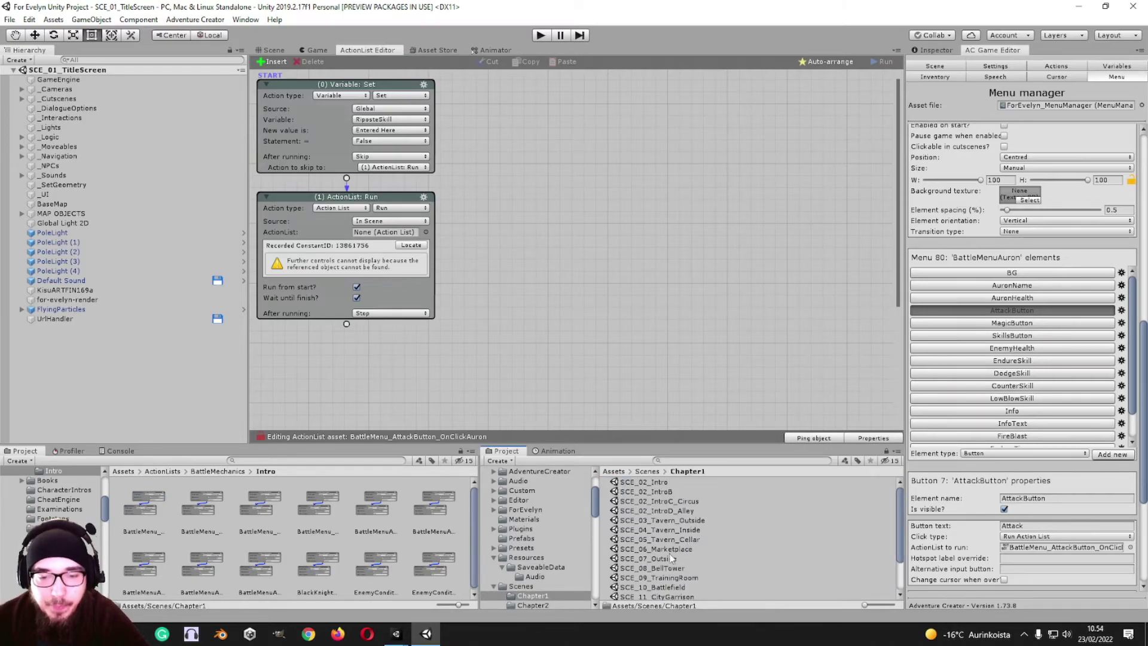
scroll(671, 557, down, 2)
scroll(671, 557, up, 1)
click(673, 503)
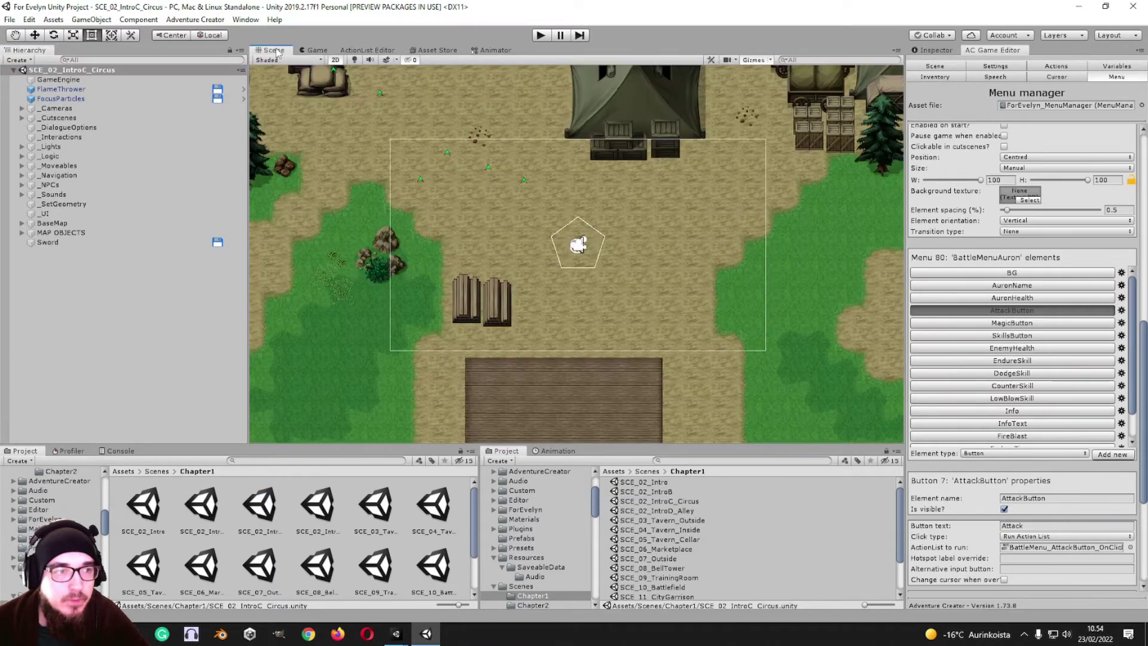
- Expand _Cutscenes, reopen the attack ActionList and select the AuronAttack cutscene it runs
click(22, 117)
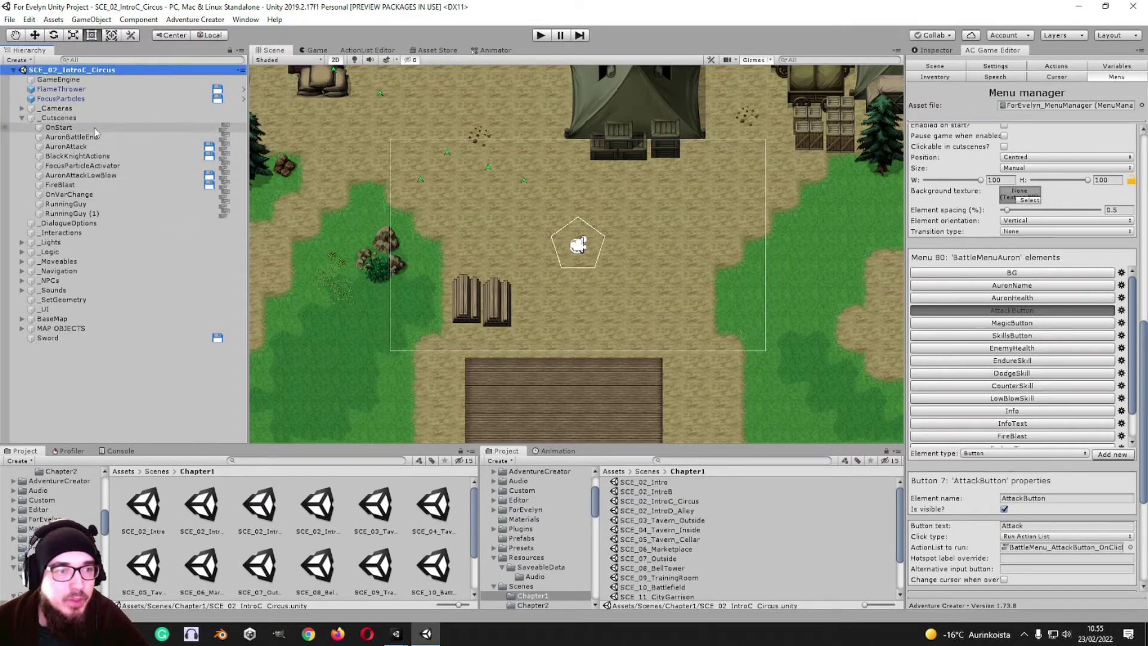
click(1025, 547)
double_click(1025, 548)
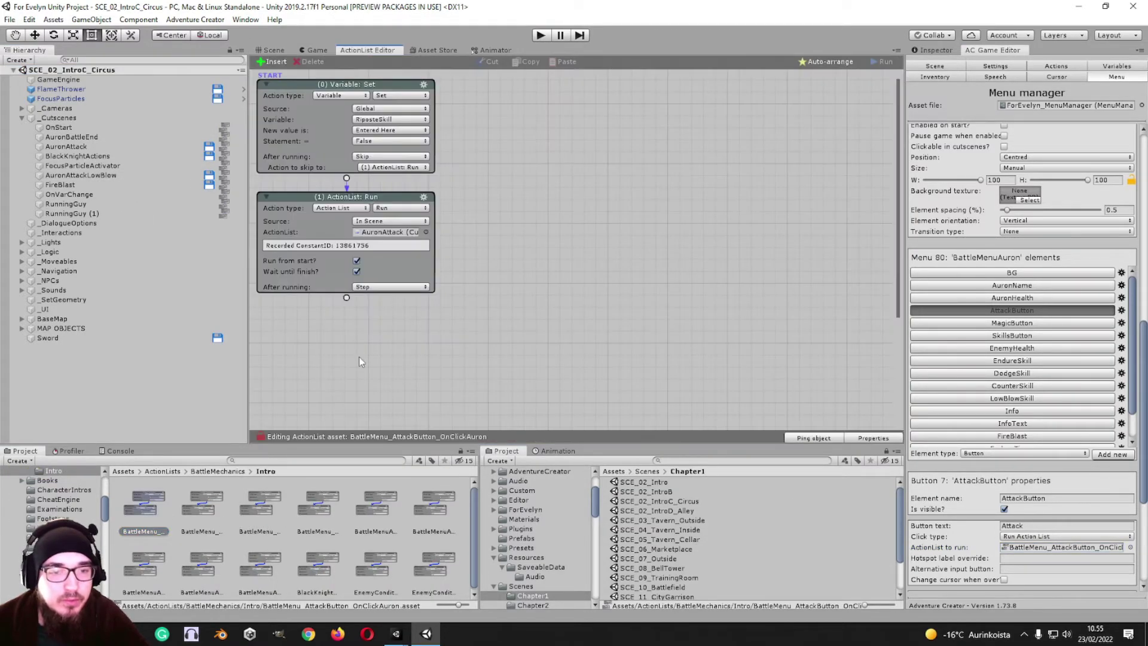
click(388, 232)
click(227, 146)
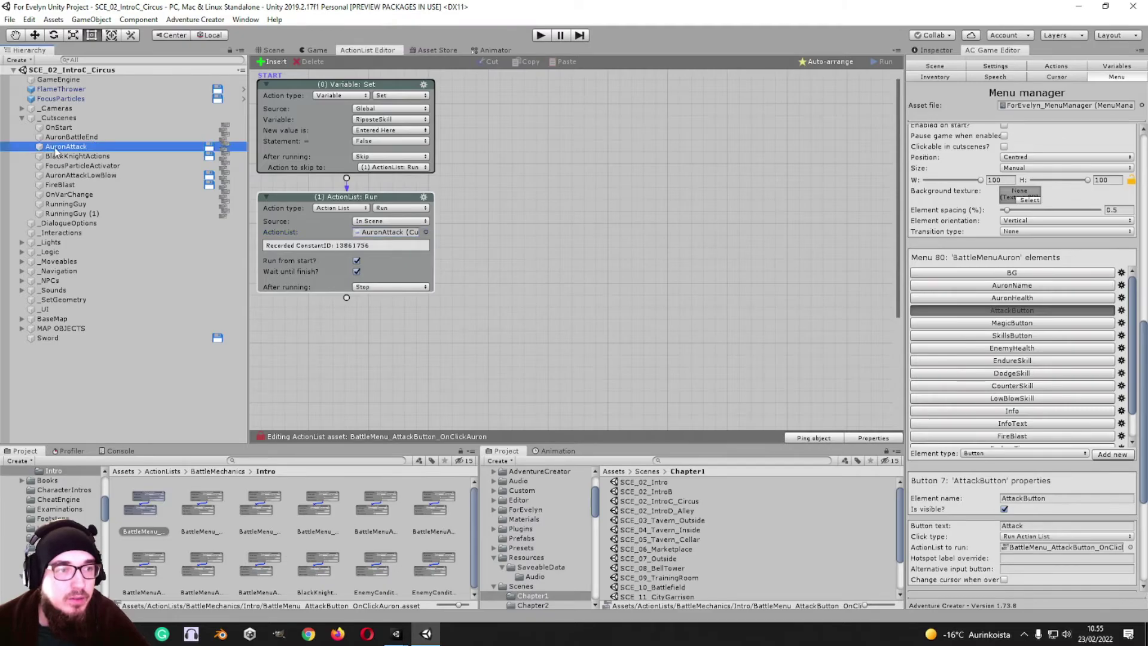
scroll(883, 138, down, 8)
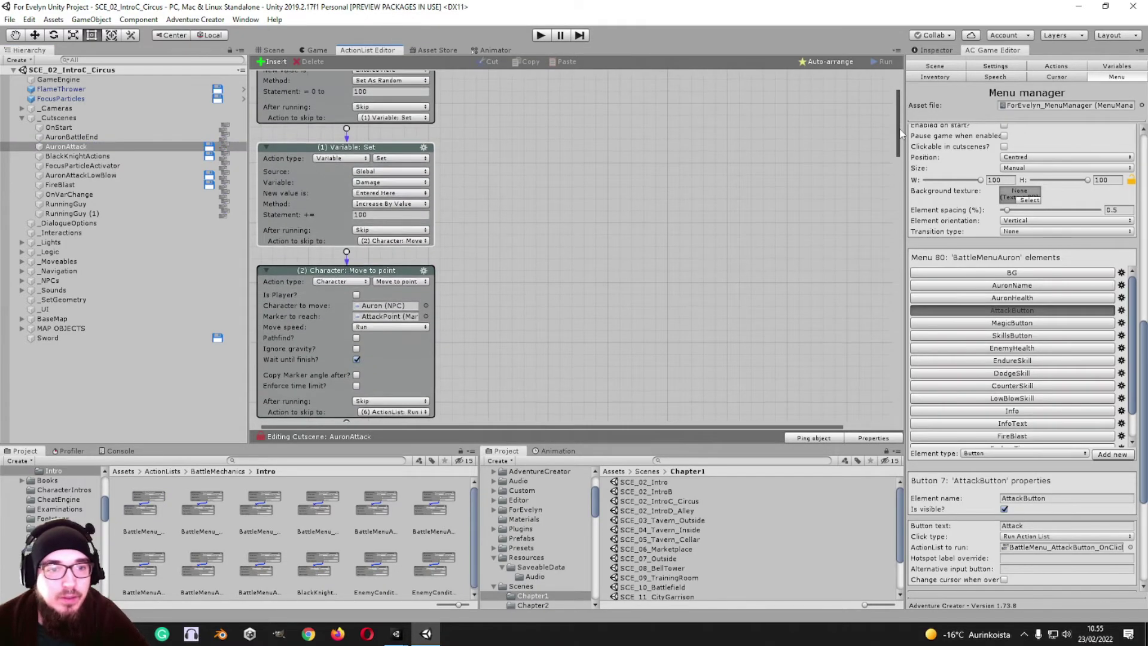
scroll(883, 168, down, 10)
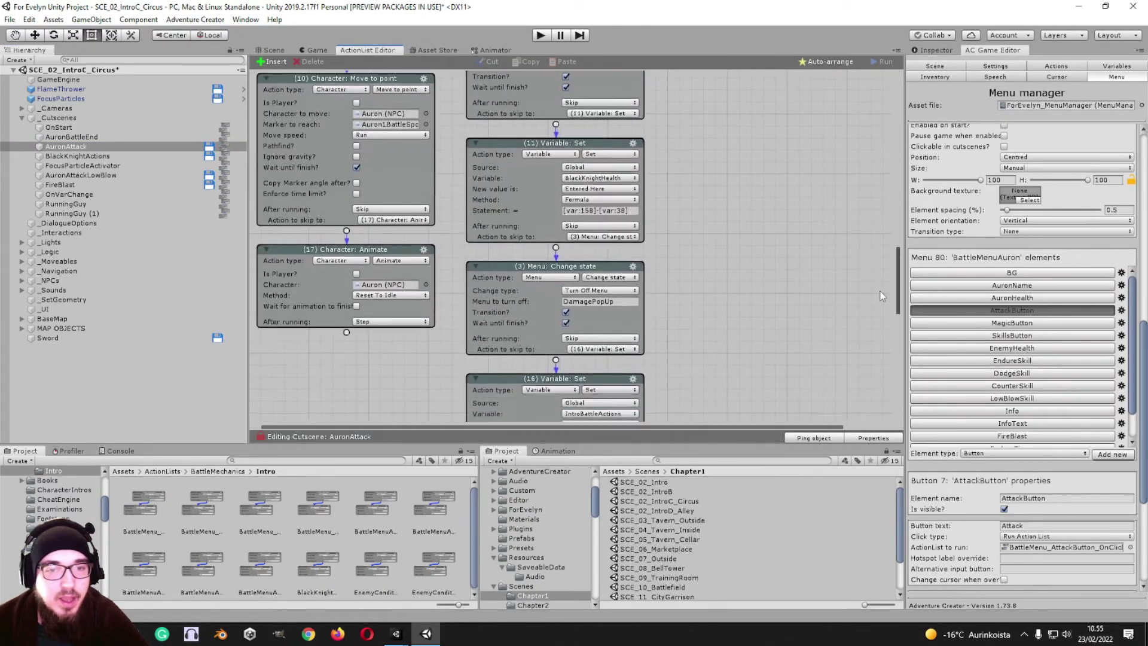
scroll(878, 325, down, 8)
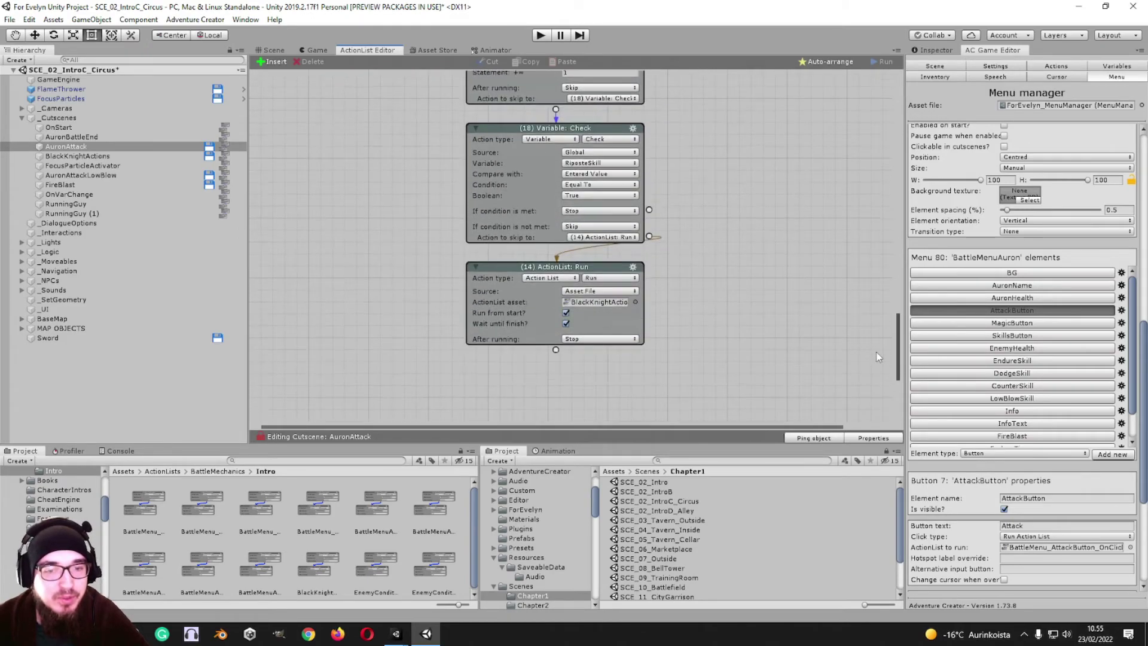
- Follow BlackKnightActionsRun to the BlackKnightActions cutscene and open its node graph
click(598, 301)
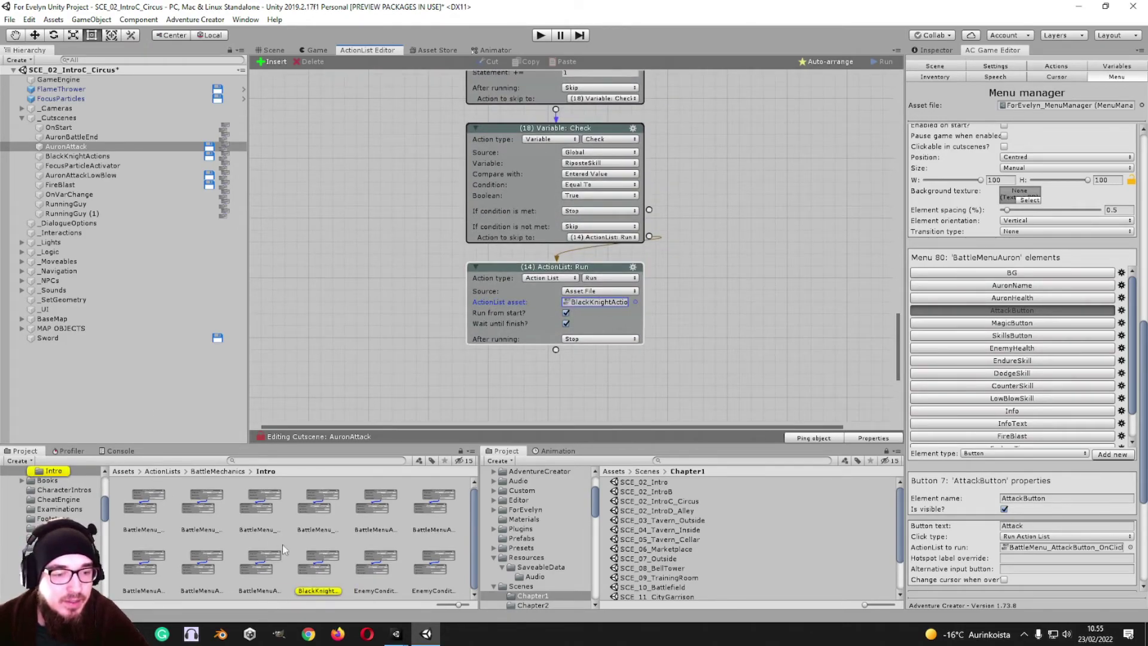
click(323, 560)
click(388, 119)
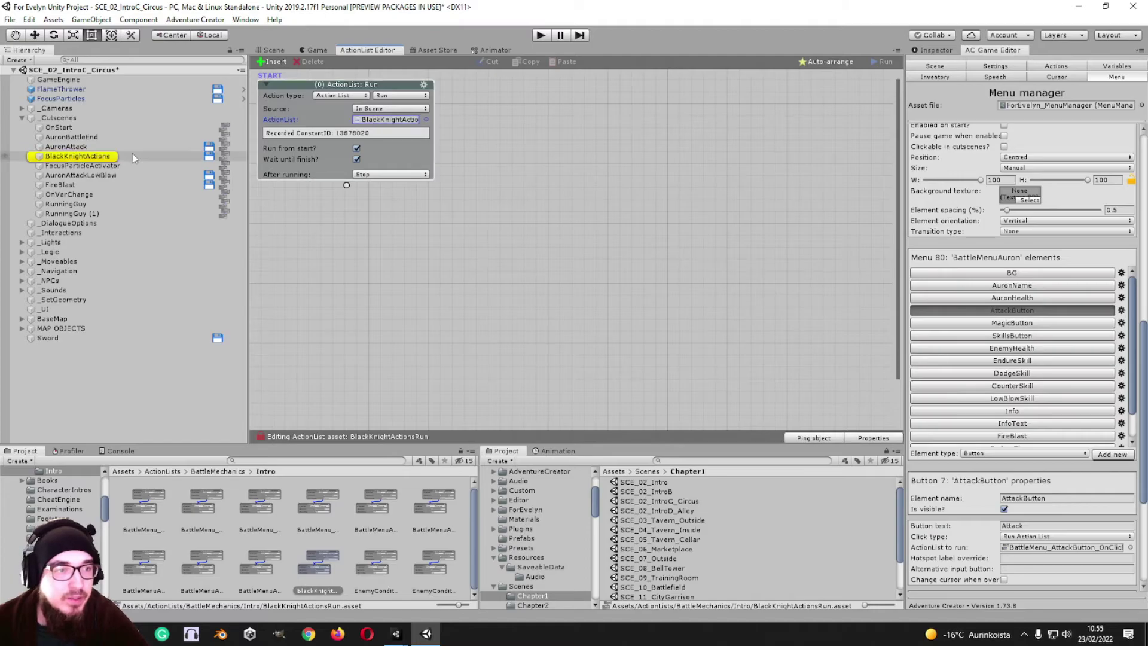
click(77, 156)
click(224, 156)
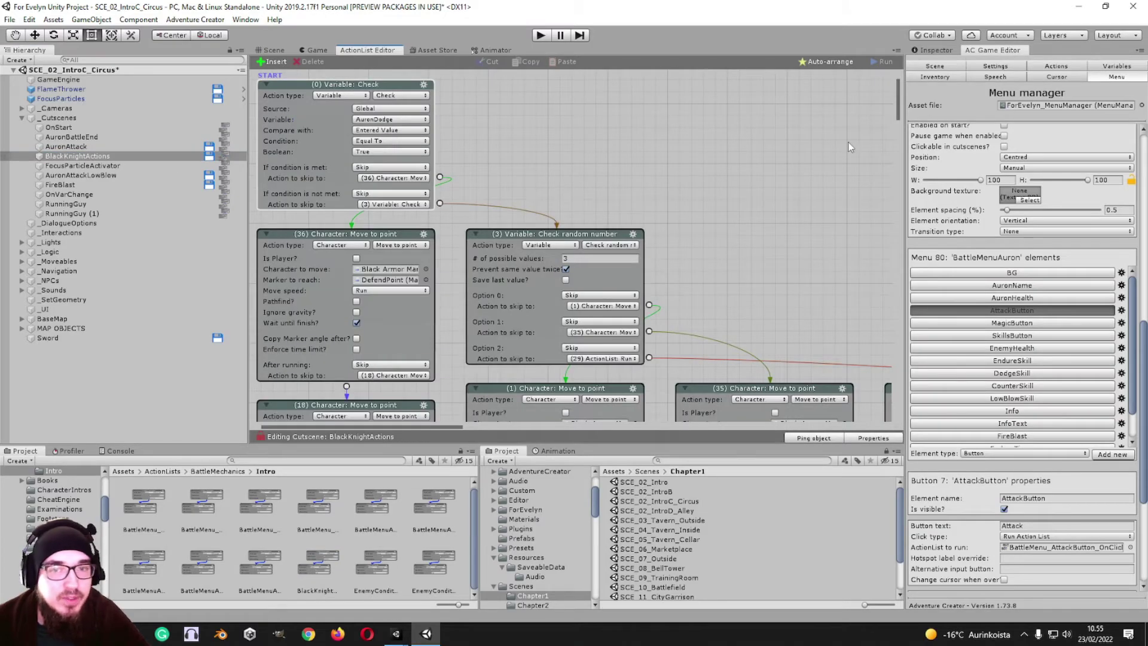
drag(896, 108, 633, 336)
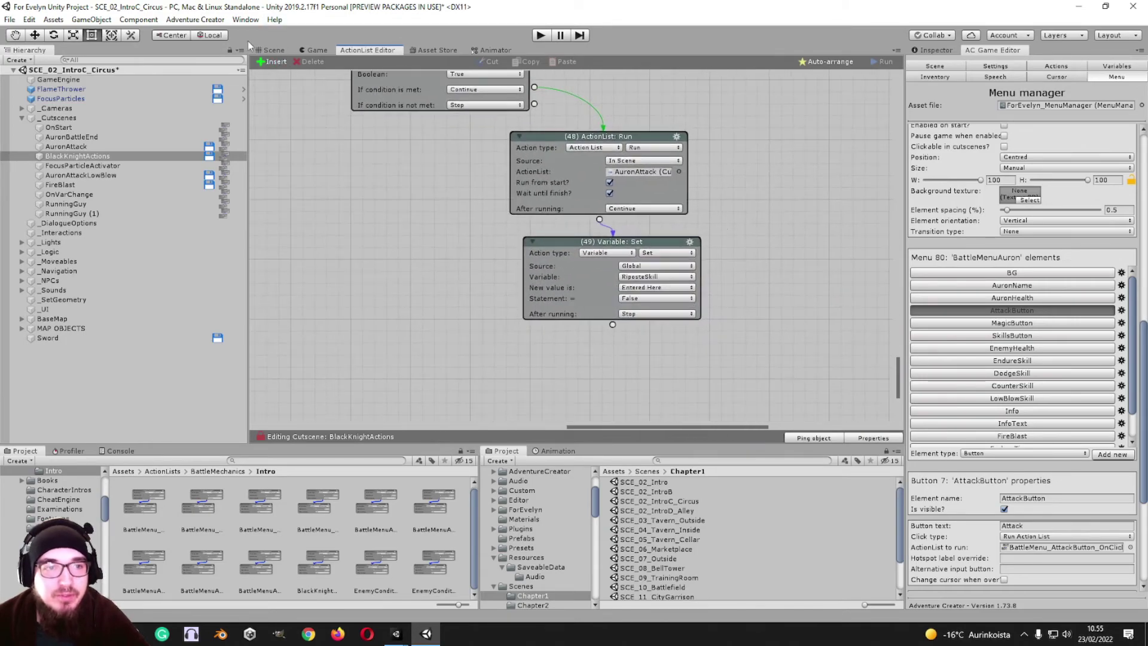
click(270, 50)
click(358, 51)
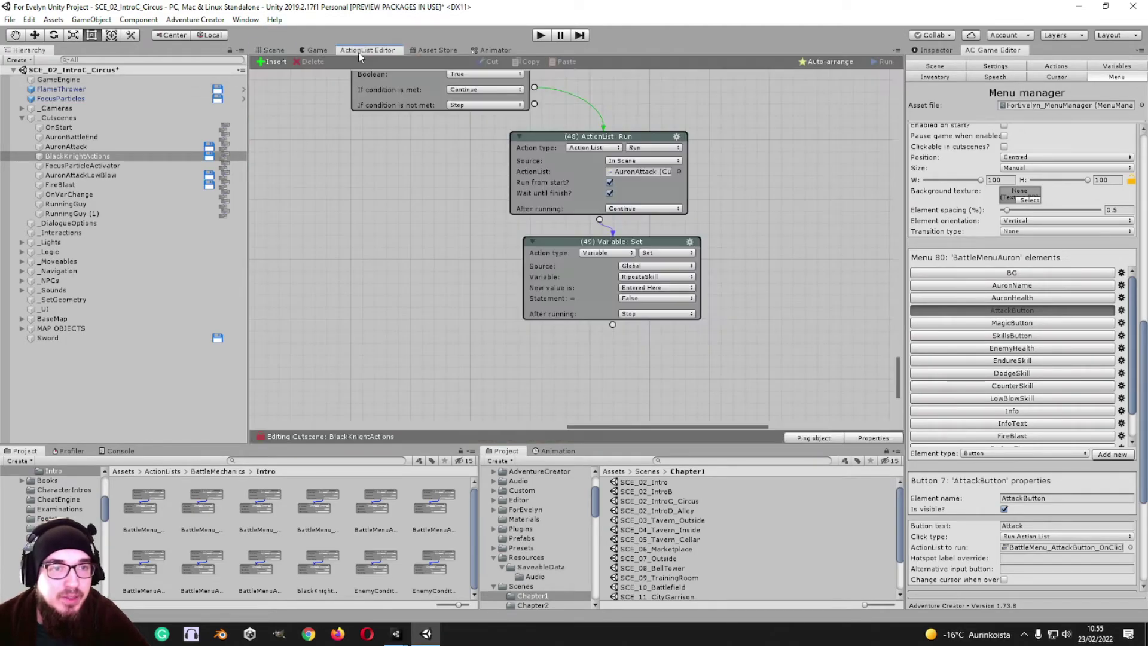
- Preview the battle menu's EndureSkill and DodgeSkill elements, then the GameOver and load game menus
click(315, 52)
click(957, 360)
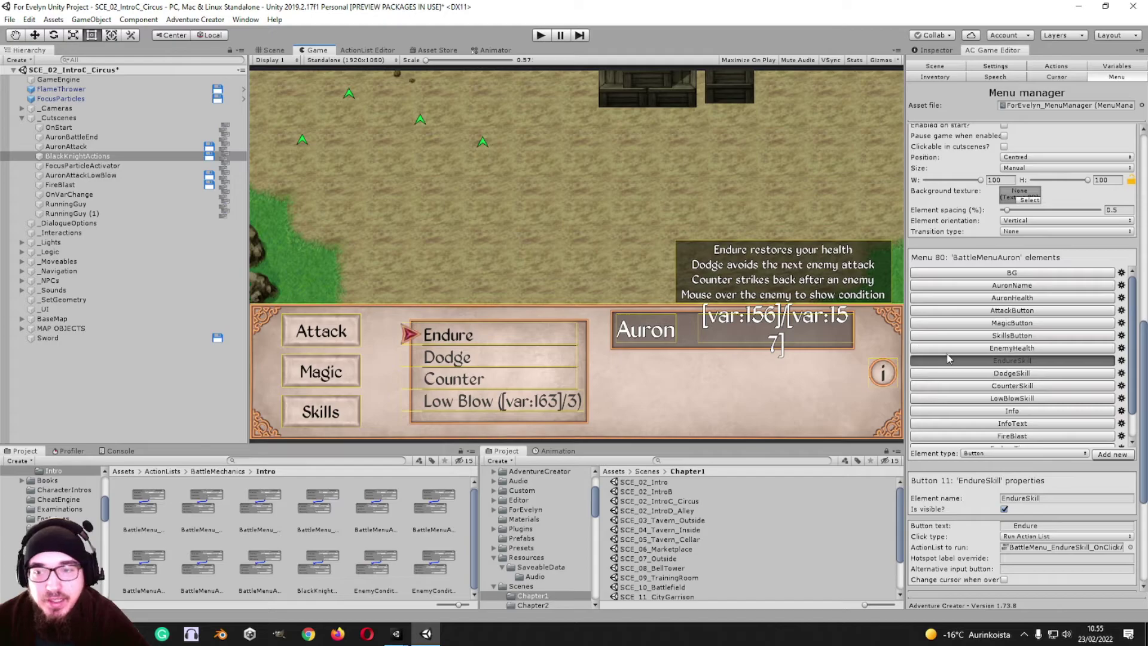
click(970, 373)
scroll(992, 335, up, 10)
click(1015, 272)
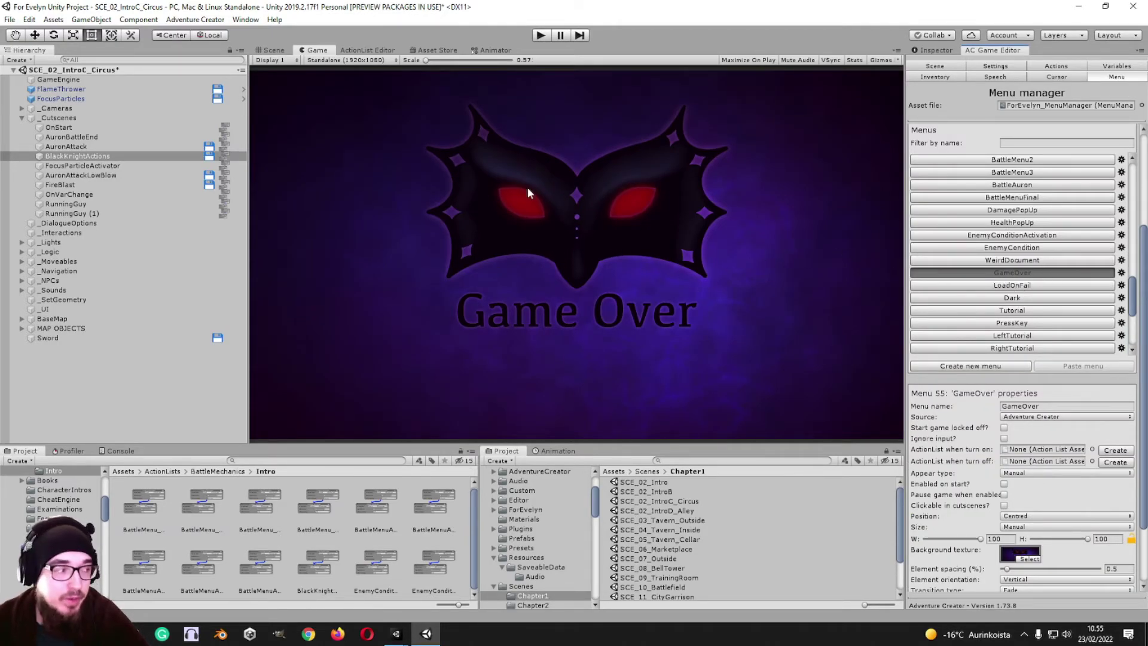
click(1044, 285)
- Preview the PotionShop, Pause, SpellrotTimer and QTEtutorial menus in the Game view
scroll(1043, 287, down, 3)
click(1016, 314)
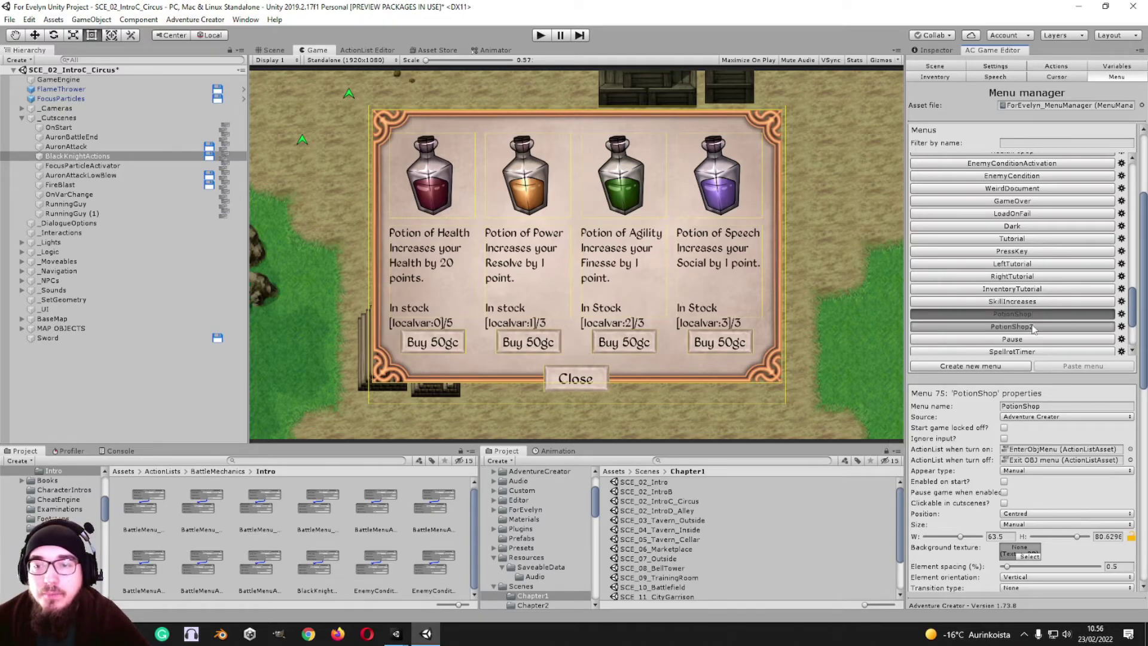
scroll(1022, 287, down, 3)
click(1021, 267)
click(1028, 279)
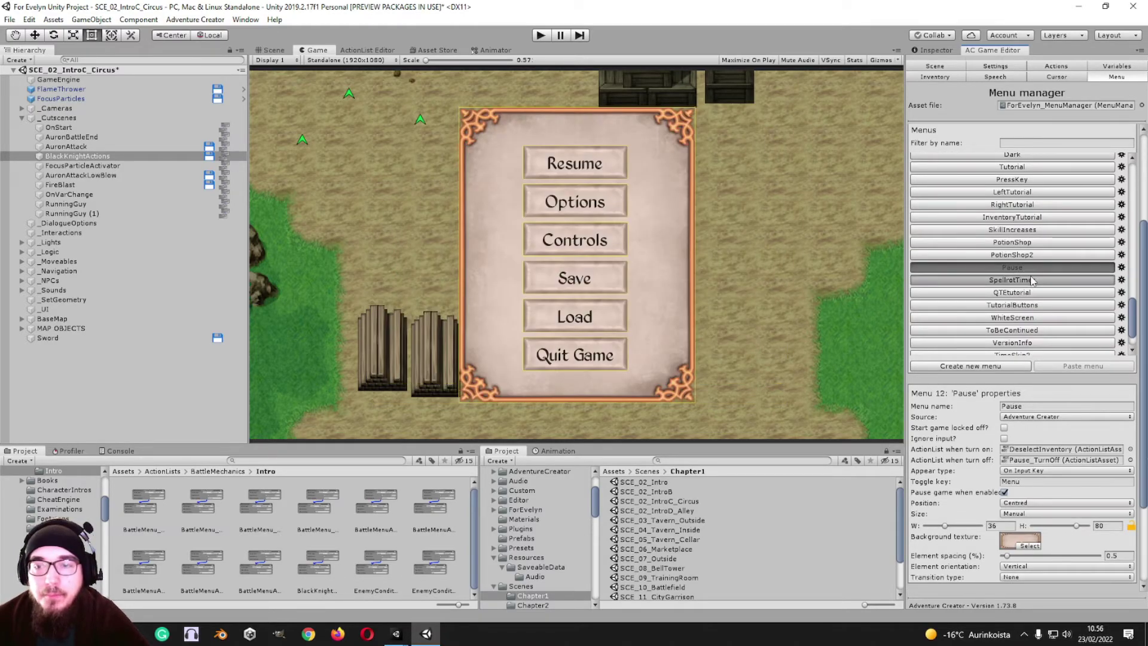
click(1033, 292)
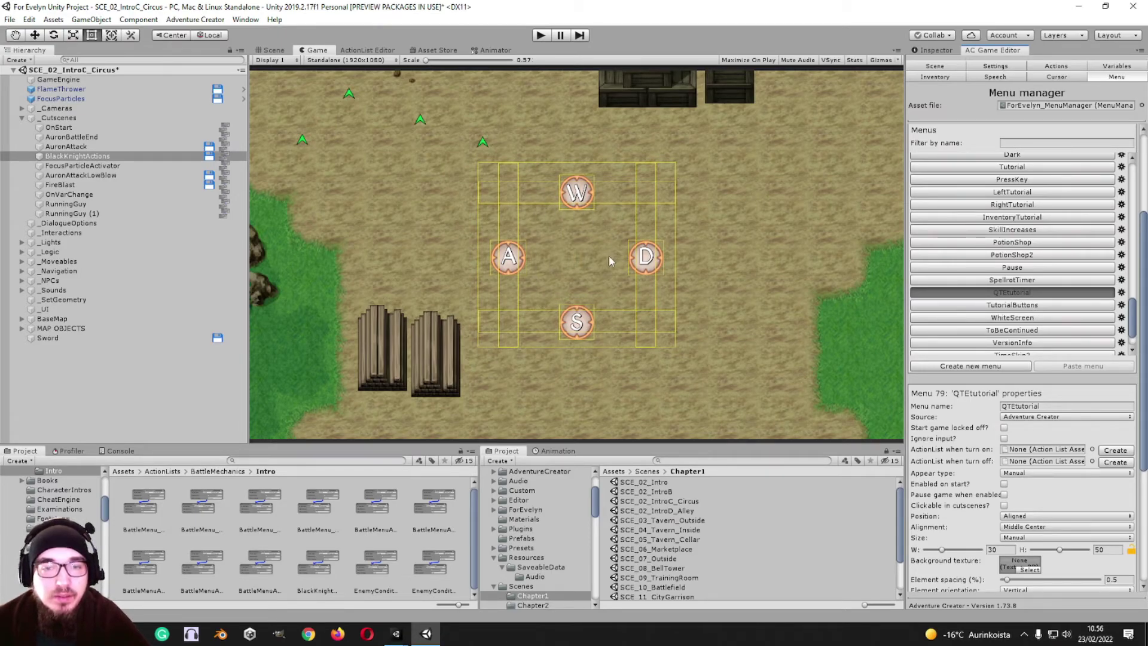
- Preview the TutorialButtons, WhiteScreen, ToBeContinued and VersionInfo menus
click(963, 304)
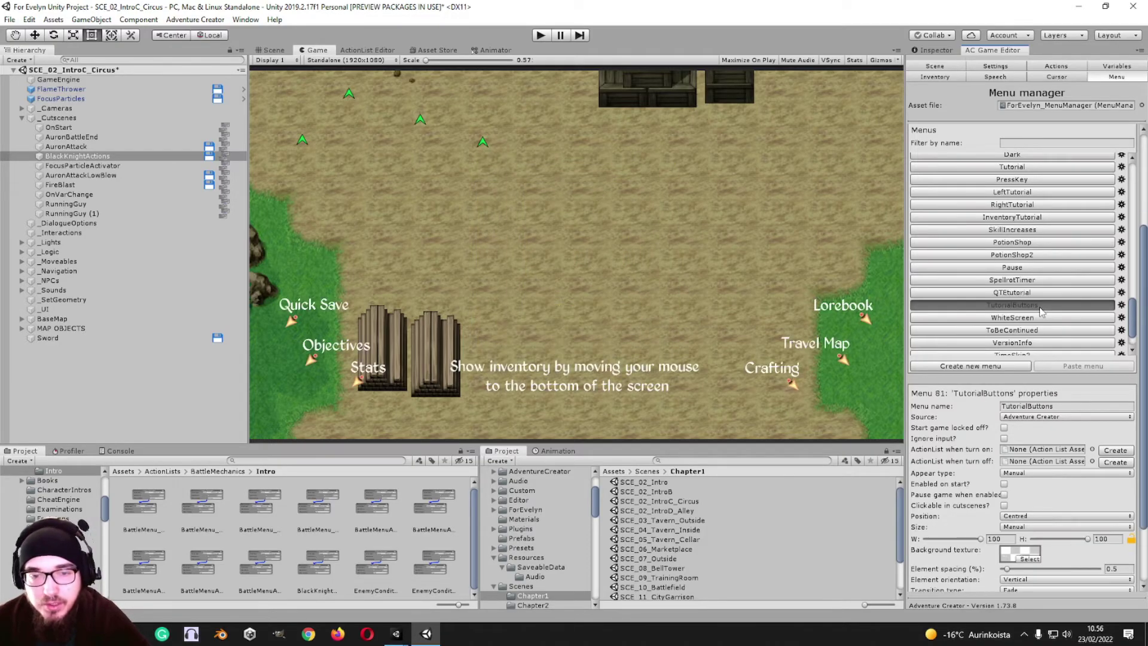
click(1012, 317)
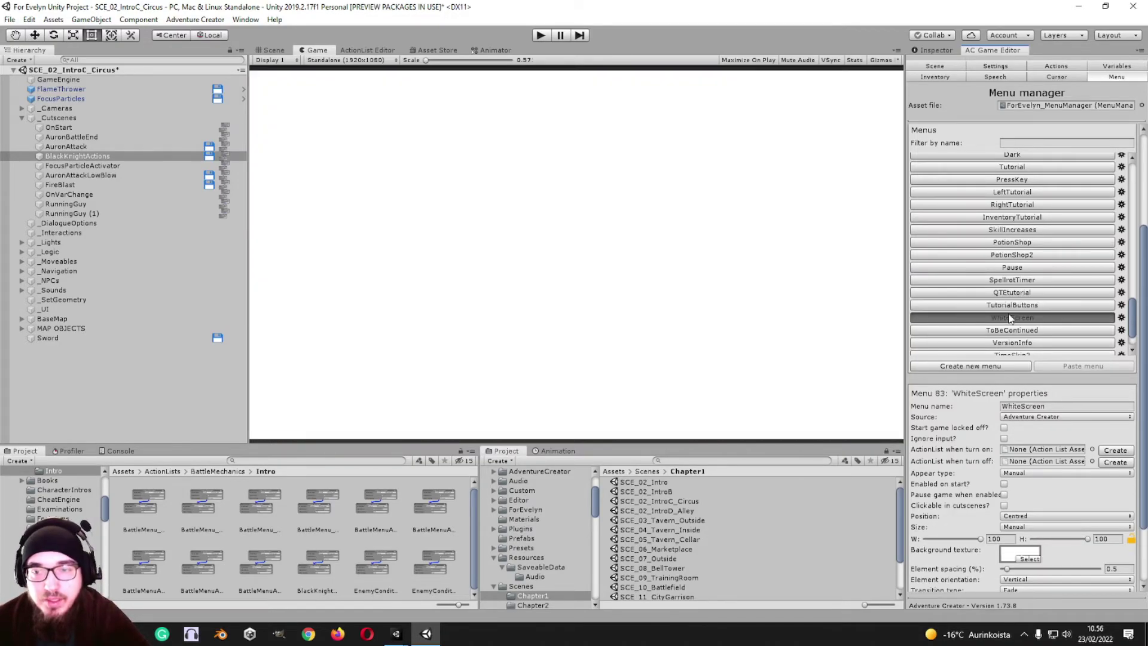
scroll(1012, 310, down, 1)
click(1012, 294)
click(1012, 306)
- Preview the TimeSkip2, CheatEngine, Spellrot Wasteland map and Grey Fen map menus
click(1011, 319)
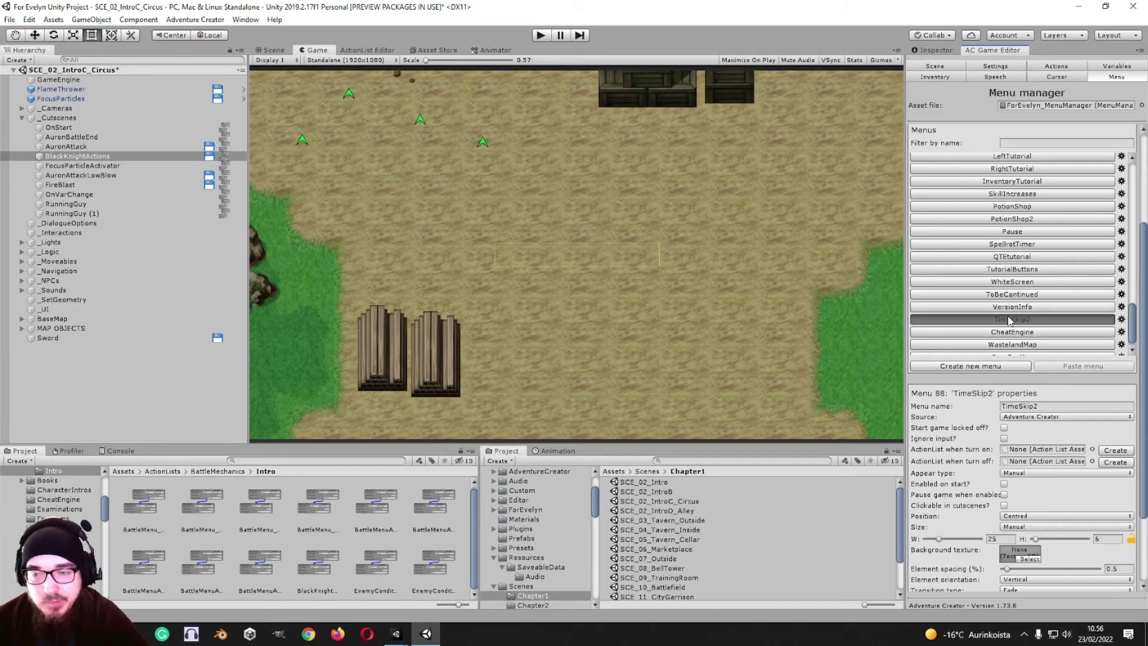
click(1012, 332)
scroll(1016, 323, down, 1)
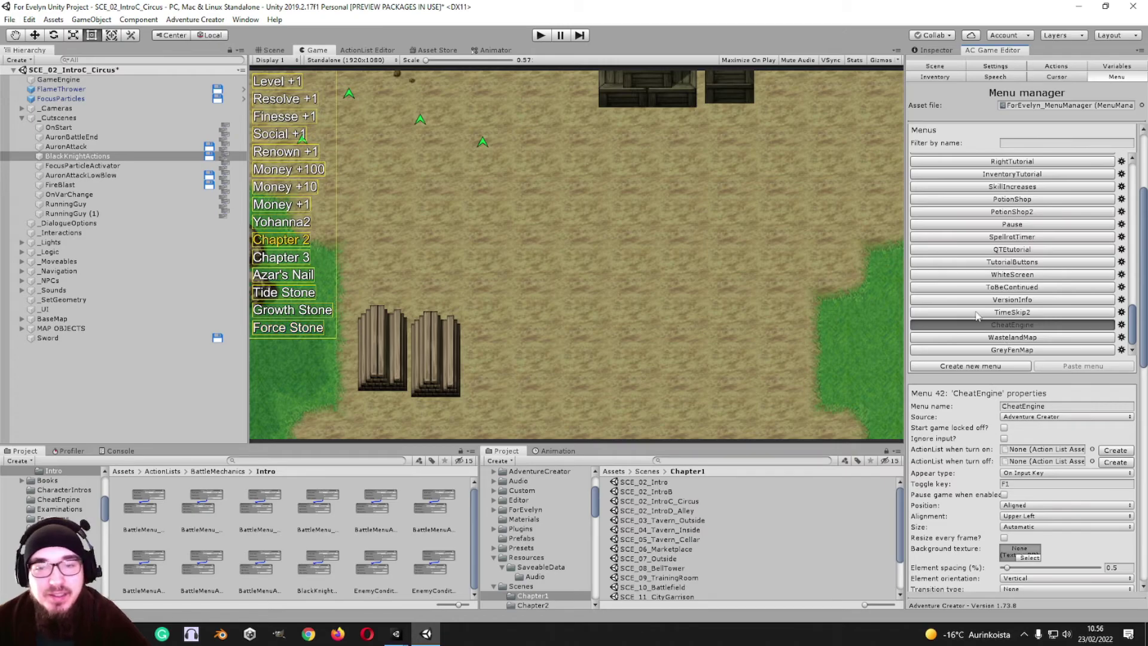
click(996, 338)
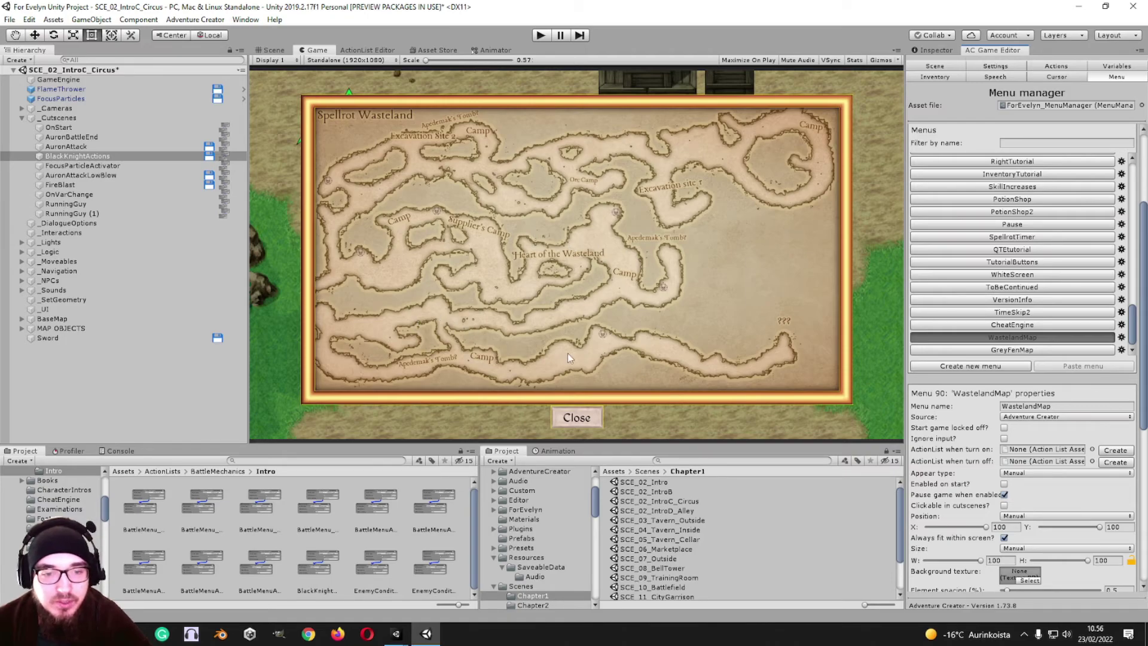
click(1010, 350)
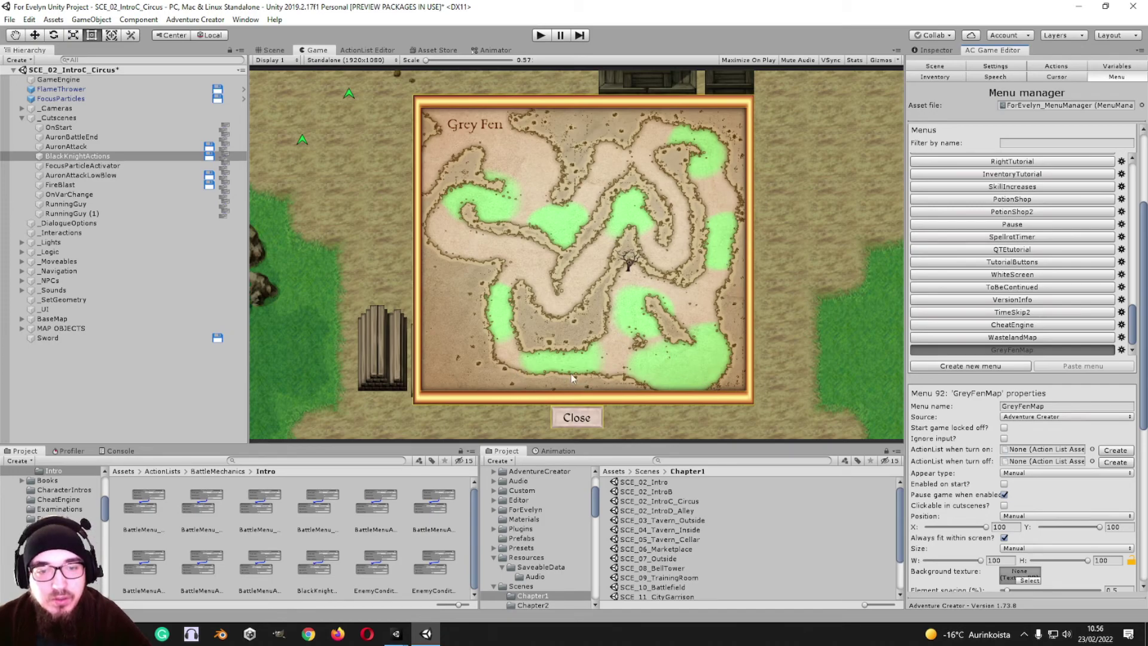
scroll(979, 414, up, 3)
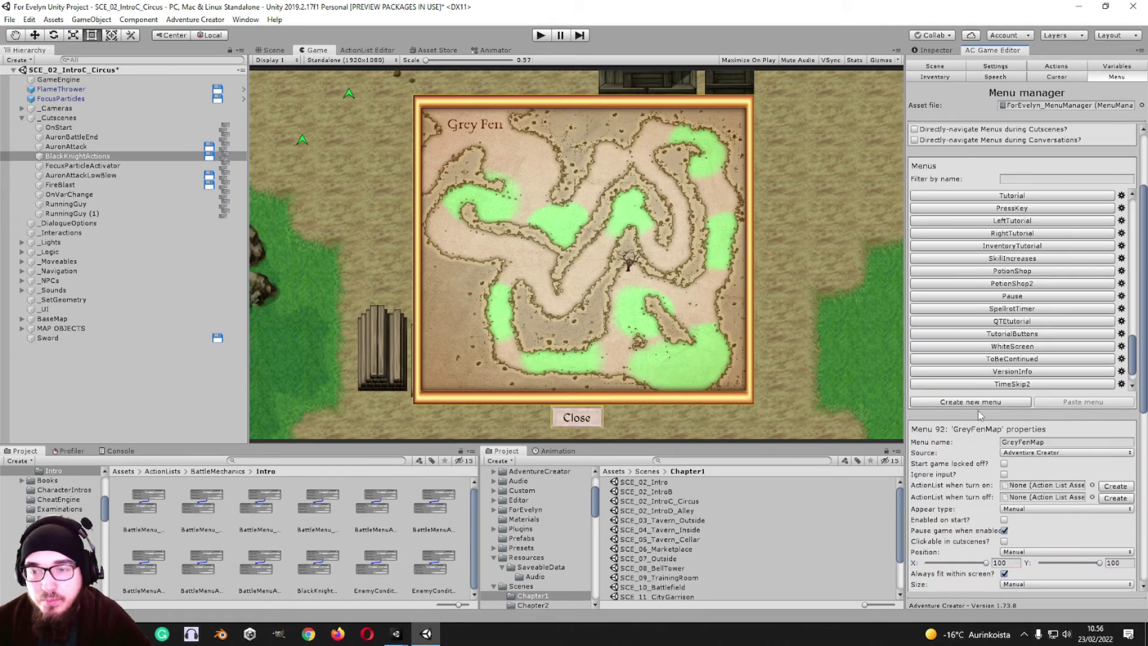
scroll(979, 414, down, 10)
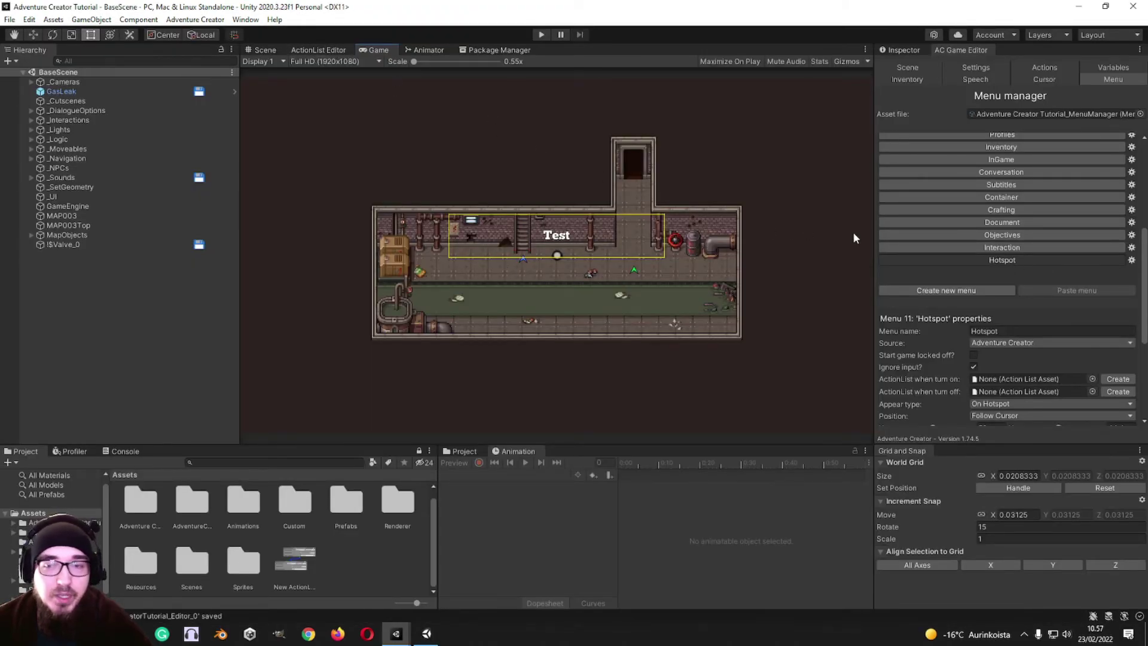
- Preview the Interaction and Objectives menus, then select the Document menu
click(993, 247)
click(990, 238)
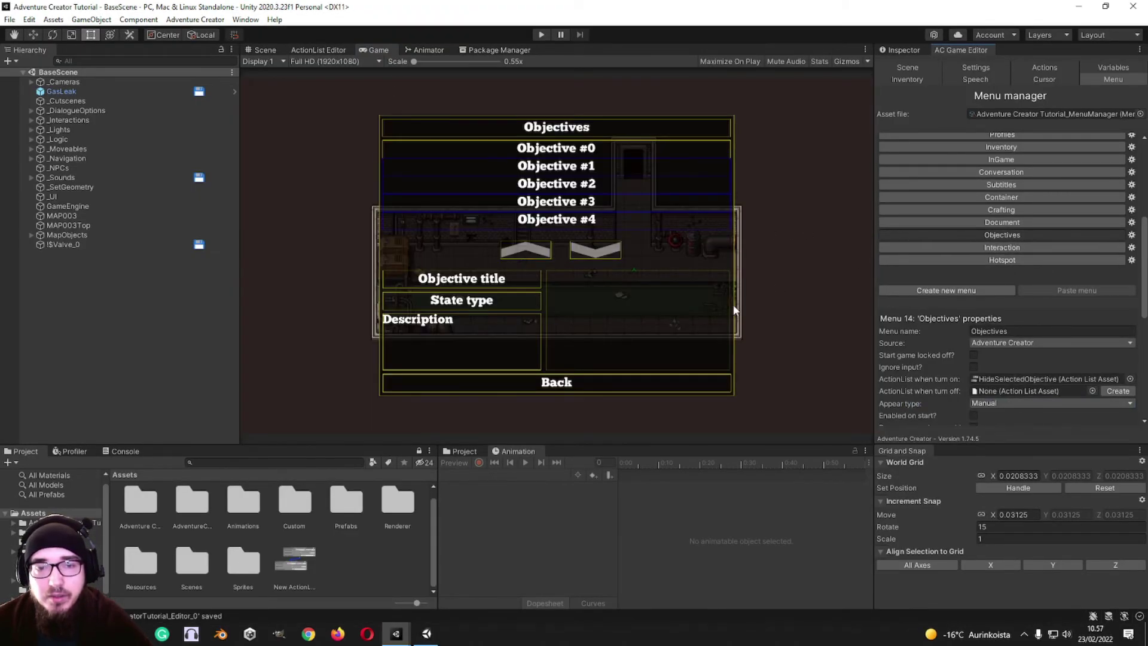
click(1011, 224)
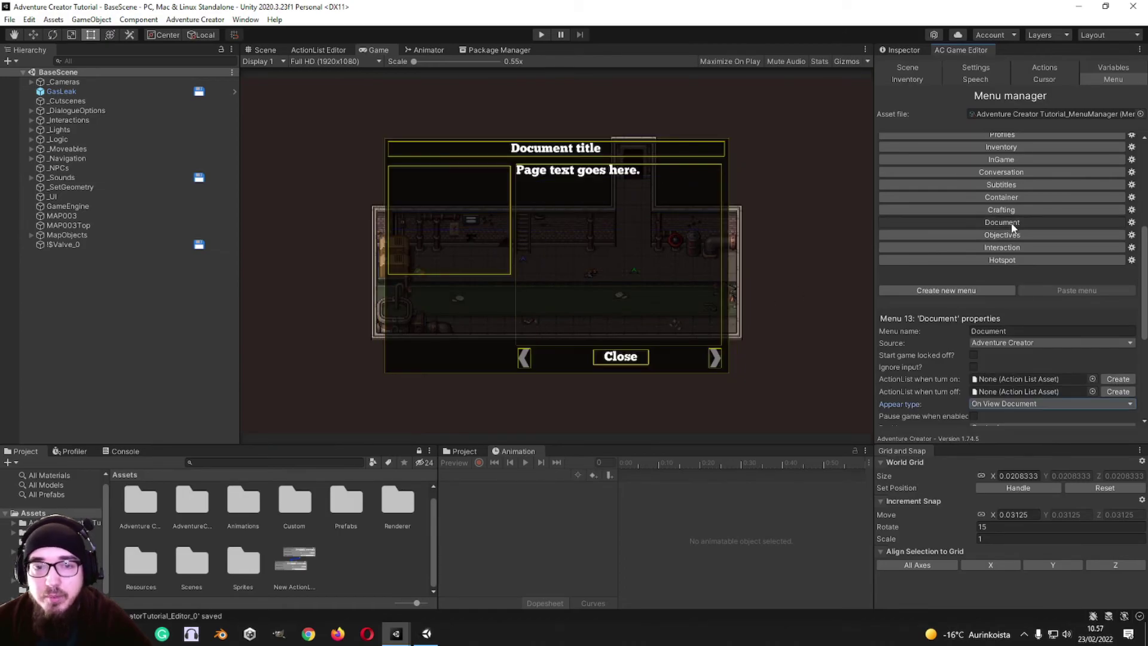
scroll(942, 344, down, 5)
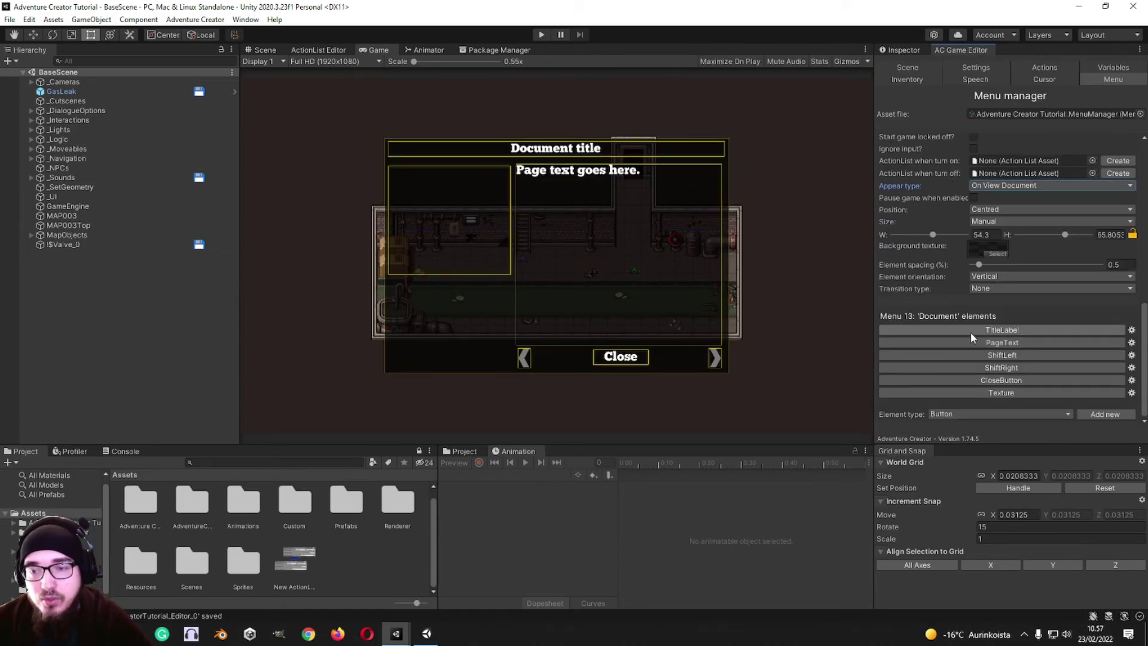
- Try green, a small sprite and Lamp_Post as the Document background, then clear it
click(982, 242)
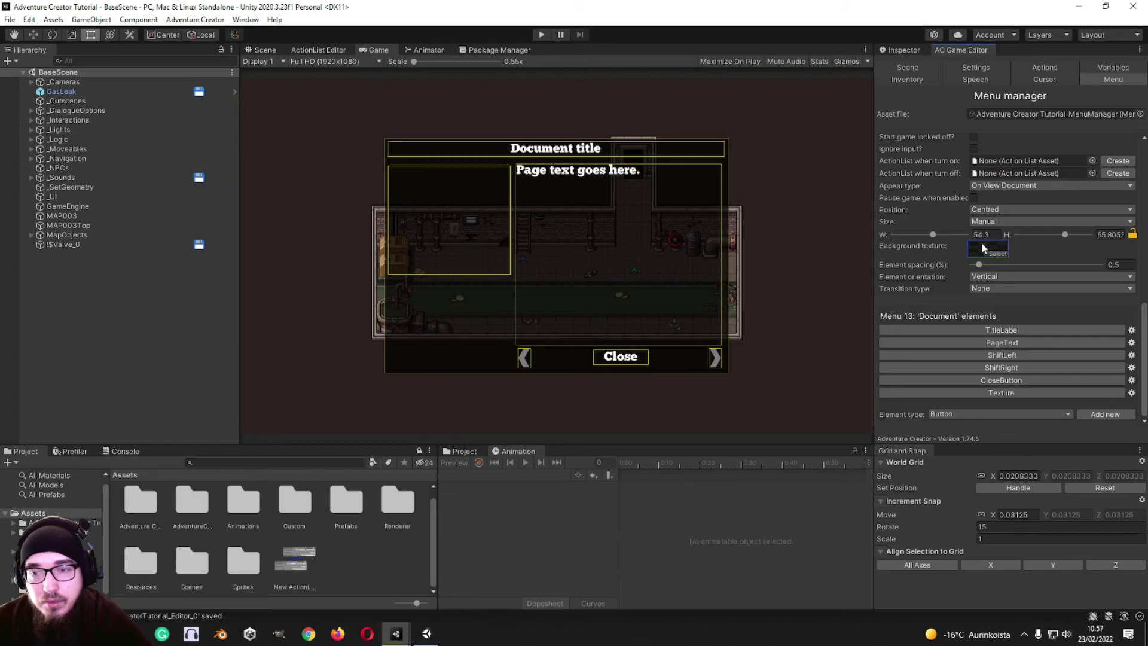
click(996, 252)
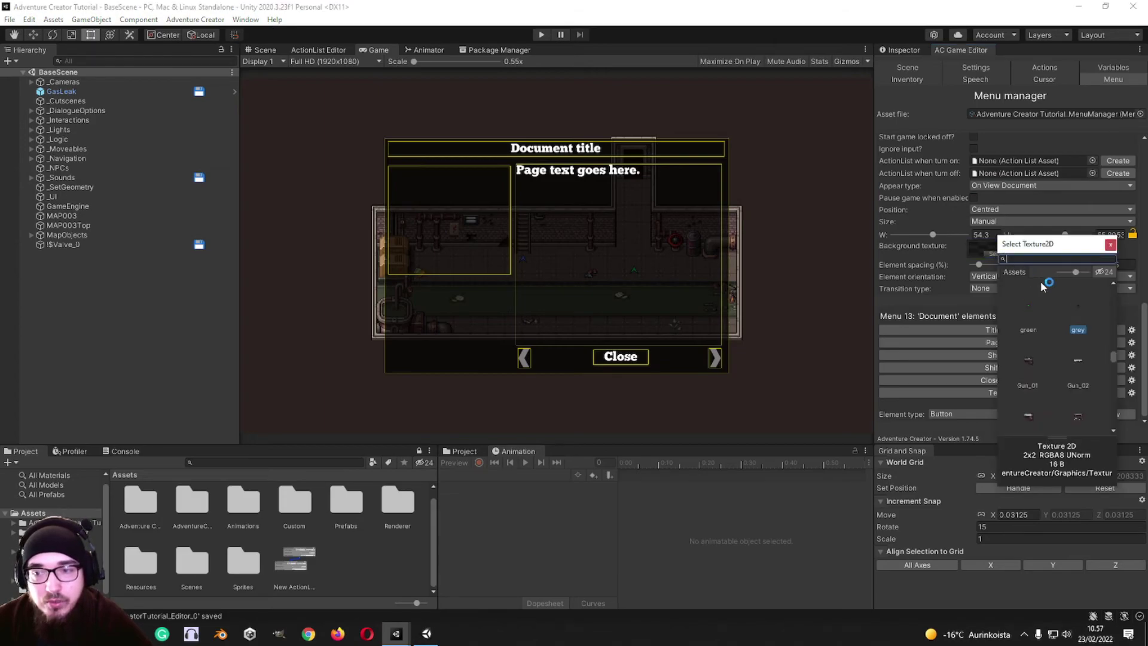
click(1034, 307)
scroll(1034, 307, down, 3)
click(1036, 363)
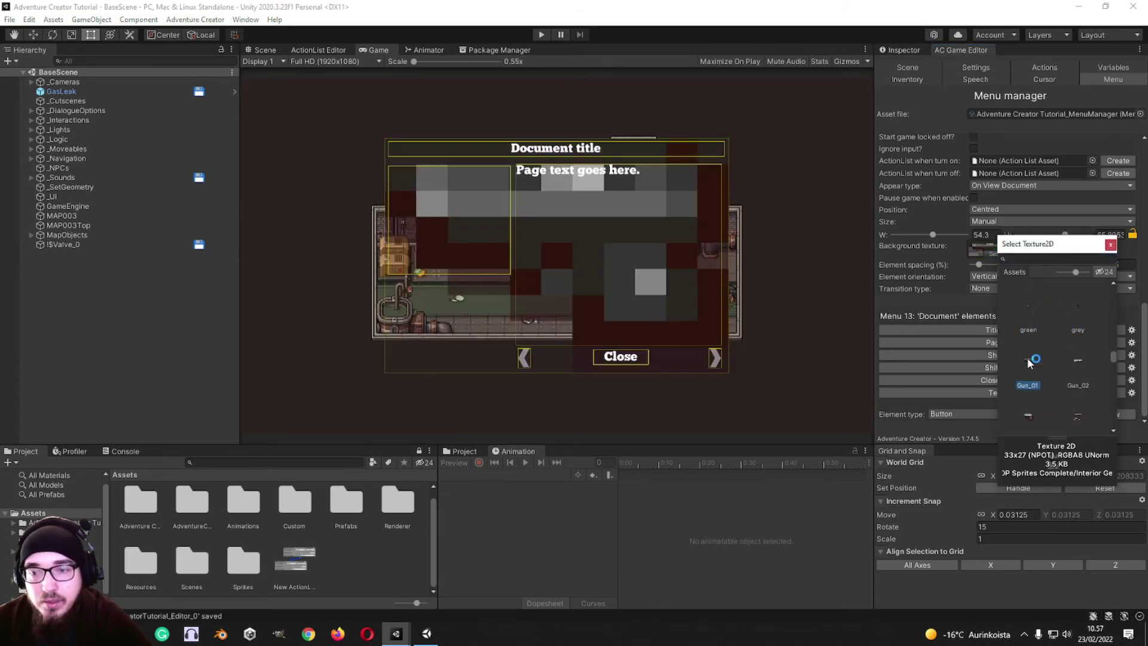
scroll(1058, 355, down, 2)
scroll(1060, 354, down, 5)
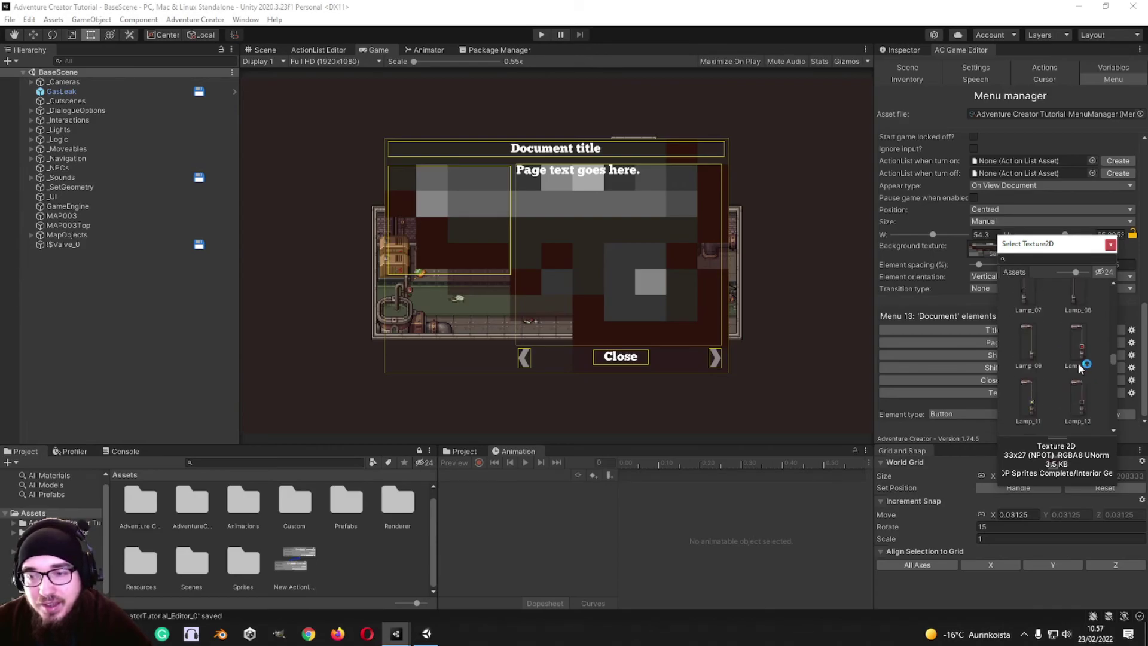
click(1078, 354)
scroll(1076, 357, down, 2)
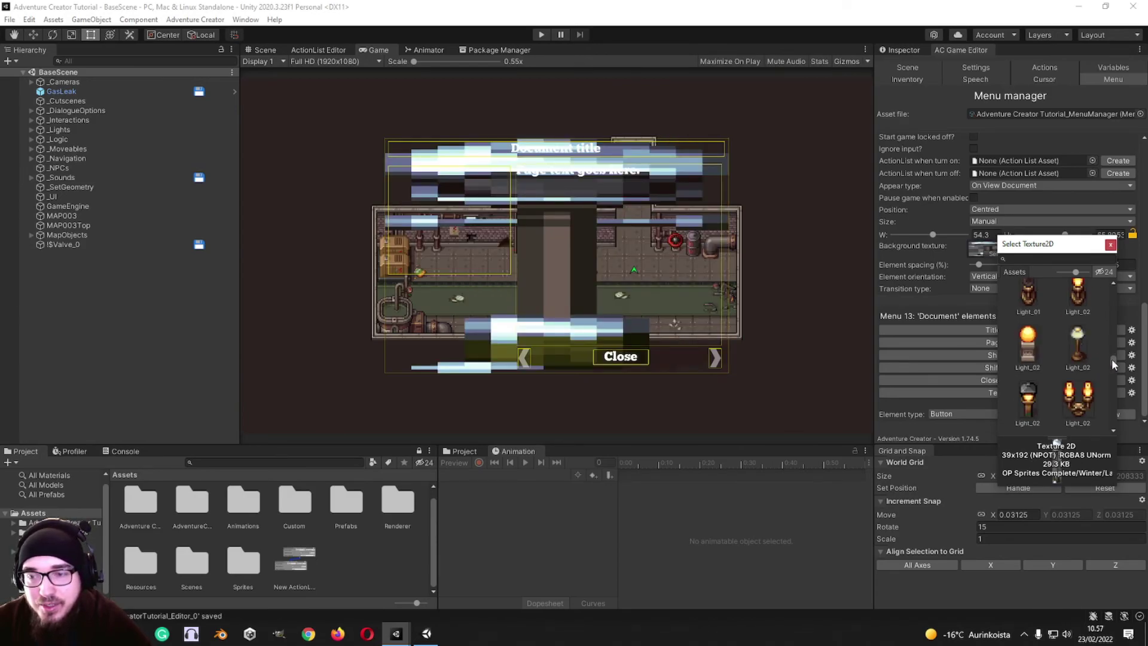
drag(1111, 358, 1111, 286)
click(1033, 305)
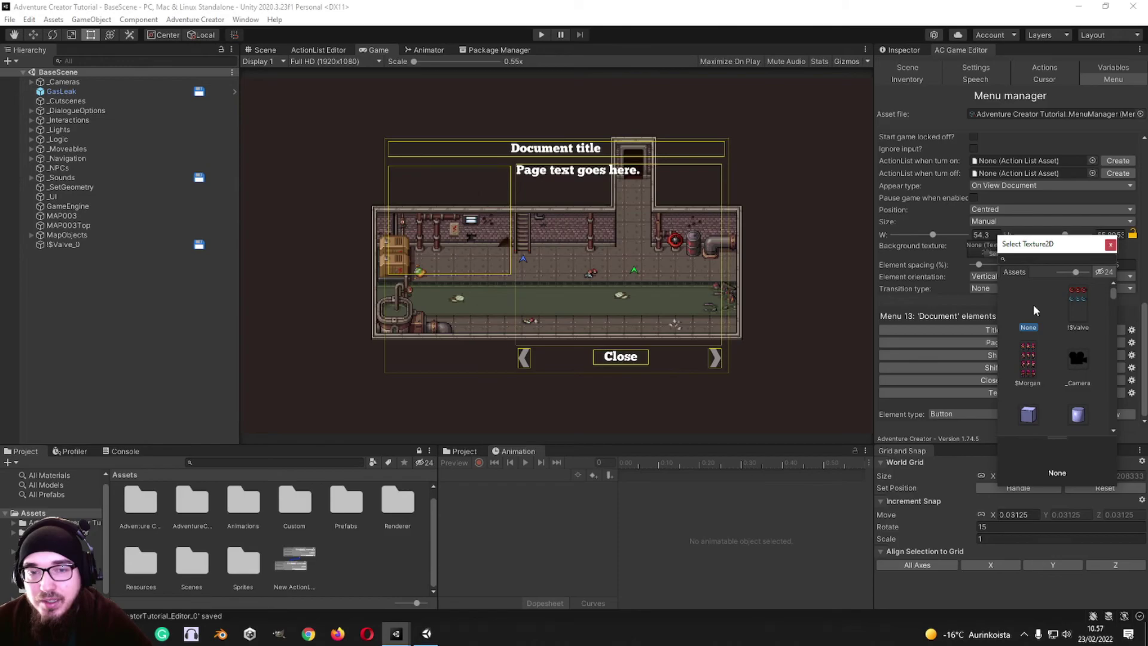
click(1110, 244)
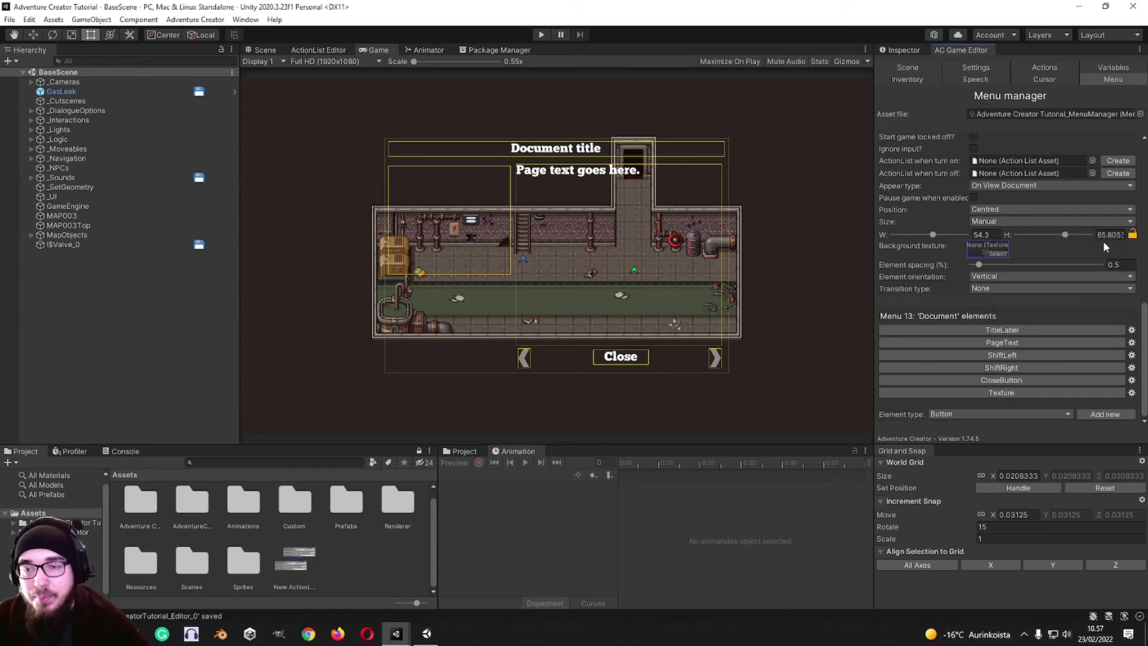
- Search the texture picker for 'gre' and set the Document background to grey
click(997, 254)
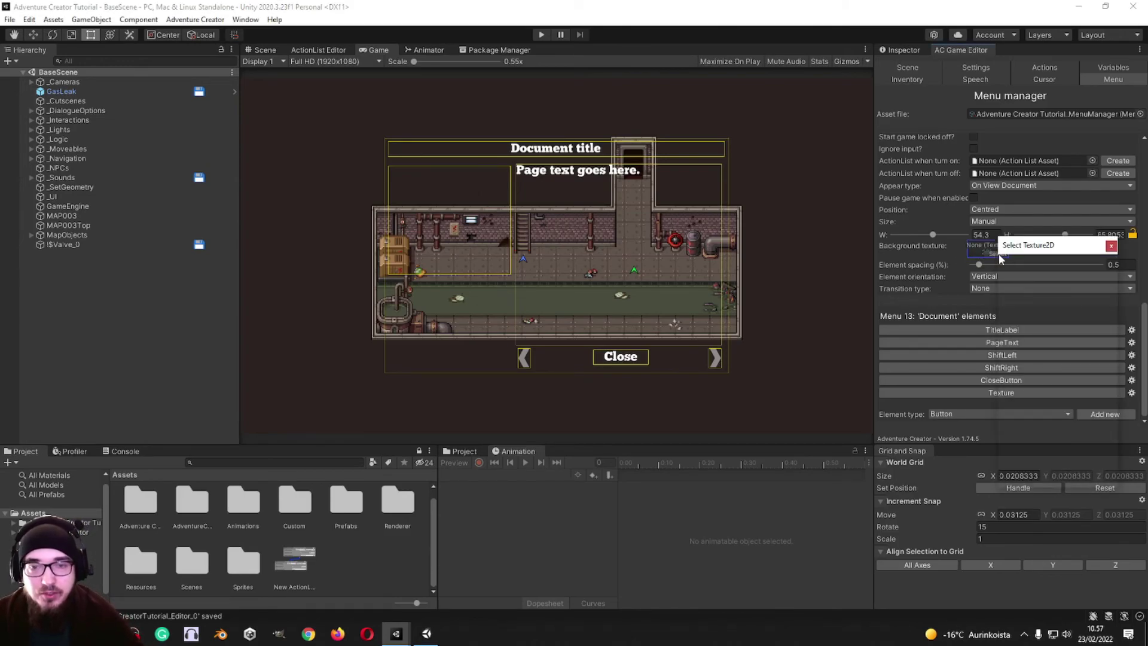
text(gre)
click(1028, 356)
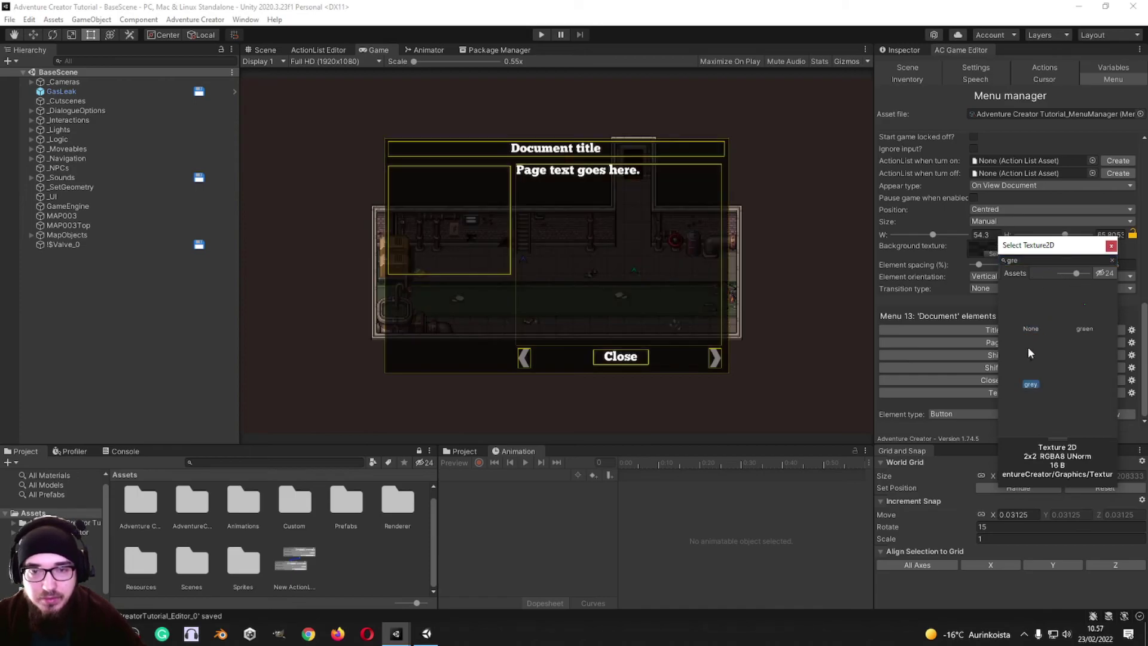
click(1110, 245)
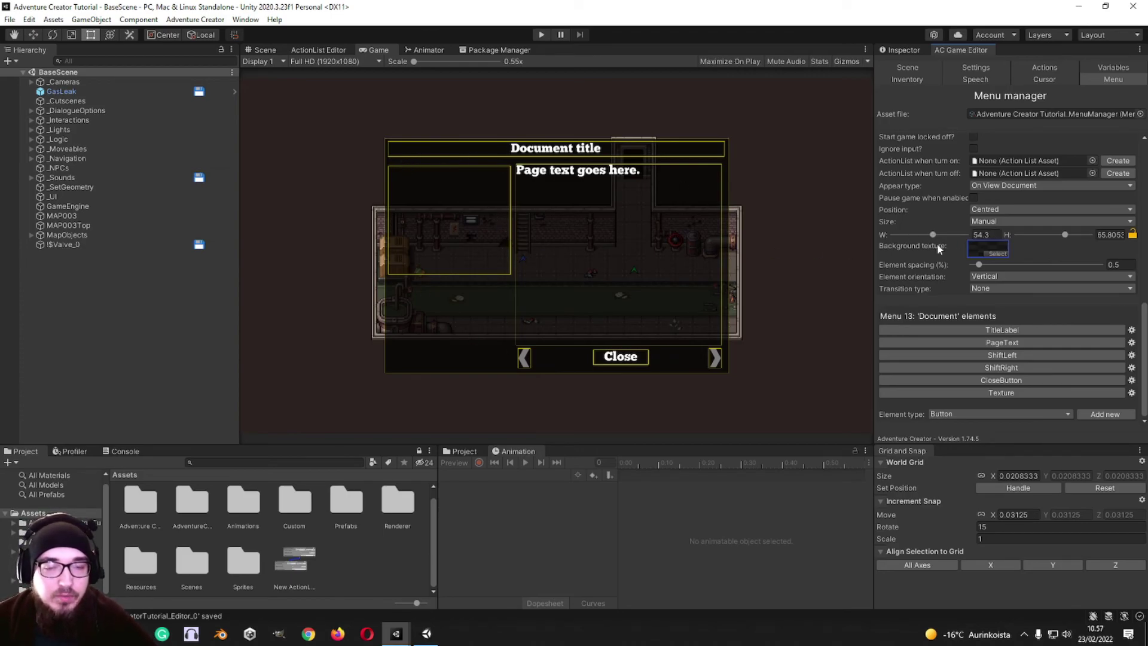
scroll(951, 263, up, 10)
scroll(953, 267, down, 5)
- Preview the Crafting, Container, Conversation, Inventory, Profiles and Load menus
click(995, 240)
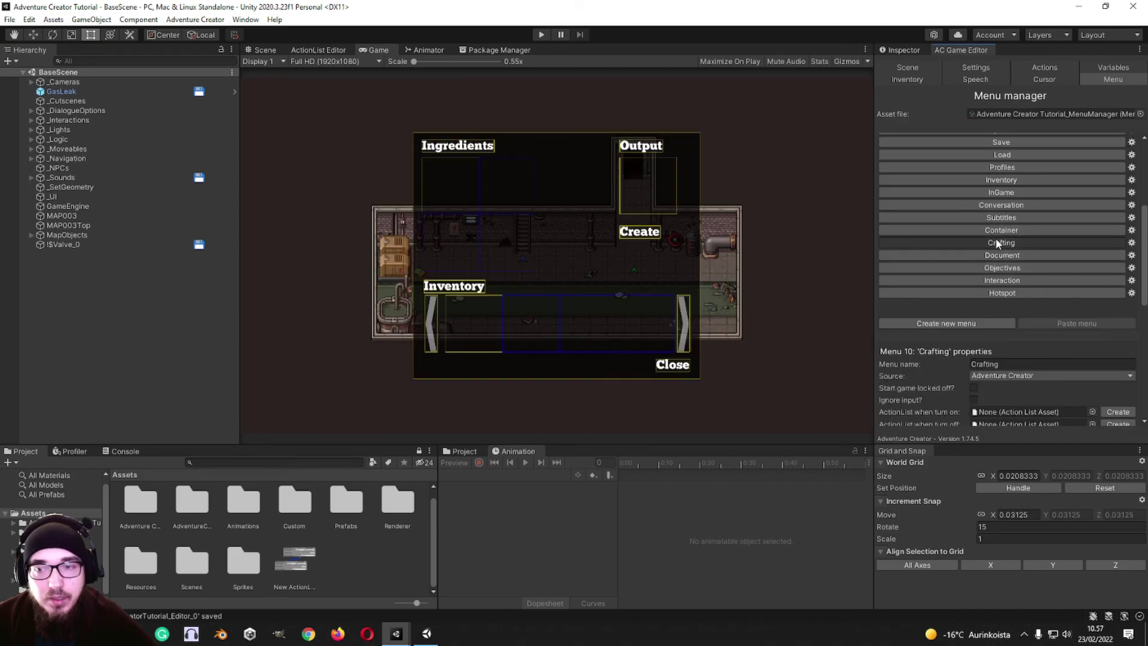
click(999, 230)
click(1003, 203)
scroll(993, 251, up, 3)
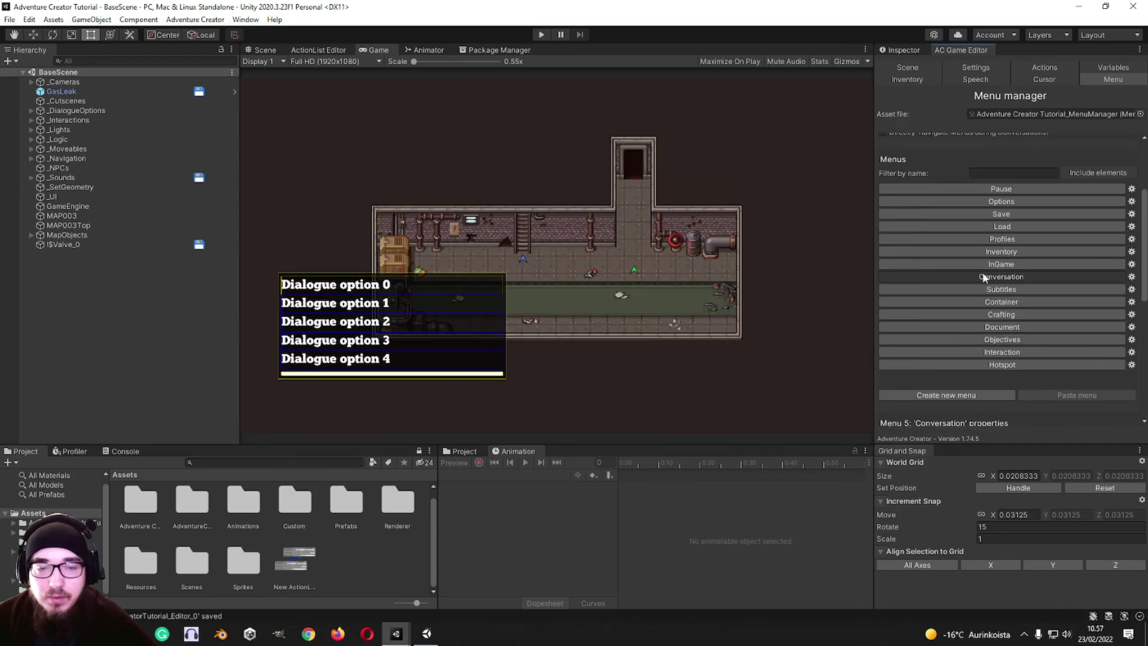
click(1007, 252)
click(1004, 238)
click(1003, 227)
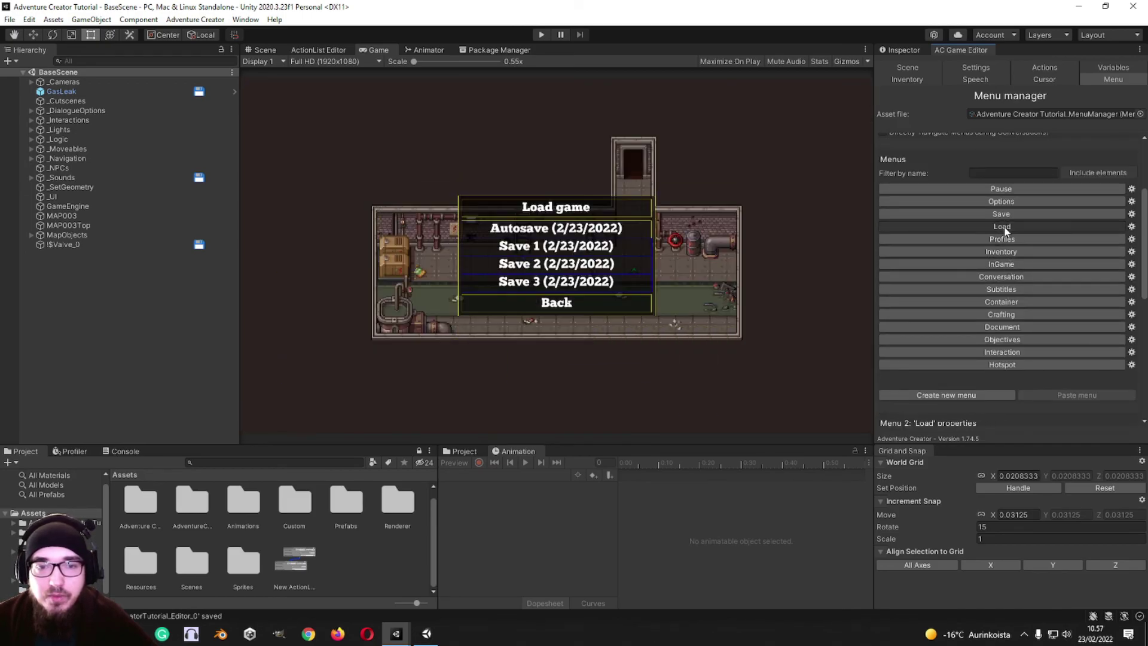
scroll(1003, 239, up, 2)
- Preview the Save, Options, Pause, Hotspot, Interaction and Objectives menus
click(1007, 249)
click(1004, 237)
click(1002, 224)
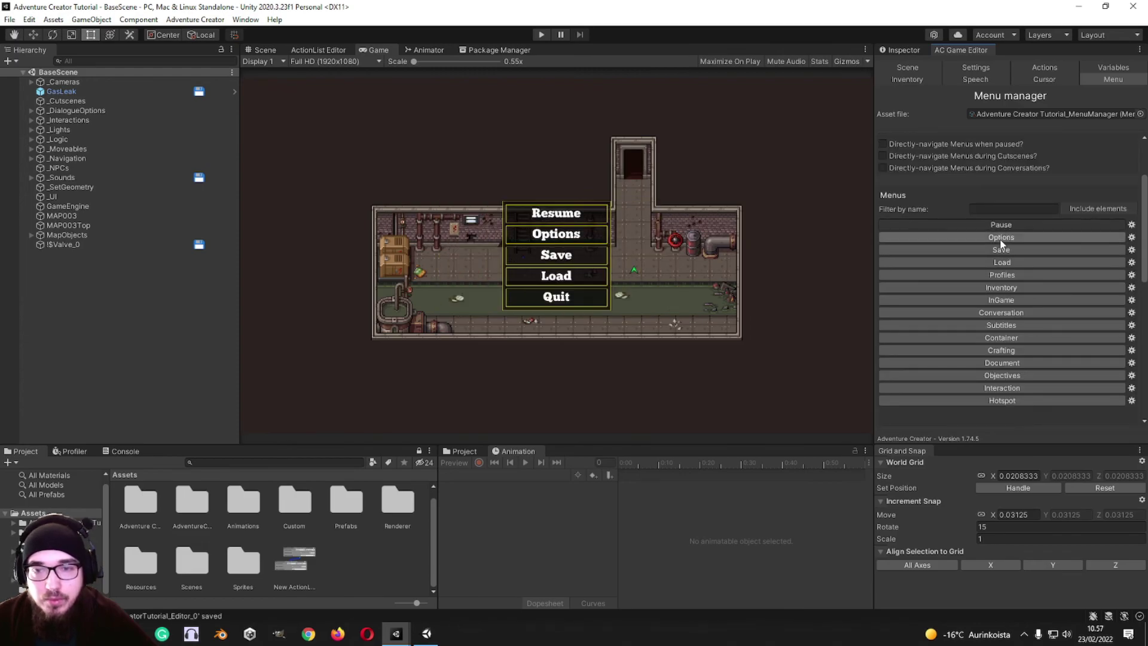
scroll(957, 244, down, 5)
click(1005, 256)
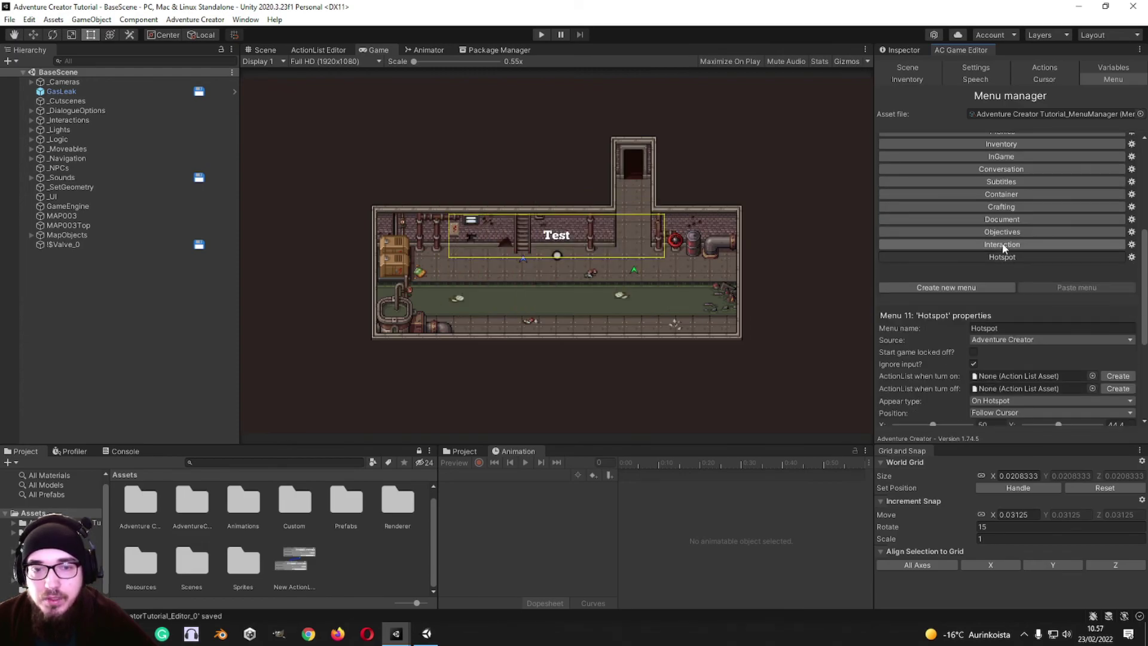
click(1004, 245)
scroll(998, 251, up, 2)
click(1003, 268)
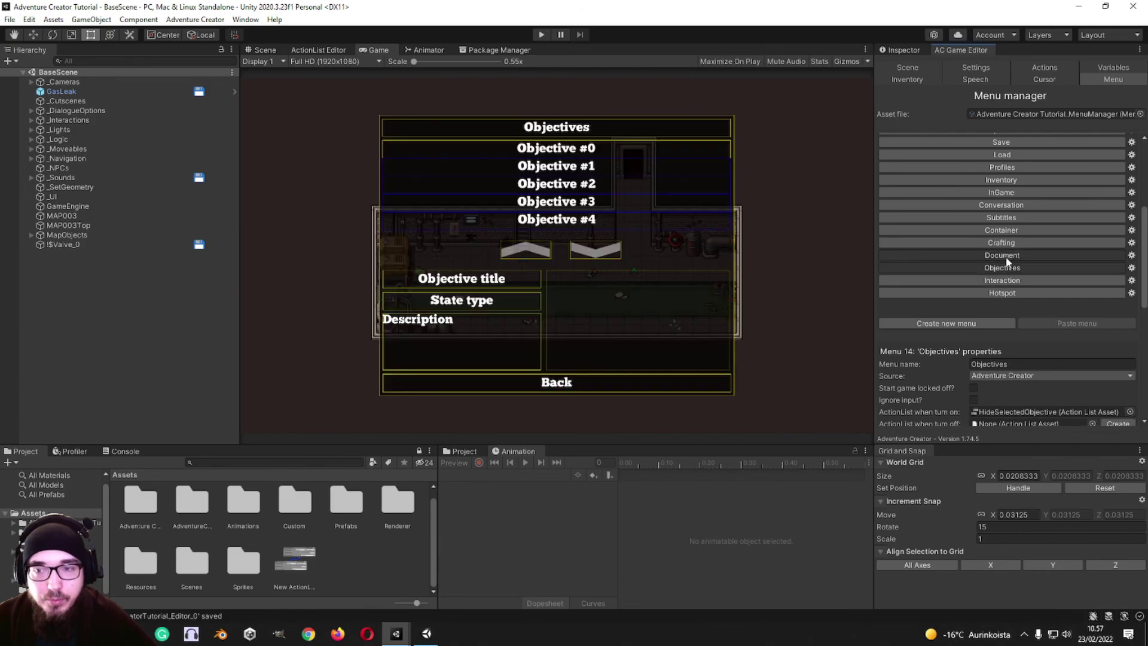
- Revisit the Crafting and Container menus and inspect the ContainerItems element's settings
click(1002, 241)
click(993, 232)
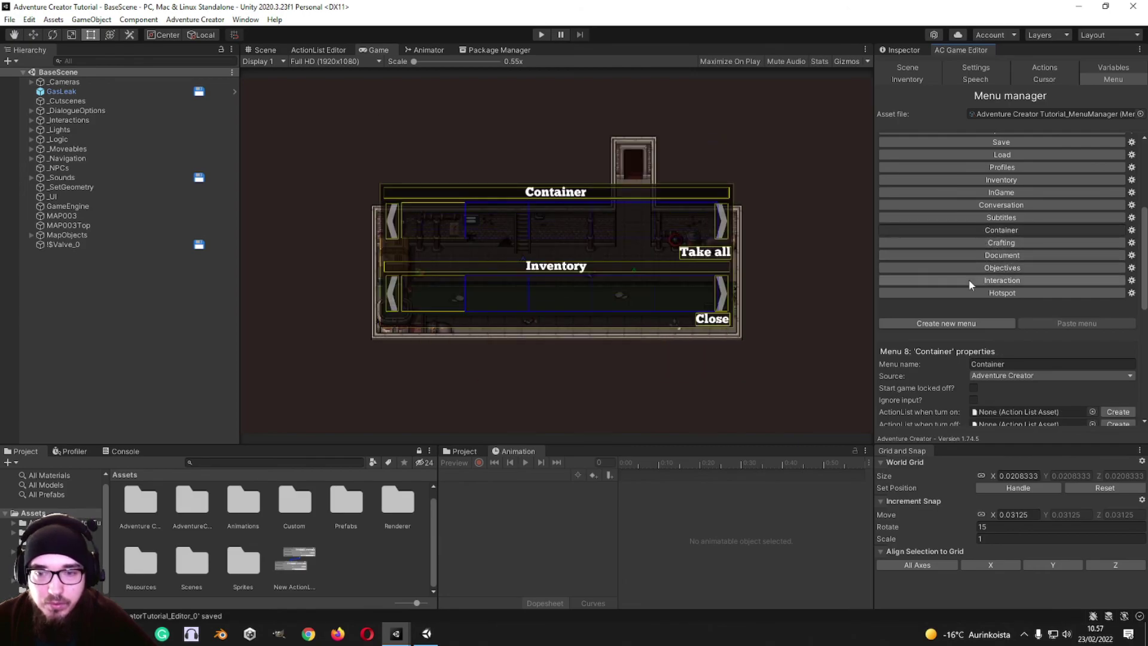
scroll(969, 278, down, 5)
click(956, 289)
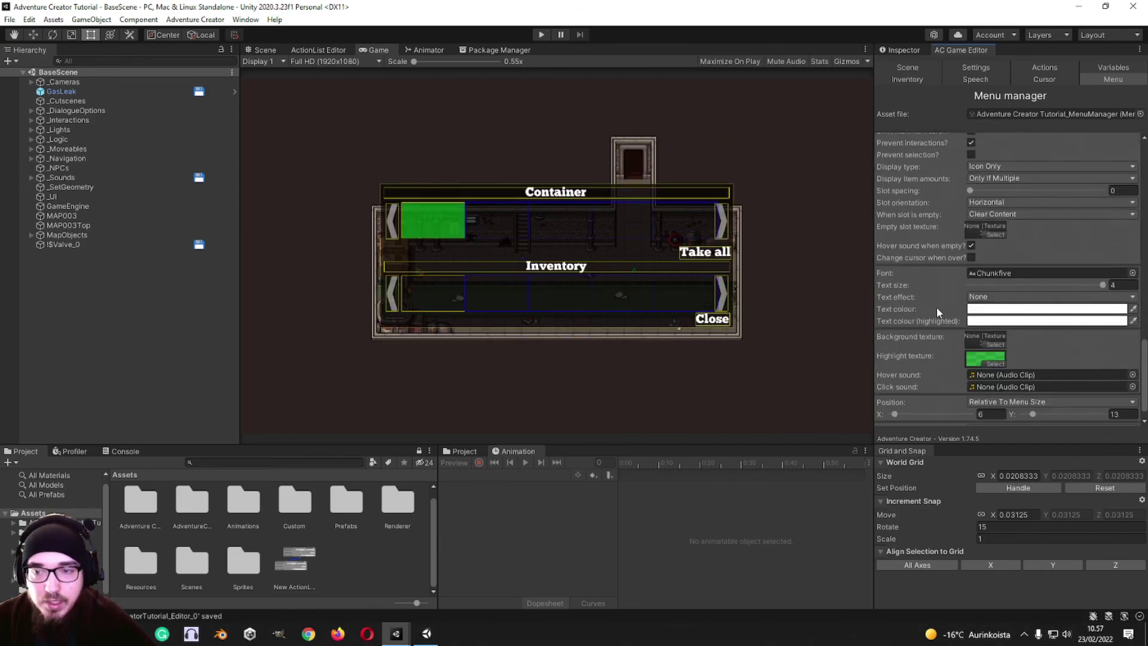
scroll(936, 307, down, 2)
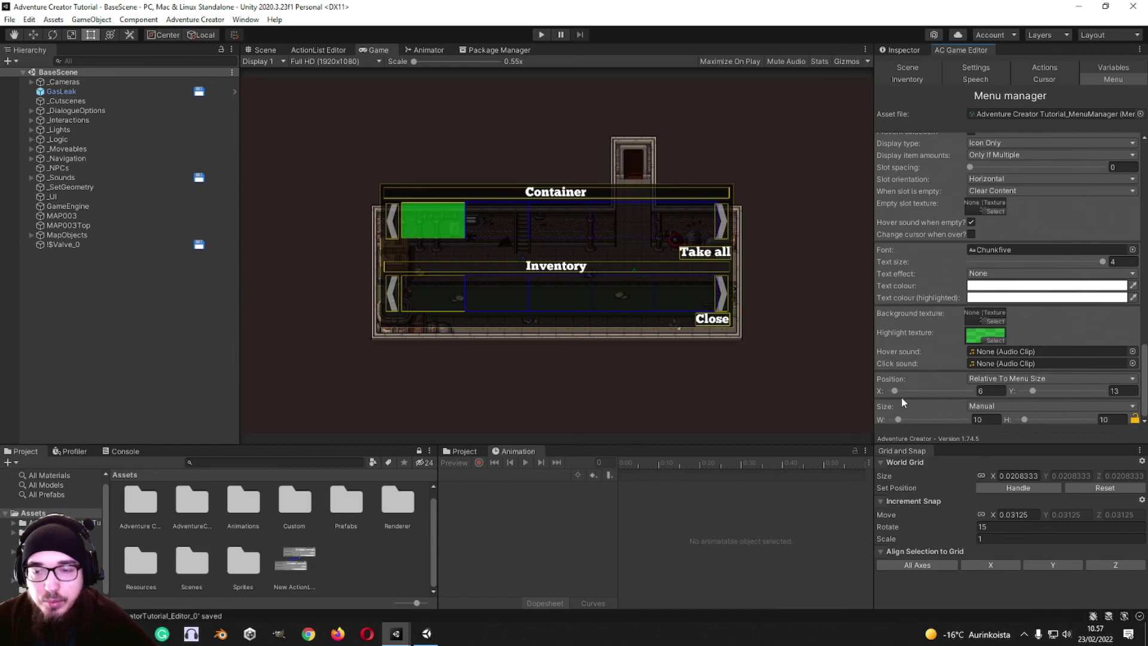
scroll(945, 358, up, 10)
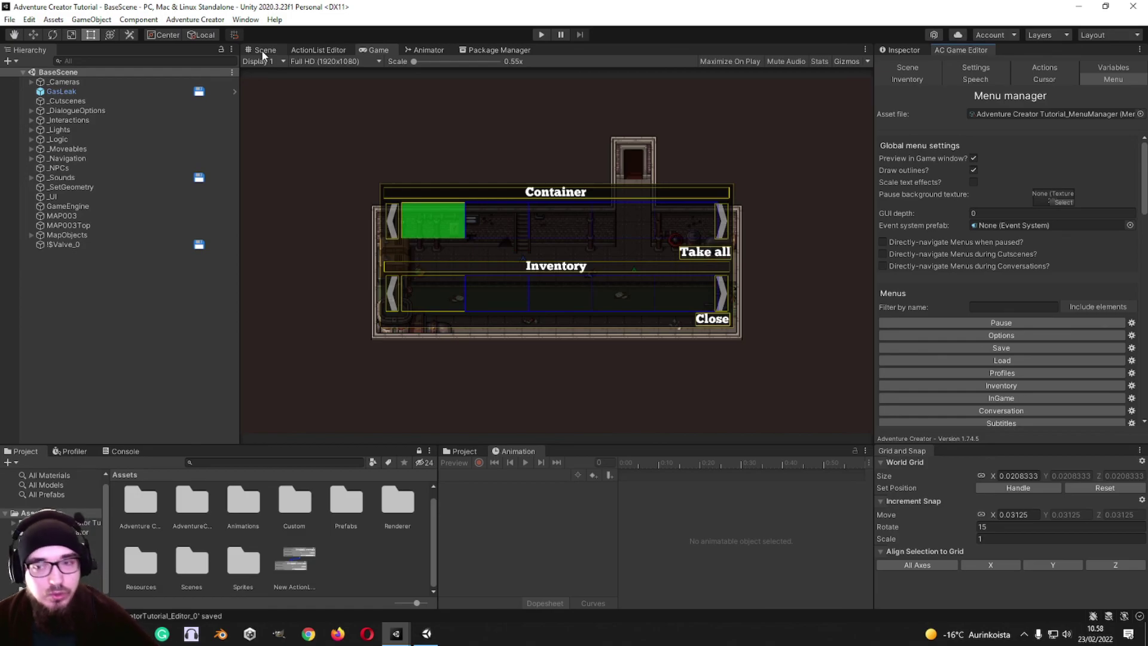
- Preview the Pause, Save, Load and finally Profiles menus
click(993, 323)
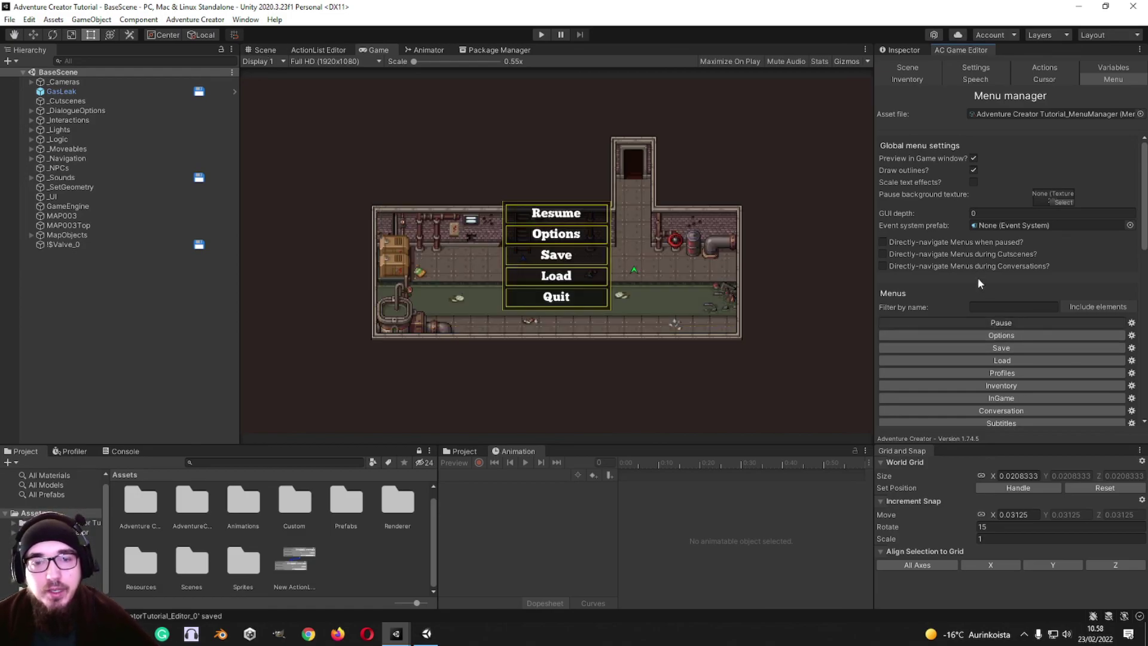
click(974, 346)
scroll(970, 239, down, 3)
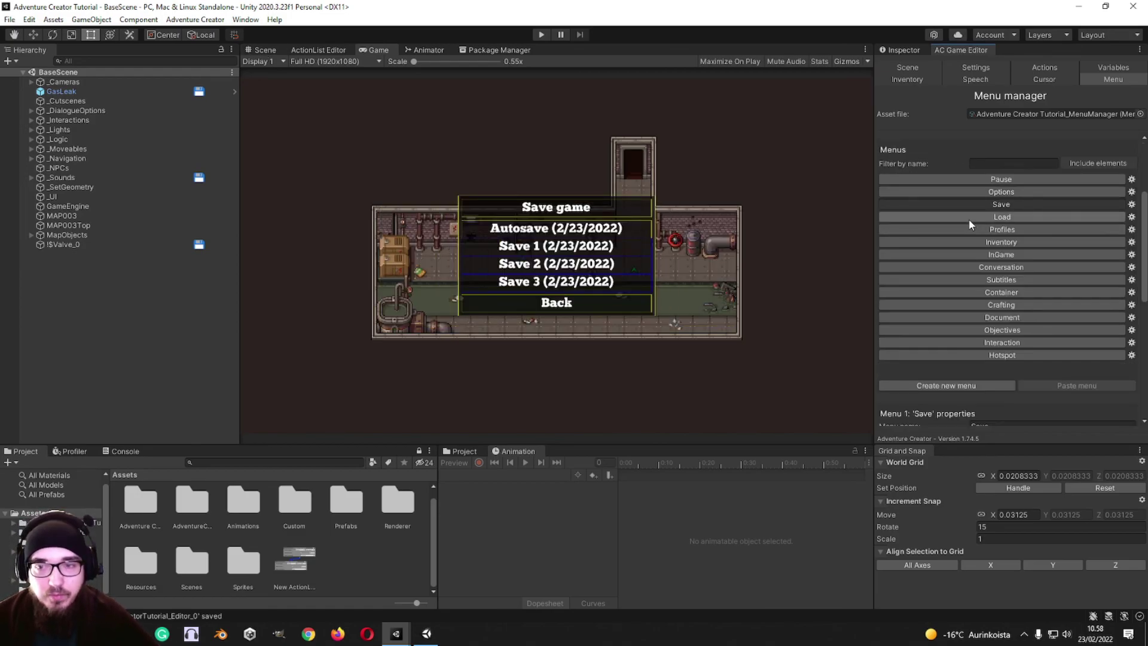
click(967, 217)
click(920, 230)
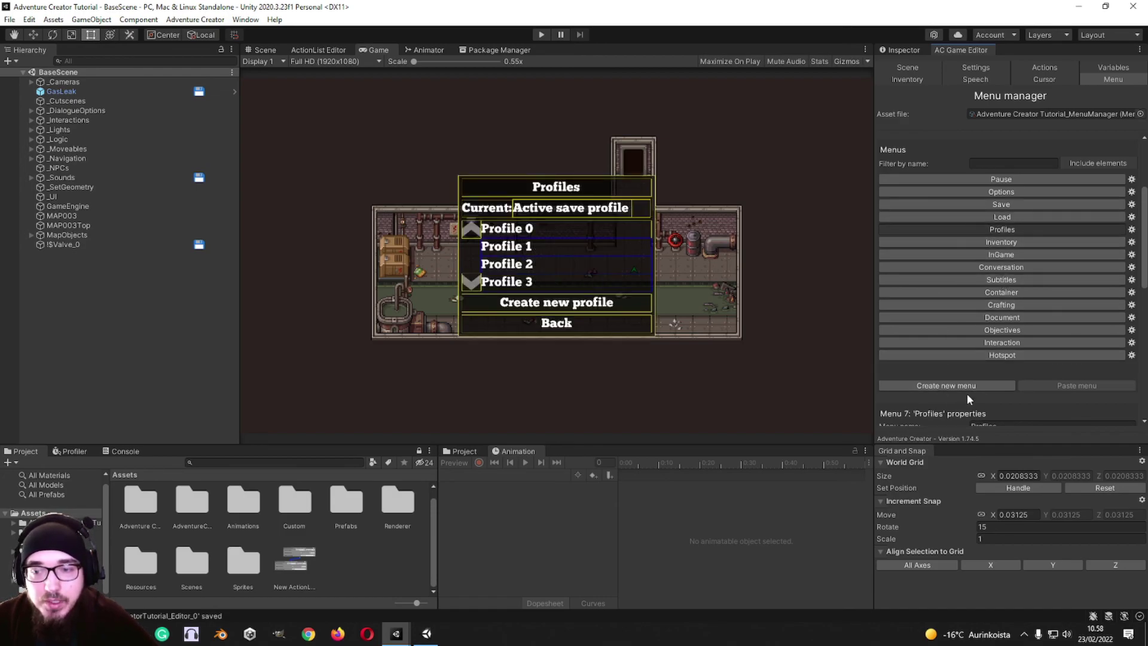
scroll(969, 394, down, 5)
scroll(974, 371, up, 4)
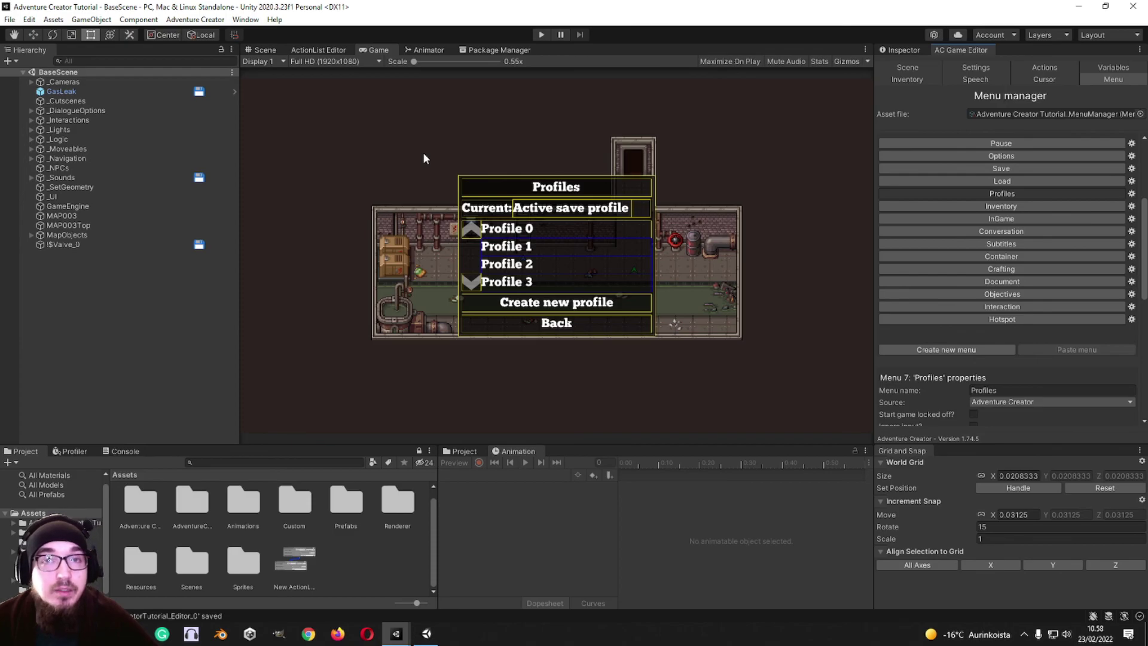